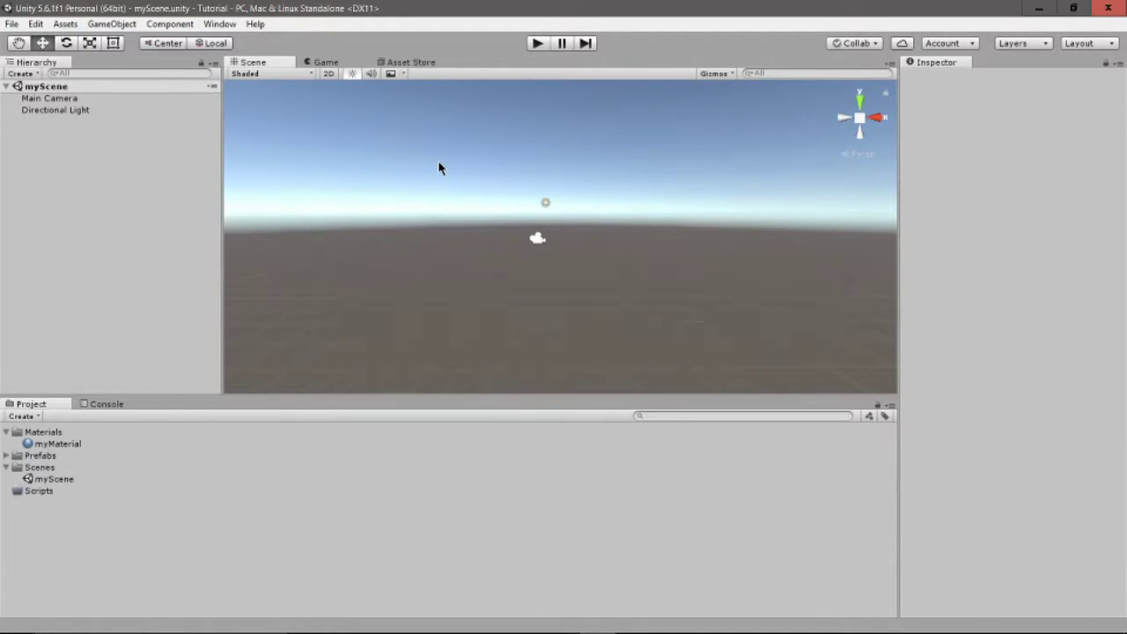
Clear the console messages and return to the project assets view.
scroll(437, 160, "up", 10)
scroll(438, 160, "down", 10)
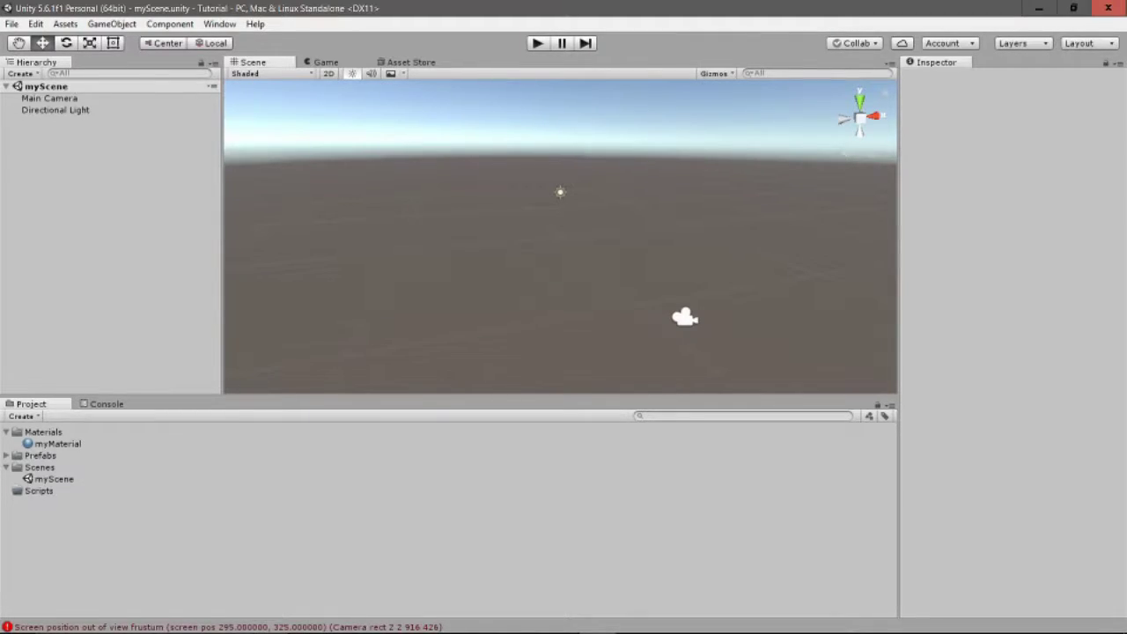
left_click(101, 404)
left_click(17, 415)
left_click(29, 404)
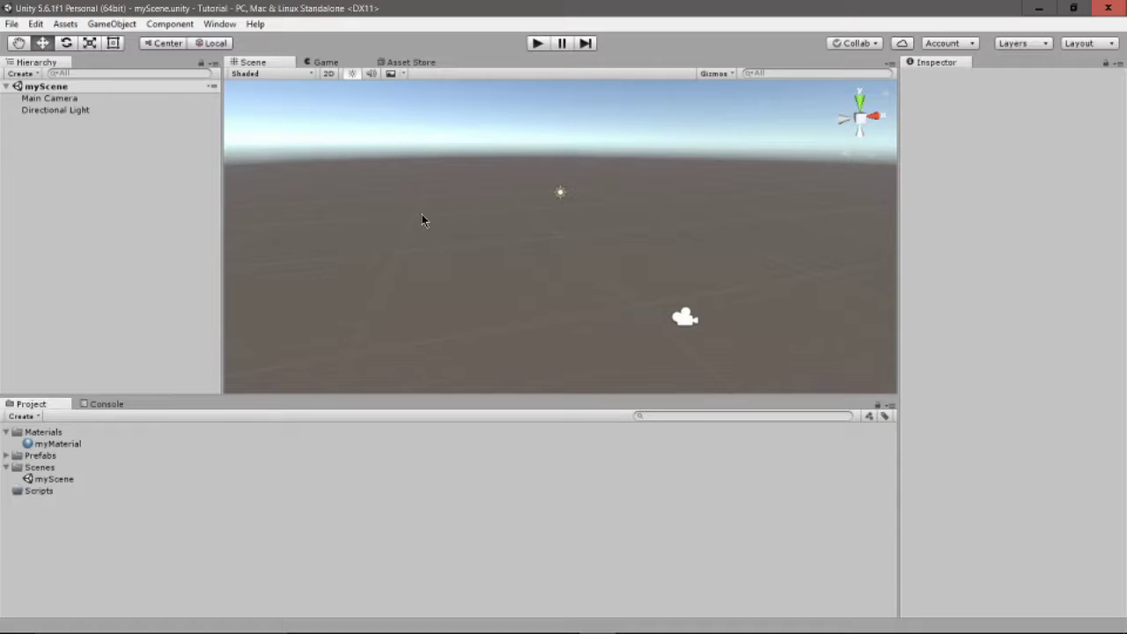
Start play mode, stop it, and start it again.
key("ctrl+p")
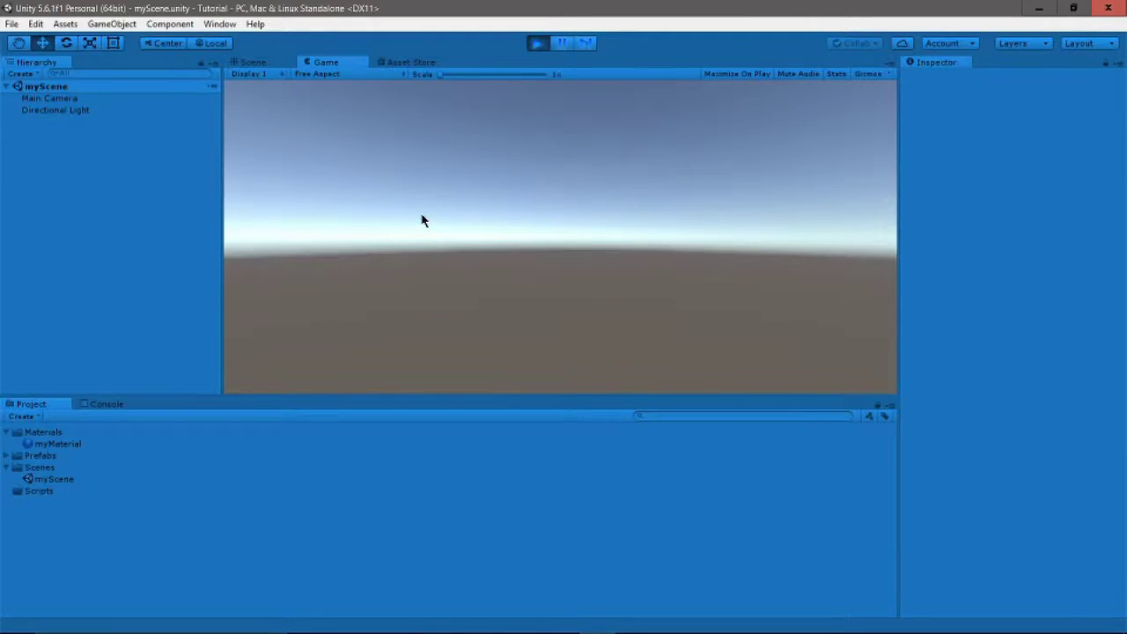
key("ctrl+p")
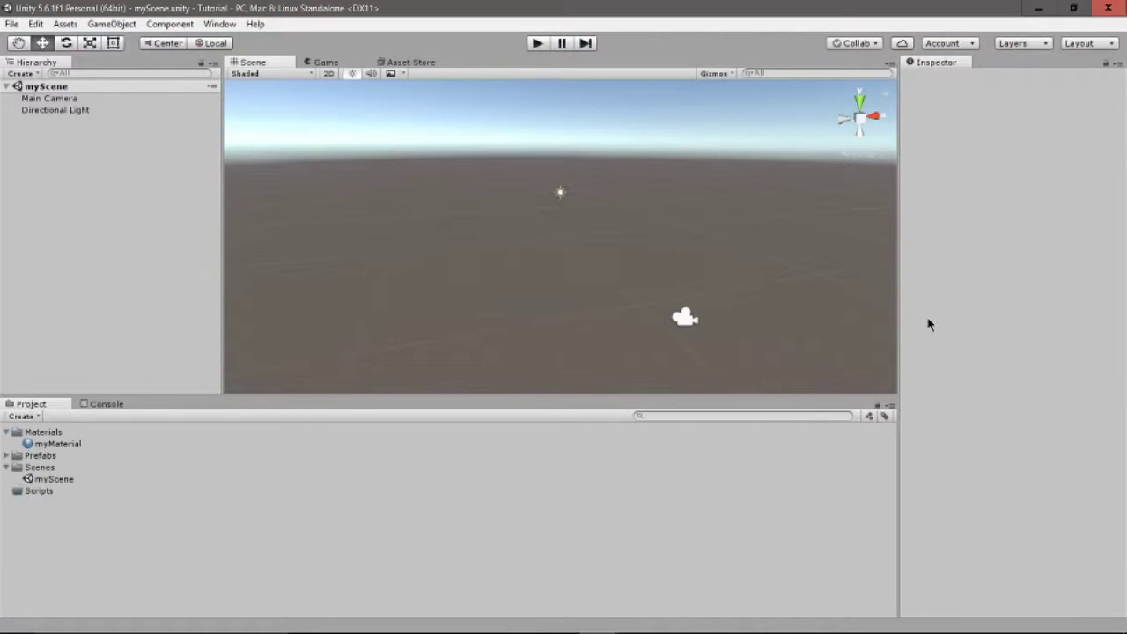
key("ctrl+p")
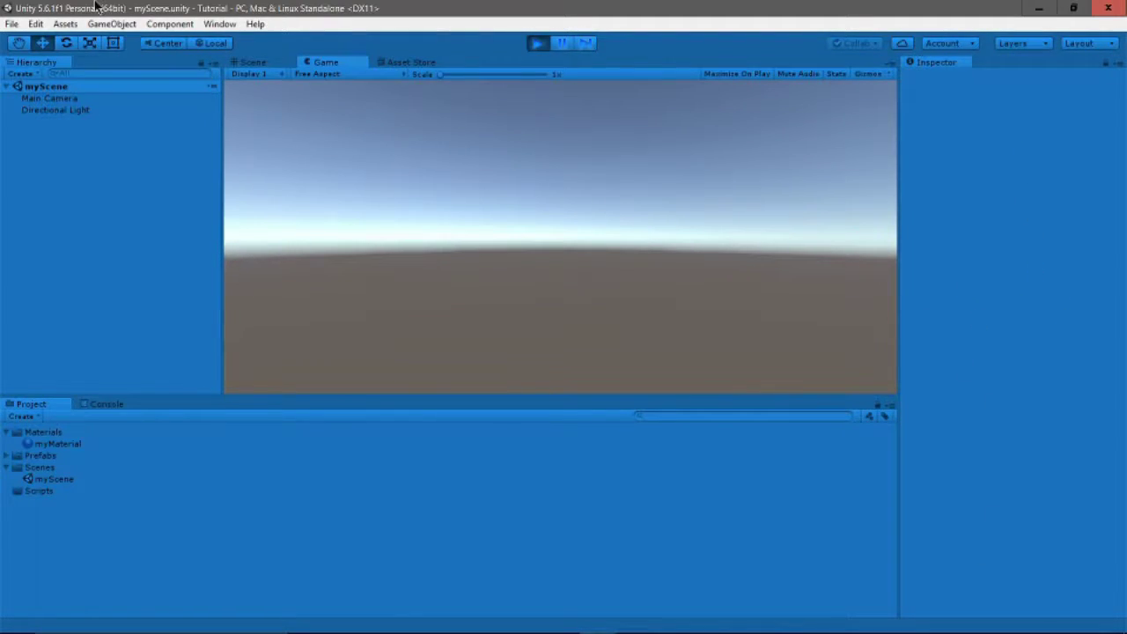
Open the Colors settings in the editor preferences.
left_click(35, 23)
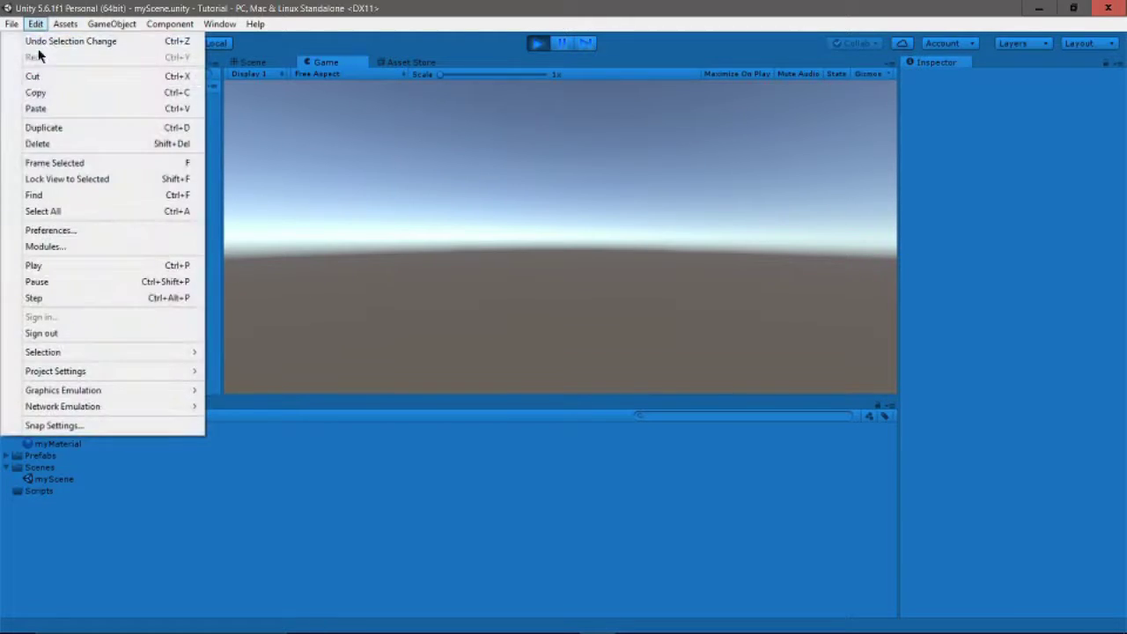
left_click(51, 230)
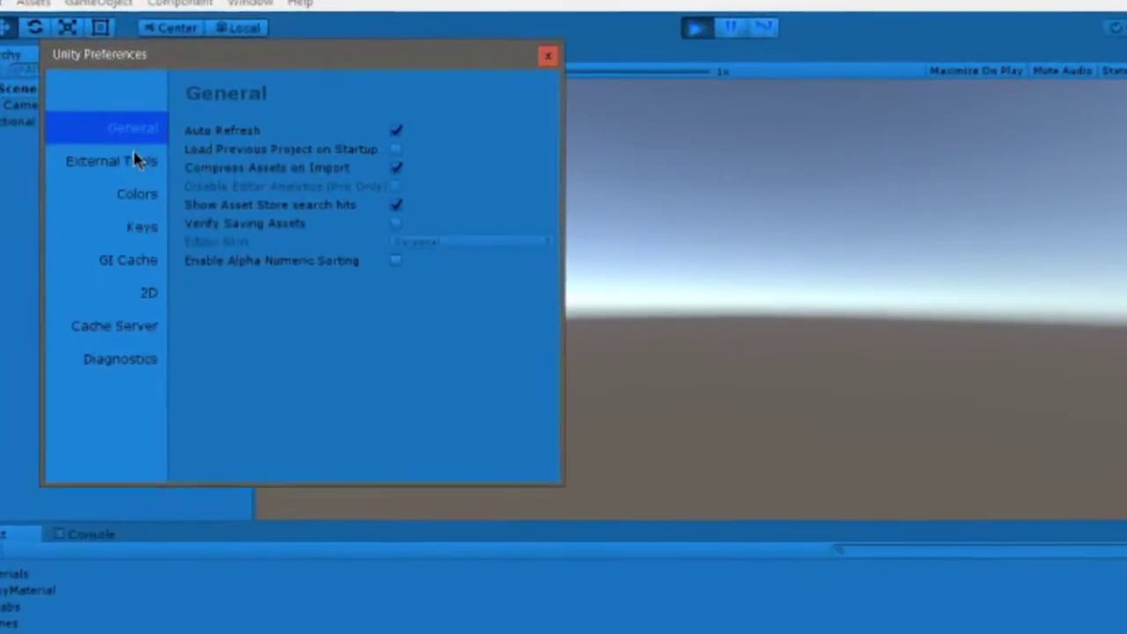
left_click(123, 146)
left_click(137, 174)
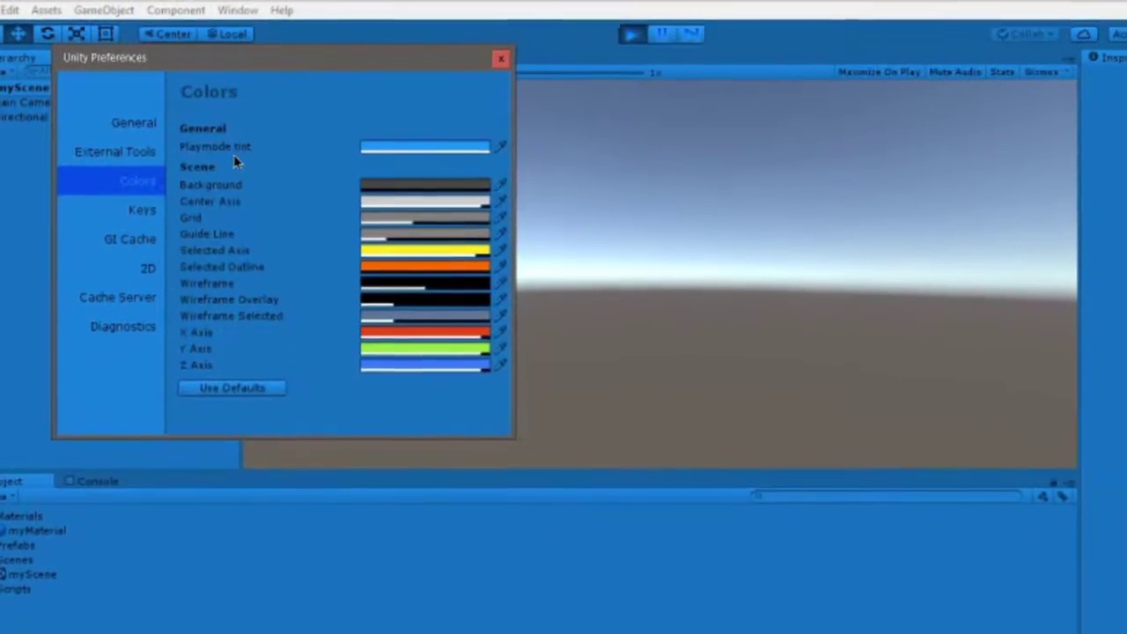
Change the Playmode tint to bright red with RGB 249, 35, 35.
left_click(423, 151)
left_click_drag(716, 304, 716, 273)
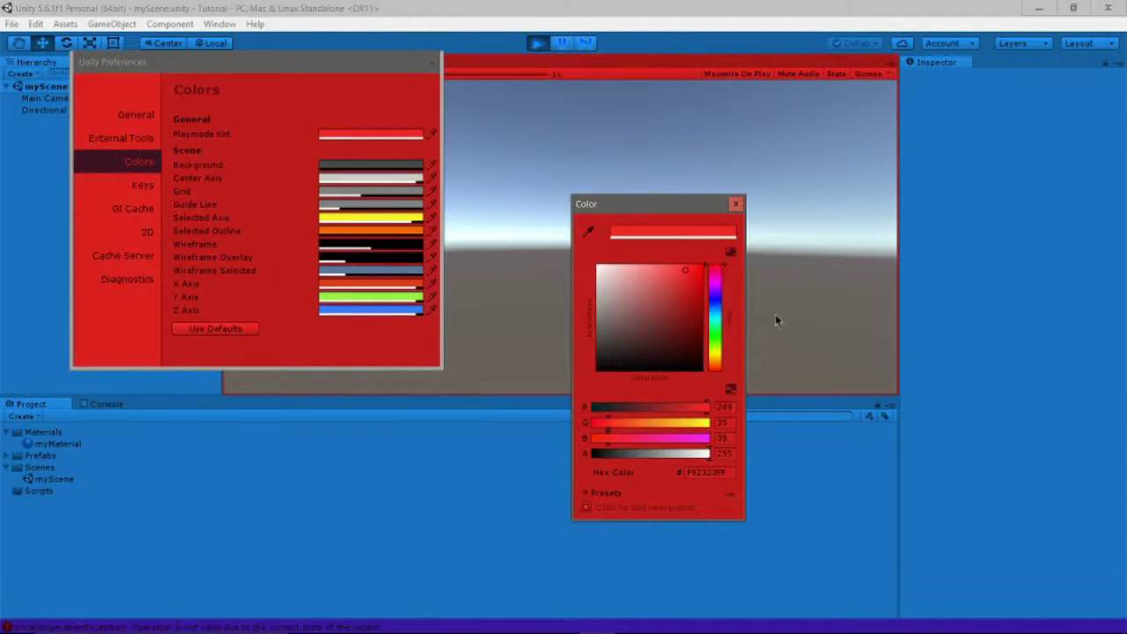
left_click(987, 448)
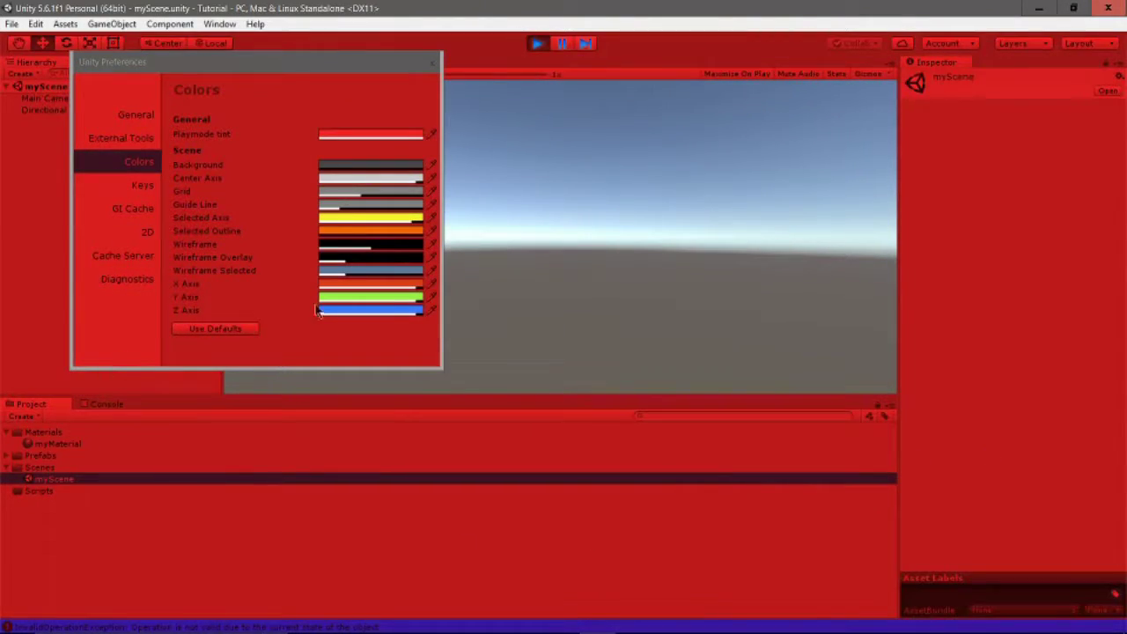
Change the Playmode tint to a light blue with RGB 77, 144, 255.
left_click(375, 139)
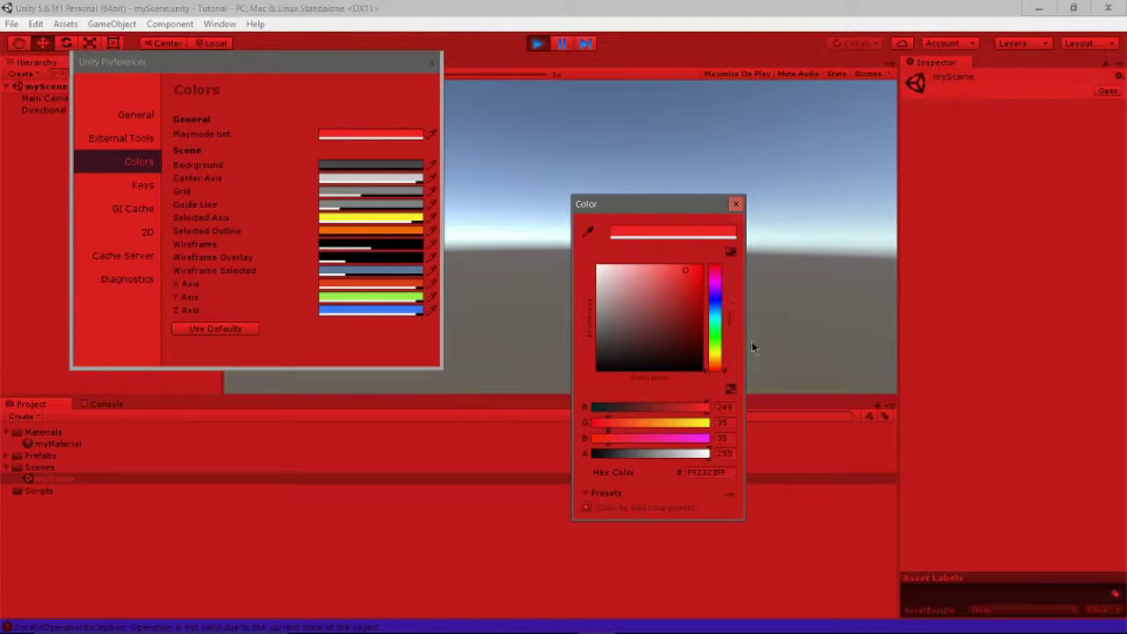
left_click(717, 310)
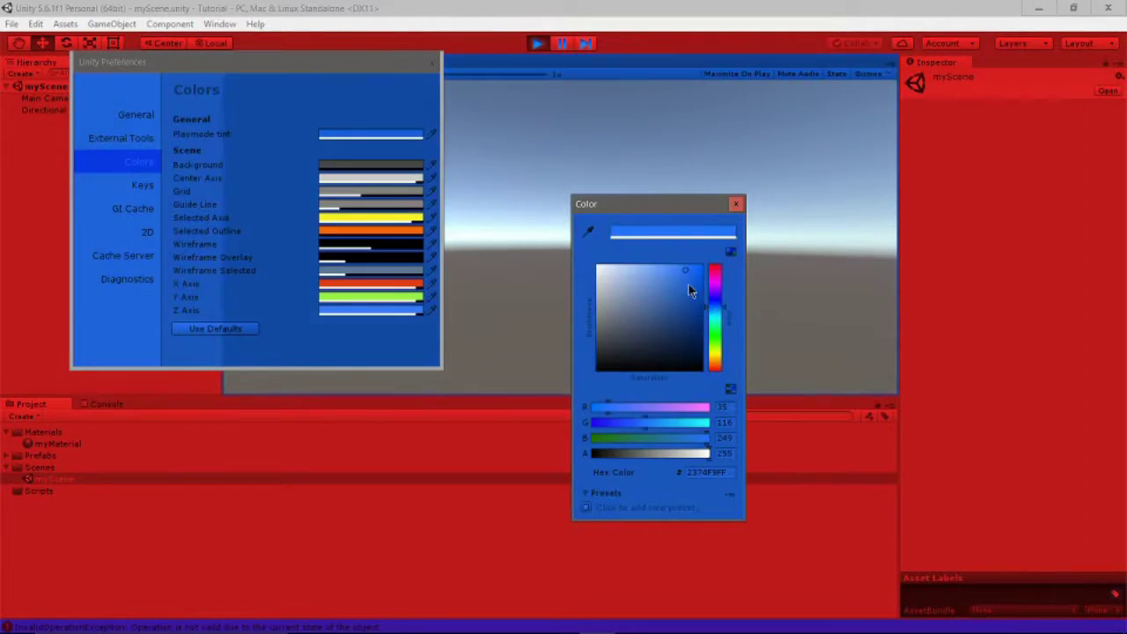
left_click_drag(692, 285, 671, 269)
left_click(947, 269)
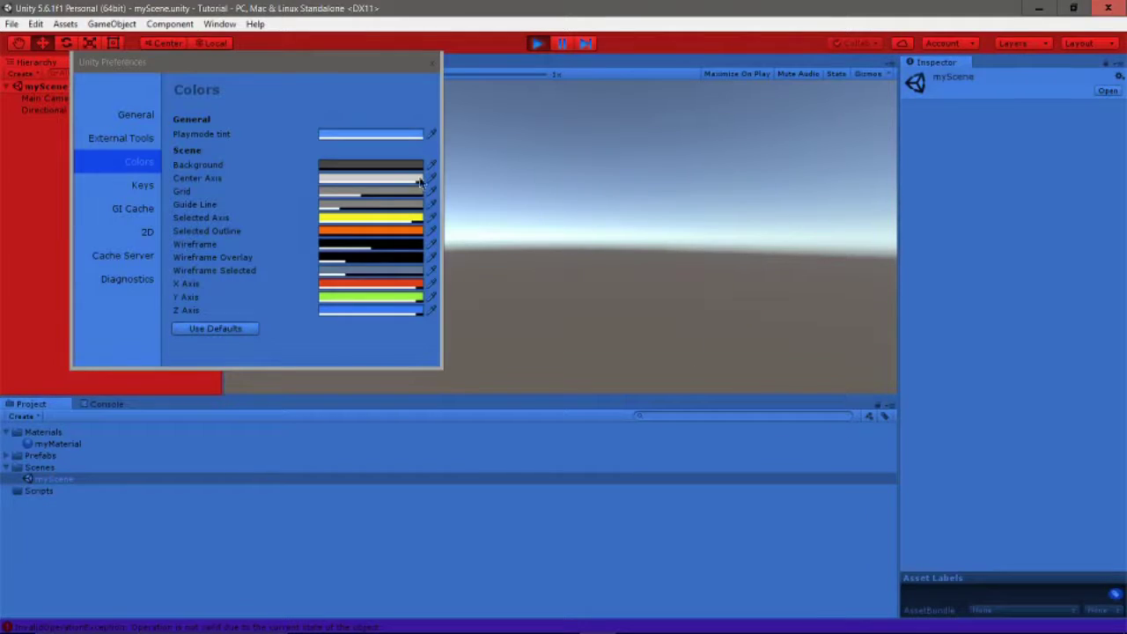
Darken the Playmode tint to a deep blue.
left_click(398, 138)
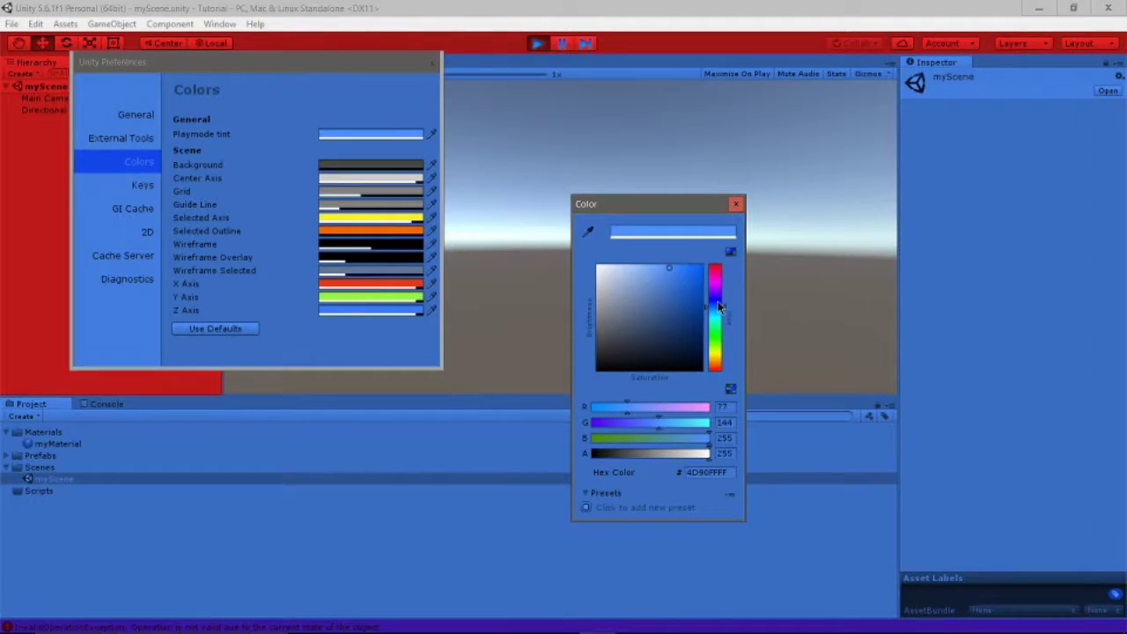
left_click_drag(671, 306, 833, 310)
left_click(1021, 287)
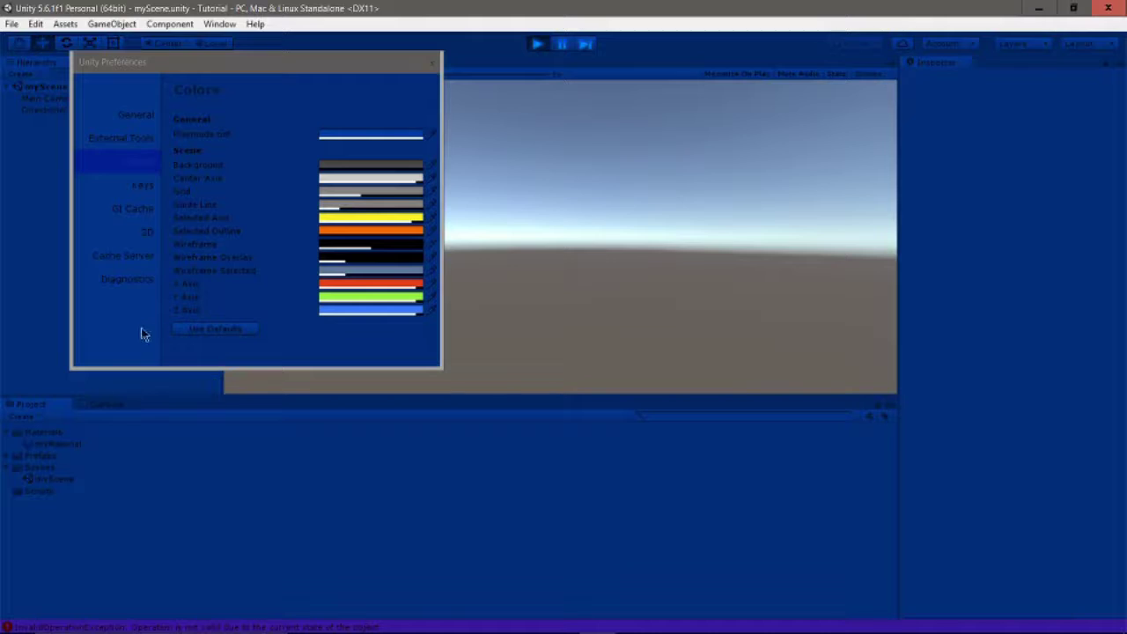
Set the Playmode tint to RGB 50, 130, 255 and apply it to the editor.
left_click(391, 138)
left_click_drag(666, 299, 678, 256)
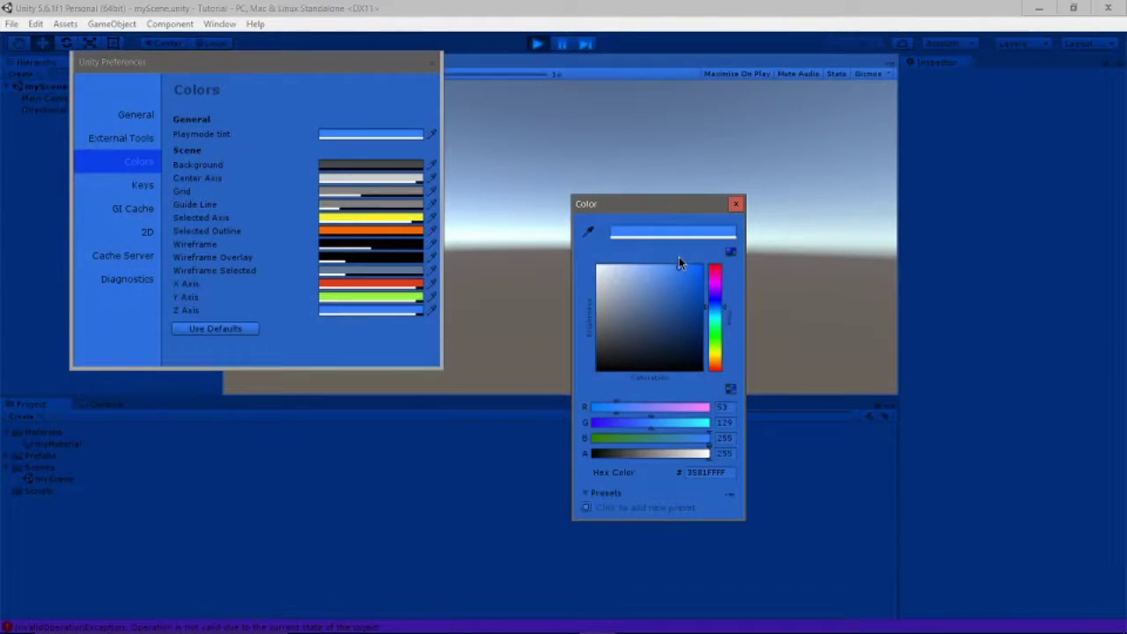
left_click(722, 408)
type("50")
key("Tab")
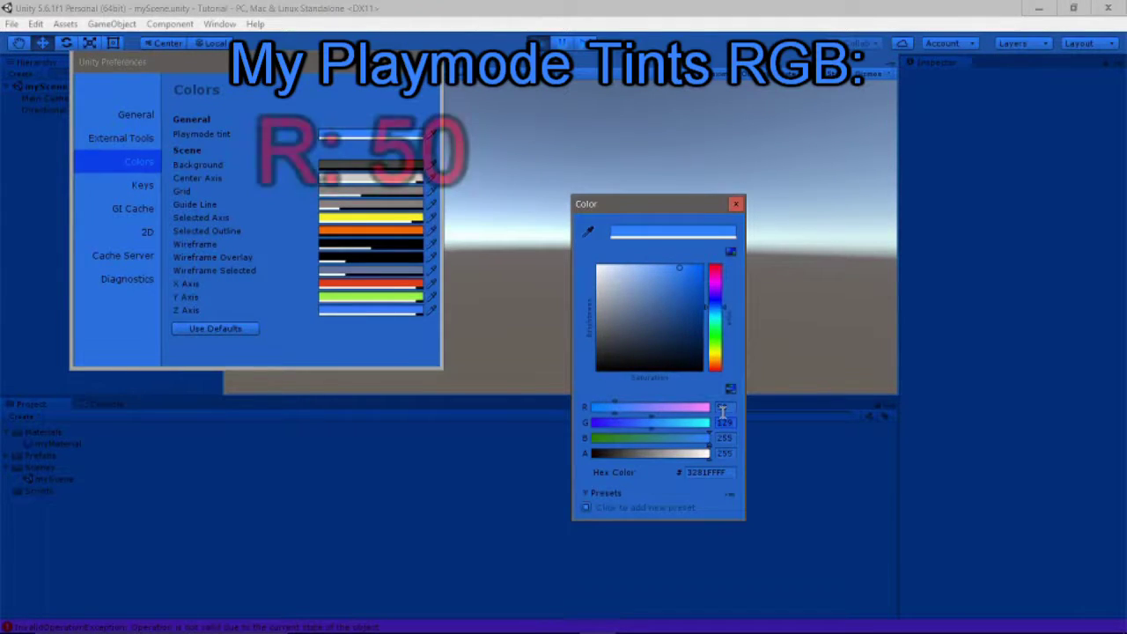
type("130")
key("Tab")
type("255")
key("Tab")
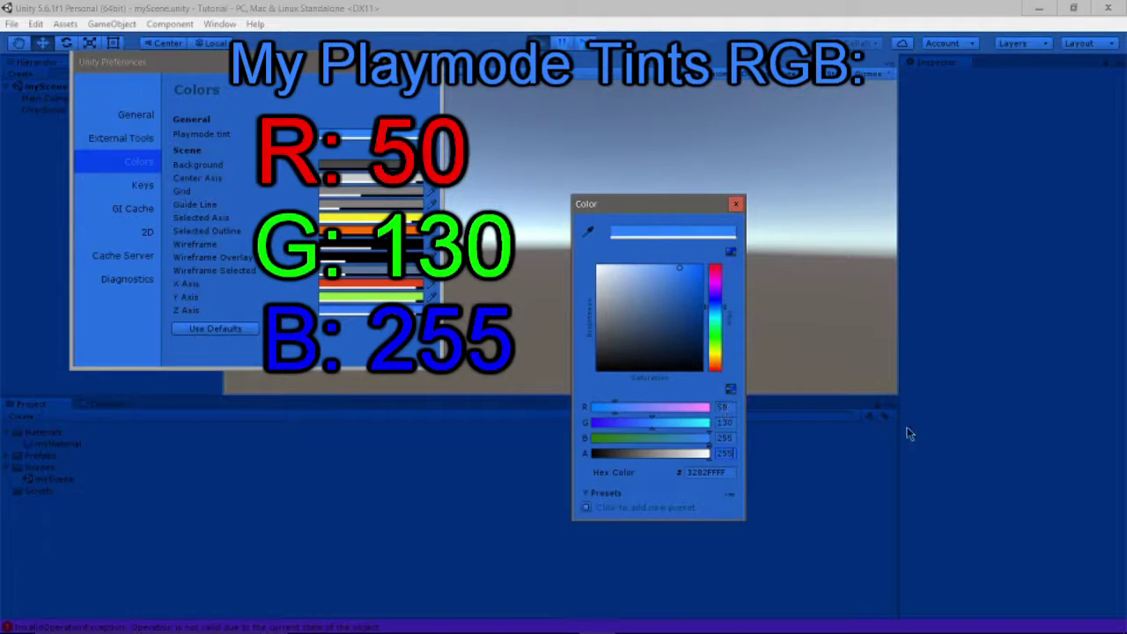
left_click(1033, 465)
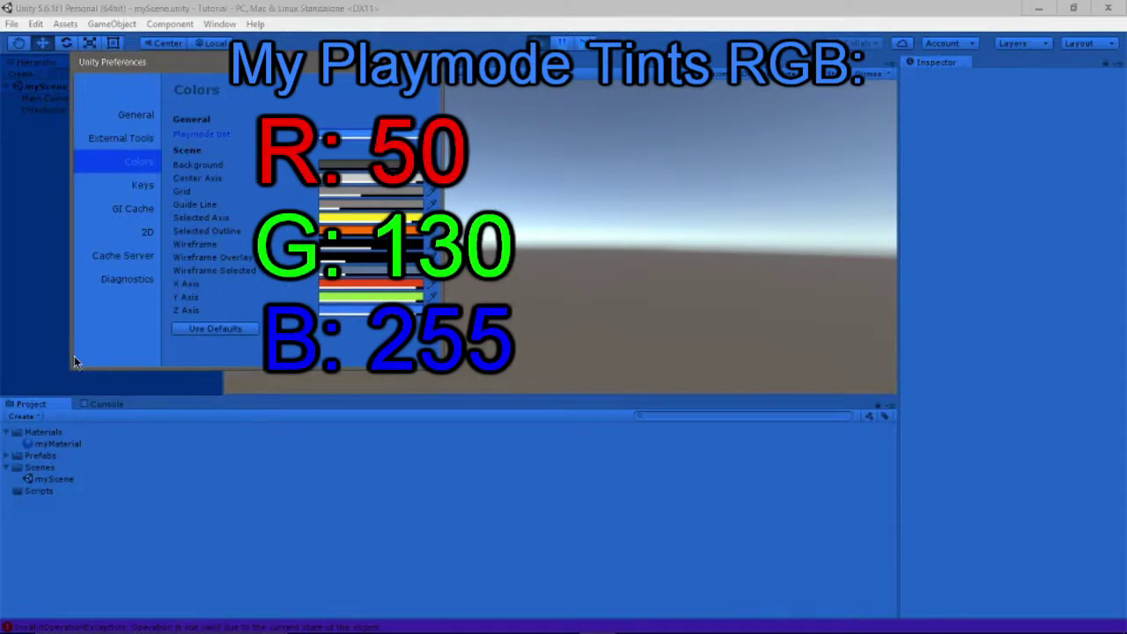
Recheck the Playmode tint colour, close the preferences, and exit play mode.
left_click(363, 136)
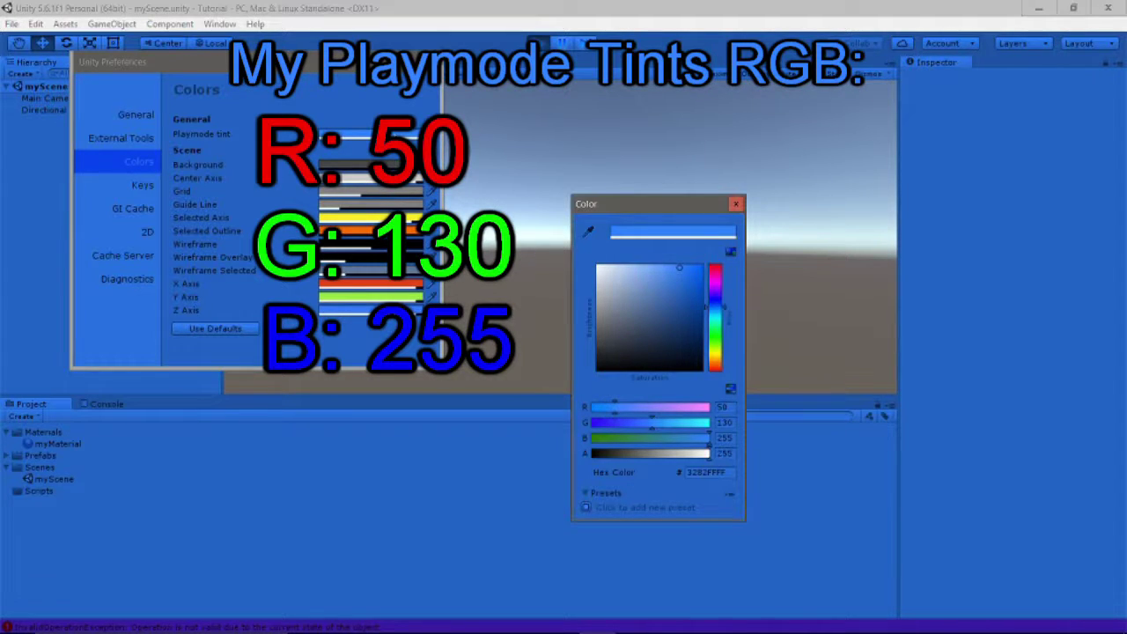
left_click(1022, 281)
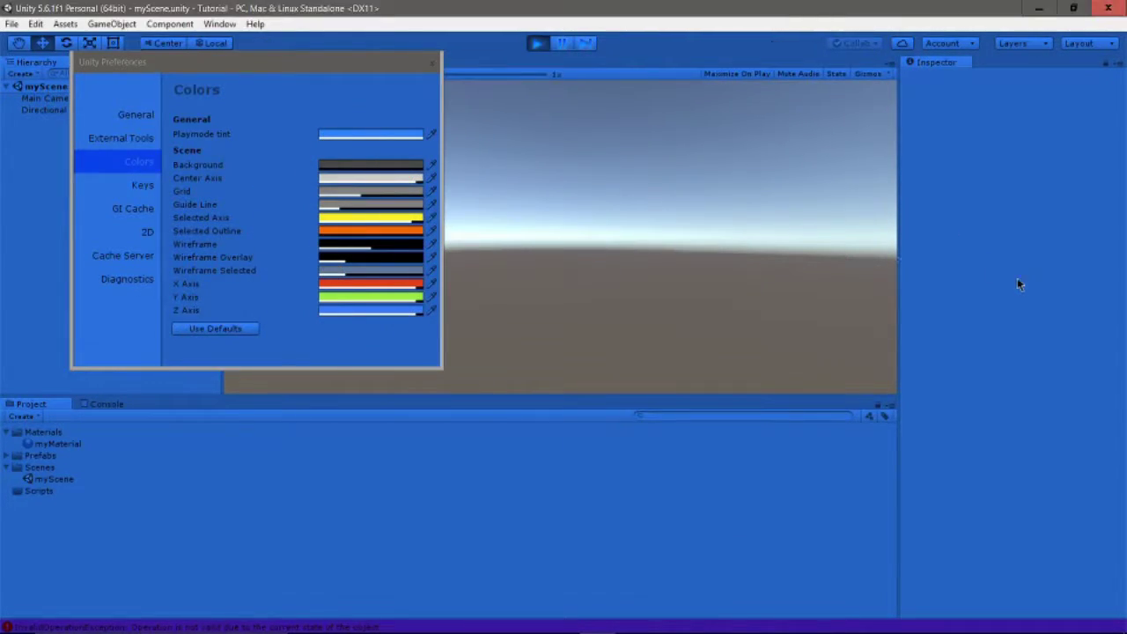
left_click(433, 65)
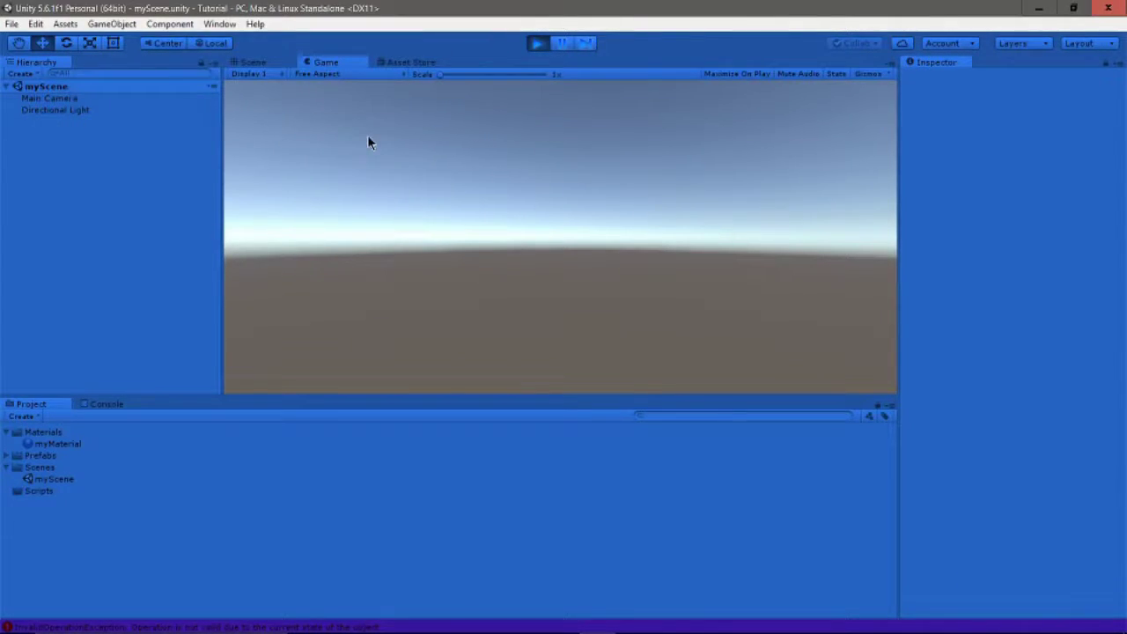
key("ctrl+p")
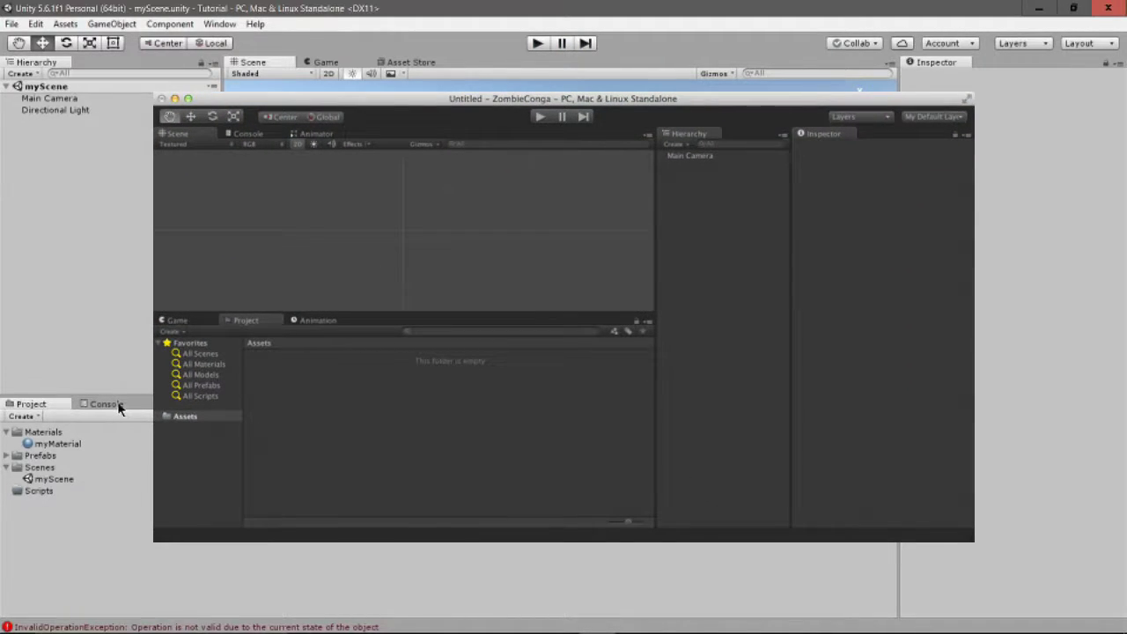
Clear the exception from the console and go back to the project files.
left_click(106, 403)
left_click(16, 415)
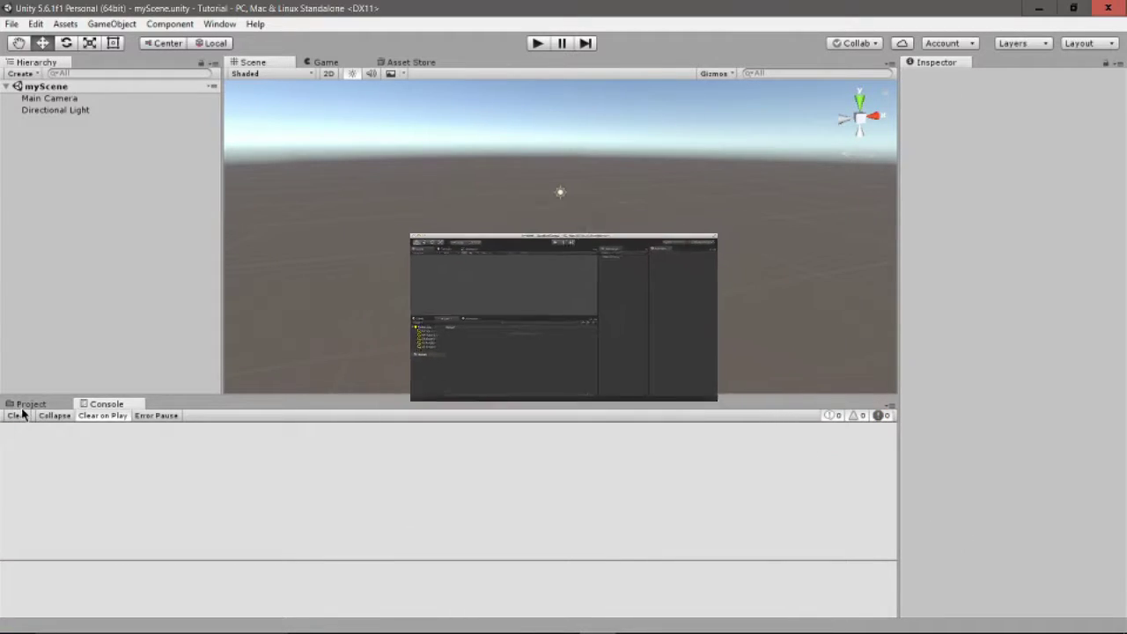
left_click(31, 403)
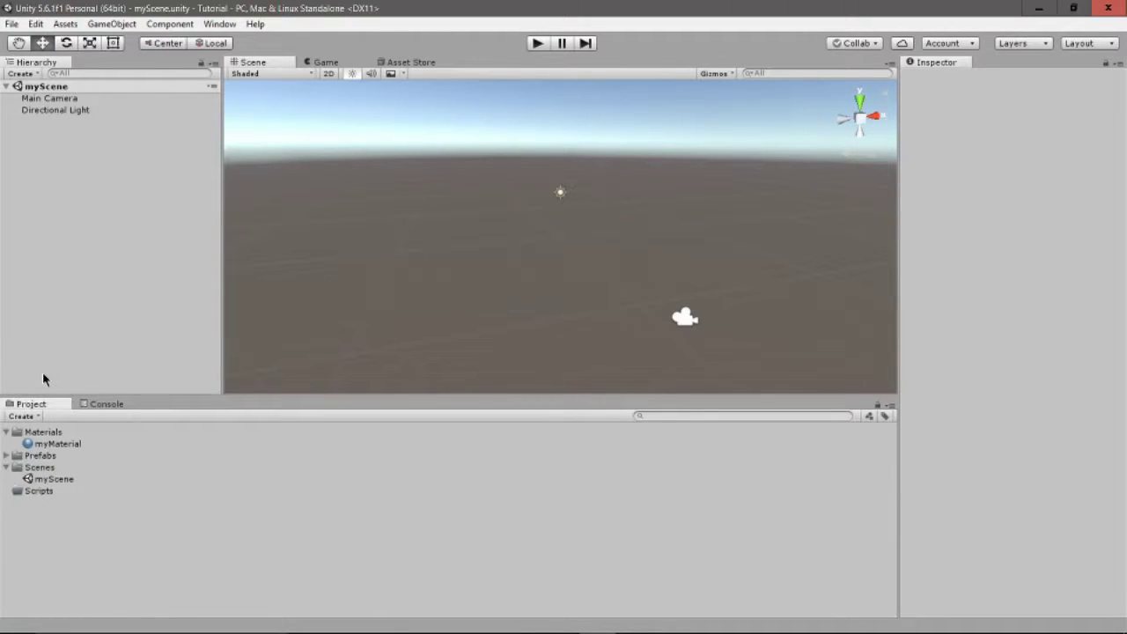
Create an empty game object in the scene hierarchy.
key("alt")
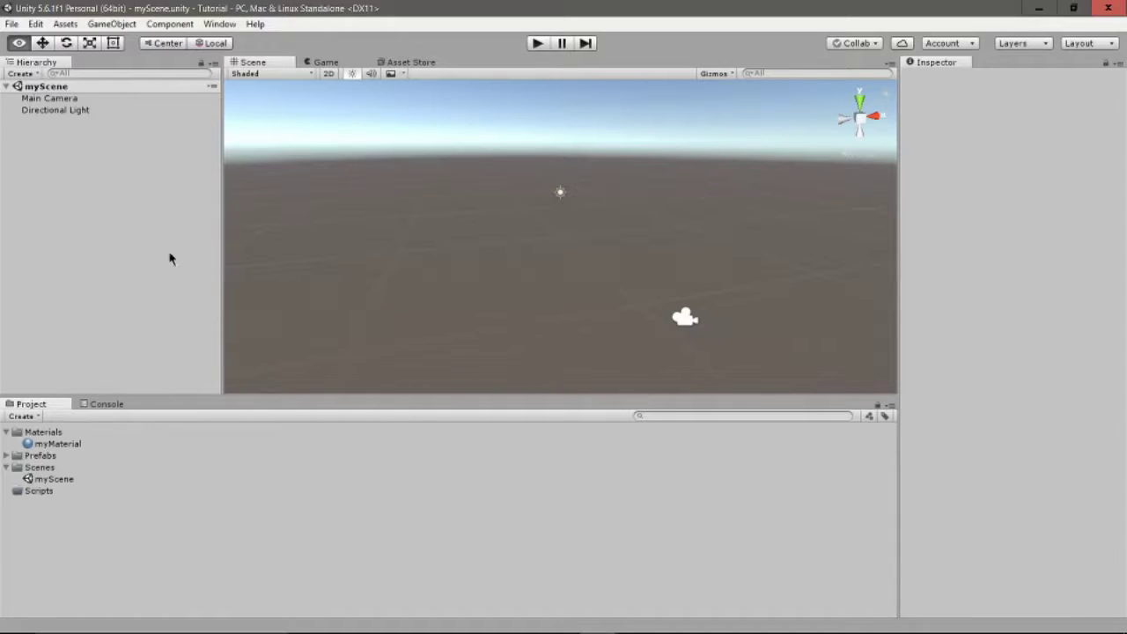
right_click(104, 244)
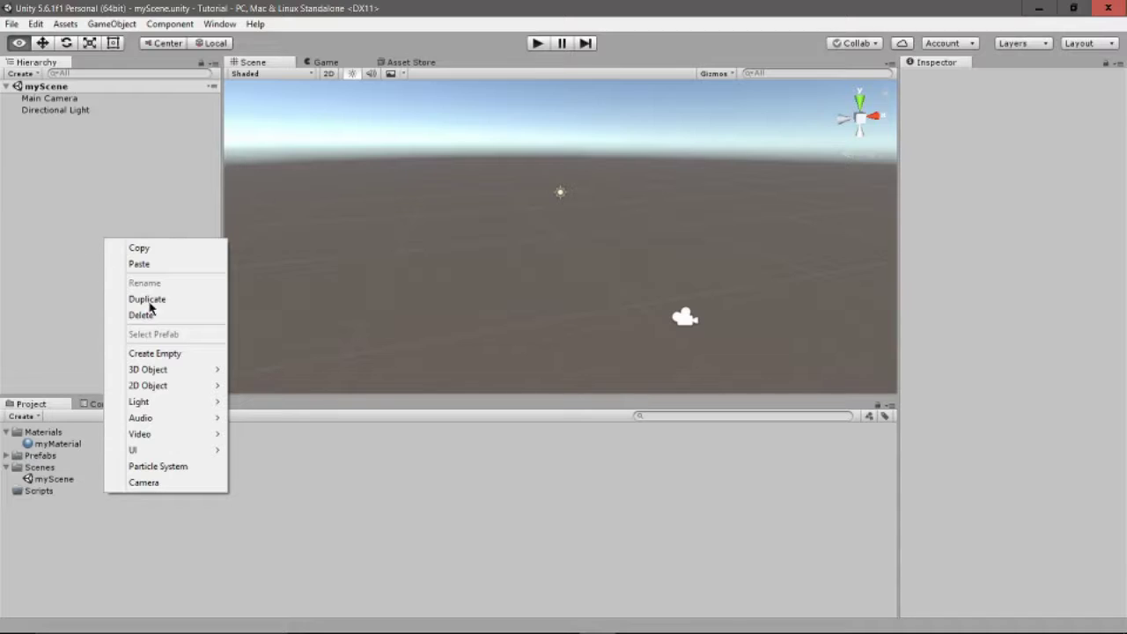
mouse_move(193, 375)
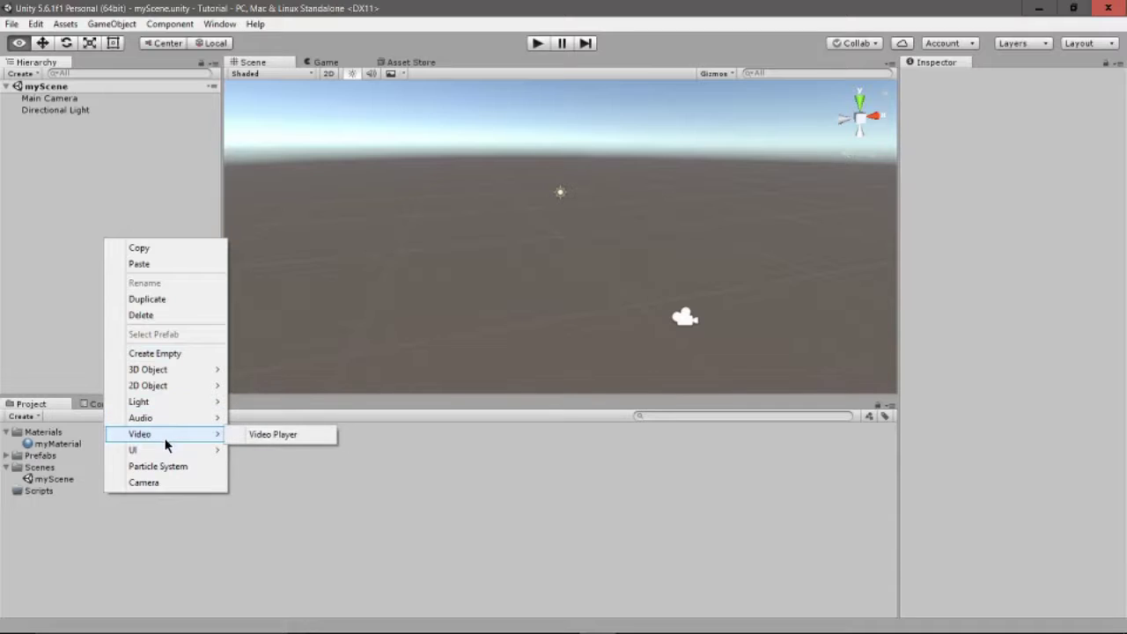
mouse_move(165, 453)
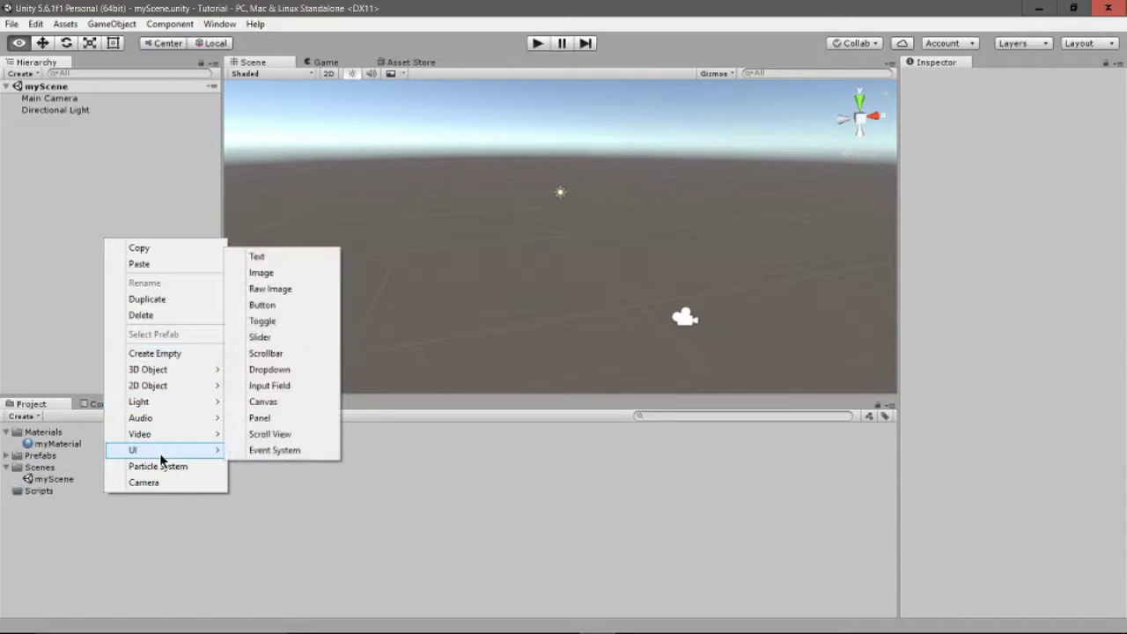
left_click(194, 355)
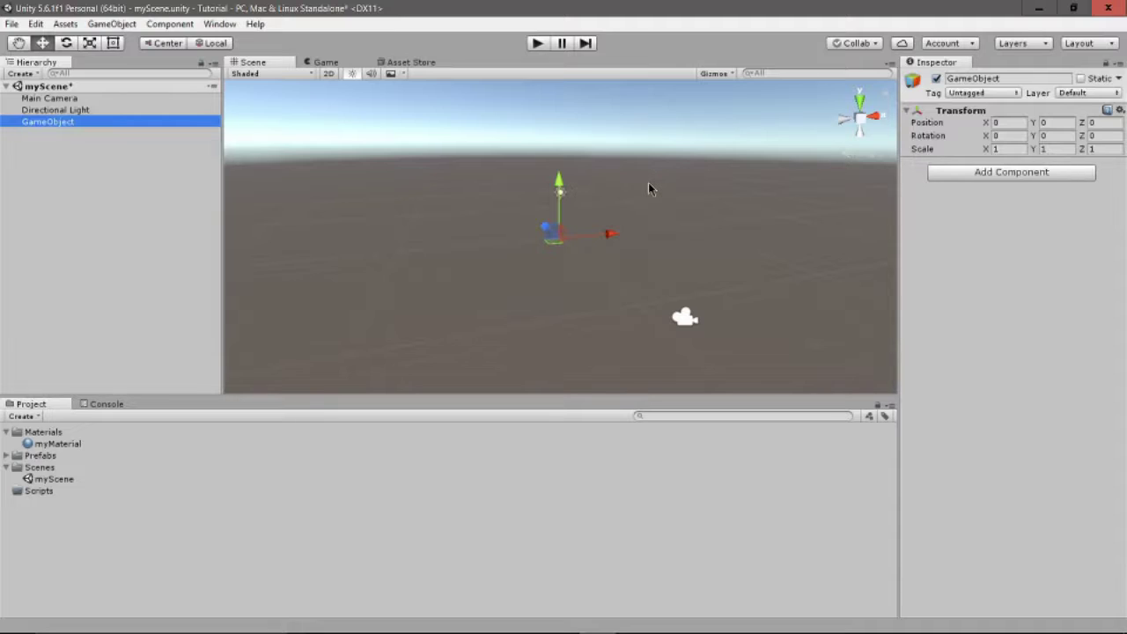
Examine the empty GameObject's position in the scene from several angles and reselect it.
left_click_drag(648, 189, 793, 256, "alt")
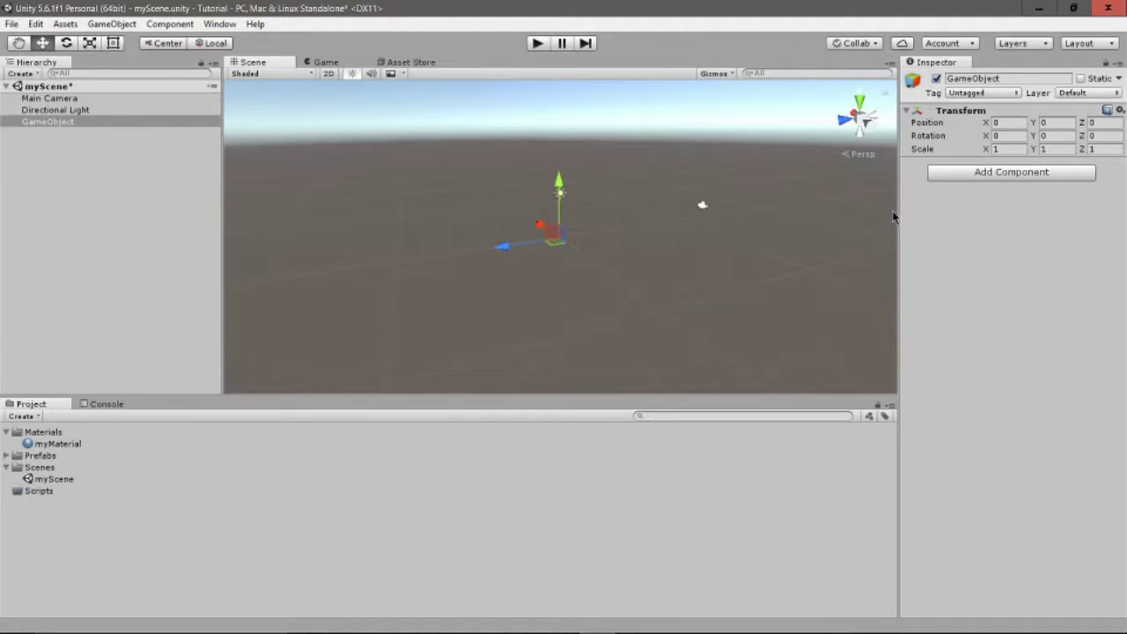
left_click_drag(713, 264, 850, 267, "alt")
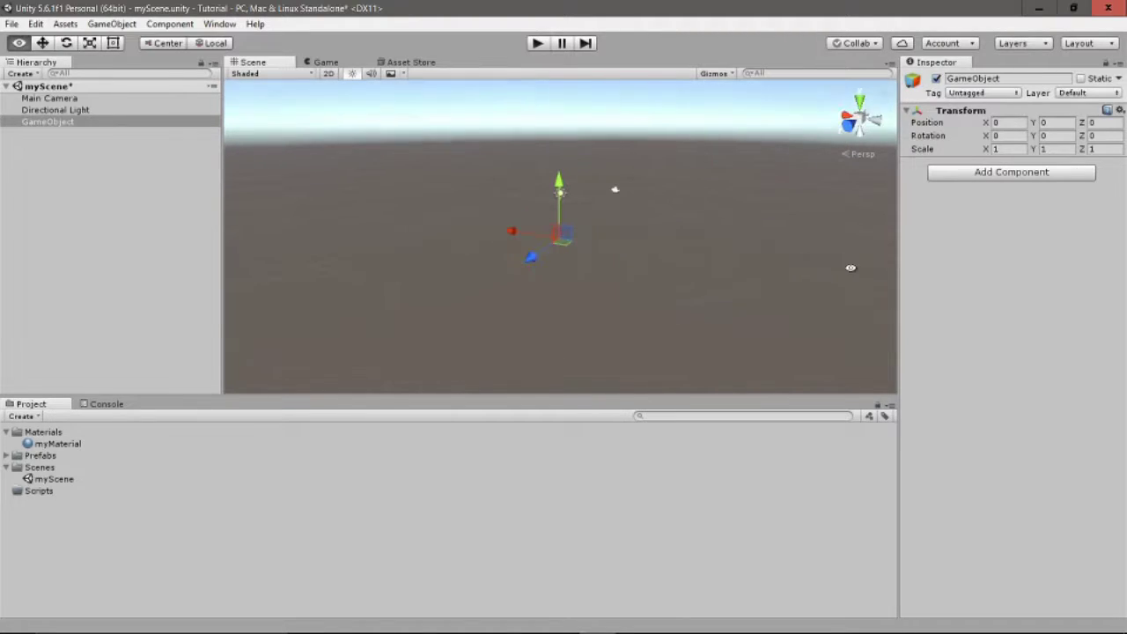
left_click_drag(704, 264, 832, 227, "alt")
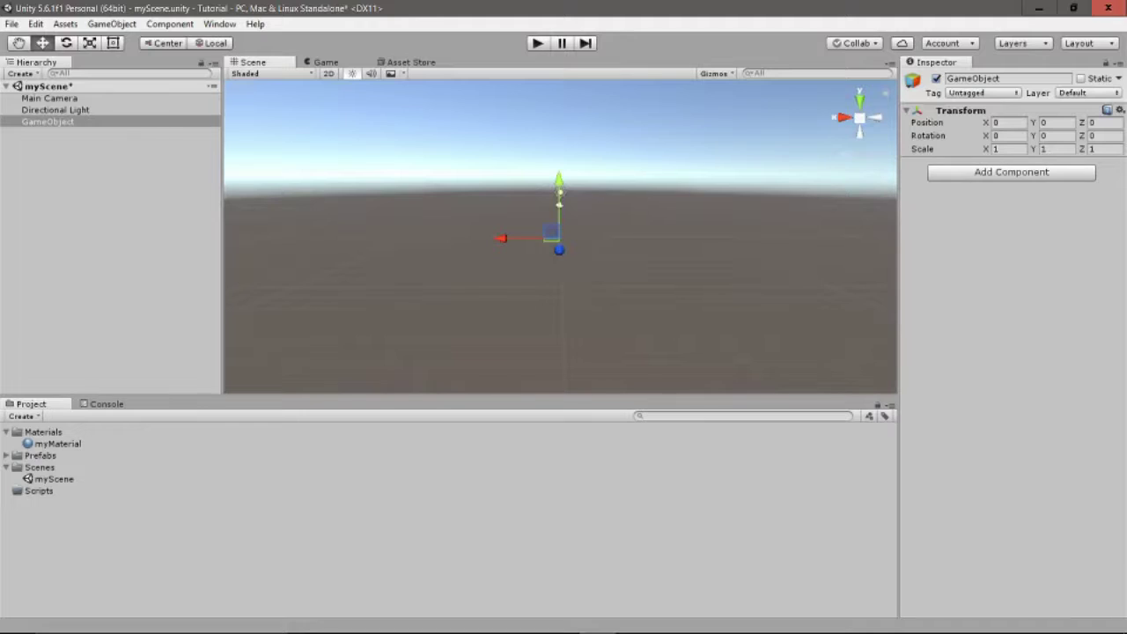
left_click_drag(711, 211, 499, 234)
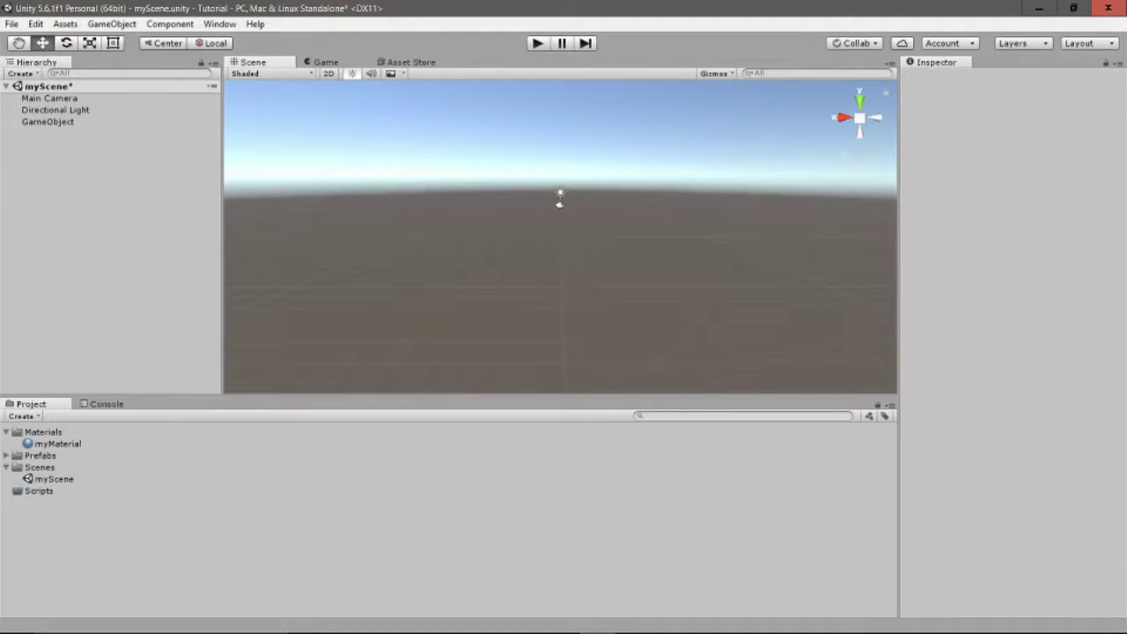
left_click(47, 121)
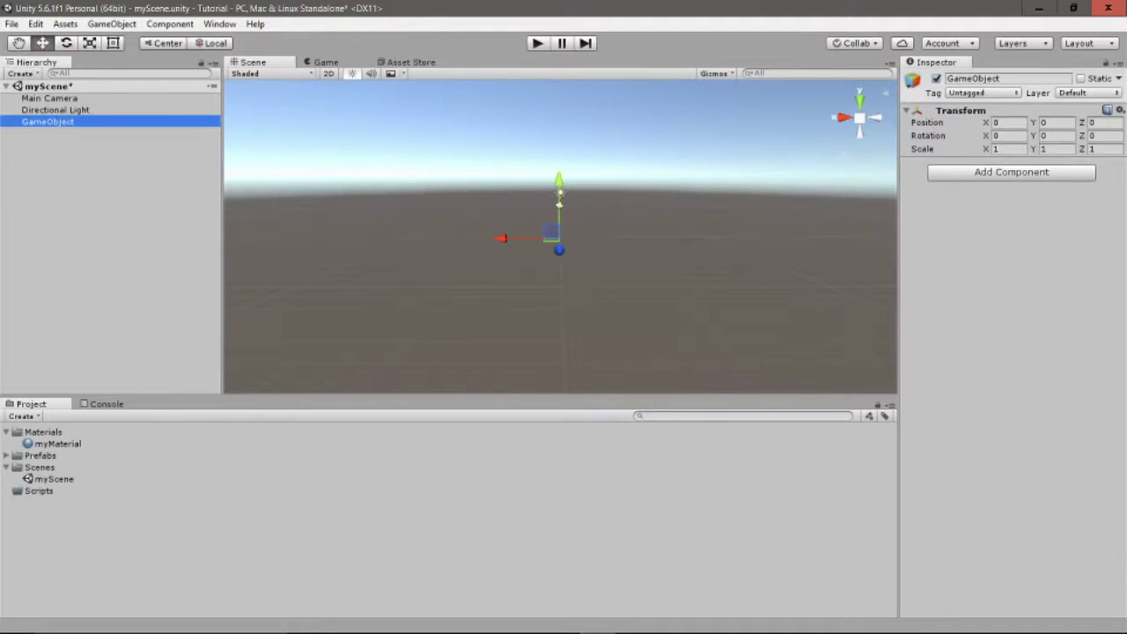
Add a Box Collider component to the empty GameObject.
left_click(987, 171)
key("BackSpace")
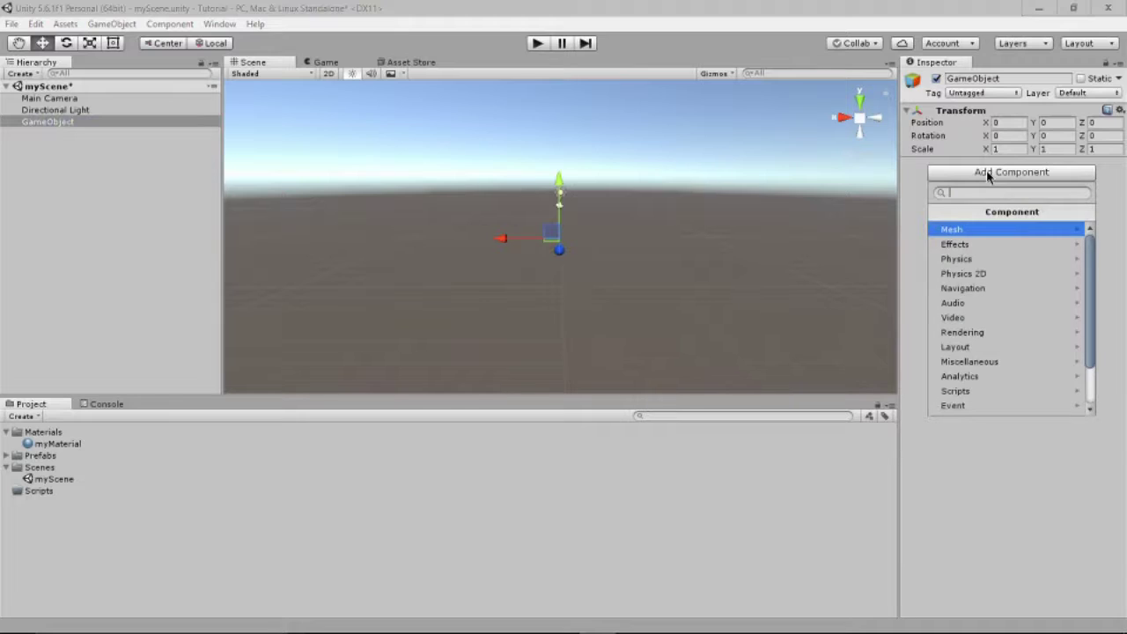
type("box")
key("Return")
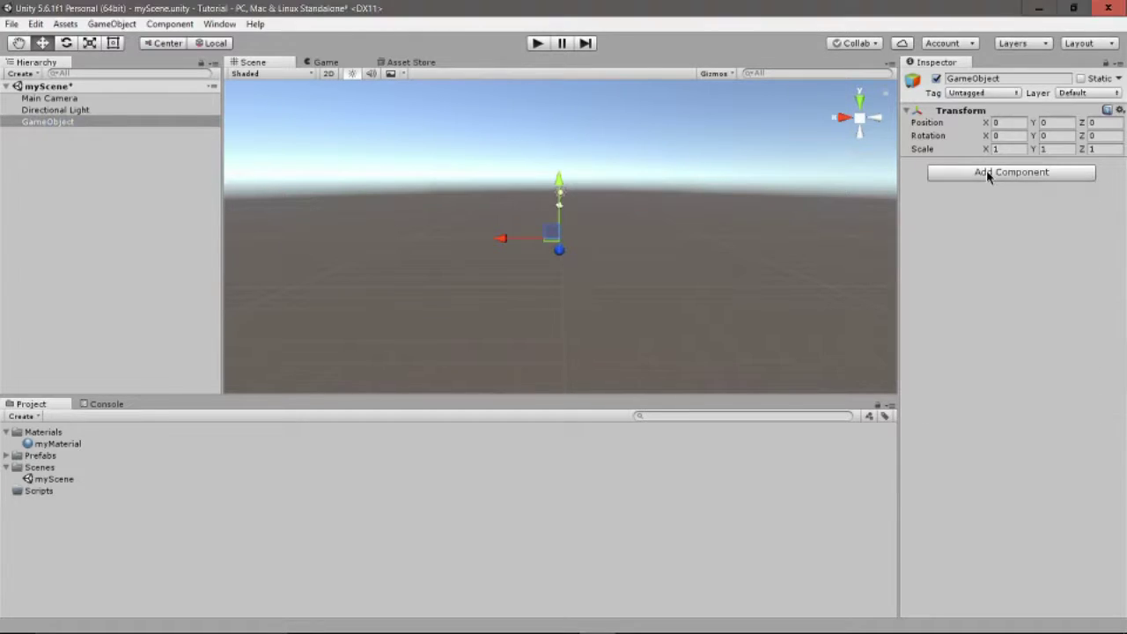
Disable the GameObject's Box Collider and enable it again to compare its outline in the scene.
scroll(655, 255, "up", 5)
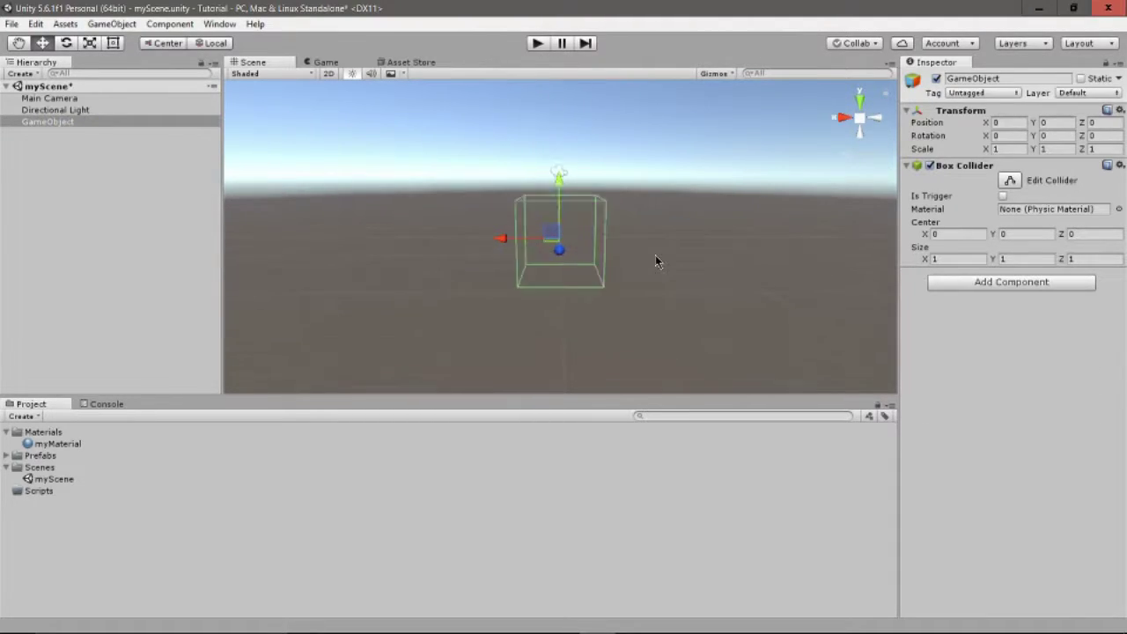
scroll(643, 176, "down", 5)
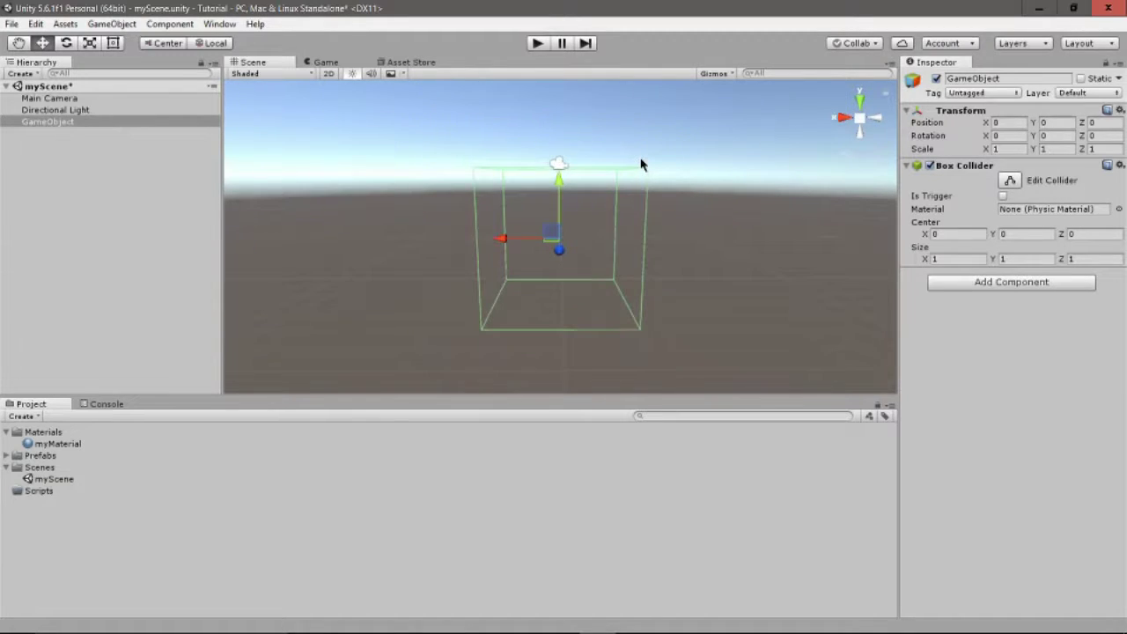
scroll(651, 247, "down", 2)
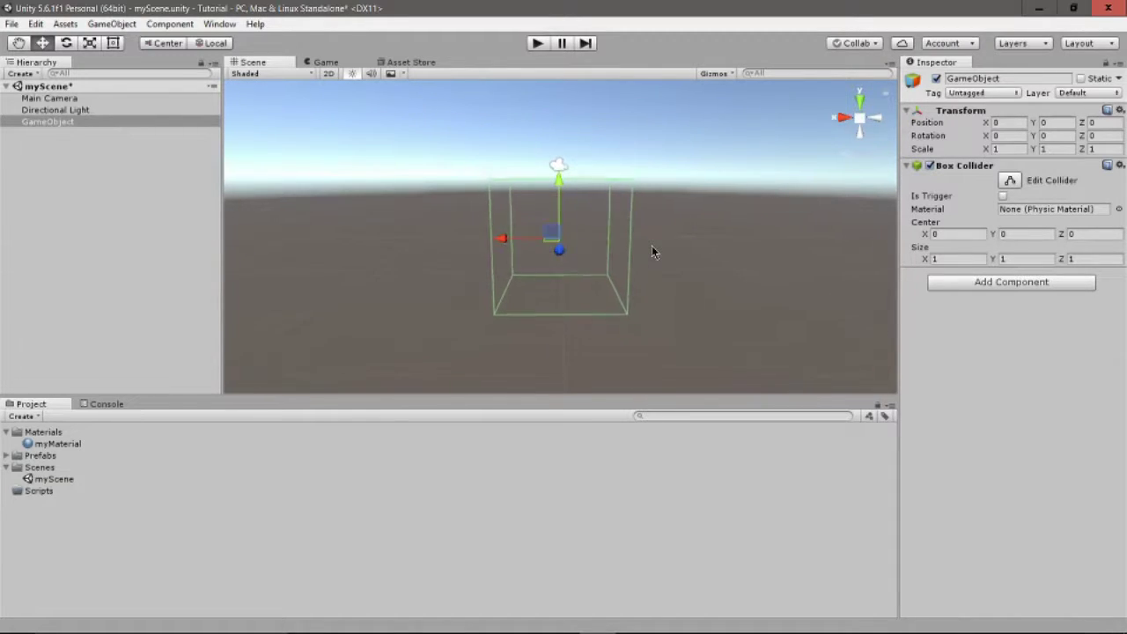
left_click(929, 166)
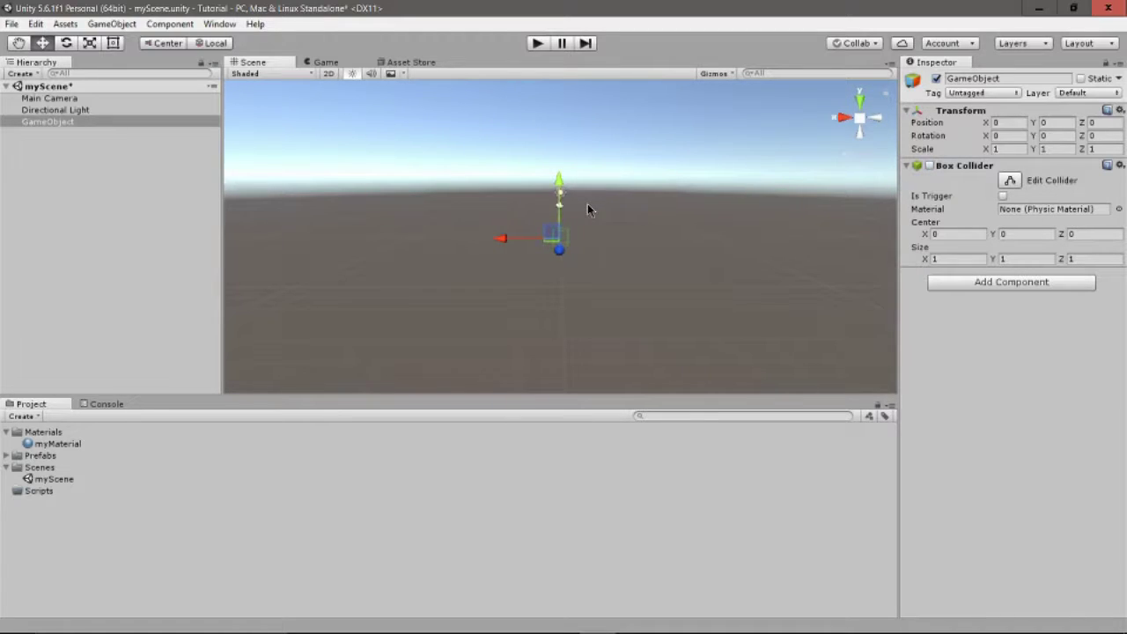
left_click(929, 165)
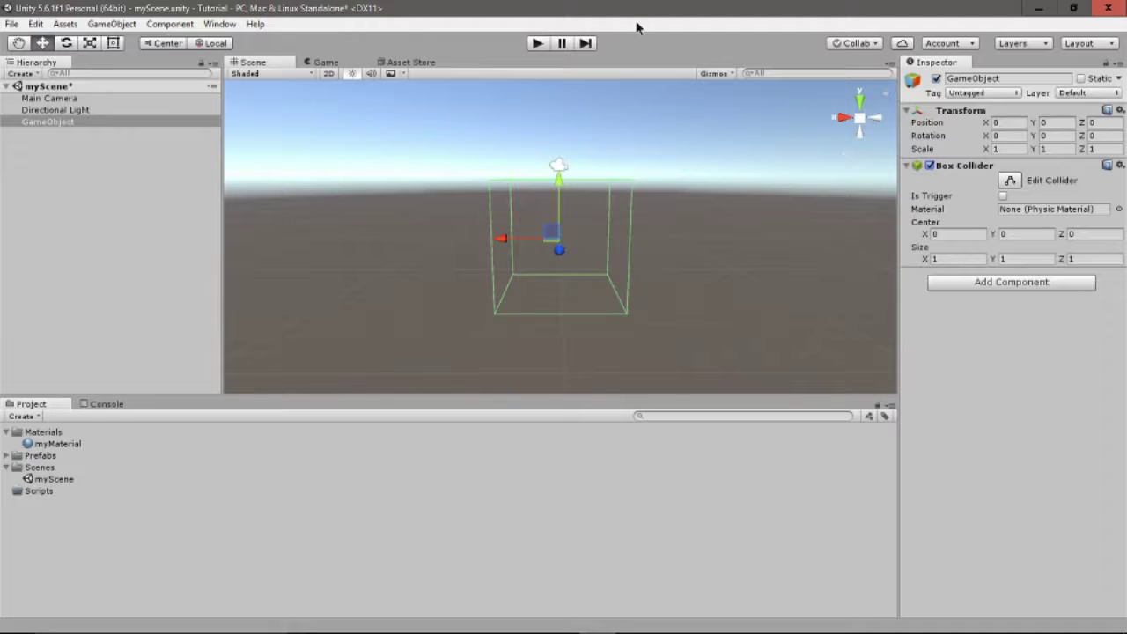
Give the GameObject a label icon, trying teal first and settling on blue.
left_click(913, 84)
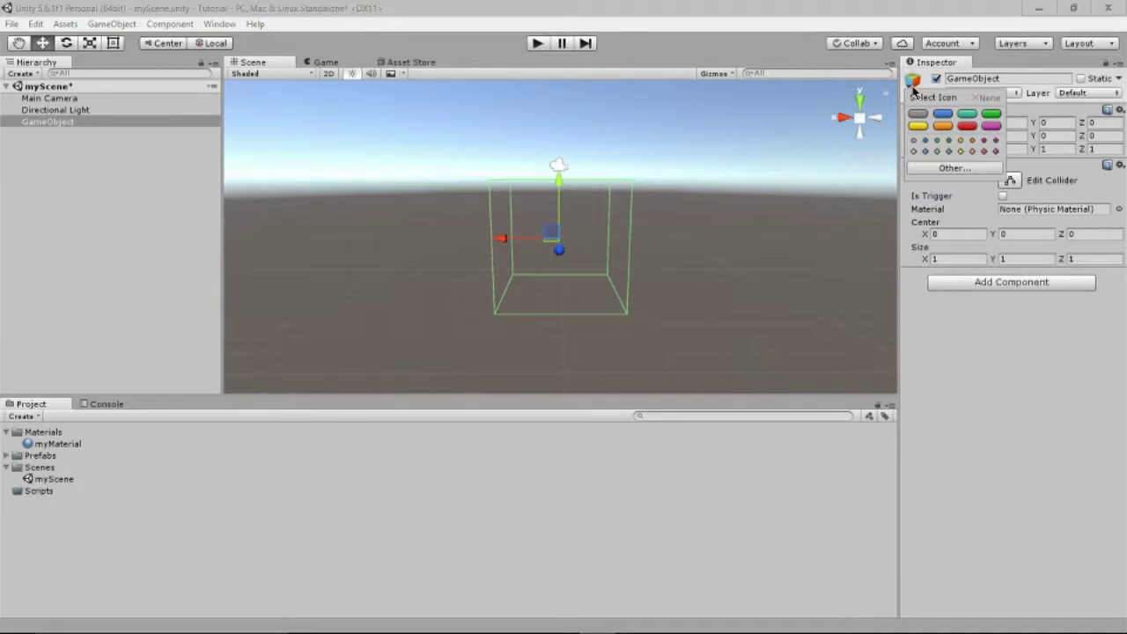
left_click(968, 114)
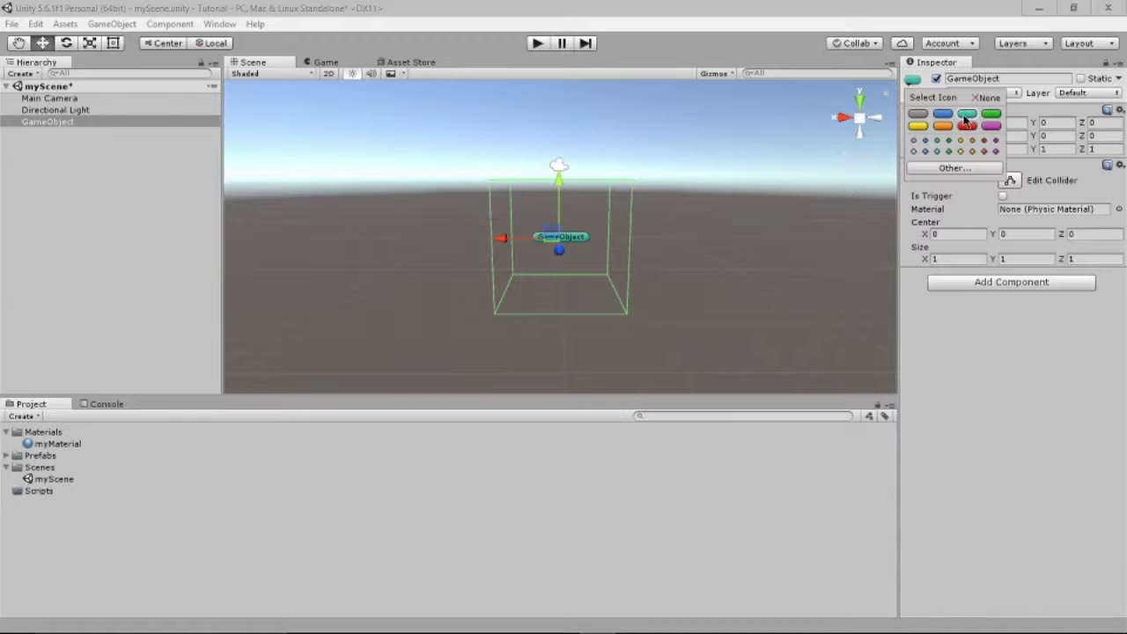
left_click(941, 114)
Rename the GameObject to Empty and switch to the Hand tool to view its label without the move handles.
left_click(992, 78)
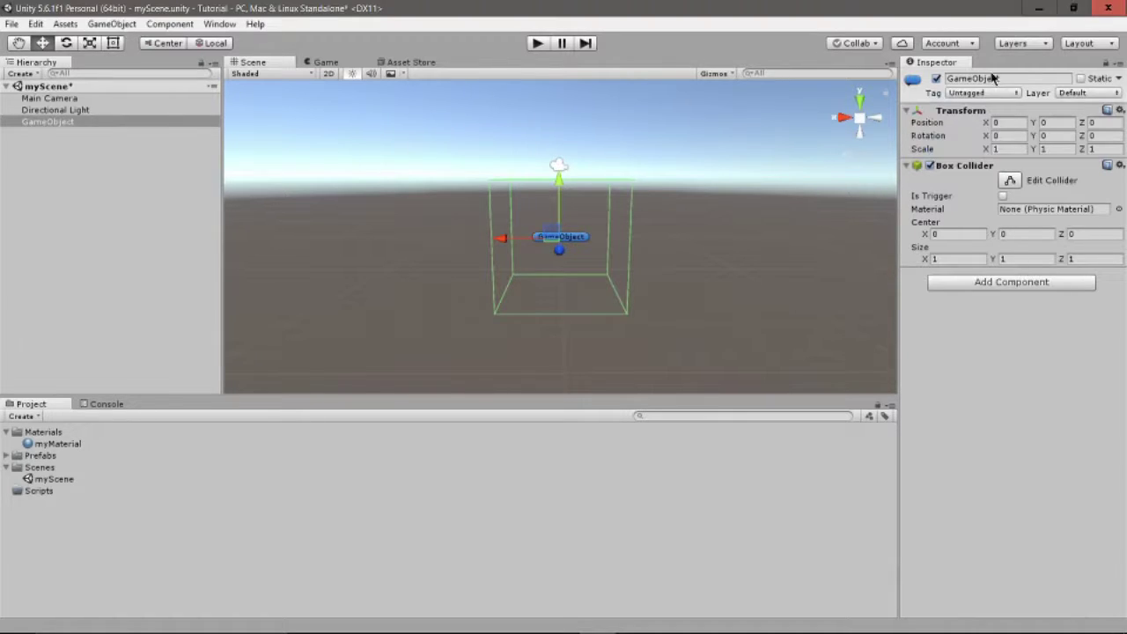
left_click(992, 78)
type("Empty")
key("Return")
left_click_drag(695, 256, 716, 201, "alt")
scroll(715, 216, "up", 2)
scroll(715, 229, "up", 3)
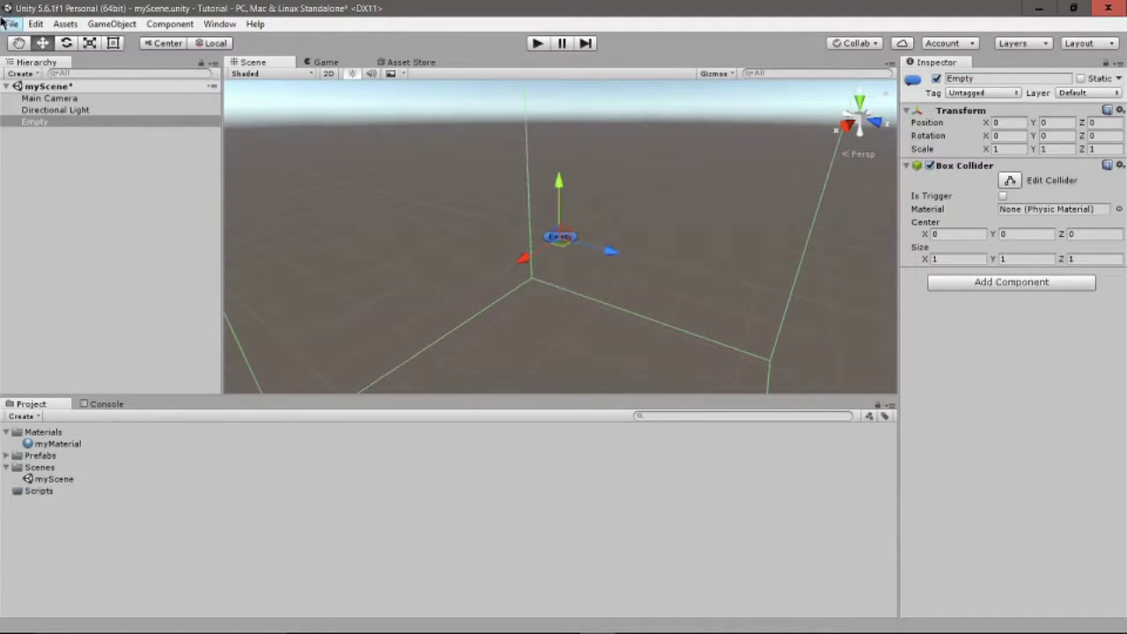
left_click(21, 43)
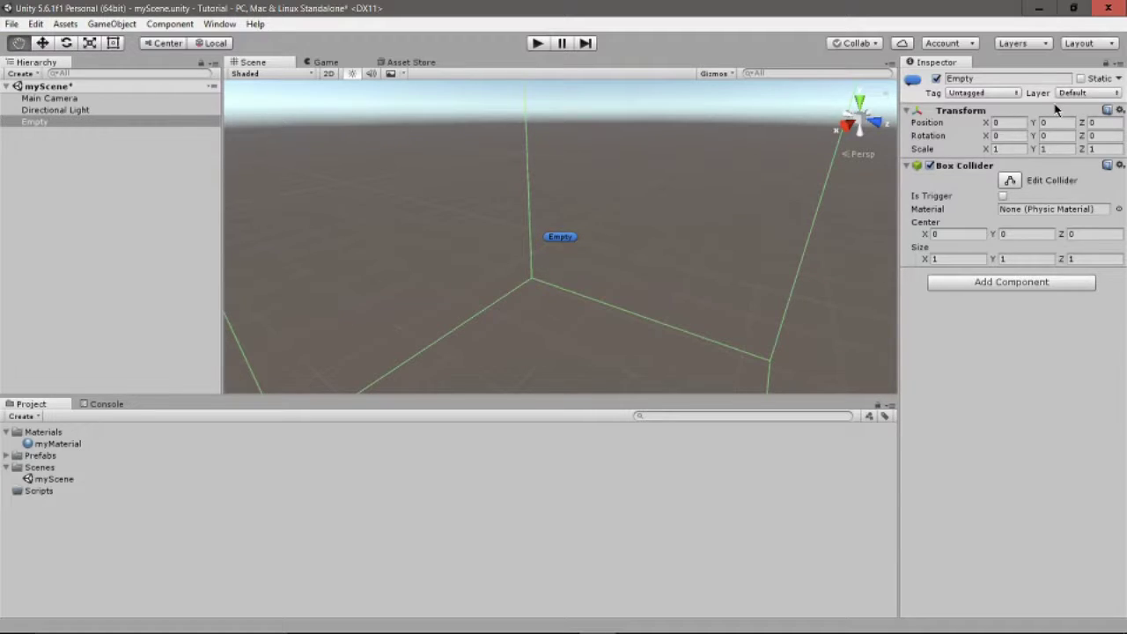
scroll(689, 304, "down", 5)
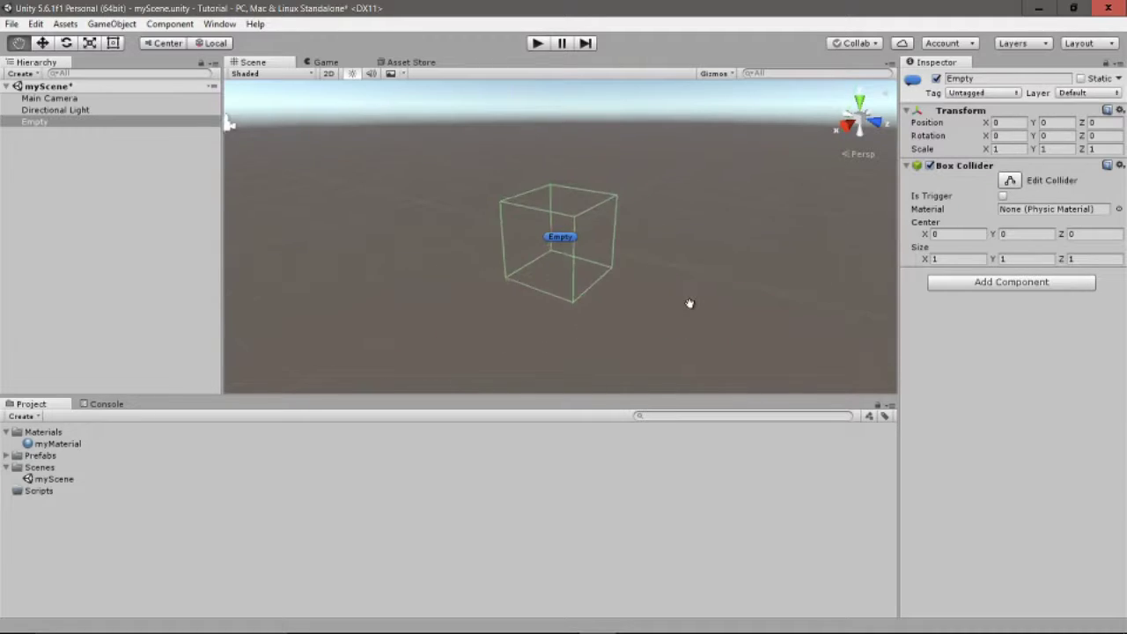
Create a 3D cube in the hierarchy and raise it to Y position 1, above the Empty object.
right_click(44, 190)
mouse_move(148, 322)
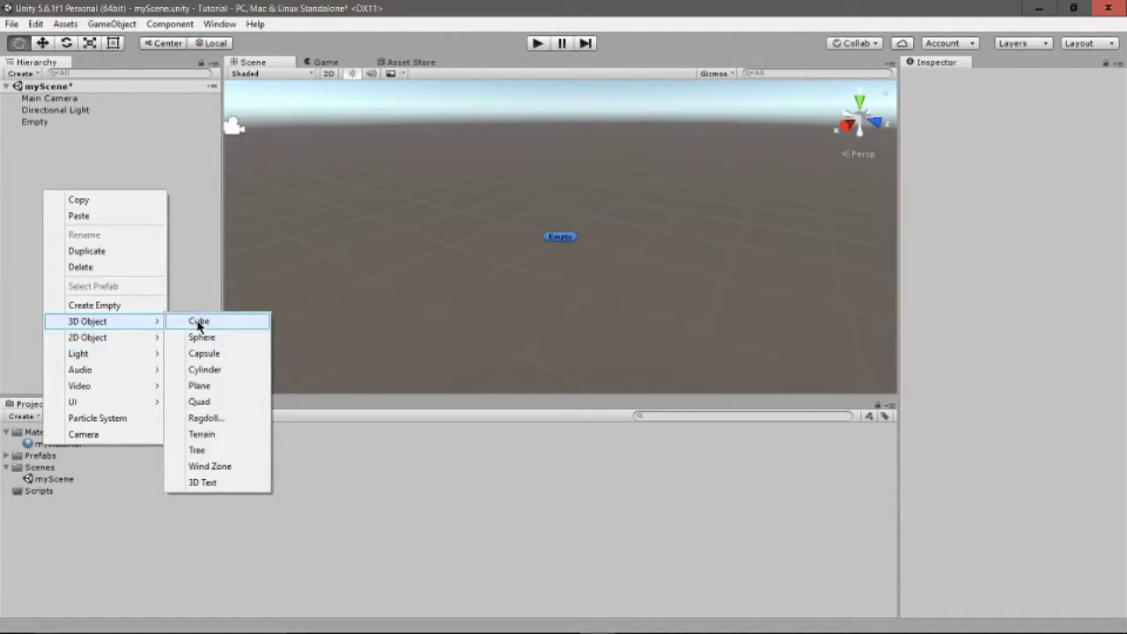
left_click(199, 322)
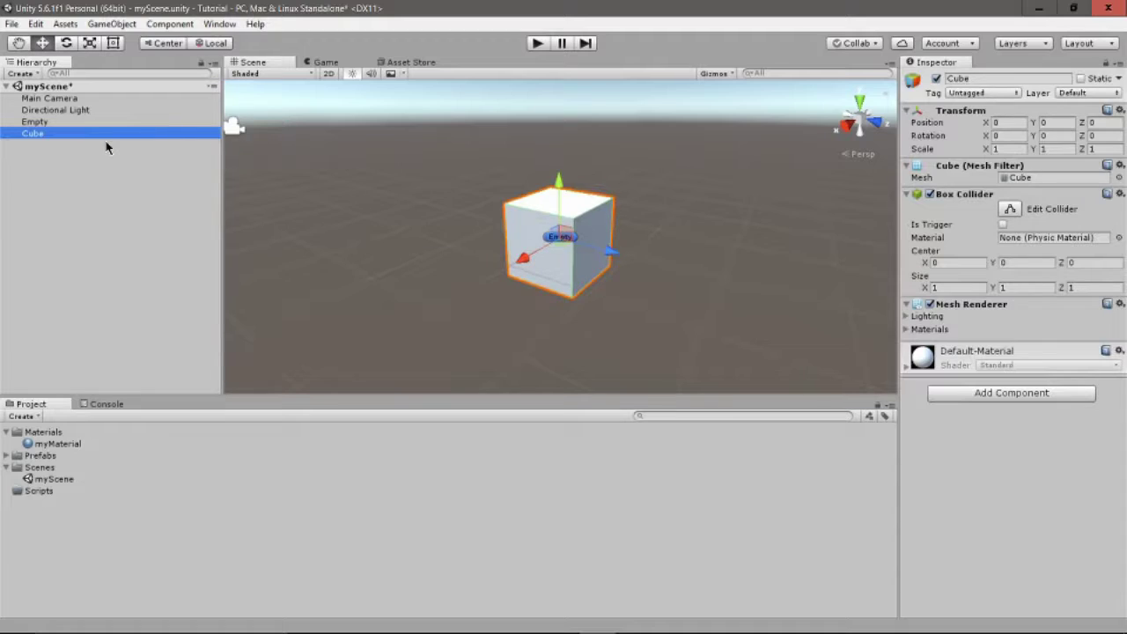
left_click_drag(559, 181, 601, 91, "ctrl")
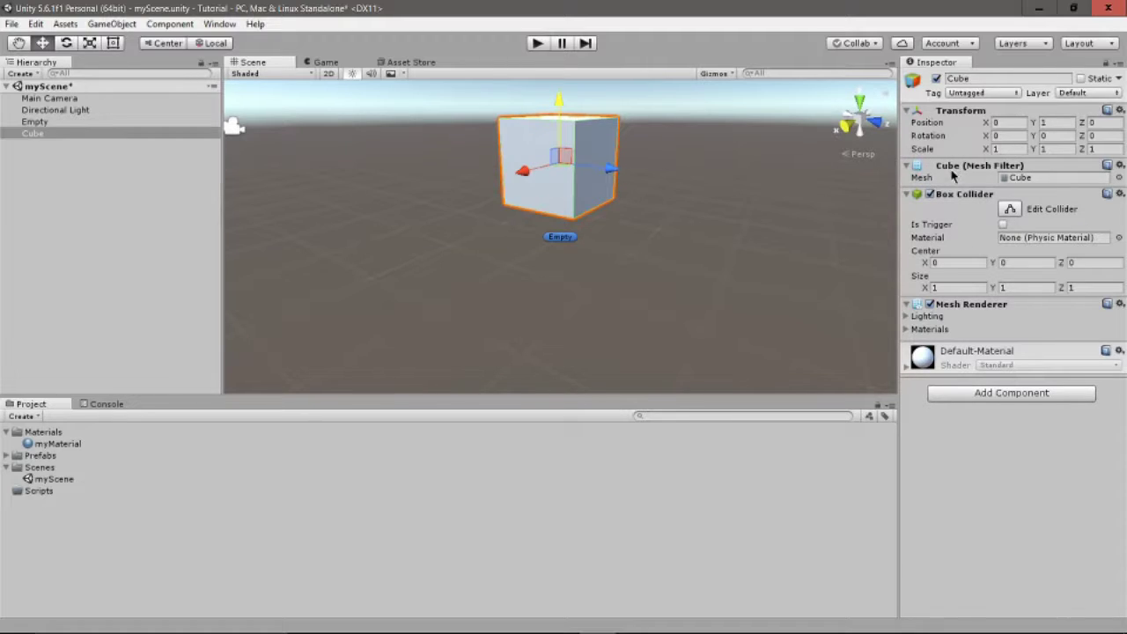
Try other meshes such as Cylinder and Sphere in the cube's Mesh Filter, and return to the Cube mesh.
left_click(1119, 177)
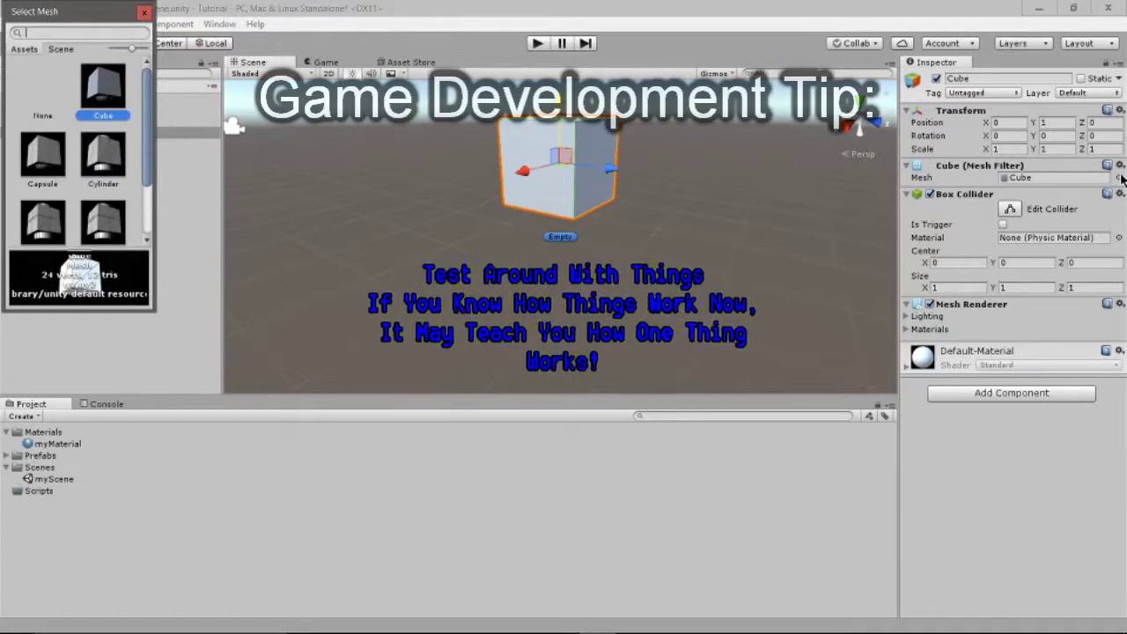
key("Down")
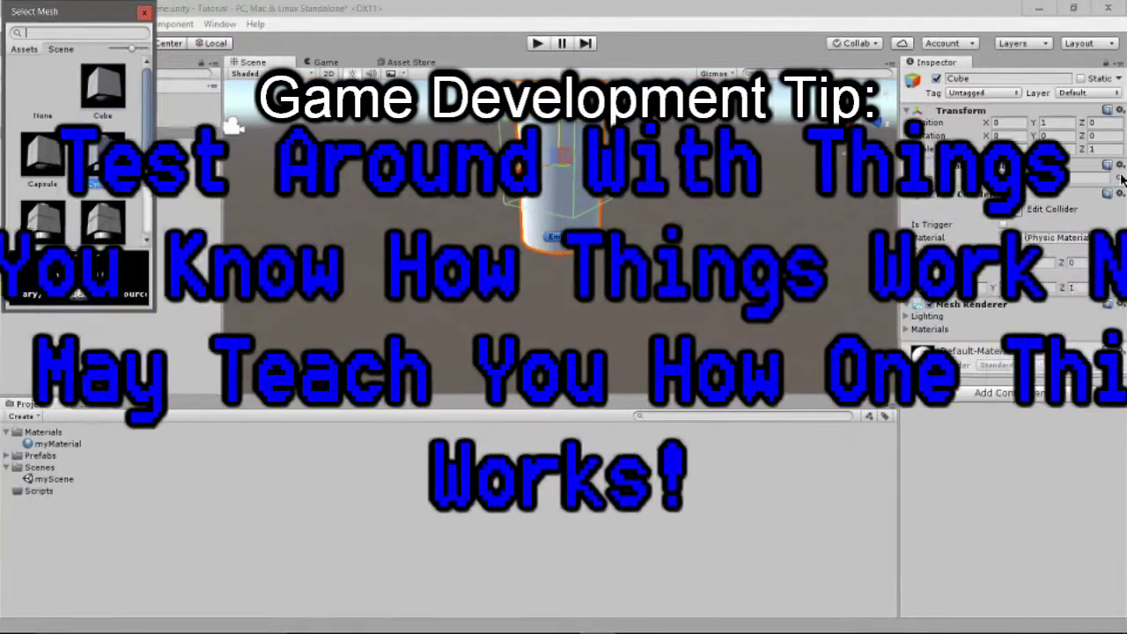
key("Left")
key("Right")
key("Down")
key("Down")
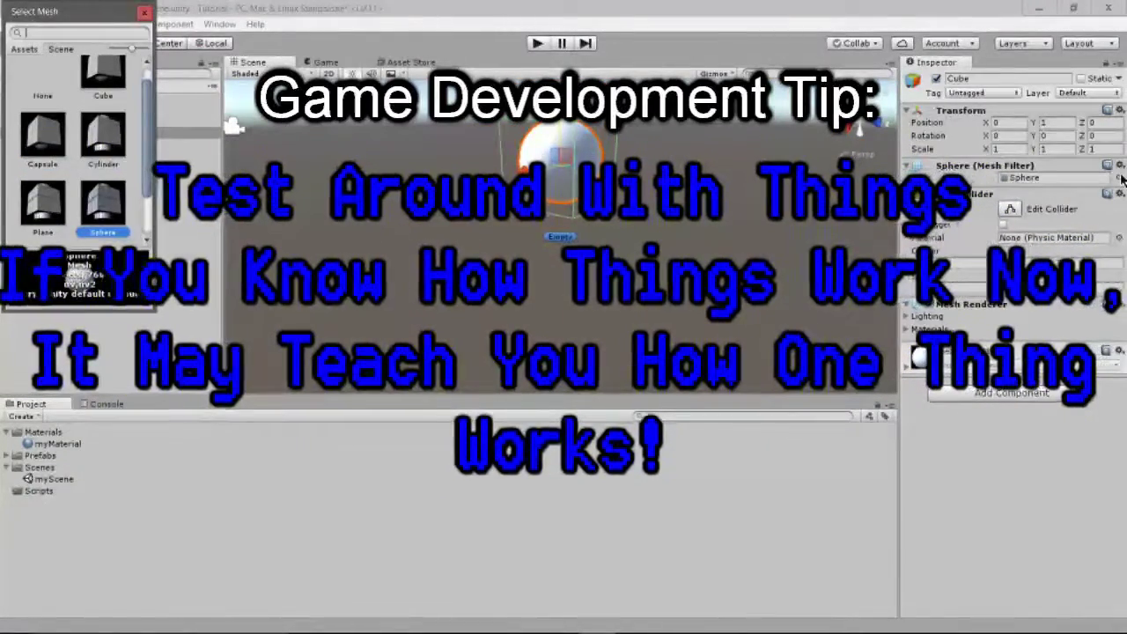
key("Up")
key("Up")
key("Up")
key("Right")
key("Return")
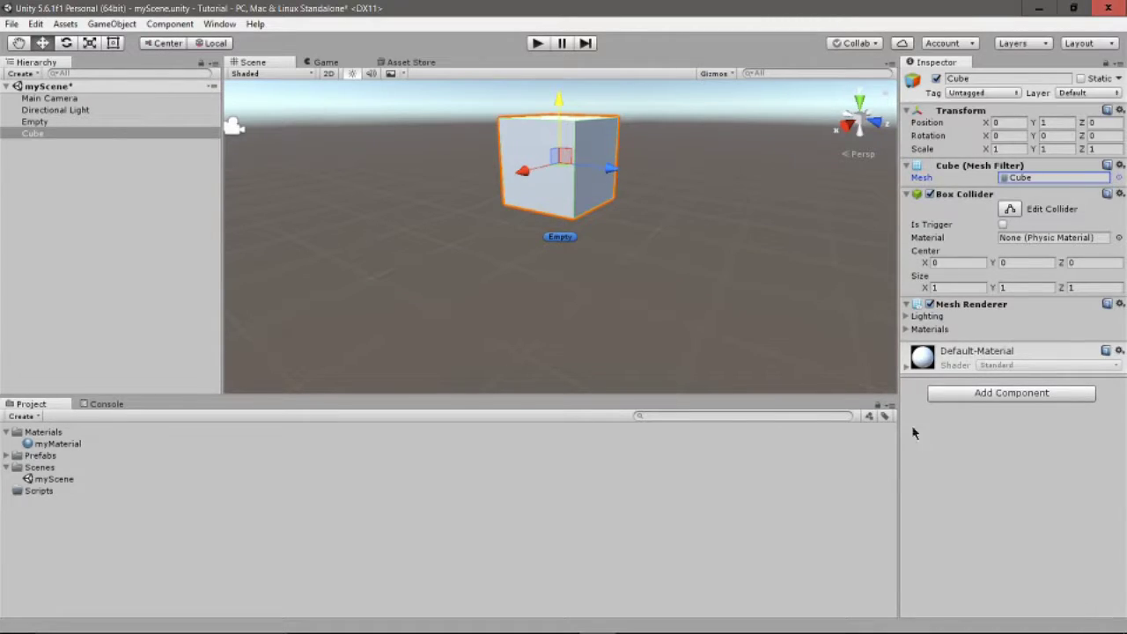
Add a Rigidbody component to the cube.
left_click(1008, 398)
type("rigid")
key("Return")
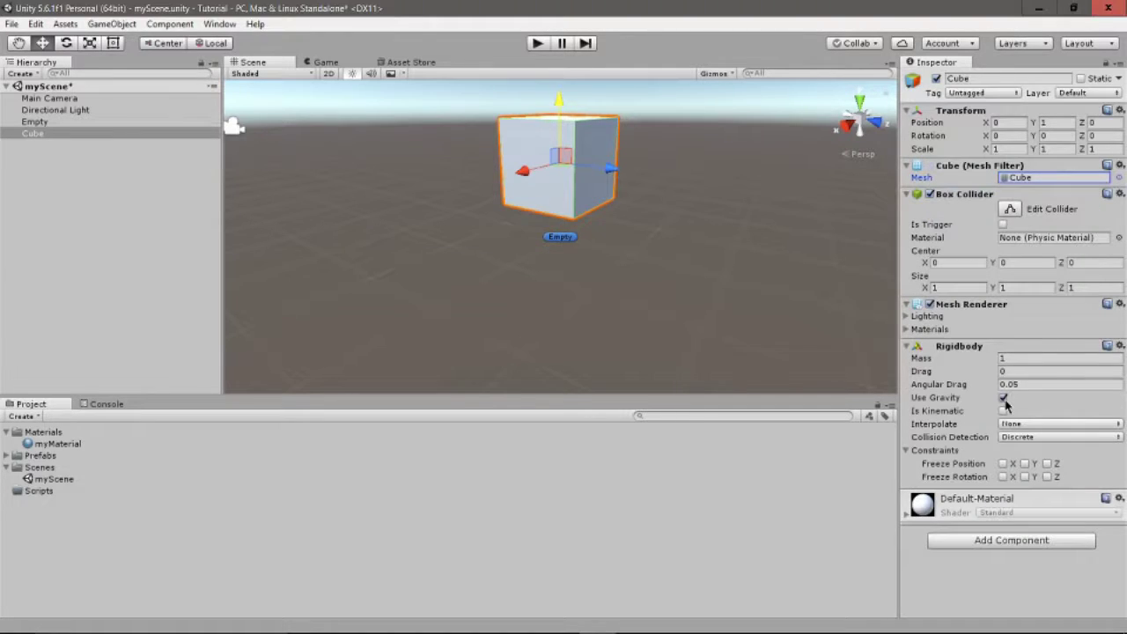
Run the game and check how the cube behaves on the Empty object's collider in the Game and Scene views.
key("ctrl+p")
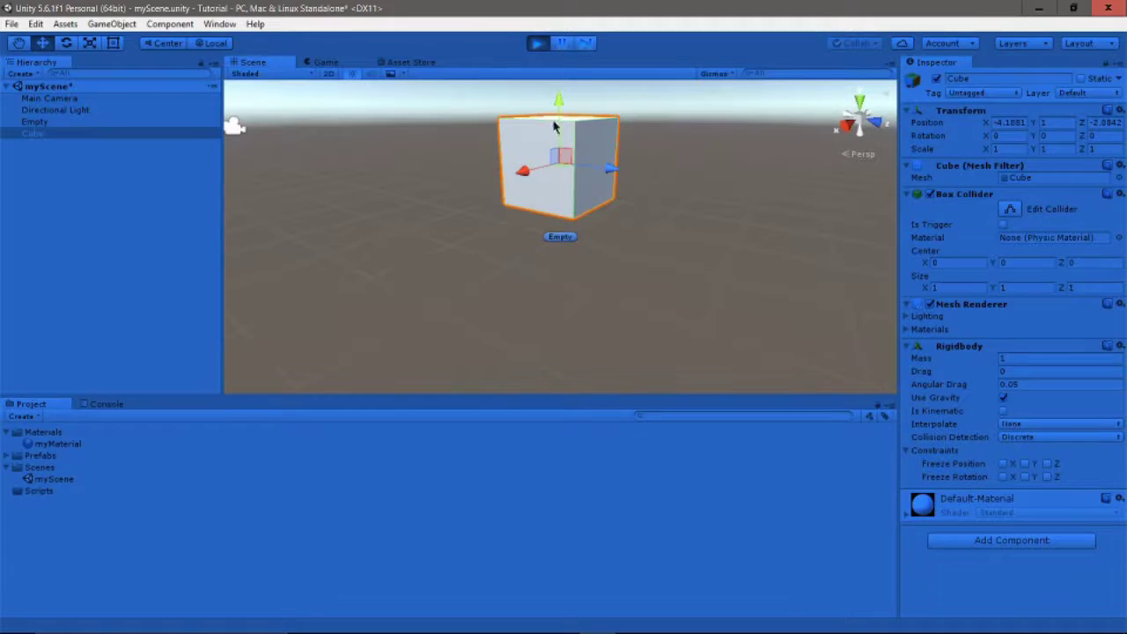
scroll(564, 184, "down", 3)
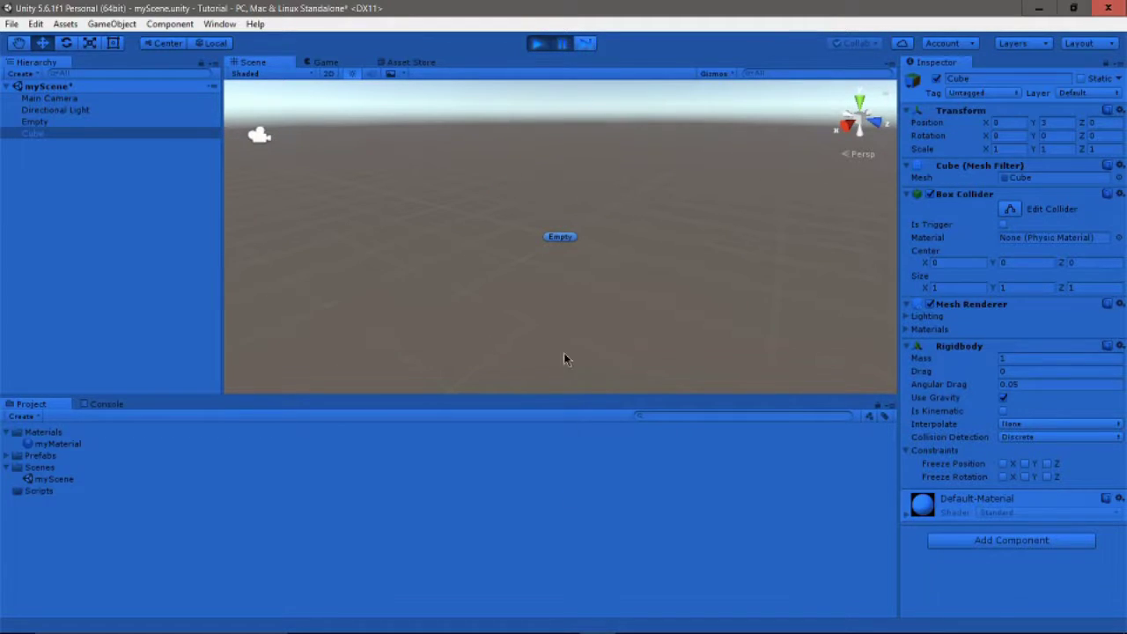
left_click(333, 64)
left_click(562, 44)
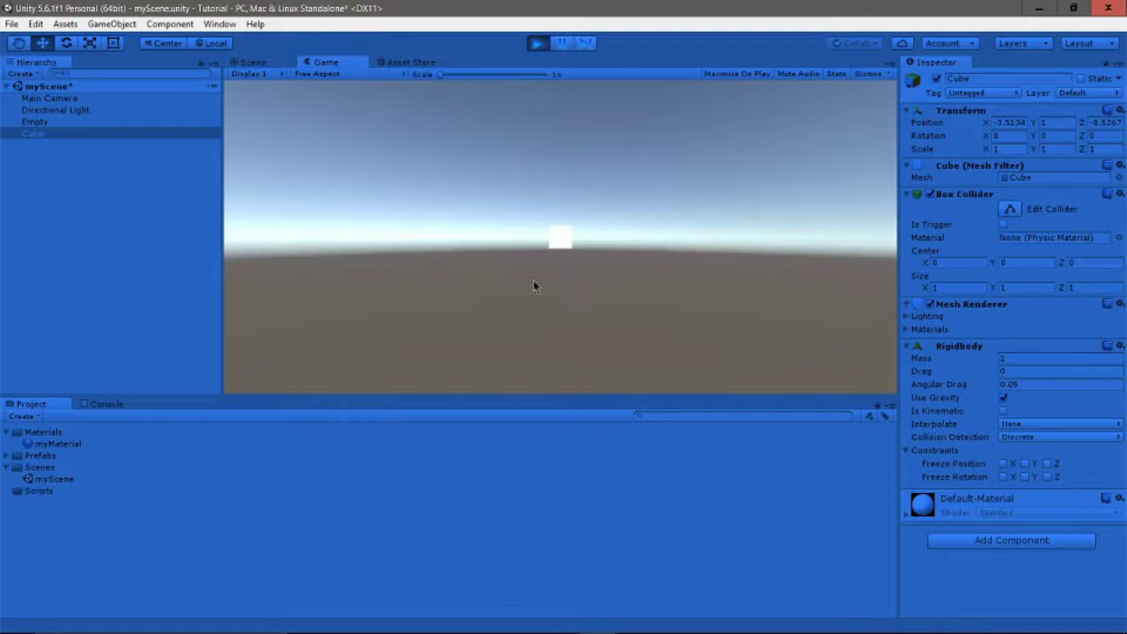
left_click(253, 63)
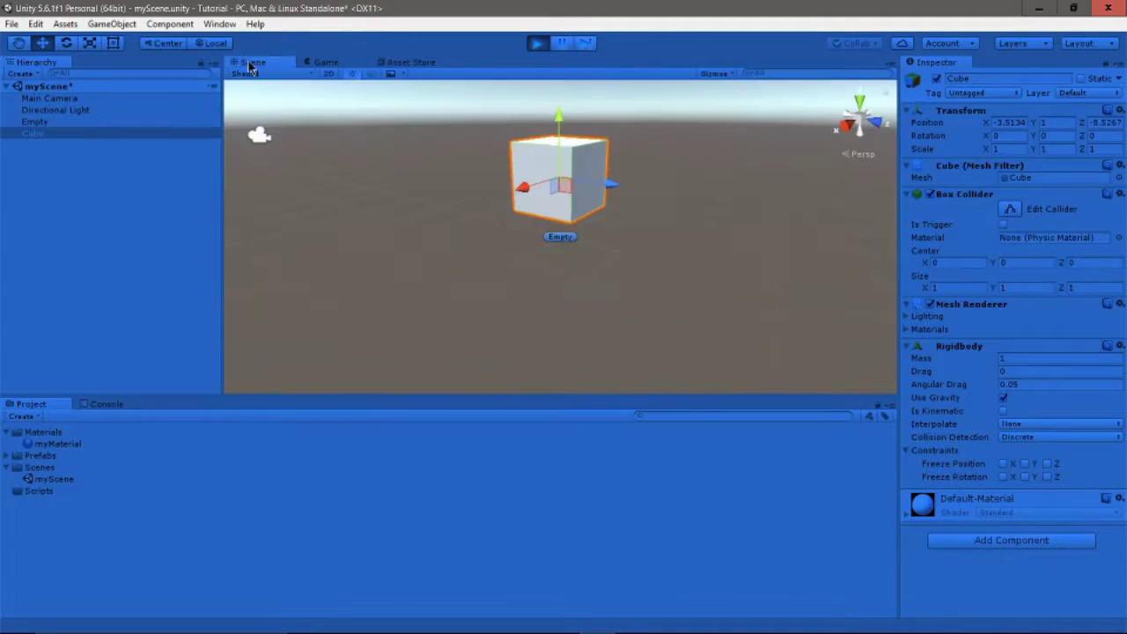
Raise the Empty object to about Y 0.58 during play, exit play mode, and return to the Scene view.
left_click(132, 124)
left_click_drag(559, 184, 581, 173)
key("ctrl+p")
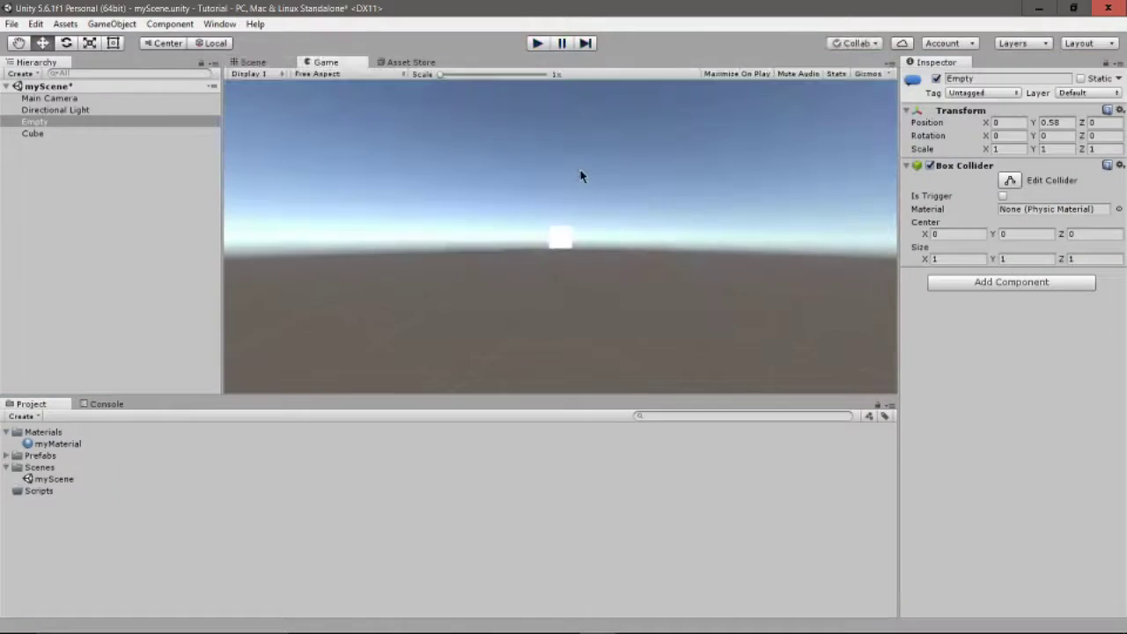
left_click(257, 62)
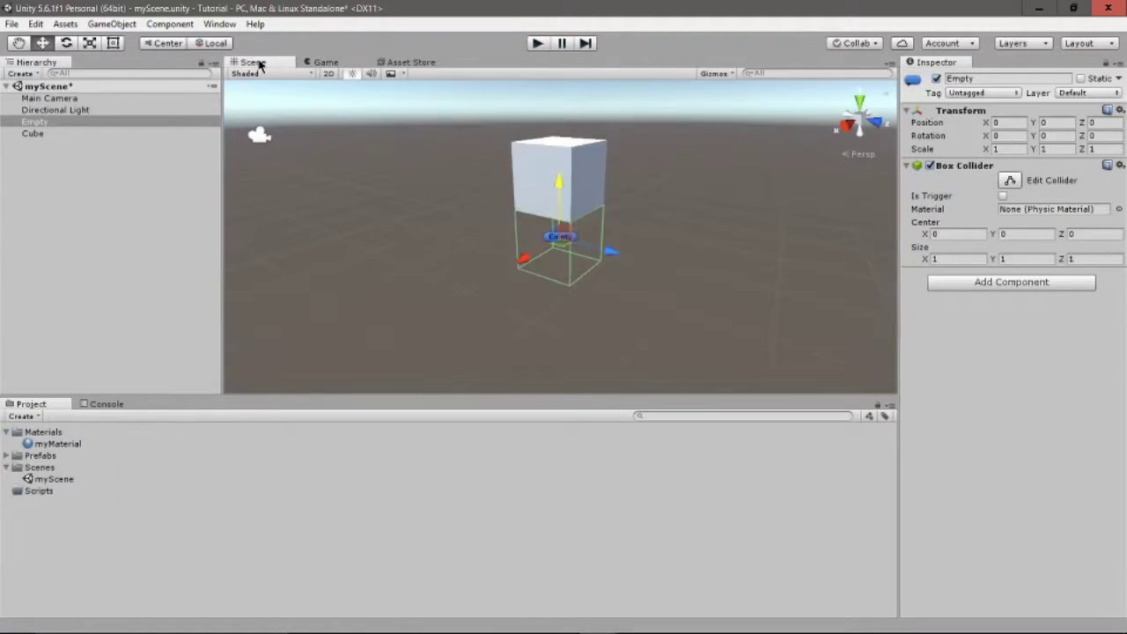
left_click(121, 182)
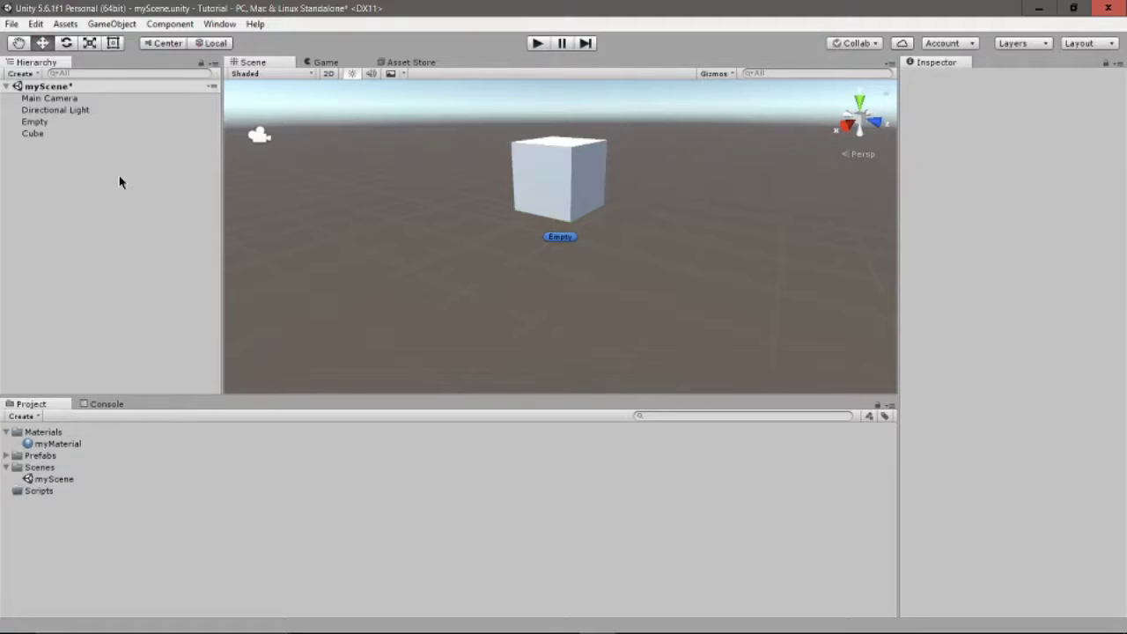
right_click(121, 182)
left_click(31, 173)
Select the cube and pan the scene view around it with the Hand tool.
left_click(42, 136)
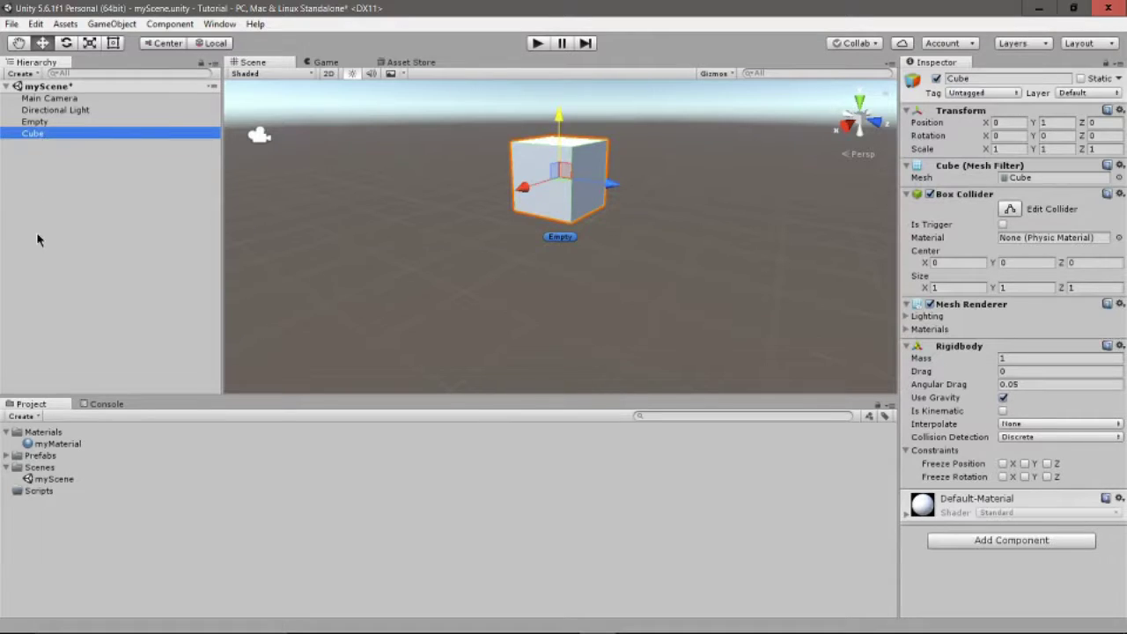
key("q")
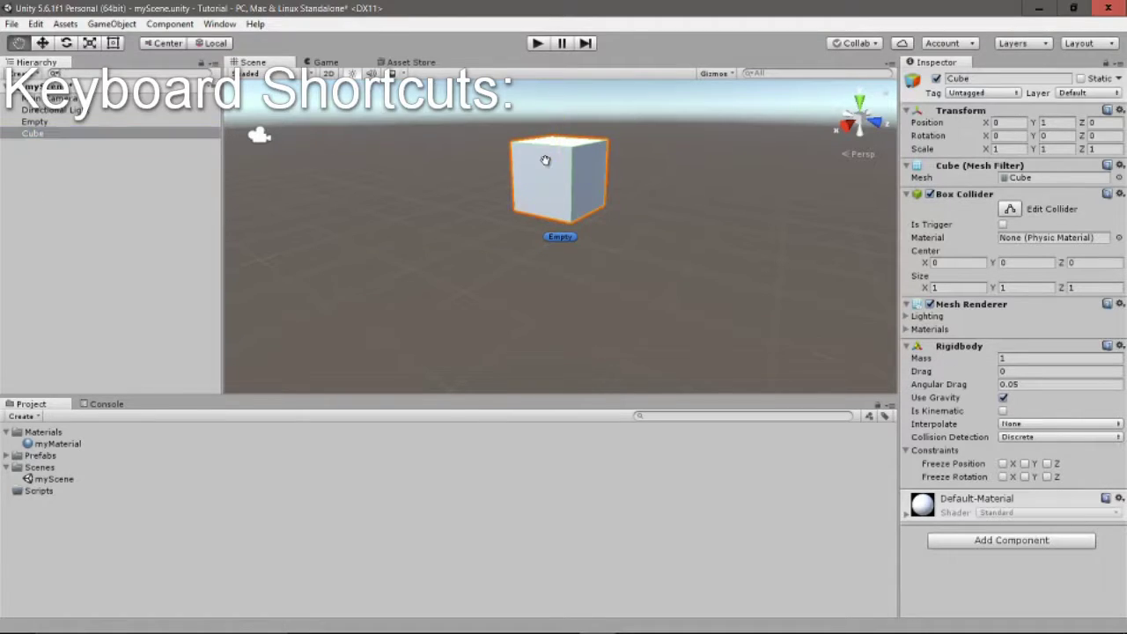
left_click_drag(496, 204, 379, 304)
left_click_drag(591, 278, 792, 228)
Try moving the cube back and forth along its Z axis with the Move tool.
key("w")
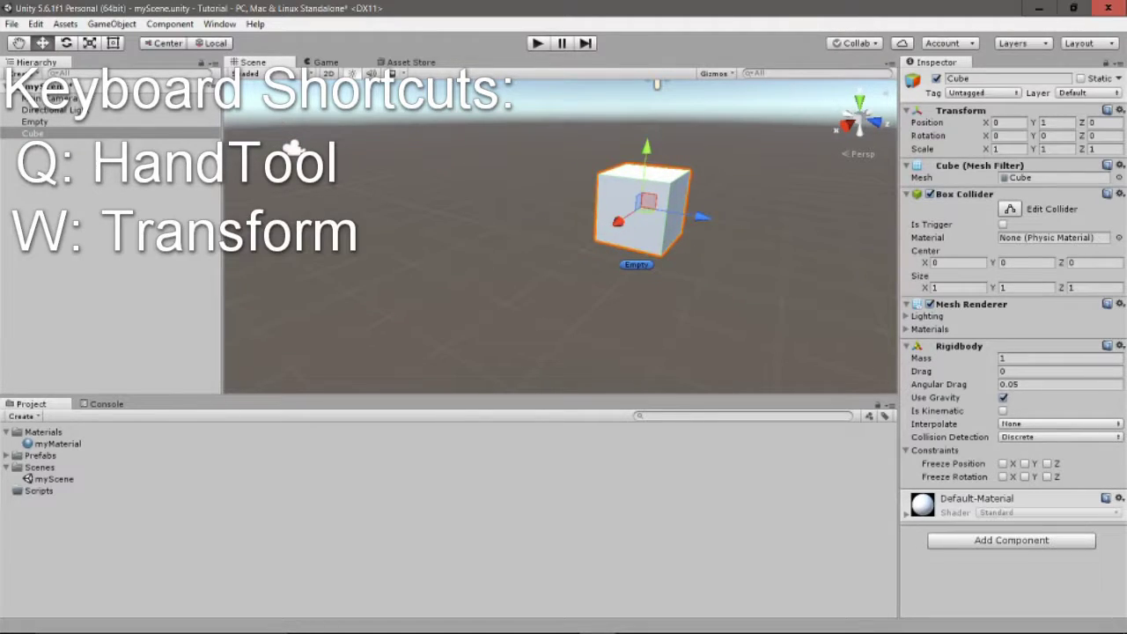
mouse_move(702, 216)
left_mouse_down()
mouse_move(714, 220)
mouse_move(684, 214)
mouse_move(701, 215)
left_mouse_up()
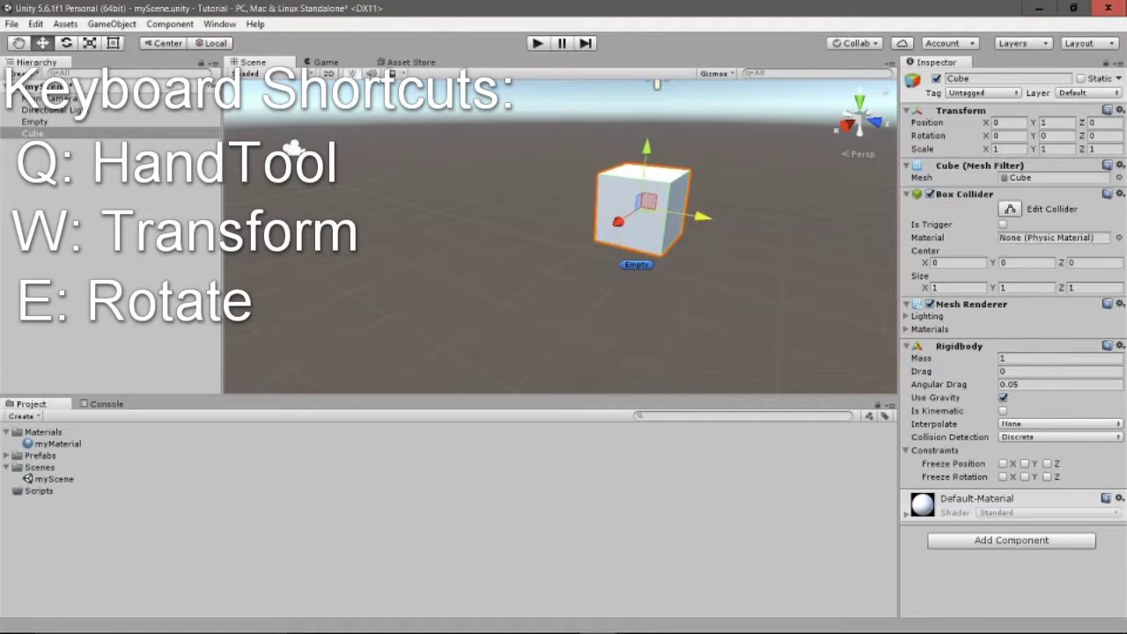
Try rotating the cube about its vertical axis and set the handle position to Pivot.
key("e")
mouse_move(700, 213)
left_mouse_down()
mouse_move(683, 214)
mouse_move(701, 213)
left_mouse_up()
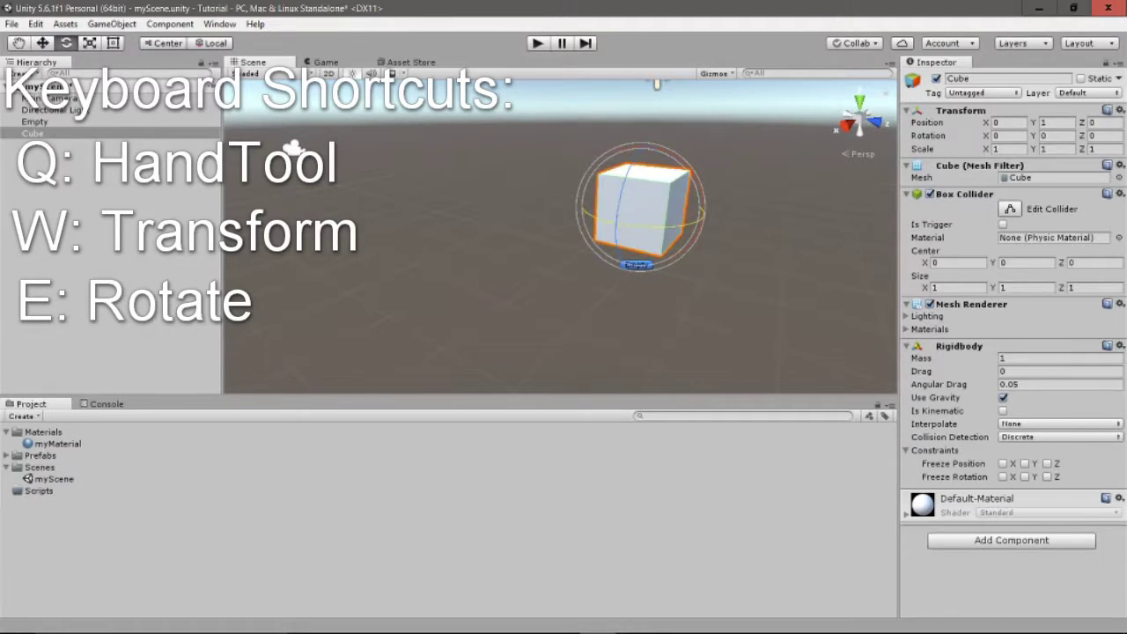
key("z")
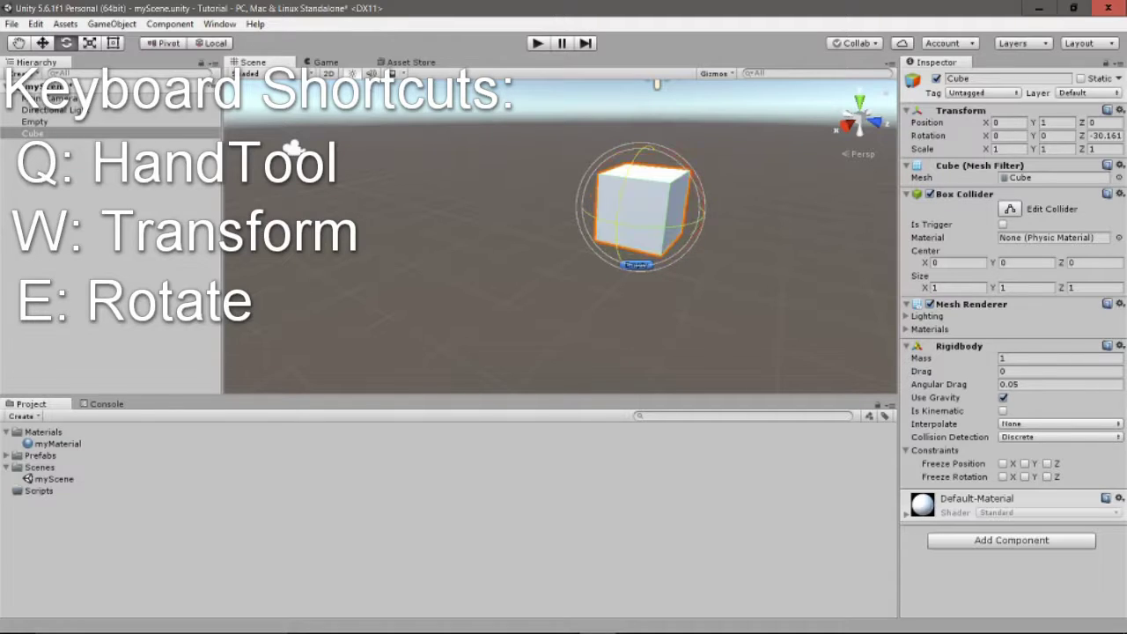
Rotate the cube about -30 degrees around its Z axis and undo the rotation.
left_click_drag(652, 161, 676, 228)
key("ctrl+z")
key("ctrl+z")
Try stretching and shrinking the cube along its Z axis with the Scale tool.
key("r")
mouse_move(702, 218)
left_mouse_down()
mouse_move(653, 218)
mouse_move(702, 218)
left_mouse_up()
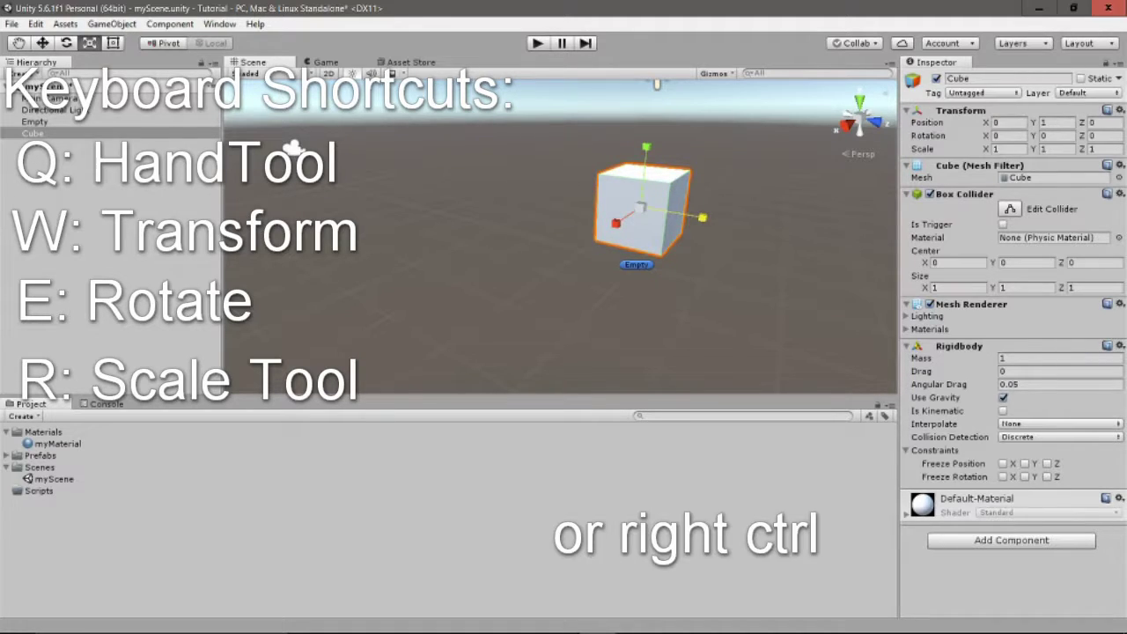
Stretch the cube to a Z scale of about 2.32, shrink it again, and set its Z scale to 1.
left_click_drag(702, 218, 766, 230)
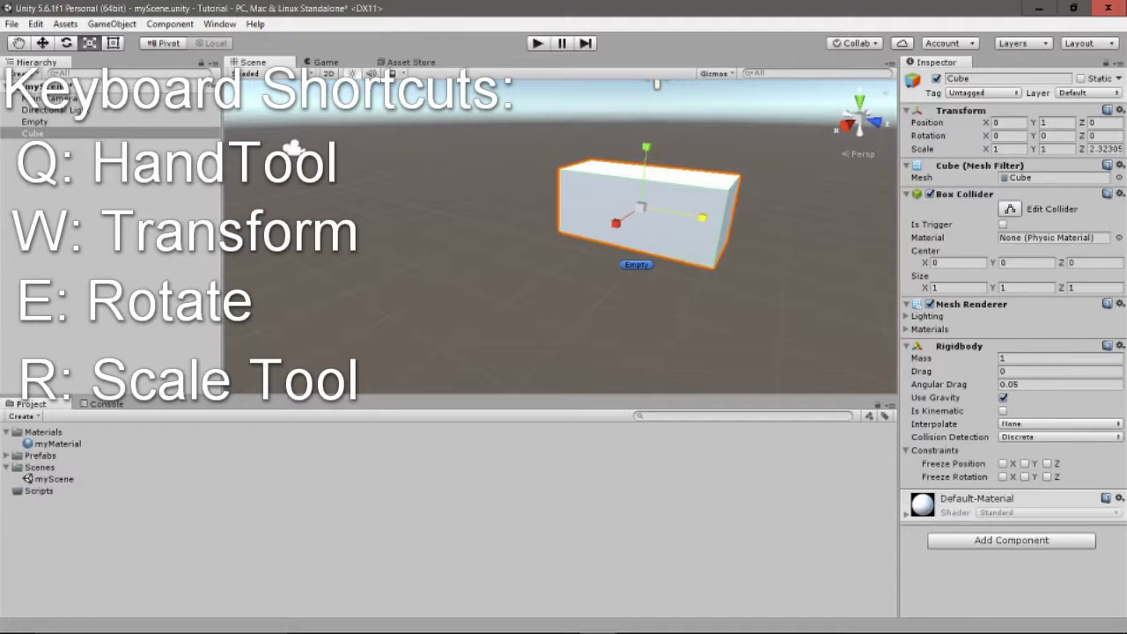
left_click_drag(702, 217, 669, 212)
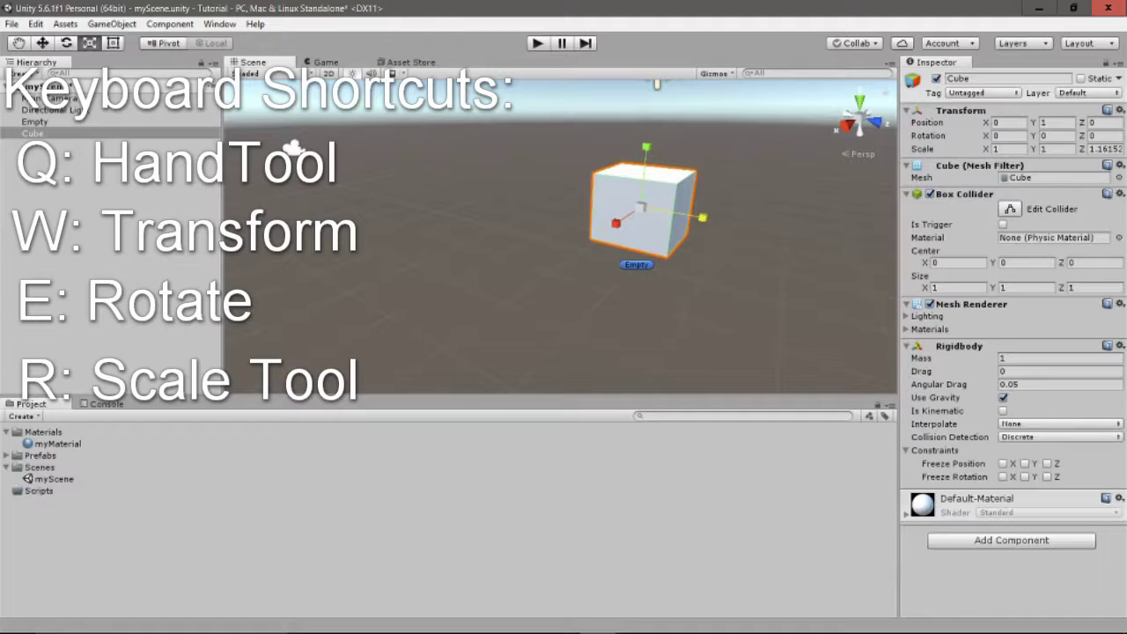
left_click(1106, 149)
type("1.1")
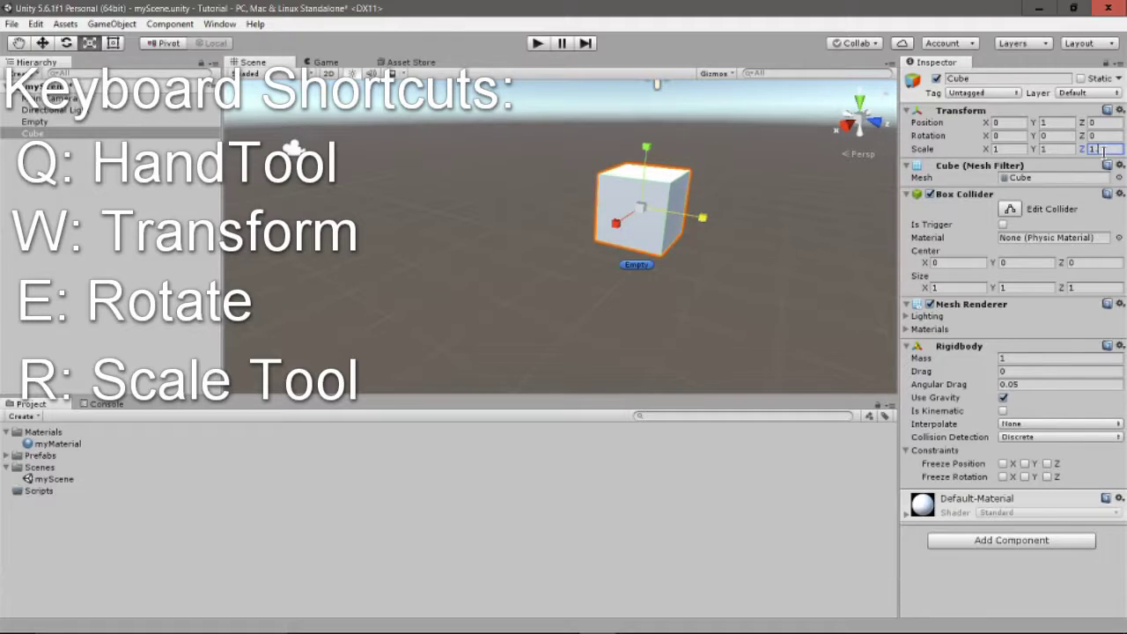
Stretch the cube along its Z axis once more and undo the change.
left_click_drag(707, 220, 737, 226)
key("ctrl+z")
key("ctrl+z")
Resize the cube with the Rect tool to about 1.55 in Y scale and 0.38 in Z scale.
key("t")
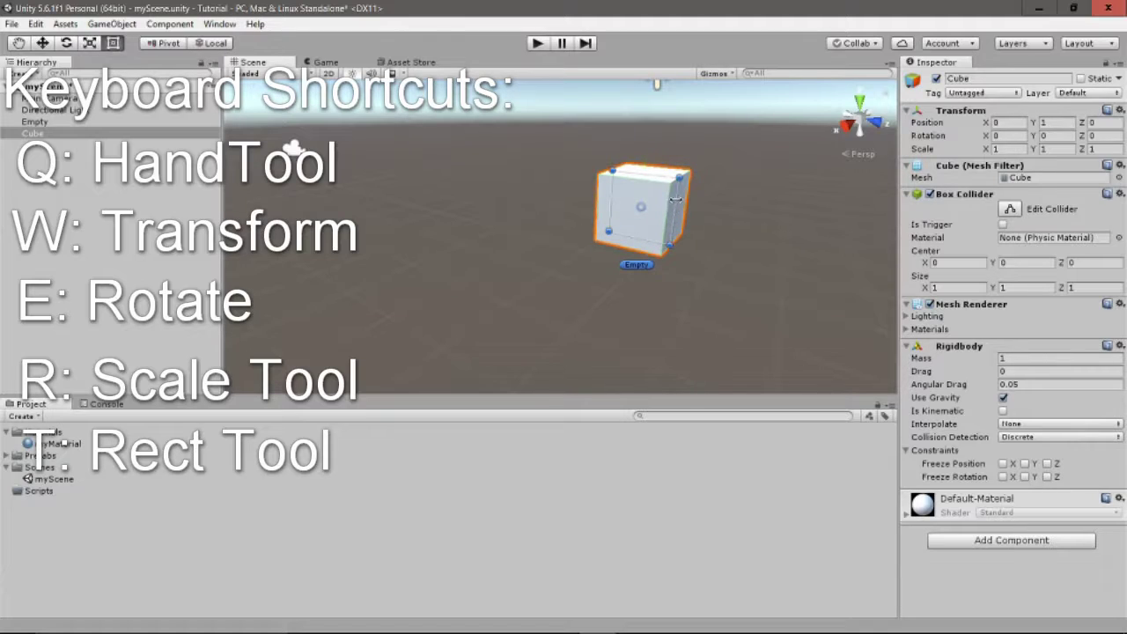
left_click_drag(676, 200, 654, 132)
key("Right")
key("e")
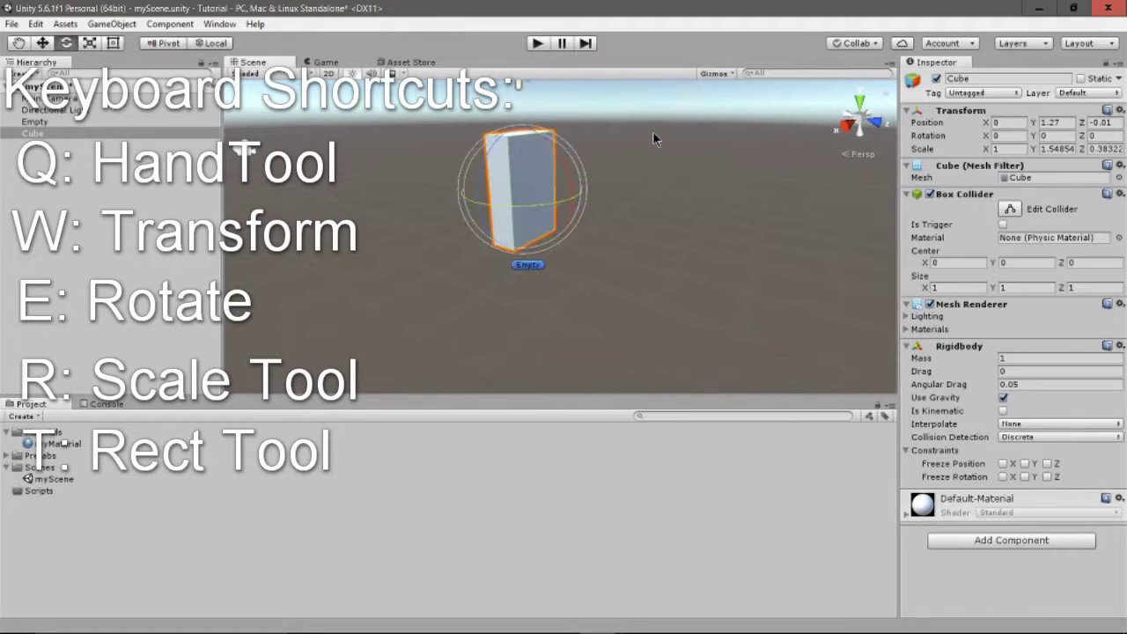
Try resizing the cube along its X axis with the Scale and Rect tools, reaching an X scale of about 3.23.
key("r")
left_click_drag(489, 213, 299, 282)
key("t")
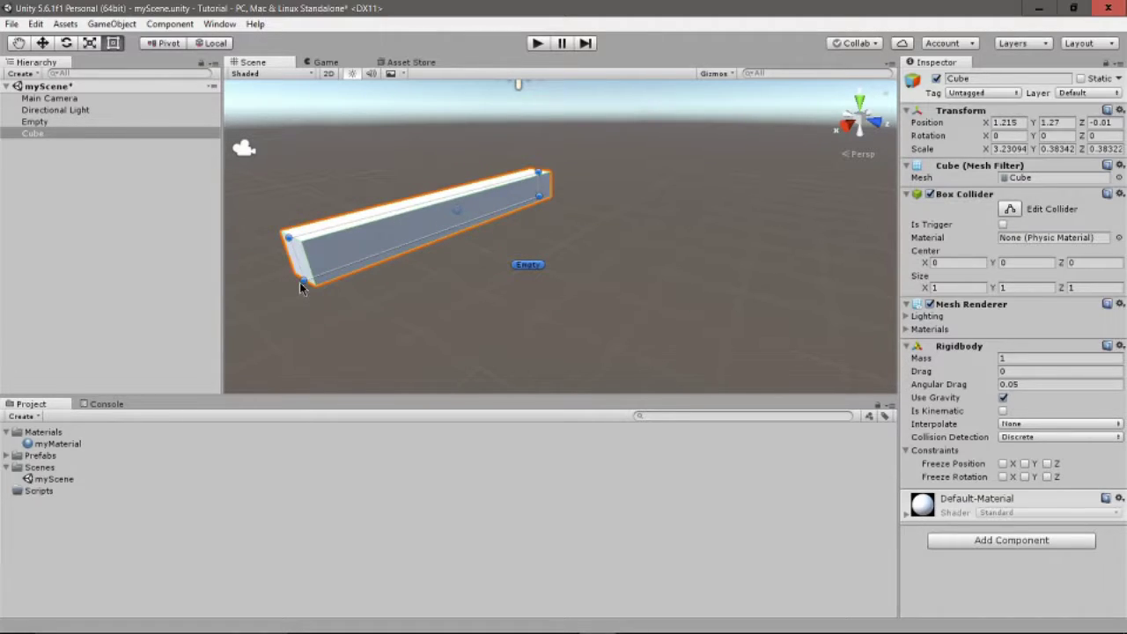
Undo the recent cube resizes and reset the cube's Transform.
key("ctrl+z")
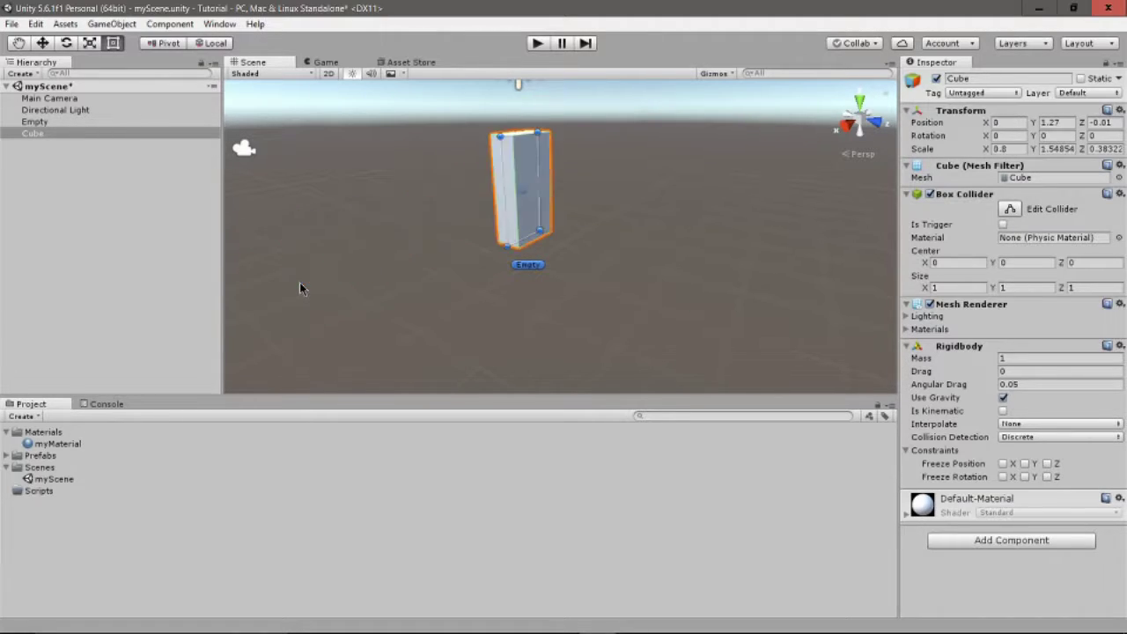
key("ctrl+z")
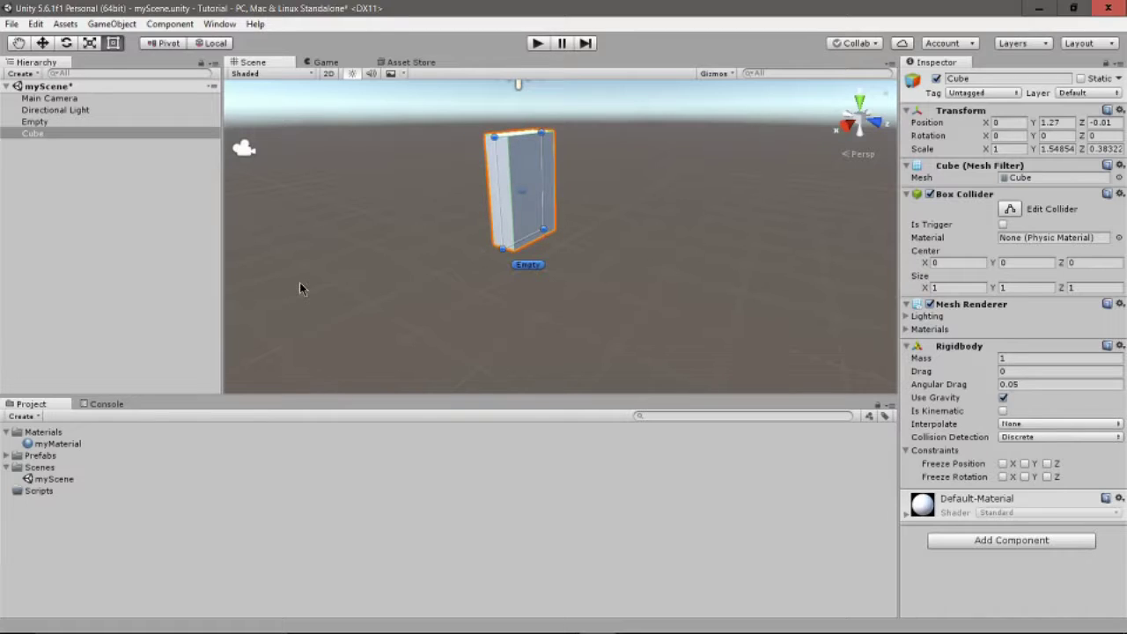
key("ctrl+z")
key("ctrl+z")
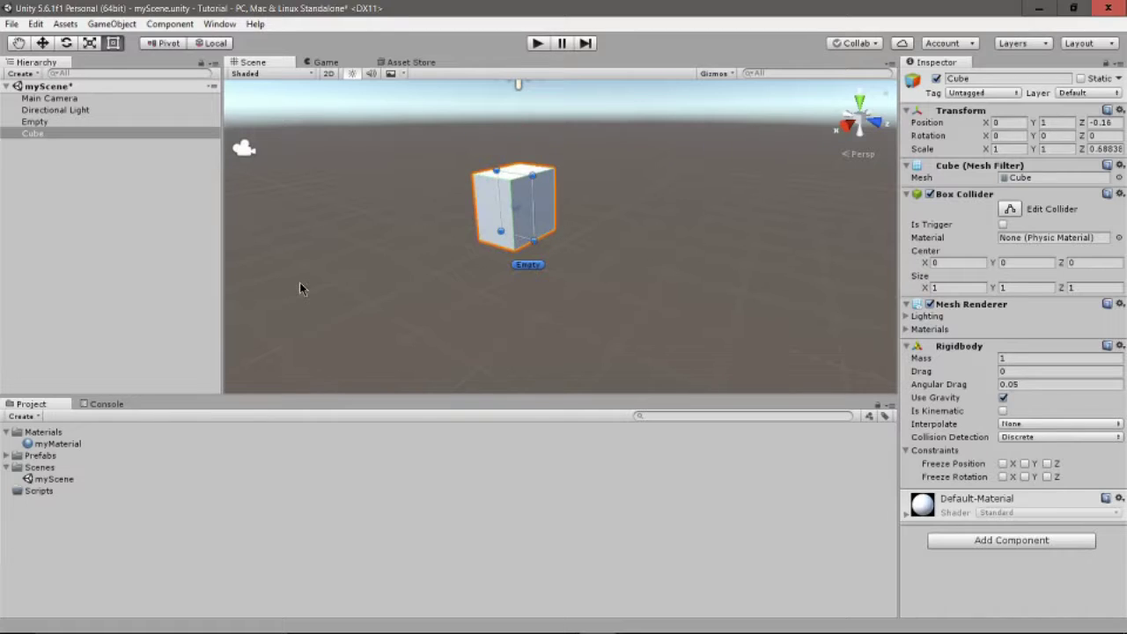
left_click(1120, 110)
left_click(1100, 130)
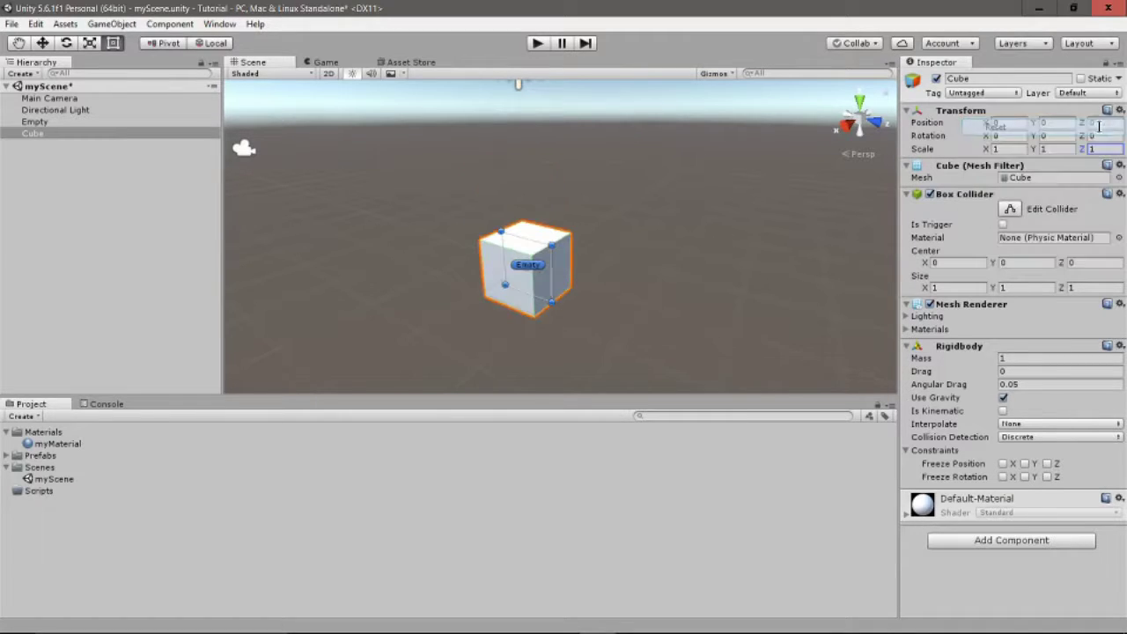
Add a 3D sphere to the scene.
left_click(115, 180)
right_click(116, 181)
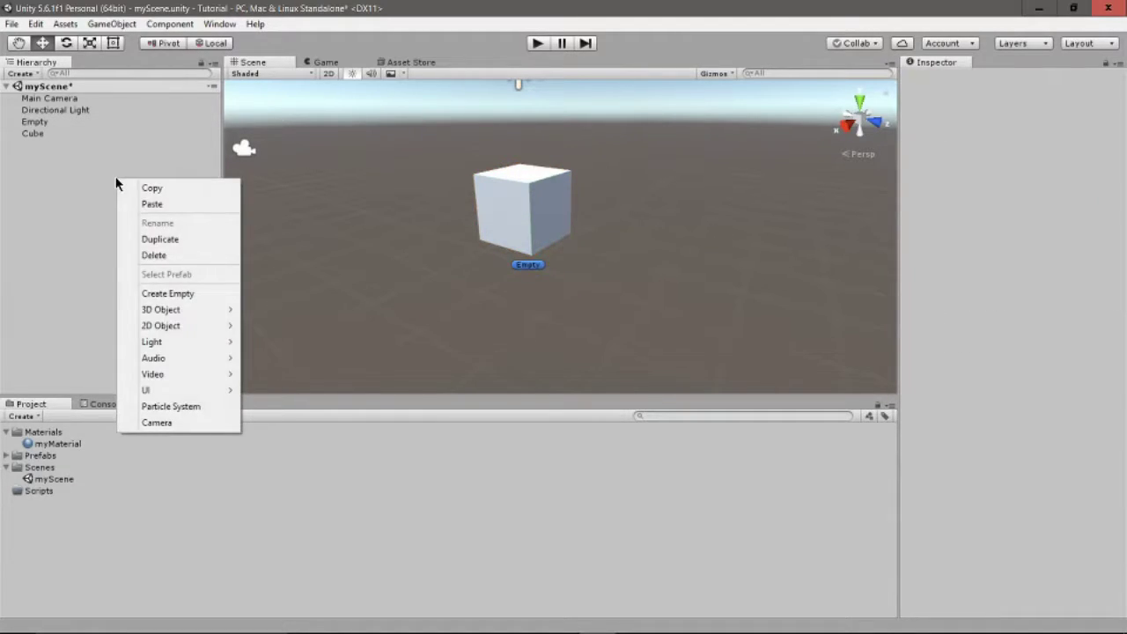
mouse_move(216, 317)
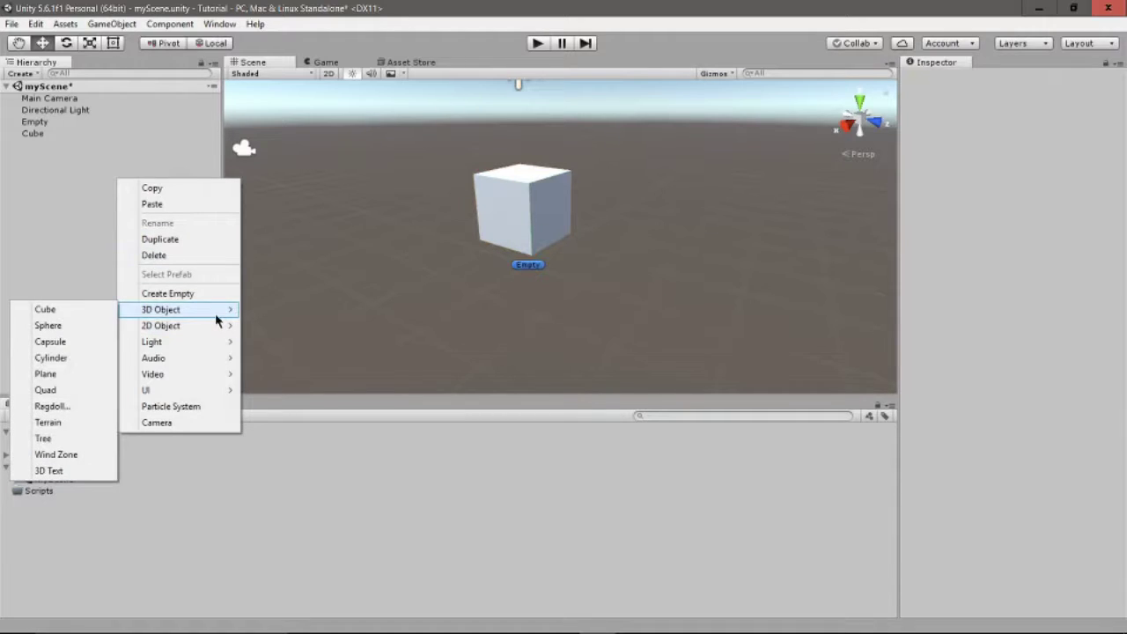
left_click(77, 326)
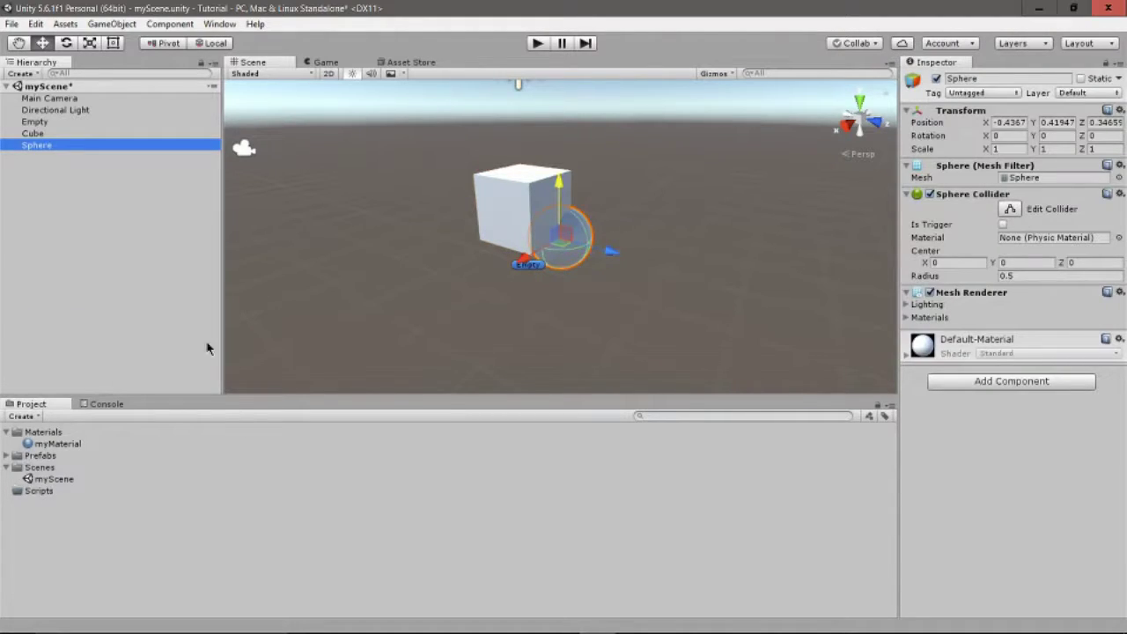
Move the sphere up above the cube to about Y 2.42 and Z -0.65.
left_click_drag(601, 250, 665, 268)
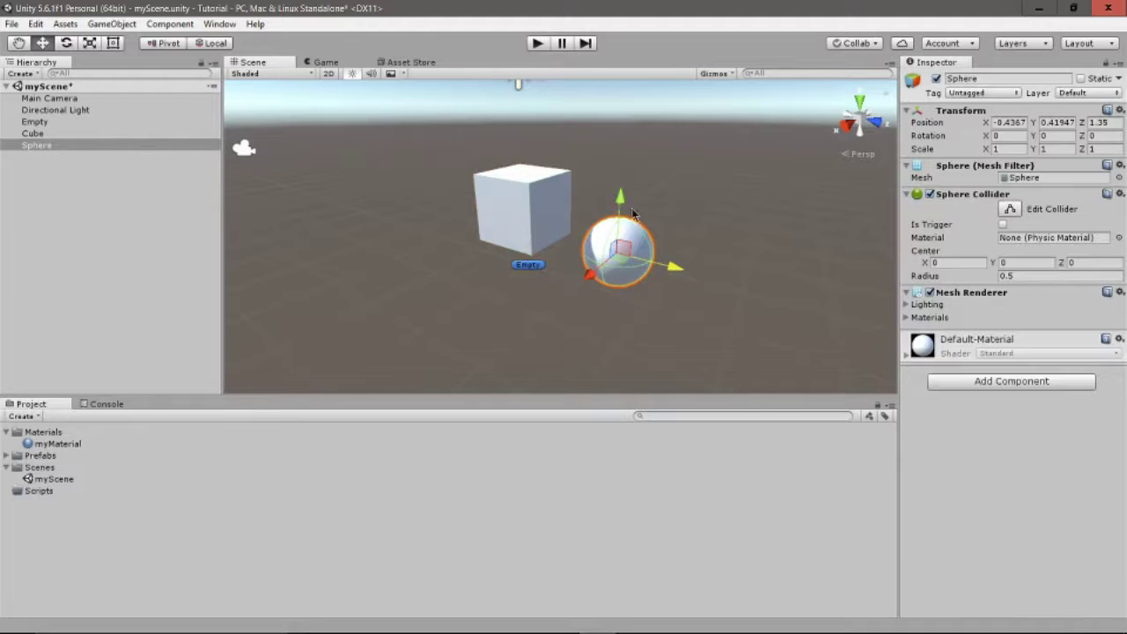
left_click_drag(621, 197, 648, 88)
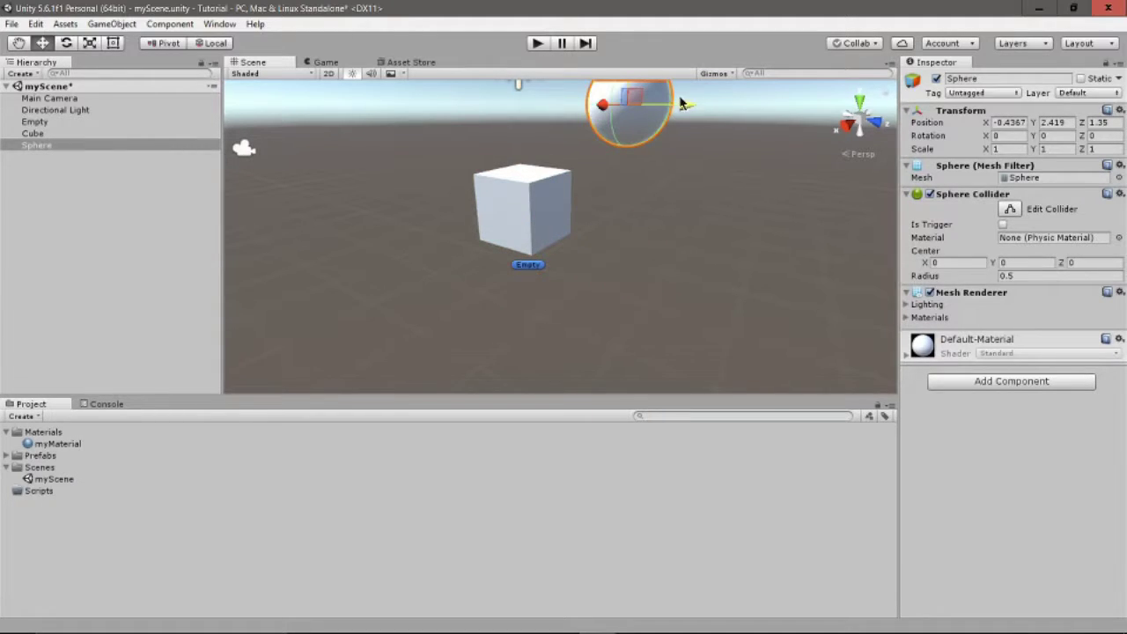
left_click_drag(704, 114, 555, 135)
key("f")
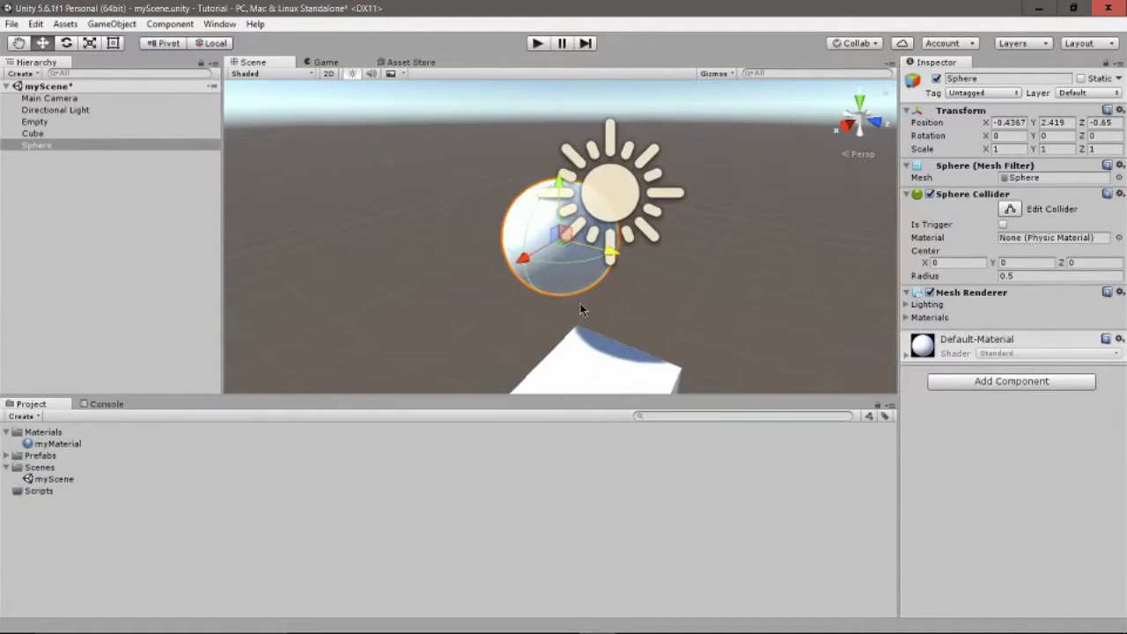
Position the sphere on top of the cube at about X -0.12, Y 1.89, Z -0.04.
left_click_drag(564, 246, 586, 322)
key("f")
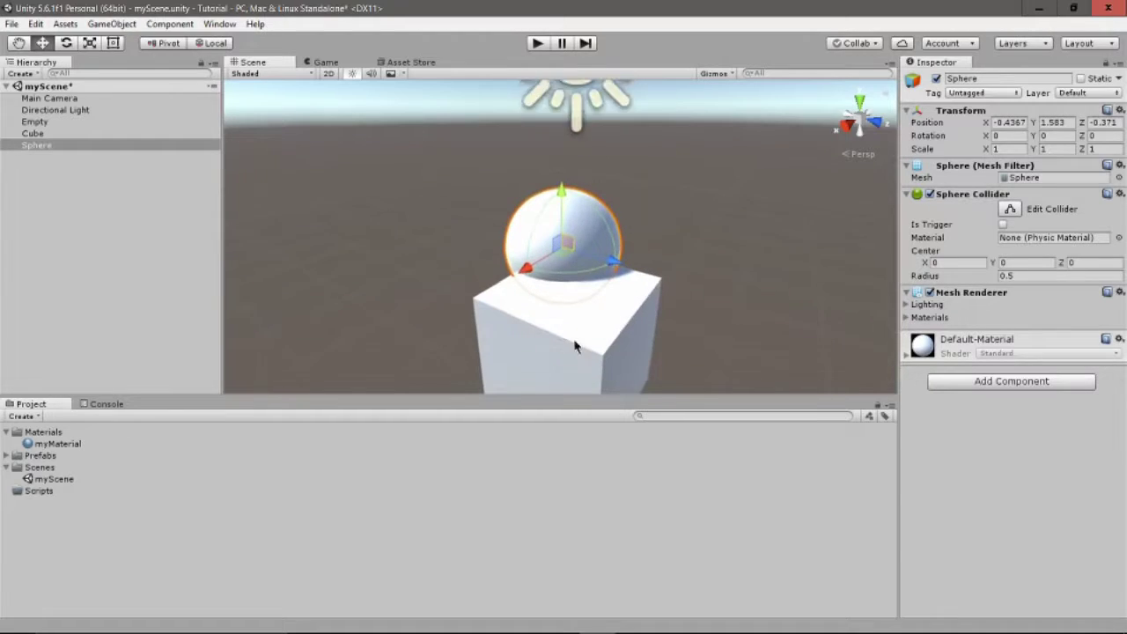
left_click_drag(528, 266, 489, 288)
key("f")
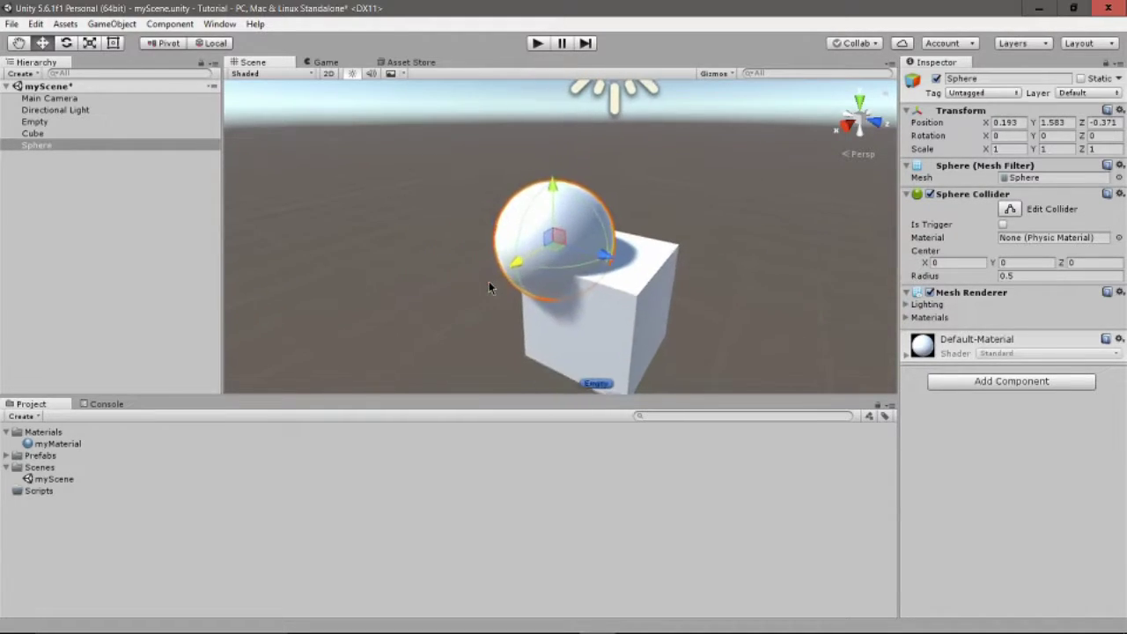
left_click_drag(523, 252, 634, 257)
key("f")
key("f")
left_click_drag(570, 162, 585, 137)
key("f")
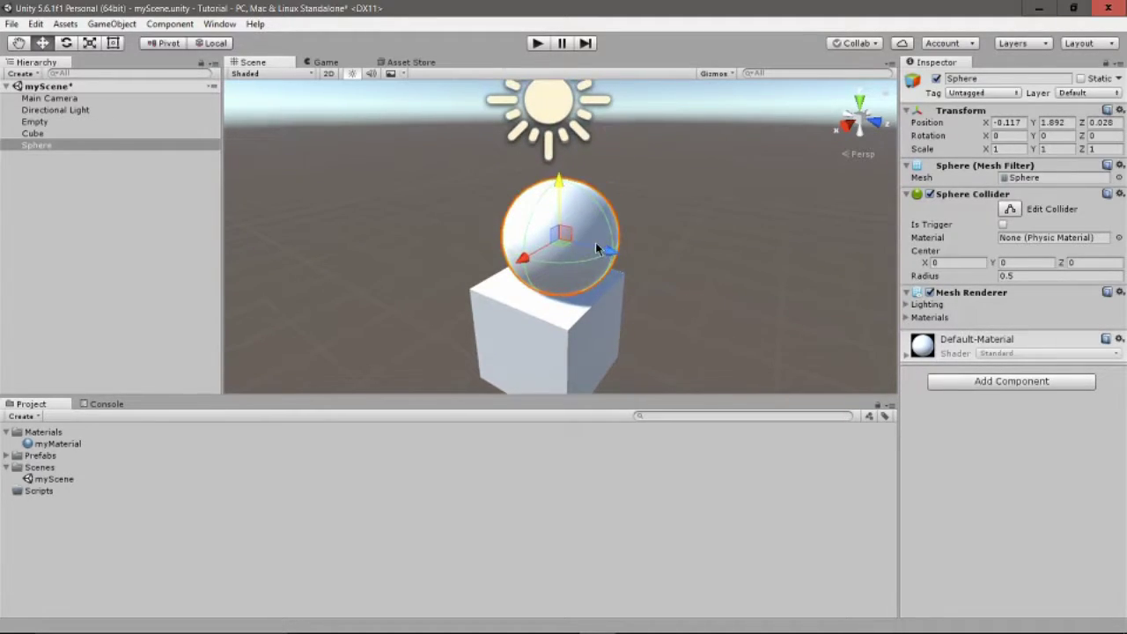
left_click_drag(617, 254, 604, 246)
key("f")
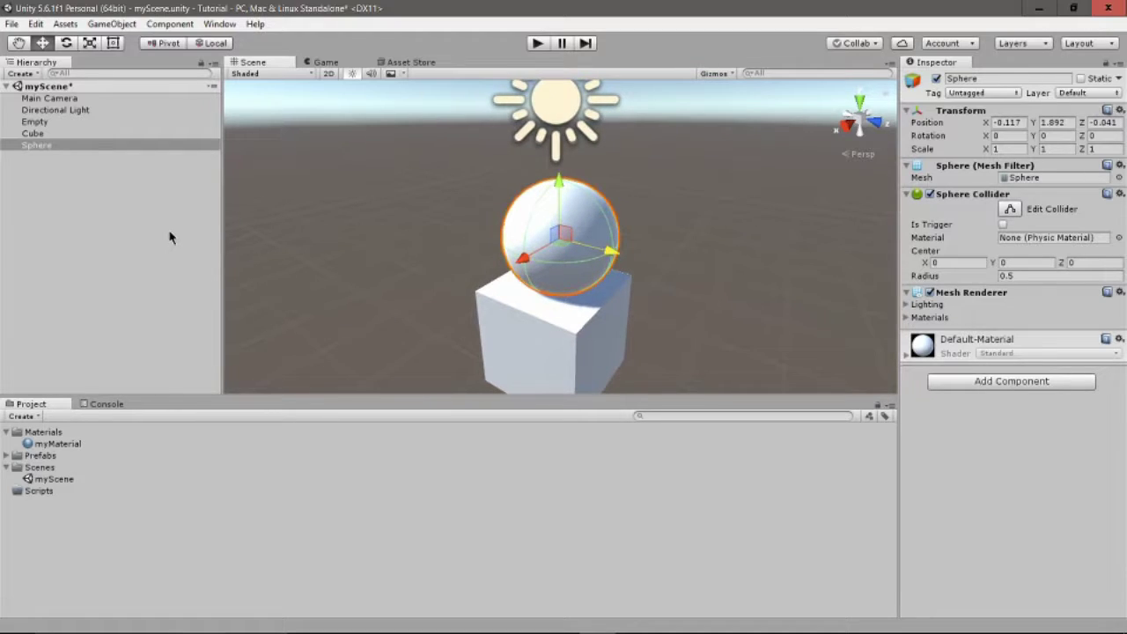
Add a 3D capsule to the scene.
left_click(170, 237)
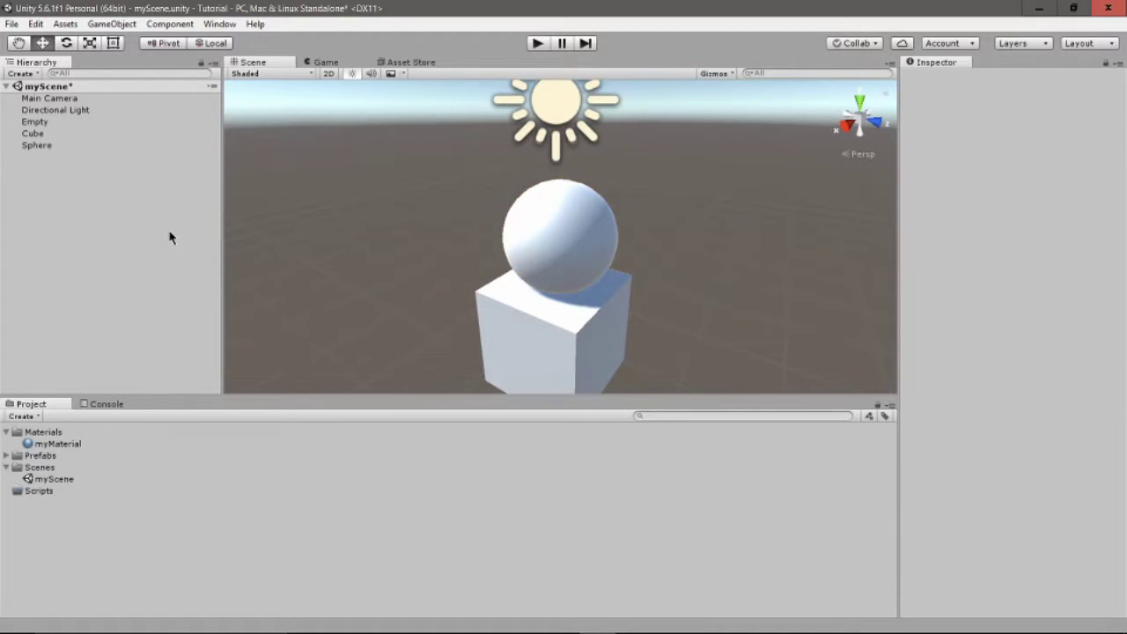
right_click(169, 237)
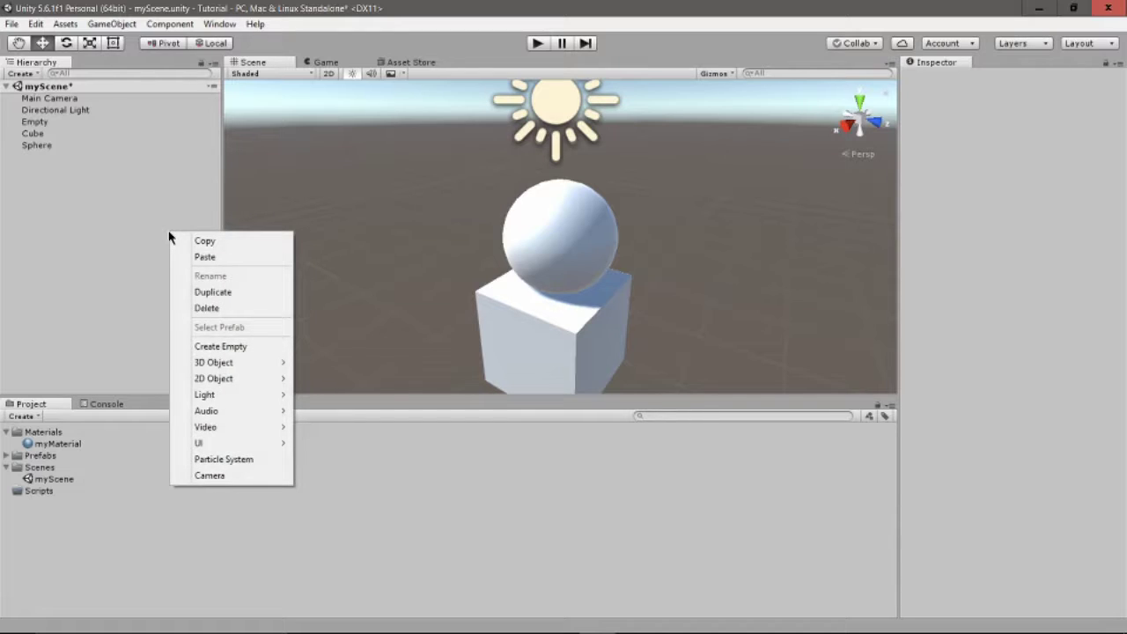
left_click(54, 169)
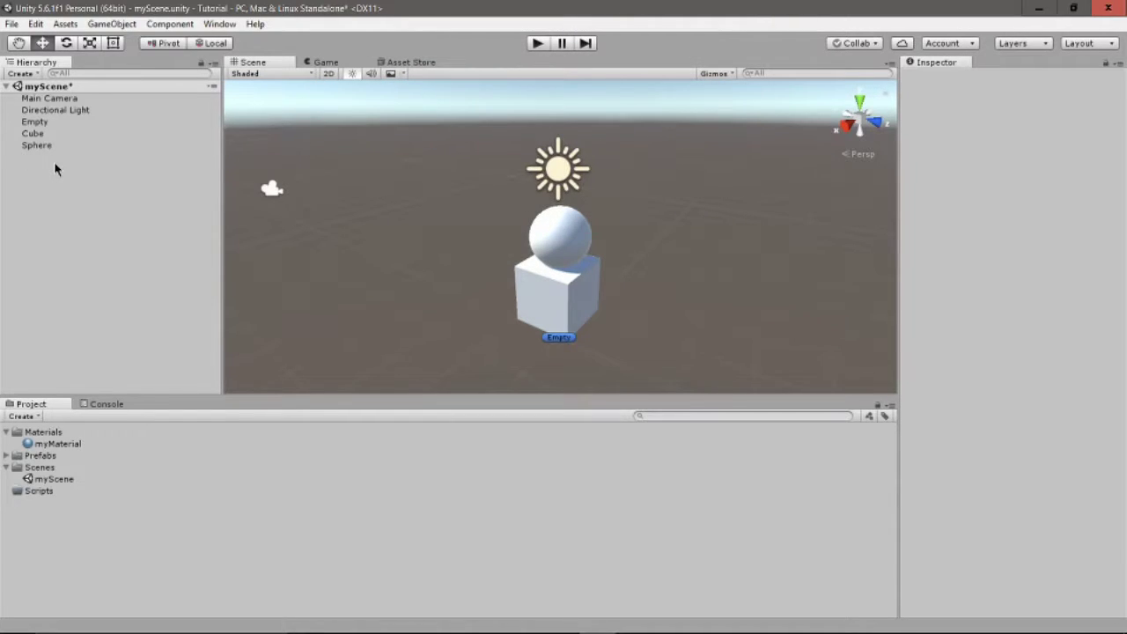
right_click(55, 168)
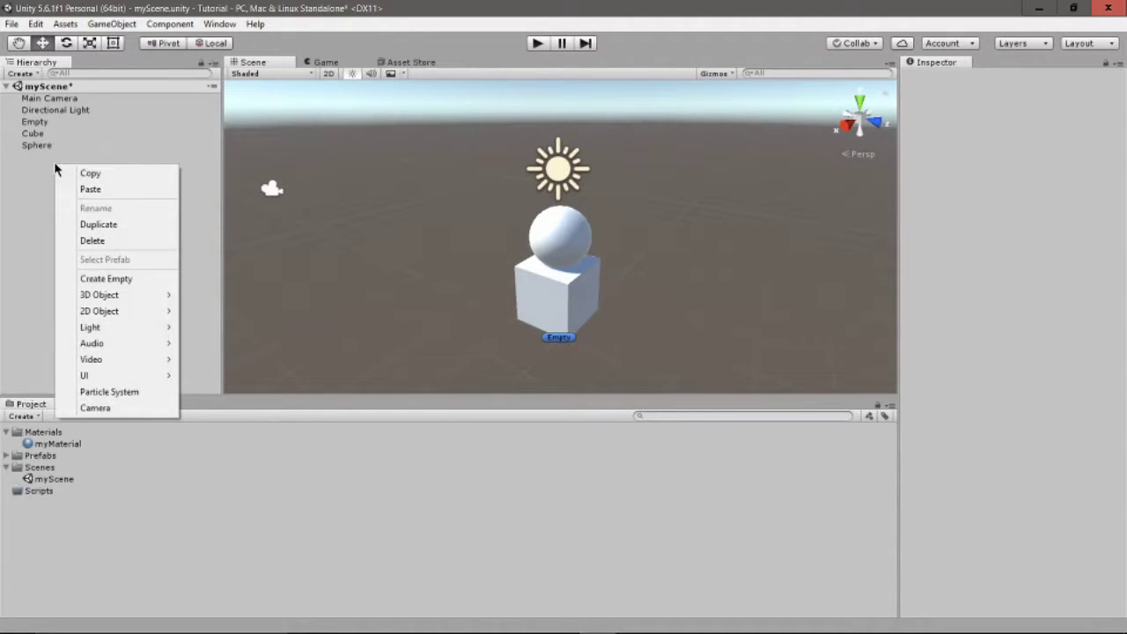
right_click(103, 182)
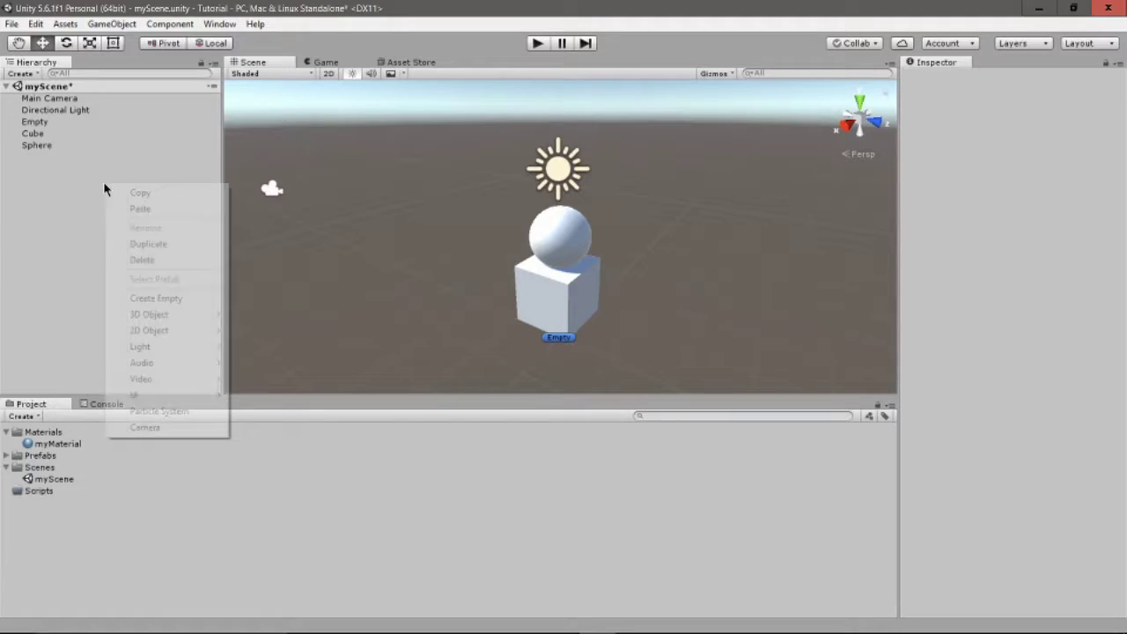
mouse_move(211, 314)
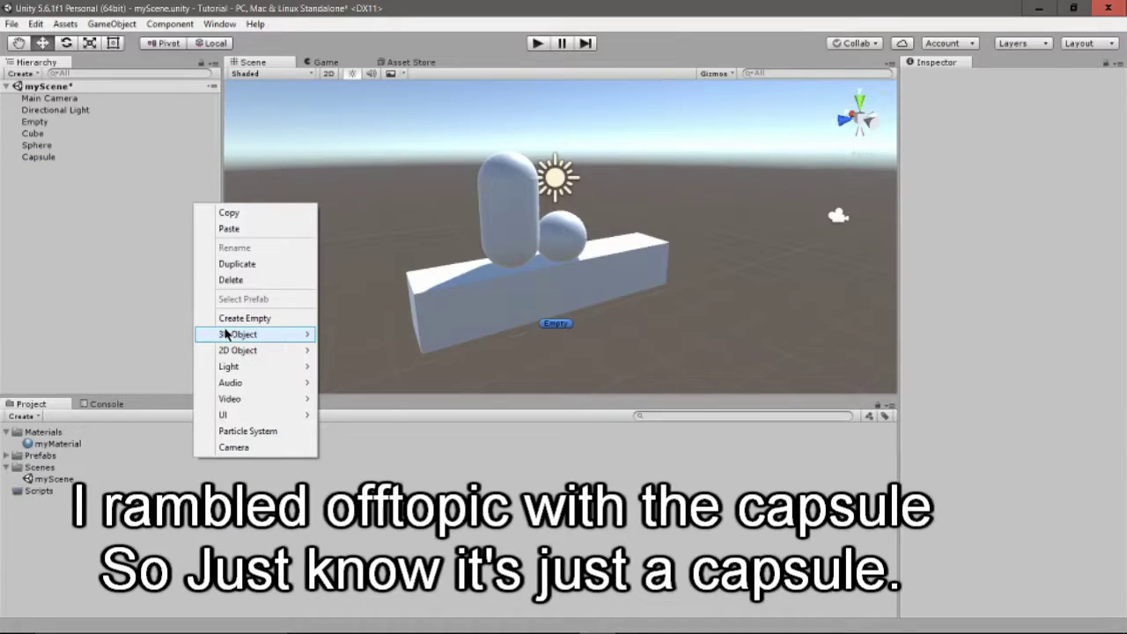
Add a 3D plane to the scene and view it from several sides.
mouse_move(226, 334)
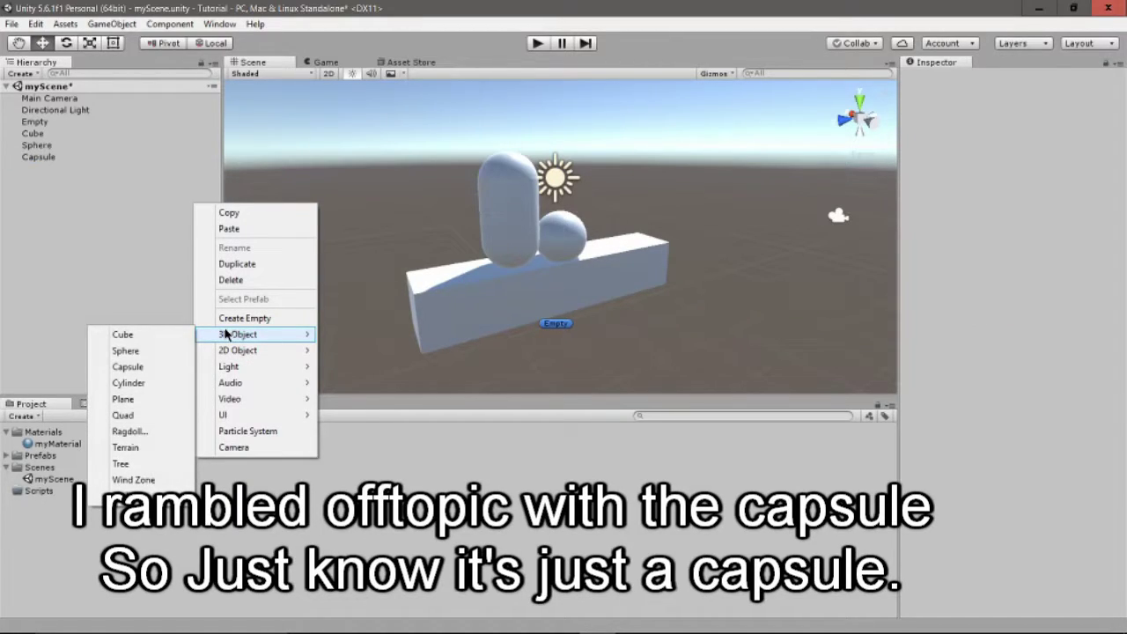
left_click(150, 397)
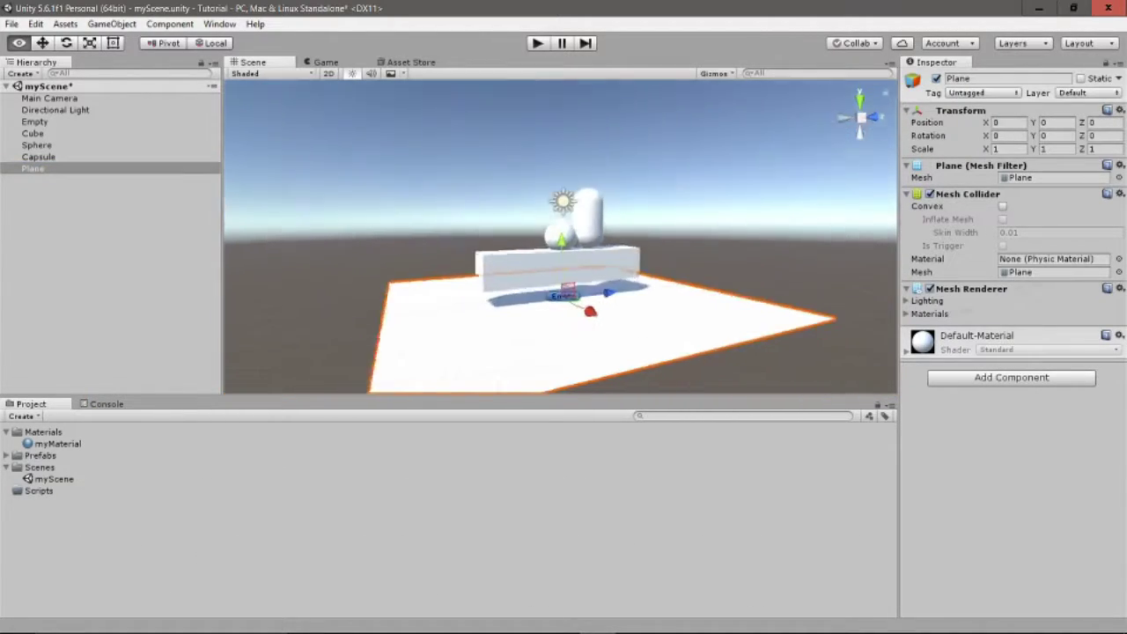
left_click_drag(493, 228, 651, 200, "alt")
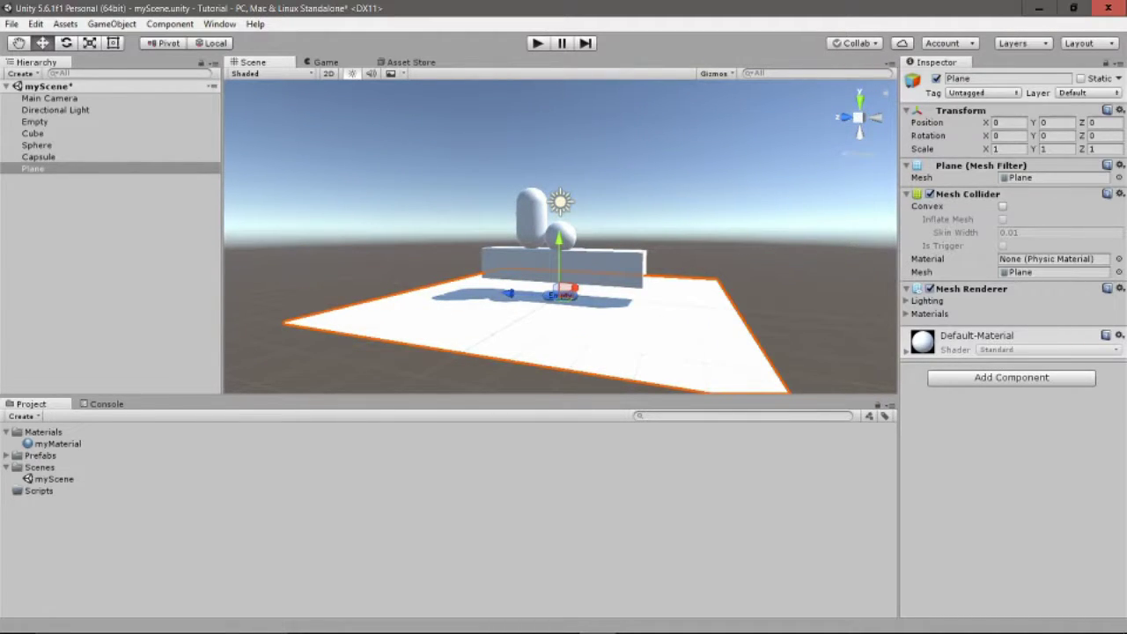
left_click_drag(728, 220, 867, 286, "alt")
Try a slight vertical scale adjustment on the long cube and clear the selection.
left_click(581, 264)
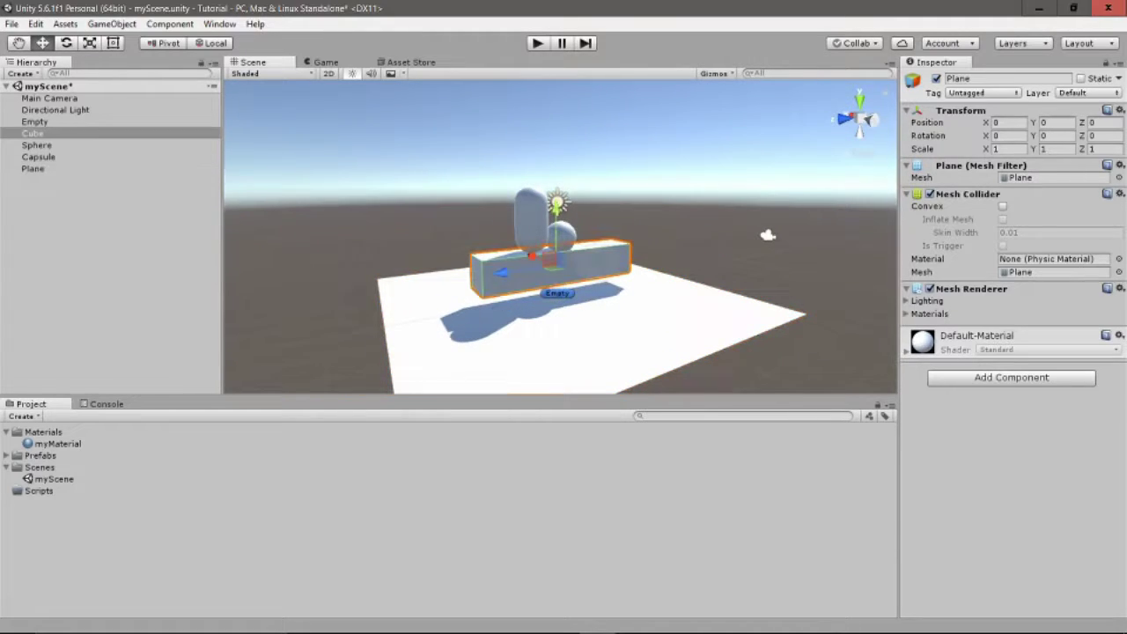
key("r")
key("t")
key("r")
mouse_move(556, 208)
left_mouse_down()
mouse_move(555, 255)
mouse_move(556, 205)
left_mouse_up()
left_click(767, 235)
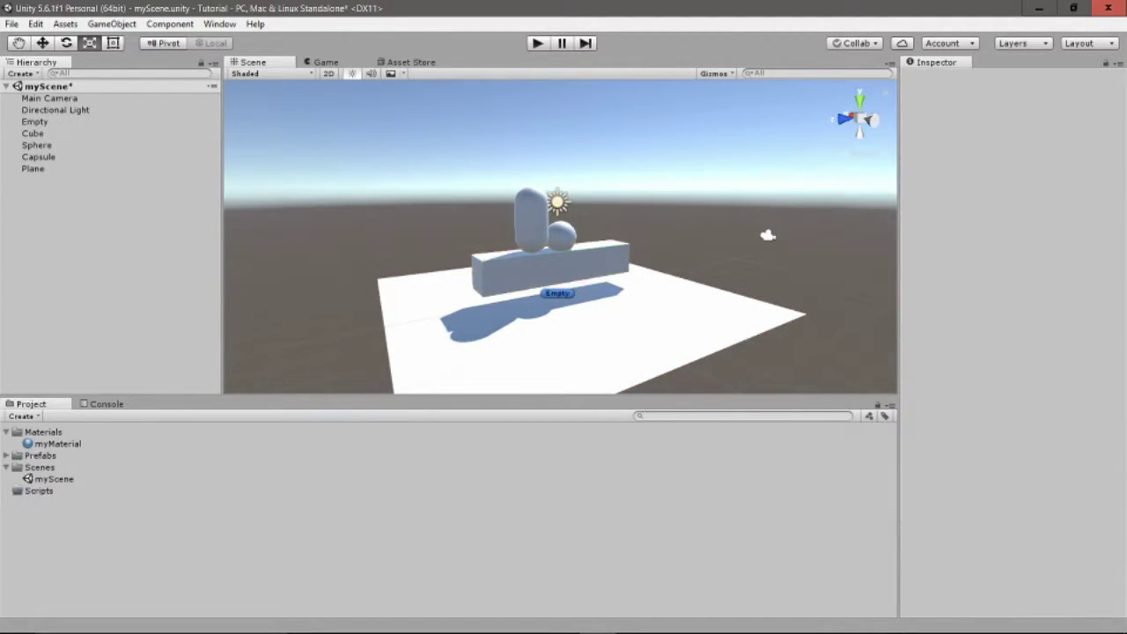
Add a 3D quad to the scene.
left_click(669, 321)
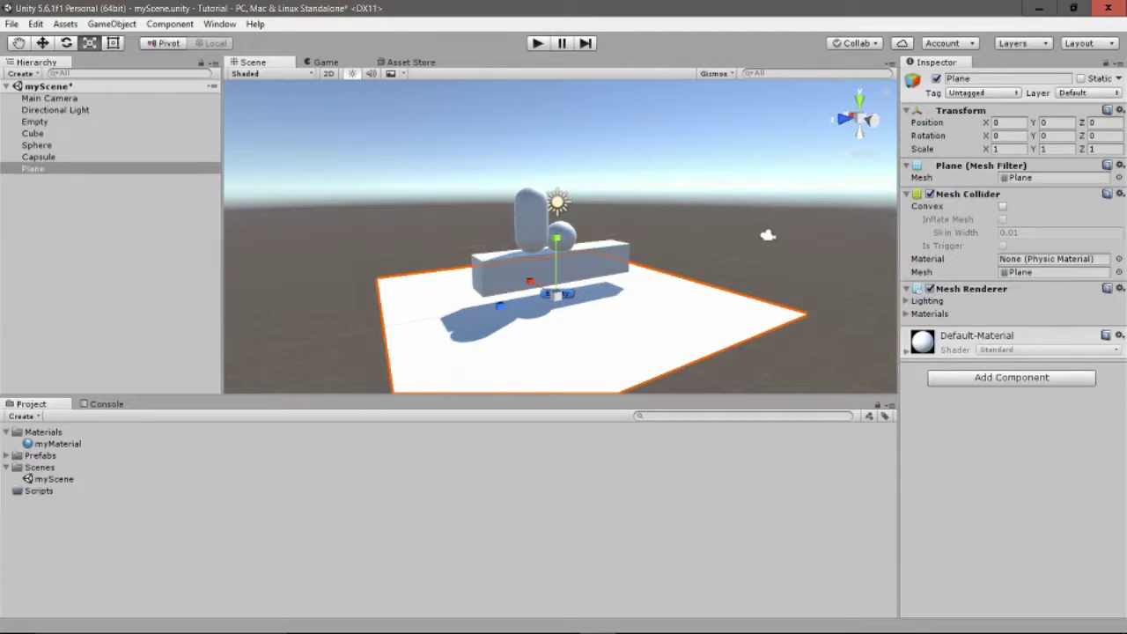
left_click(152, 298)
right_click(151, 296)
left_click(81, 282)
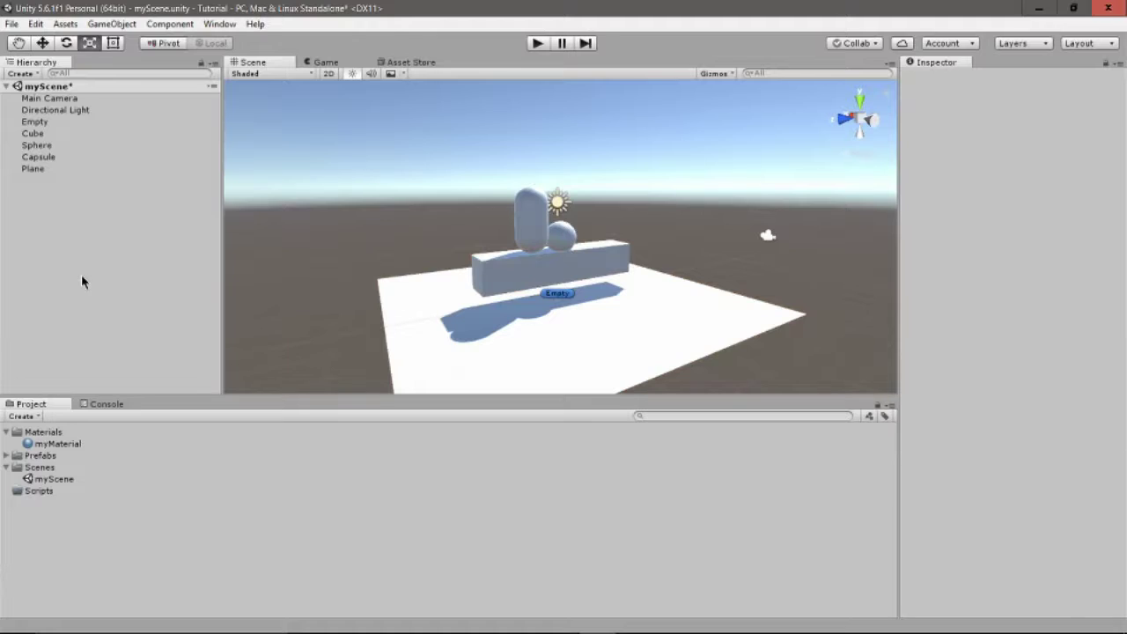
right_click(82, 281)
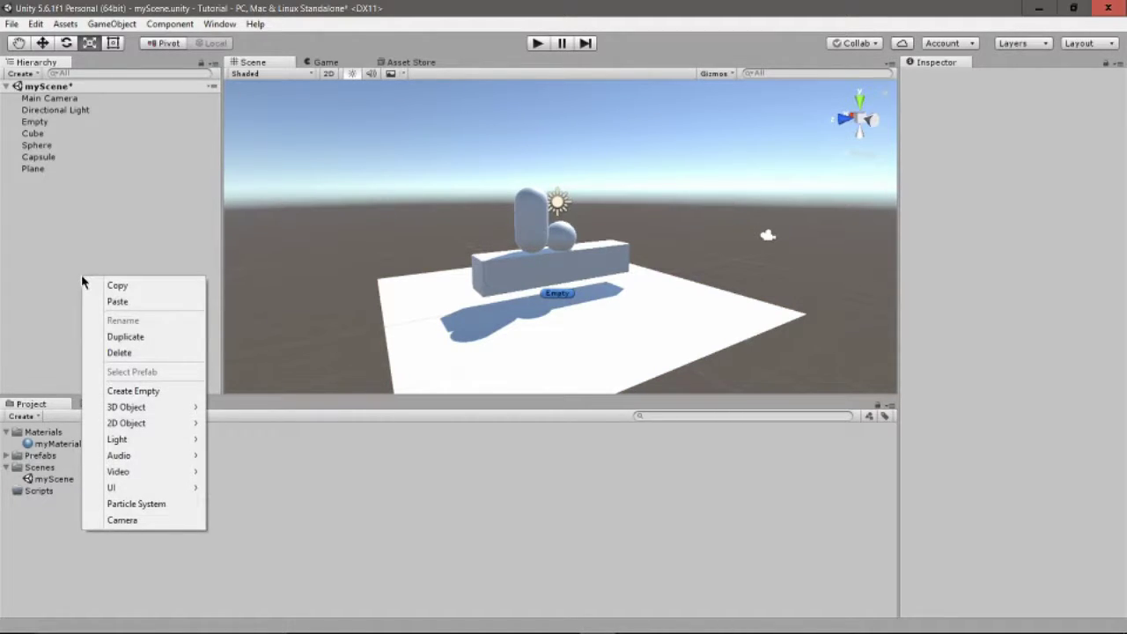
right_click(50, 311)
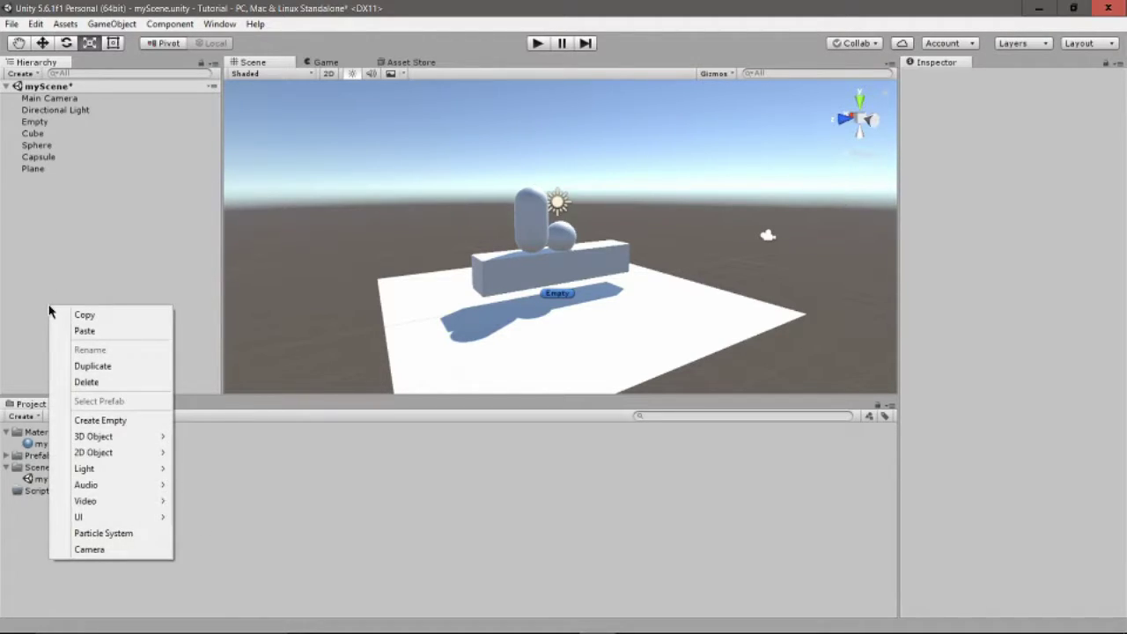
mouse_move(150, 437)
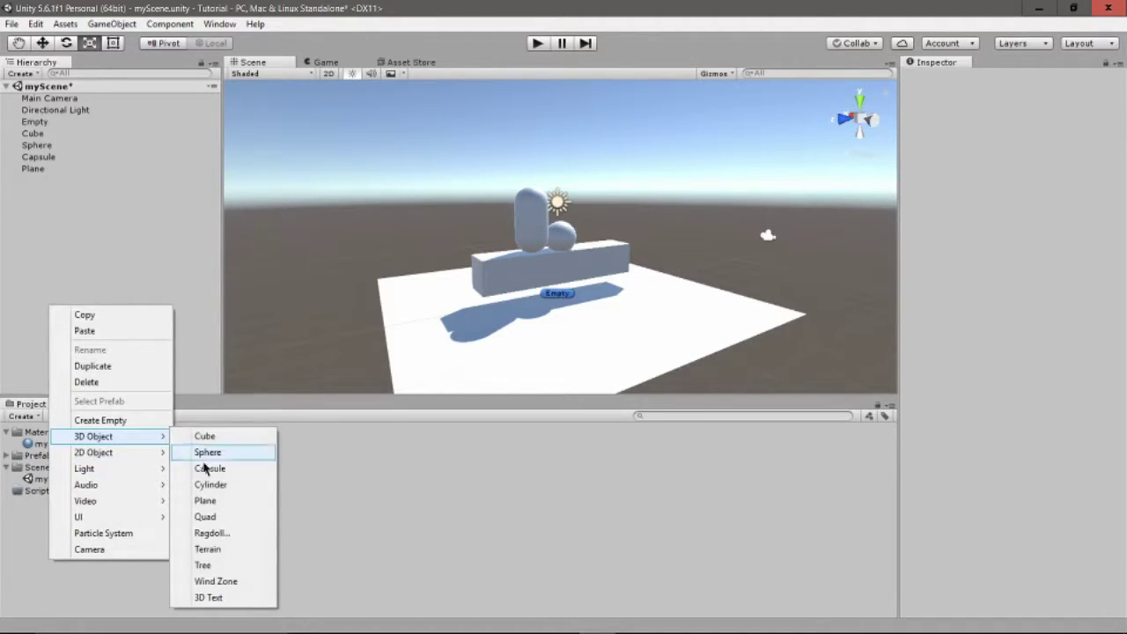
left_click(205, 517)
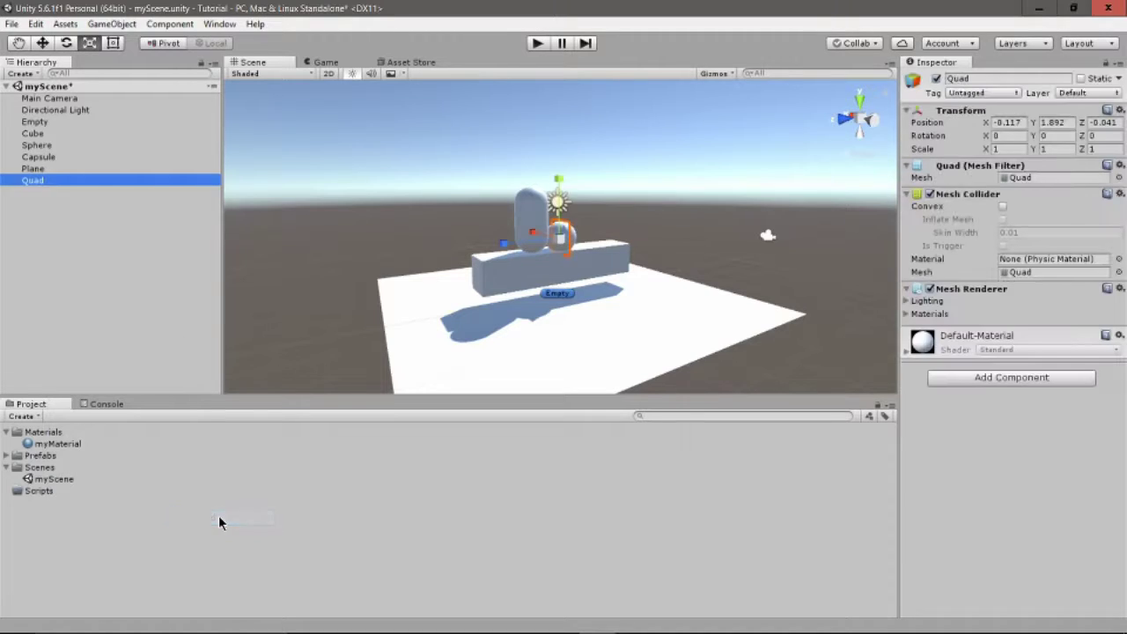
Move the quad along the Z axis to about 4.39, away from the cube, and clear the selection.
key("w")
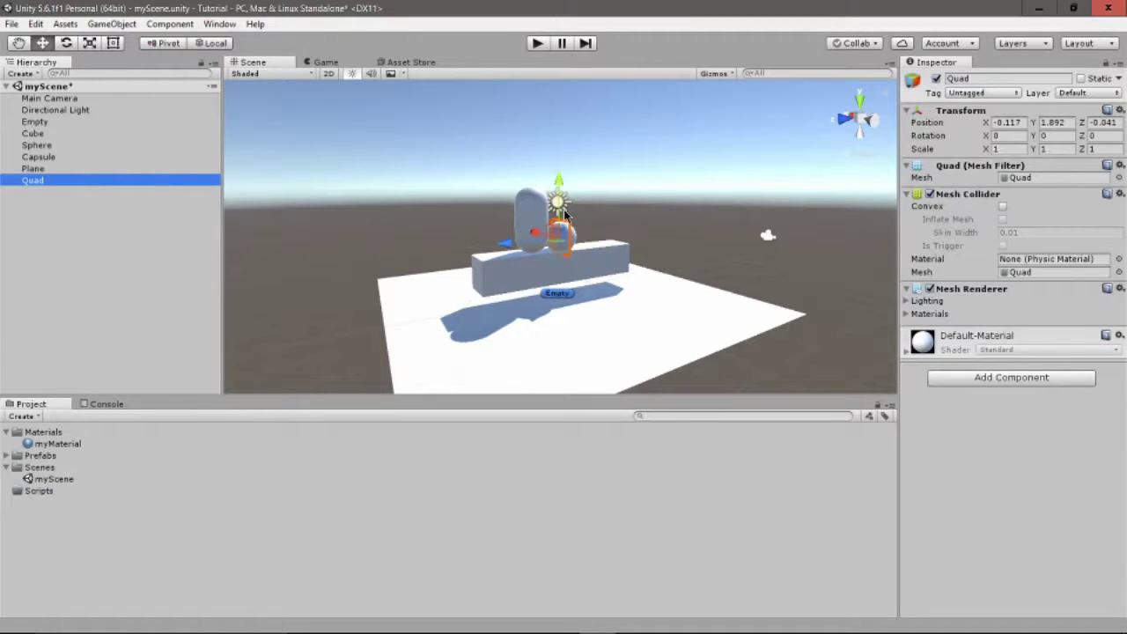
left_click_drag(504, 245, 440, 176)
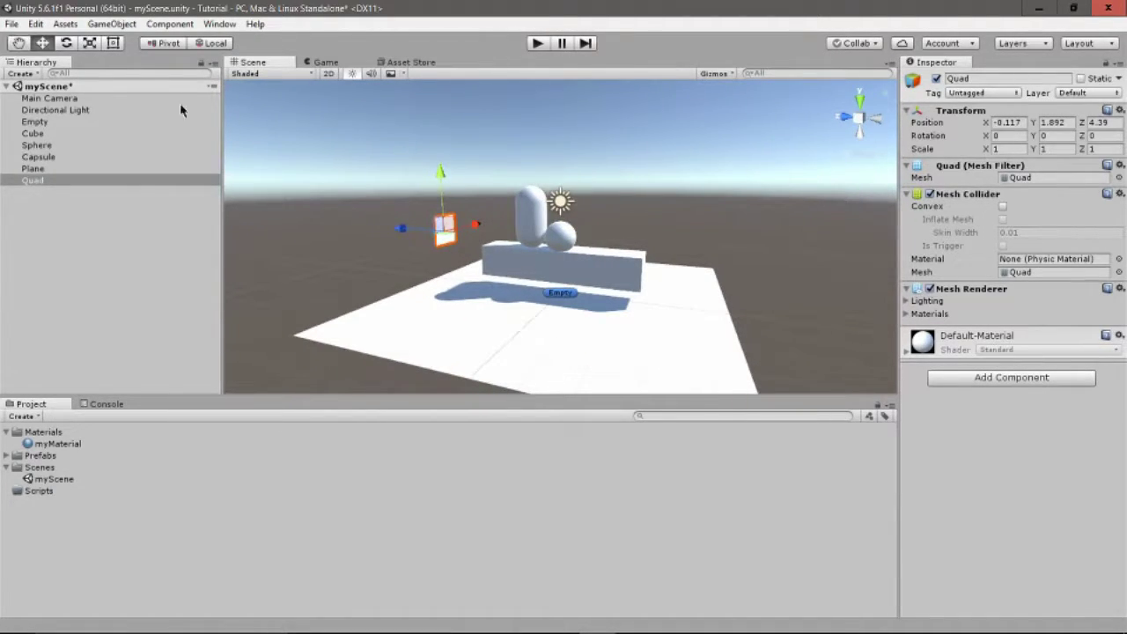
left_click(733, 228)
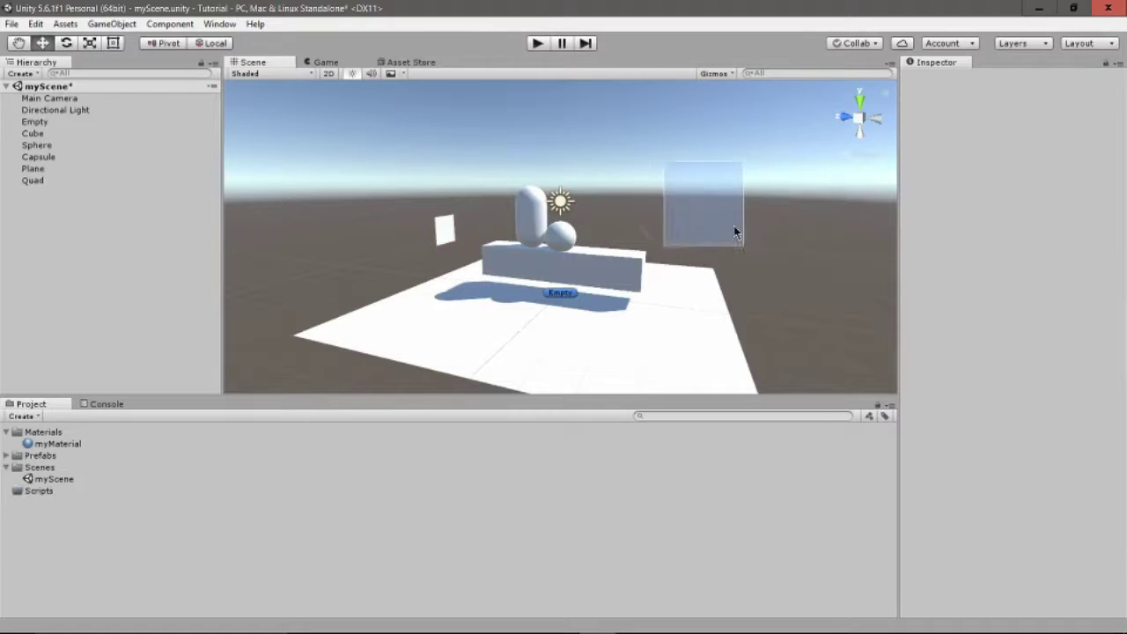
left_click_drag(781, 296, 843, 310)
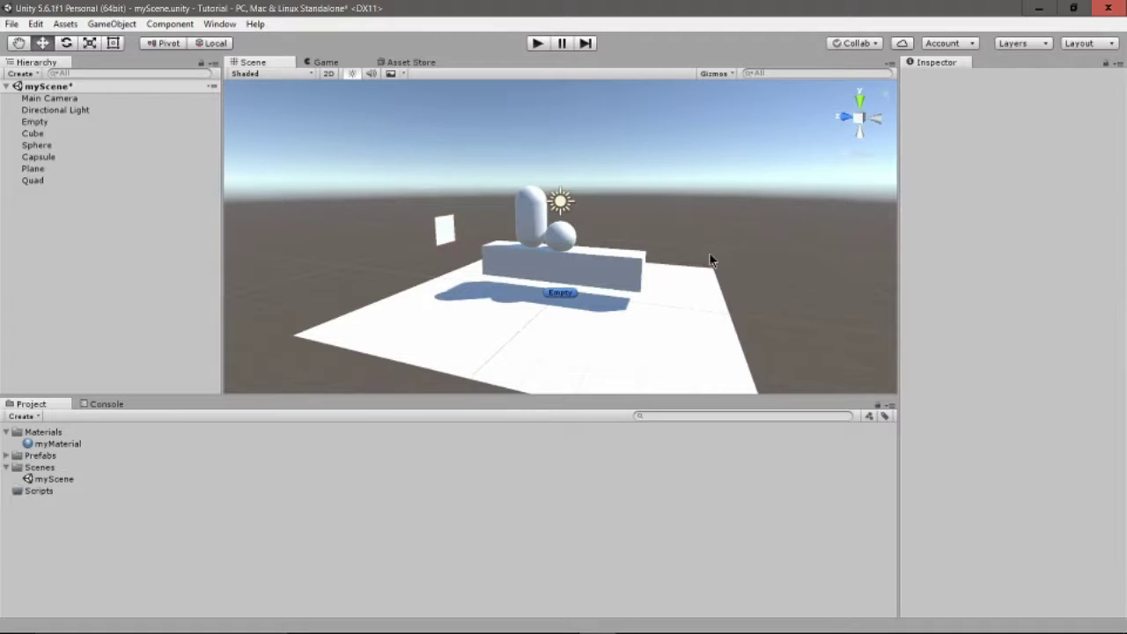
left_click_drag(766, 195, 728, 317)
Lower the quad to about Y 0.42 and shift it to about Z 5.09 at the plane's edge.
left_click(455, 228)
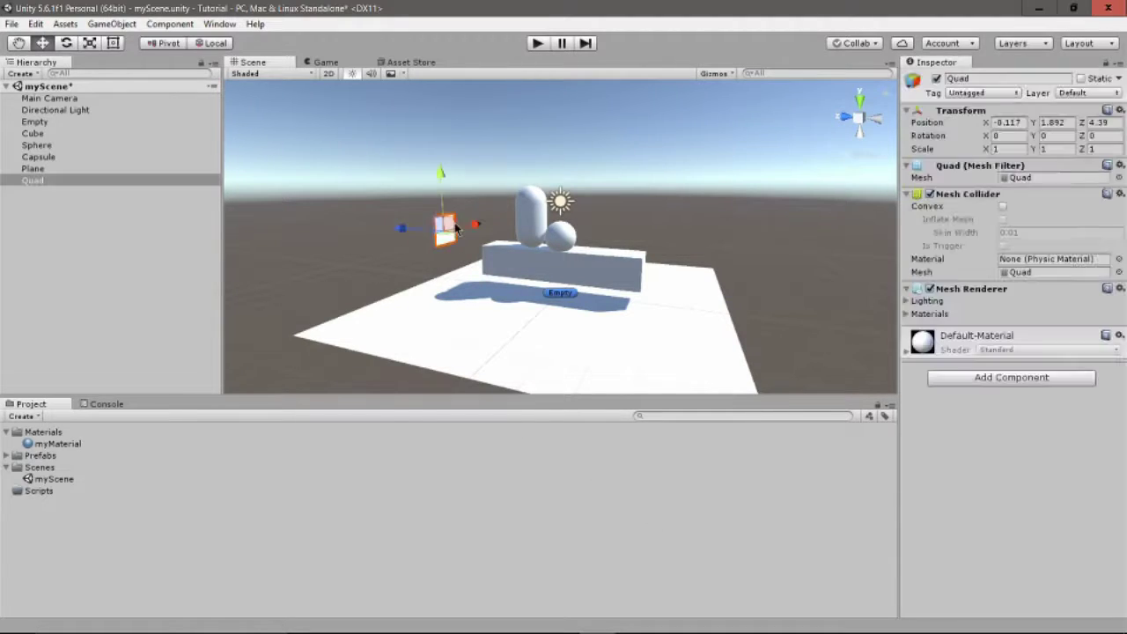
left_click_drag(451, 176, 436, 216)
key("f")
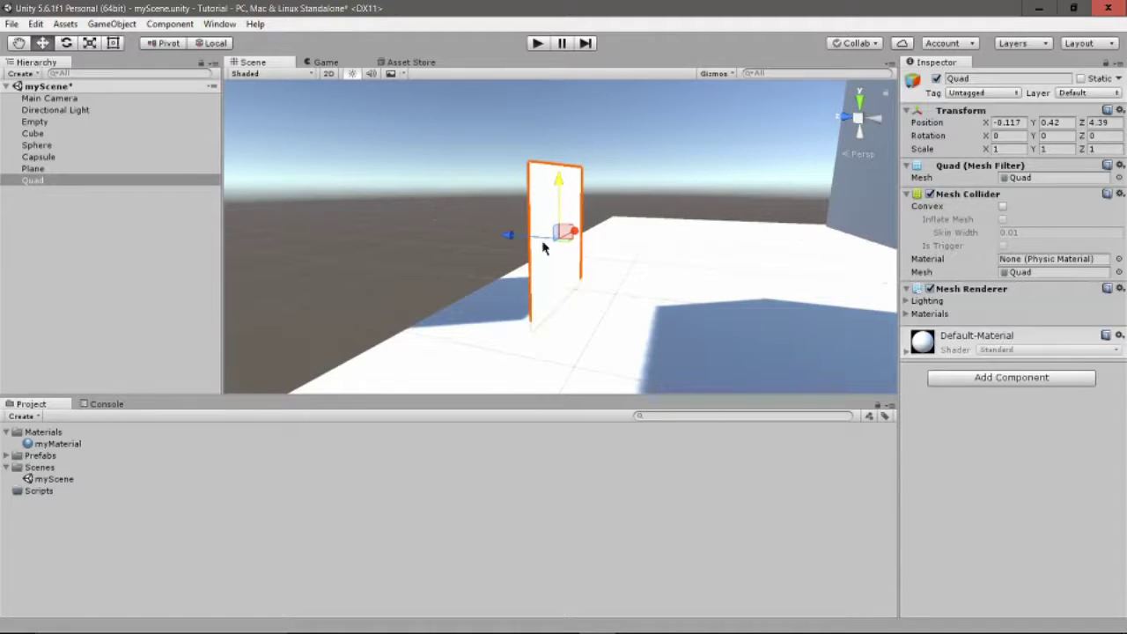
left_click_drag(490, 234, 443, 327)
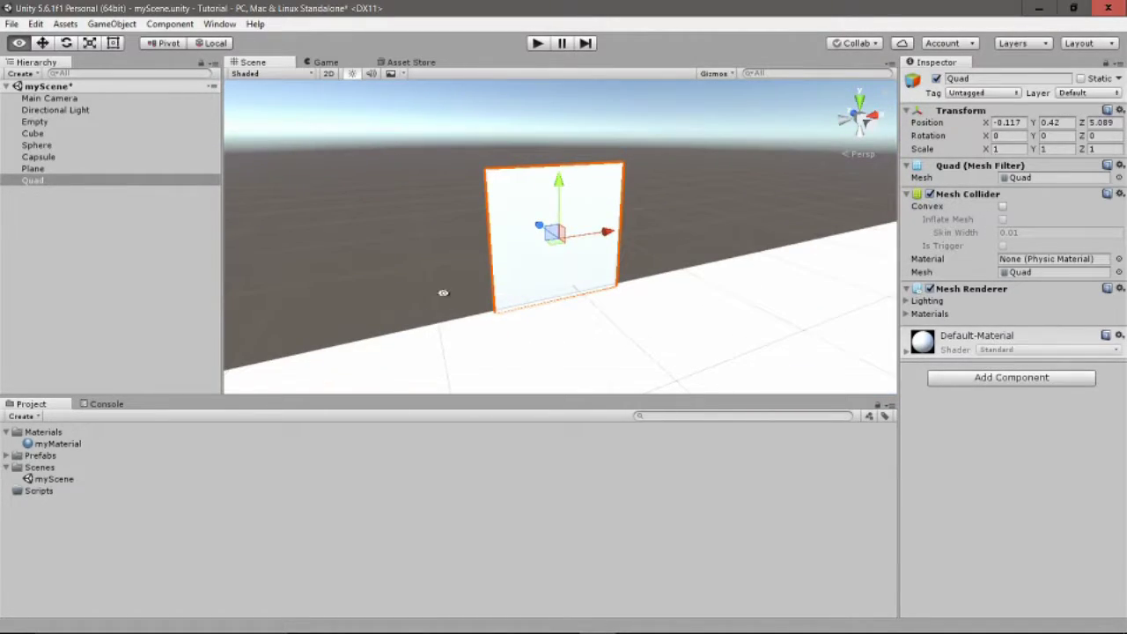
Enlarge the quad into a wall spanning the edge of the plane.
scroll(595, 229, "down", 5)
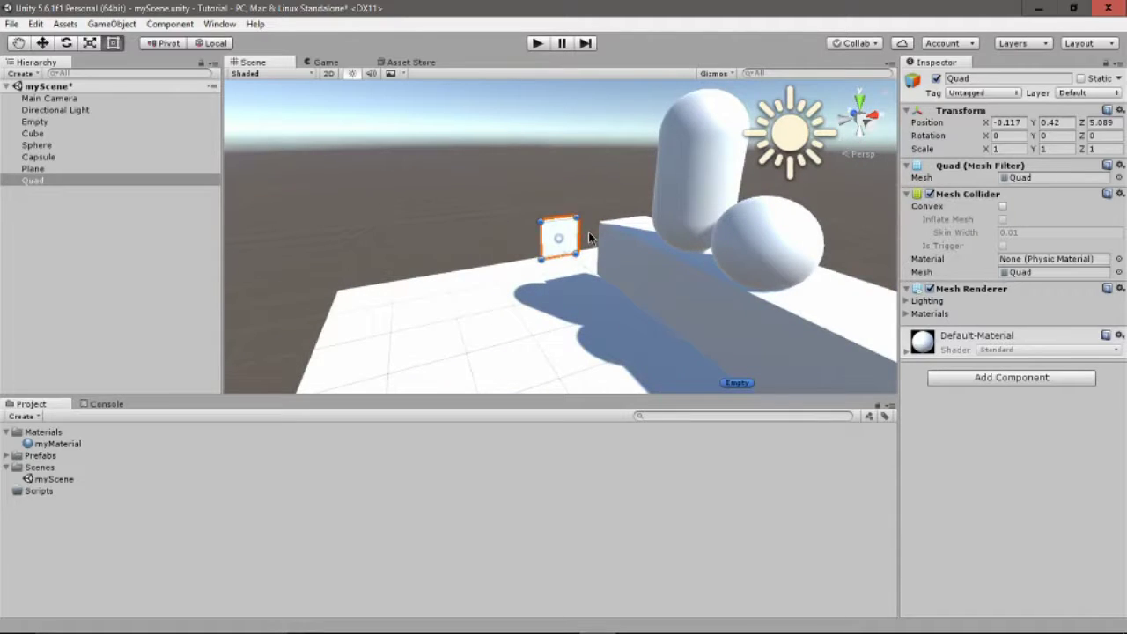
left_click_drag(588, 231, 422, 238, "alt")
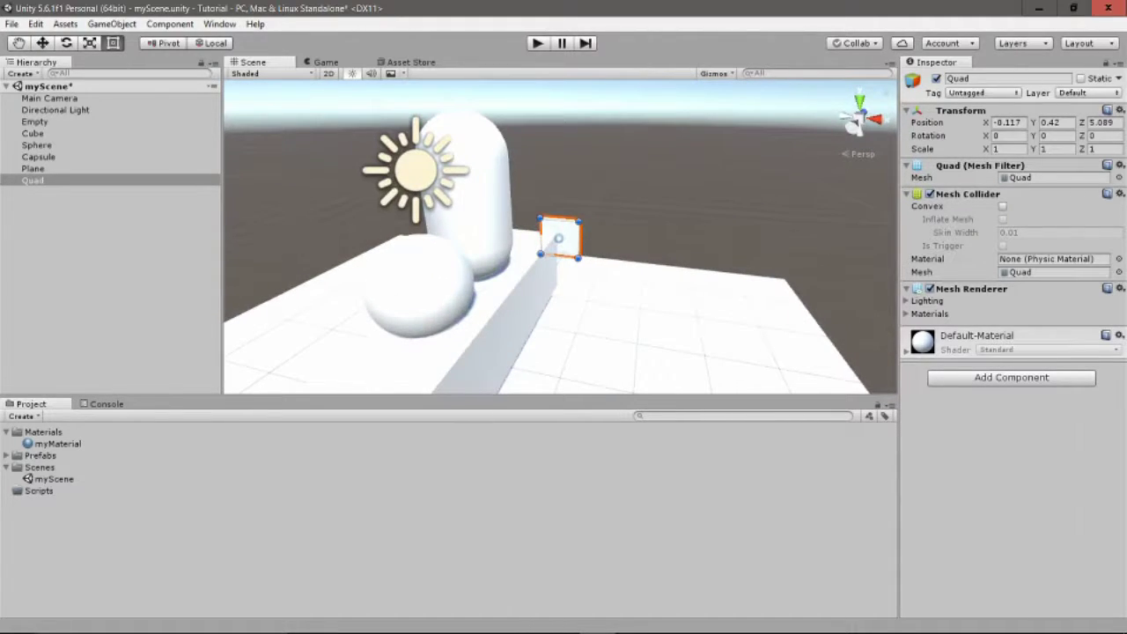
key("r")
left_click_drag(617, 245, 704, 244)
Open the Create Ragdoll wizard and assign the capsule as the pelvis and the cube as the left hips.
right_click(85, 279)
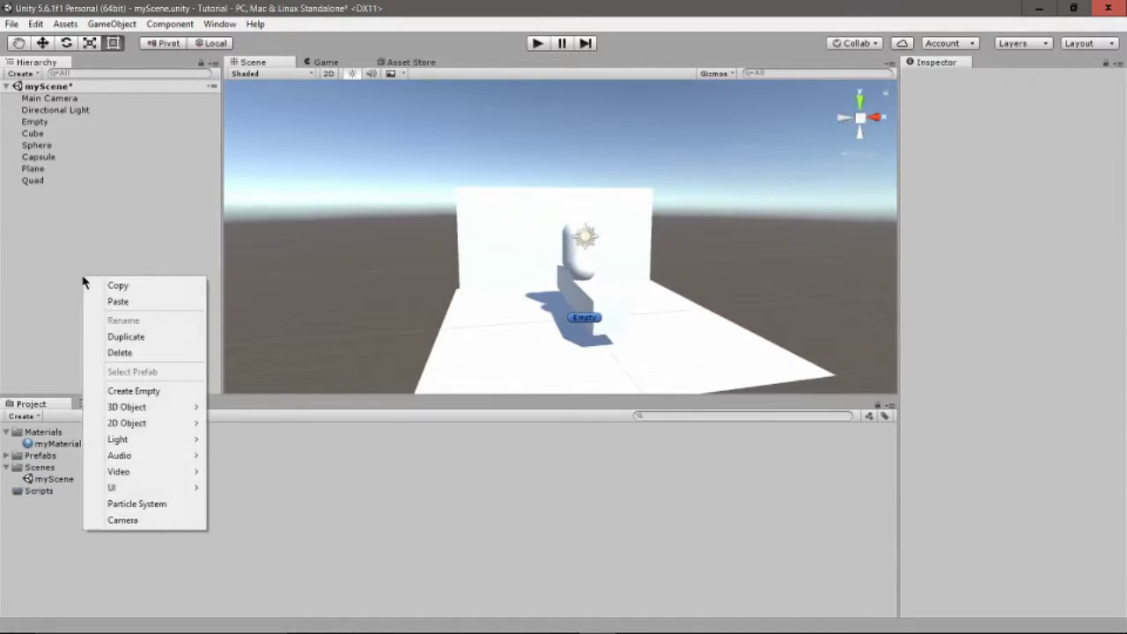
mouse_move(161, 412)
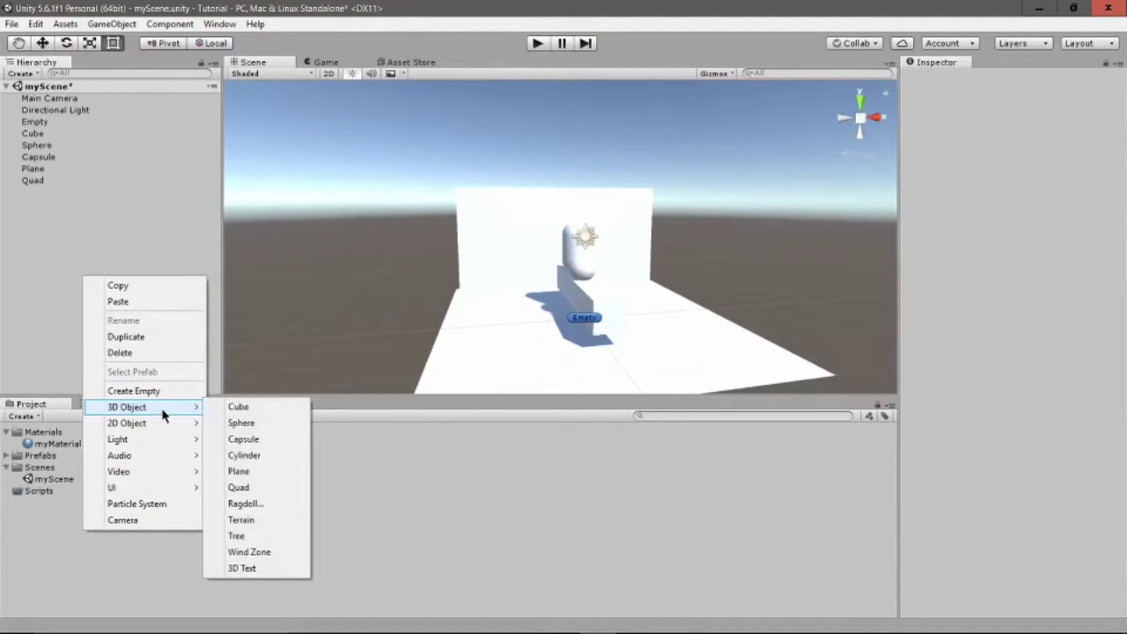
left_click(293, 509)
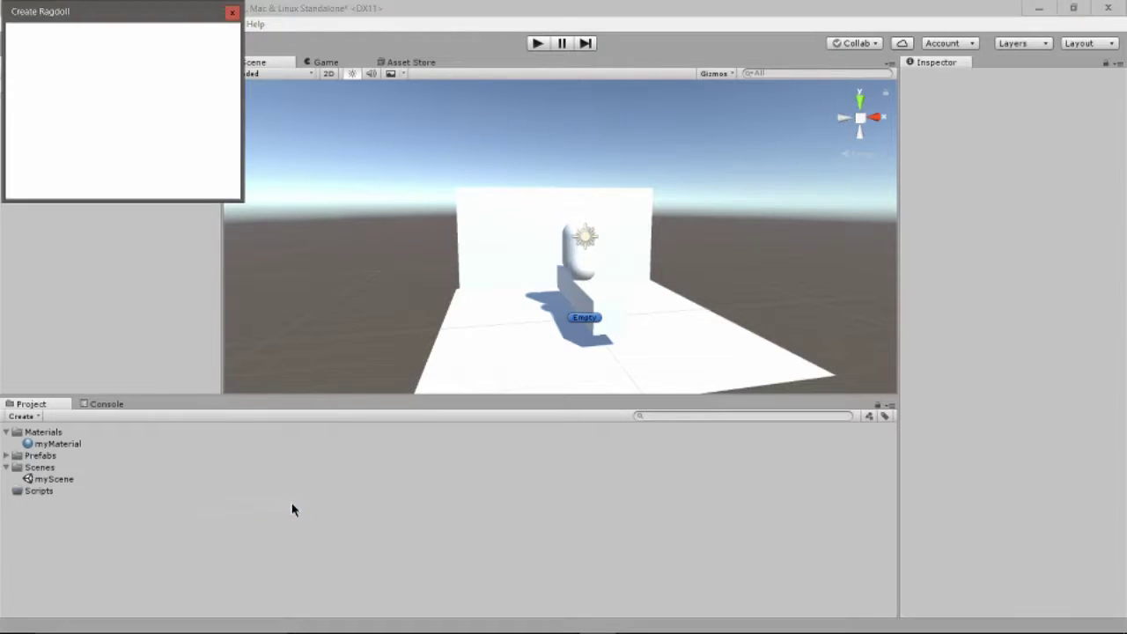
scroll(197, 109, "down", 3)
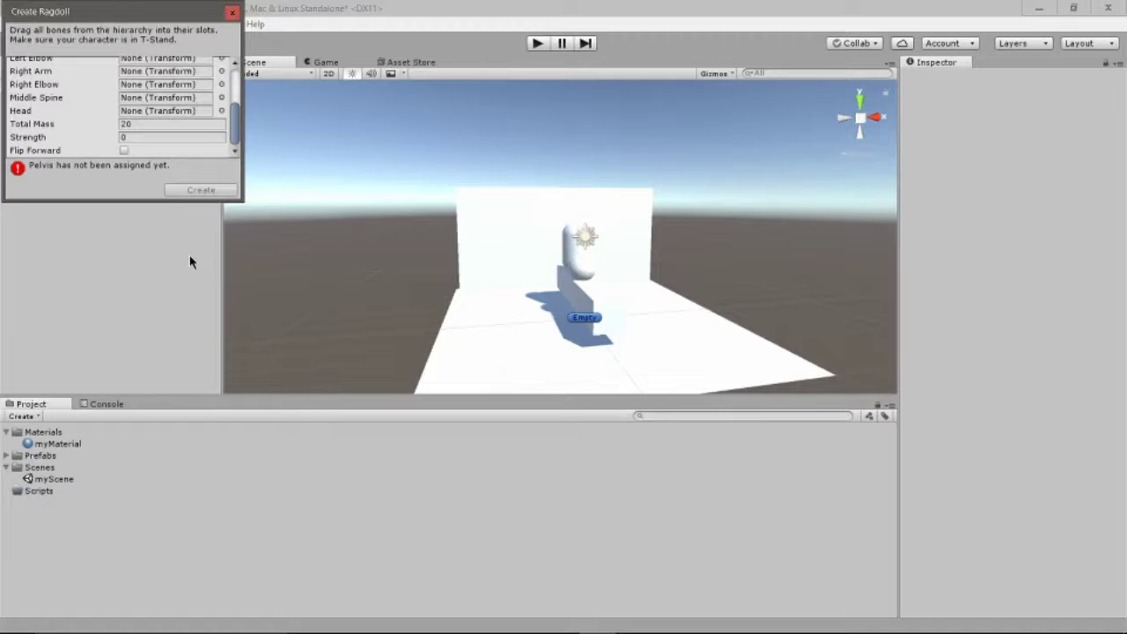
scroll(130, 98, "up", 3)
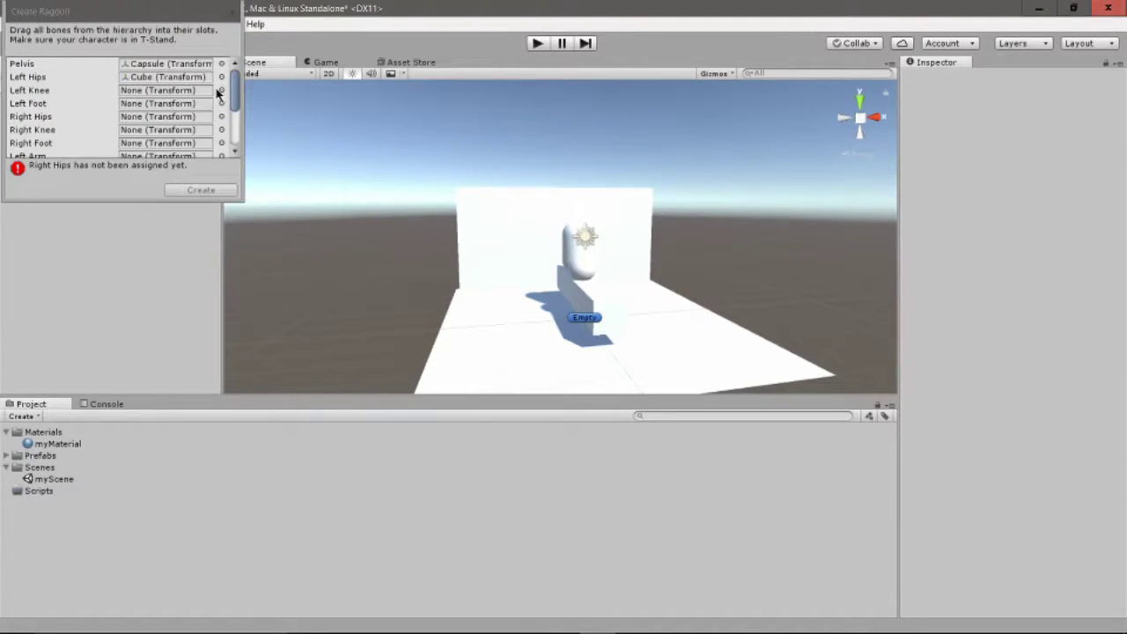
Assign the directional light to the ragdoll's left hips and the cube to its left knee.
left_click(221, 78)
key("Down")
key("Return")
left_click(221, 90)
key("Down")
key("Down")
key("Down")
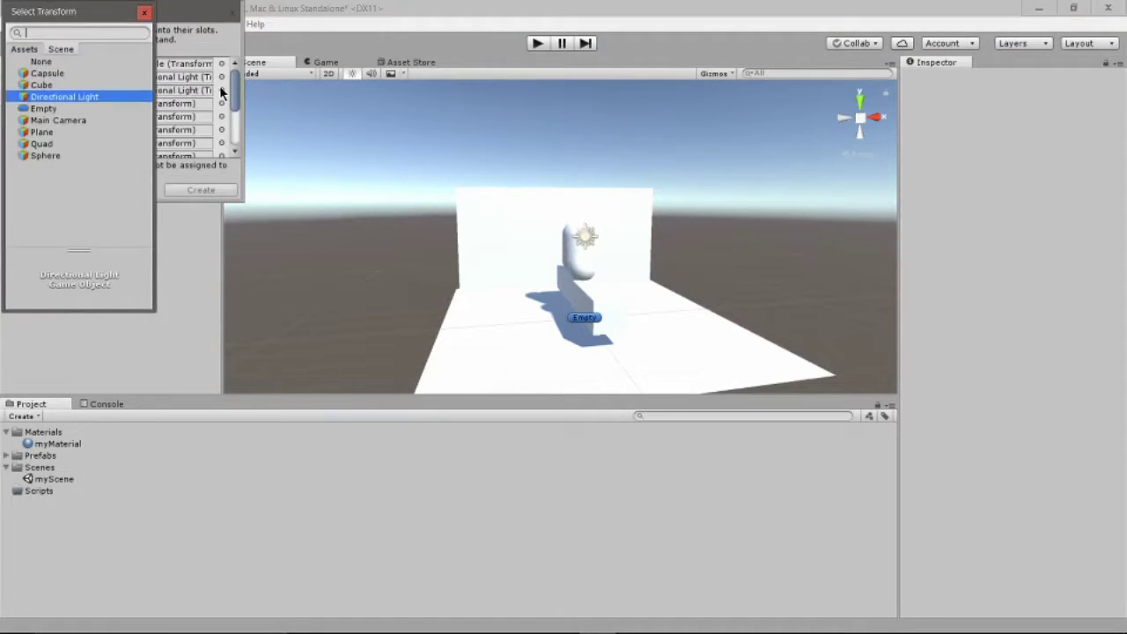
key("Up")
key("Return")
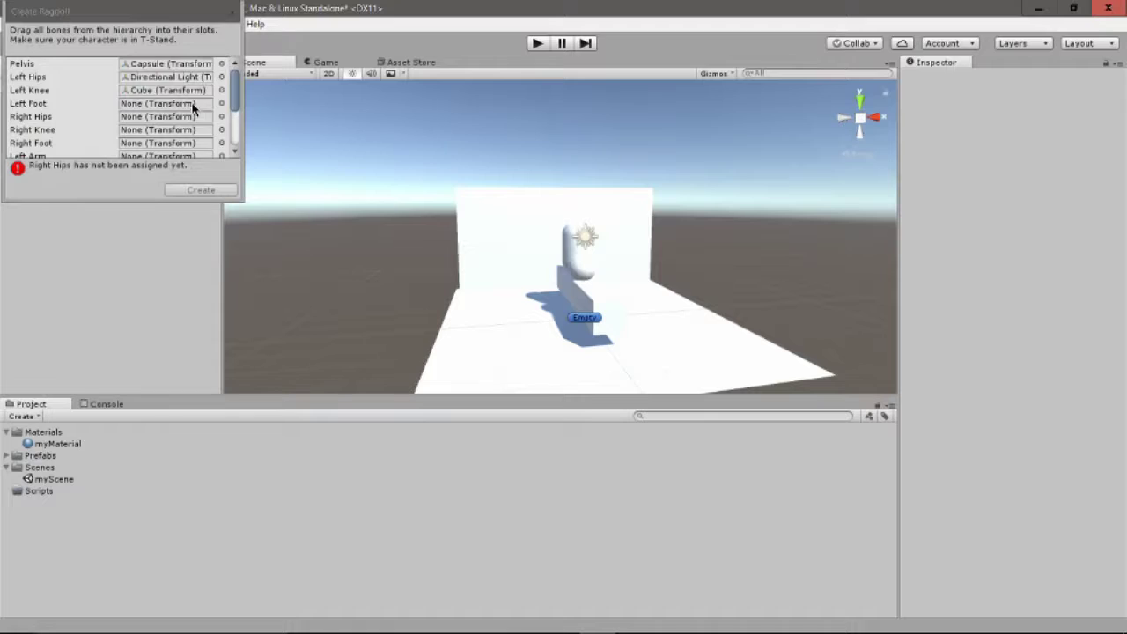
Examine the ragdoll's remaining bone slots and its mass and strength settings, and close the wizard without creating it.
scroll(194, 96, "down", 3)
scroll(192, 98, "up", 3)
scroll(190, 100, "down", 3)
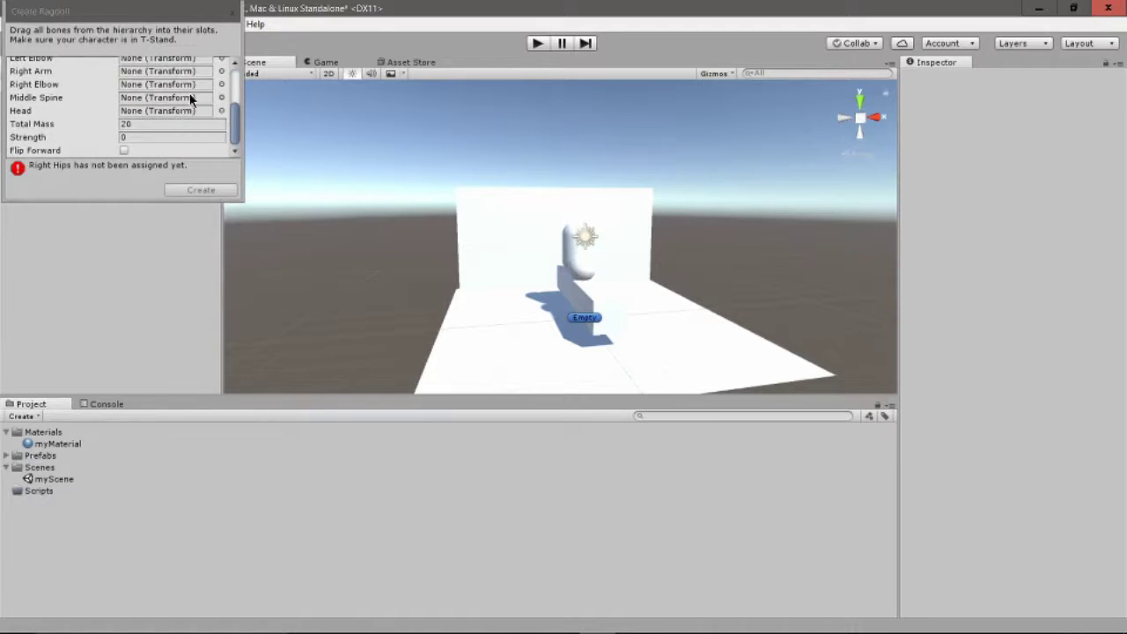
scroll(124, 149, "up", 3)
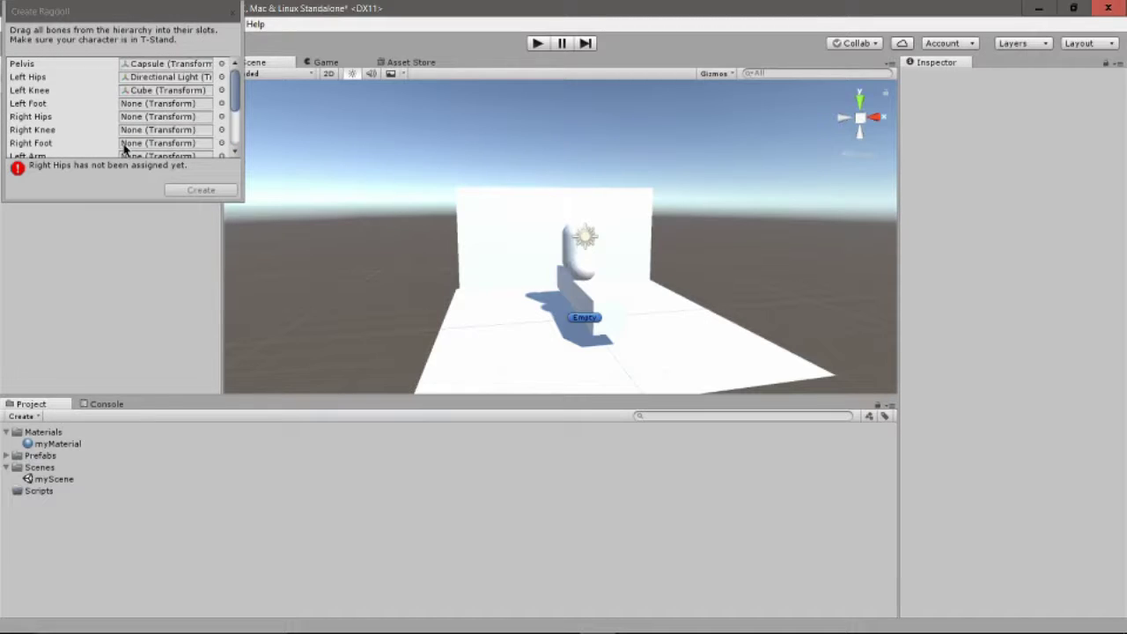
scroll(124, 149, "down", 3)
scroll(124, 150, "up", 3)
scroll(134, 128, "down", 1)
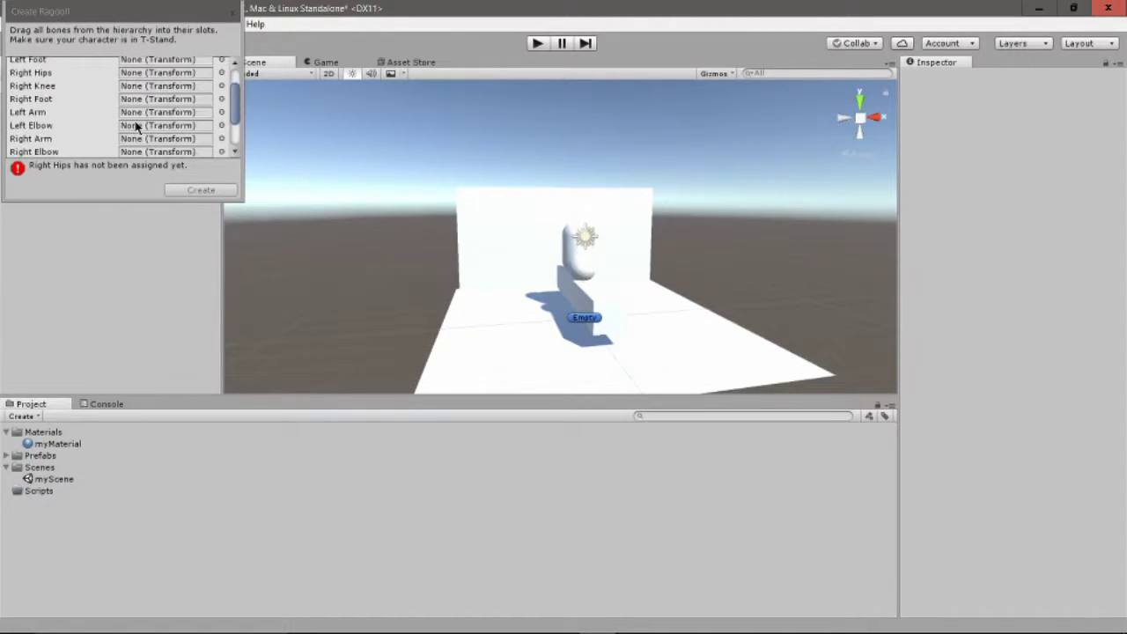
scroll(131, 108, "down", 1)
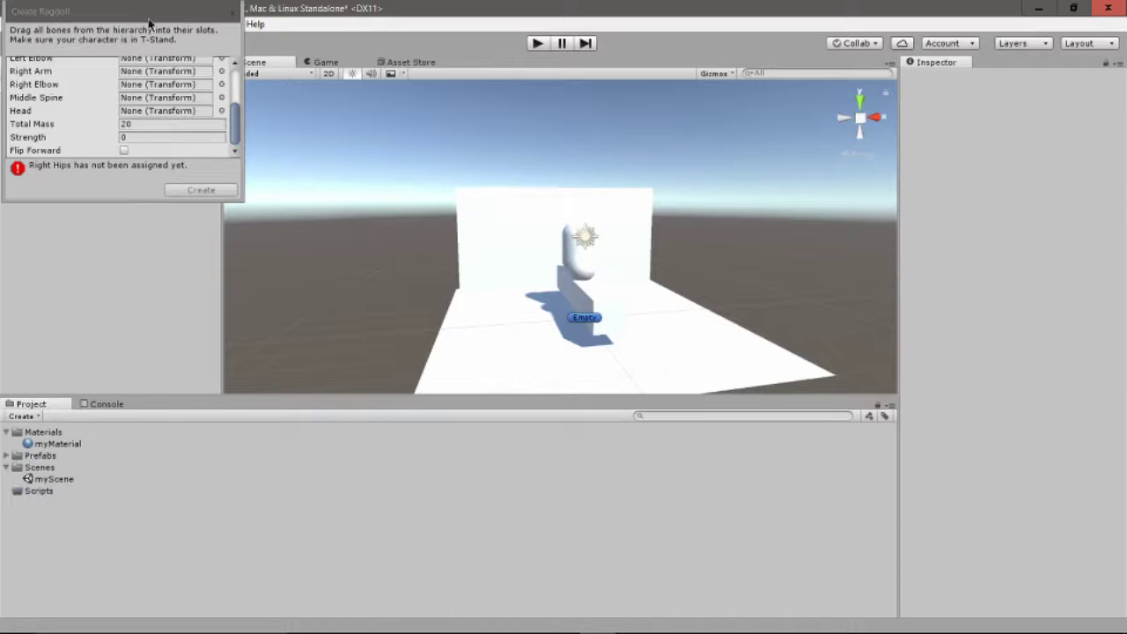
right_click(120, 245)
left_click(24, 380)
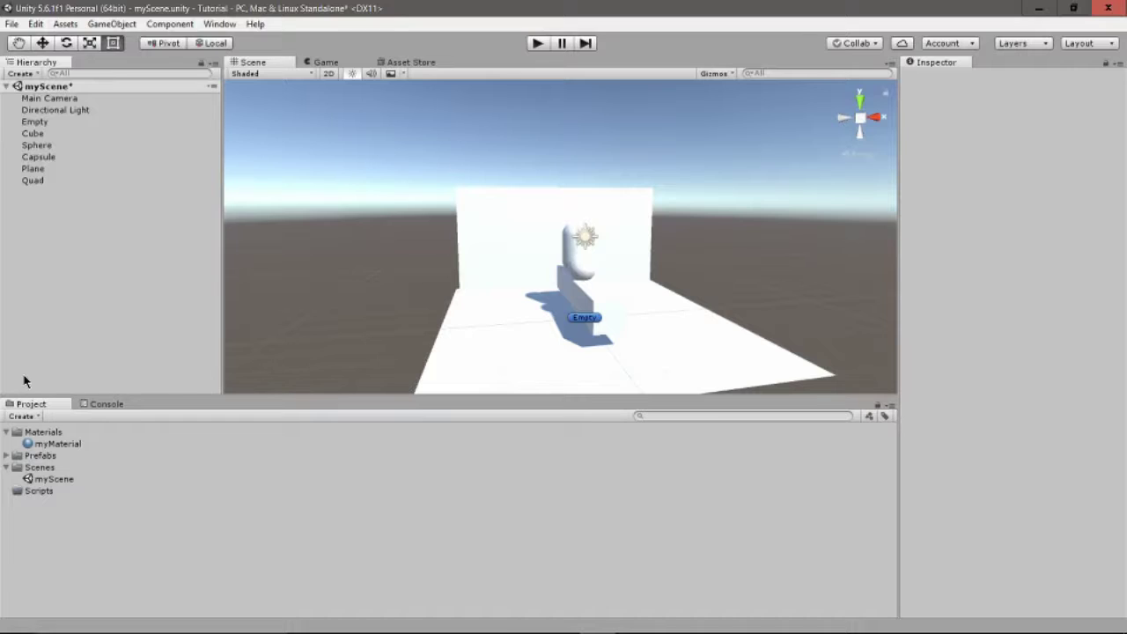
Add a 3D terrain to the scene and view it as a whole.
right_click(77, 291)
left_click(63, 286)
right_click(63, 286)
mouse_move(132, 414)
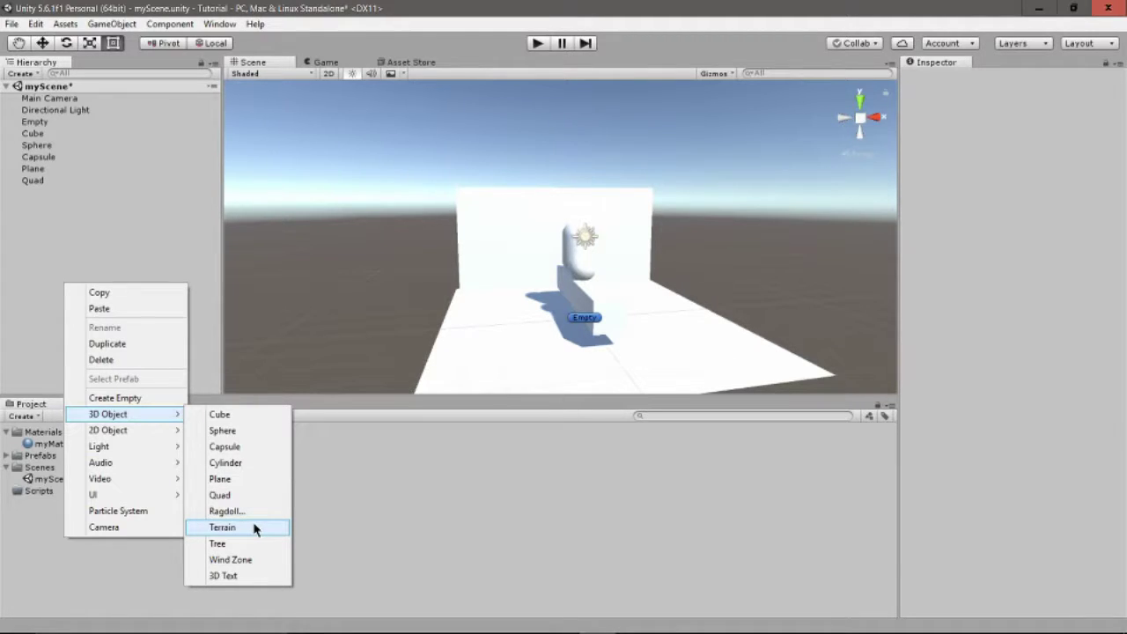
left_click(254, 528)
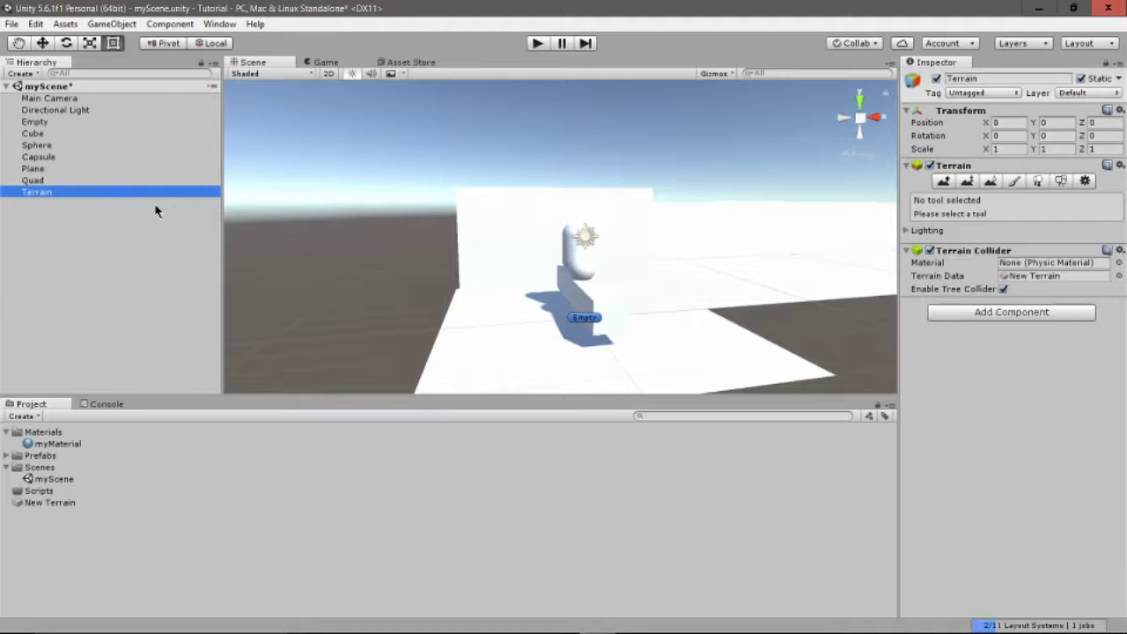
right_click_drag(385, 206, 254, 244)
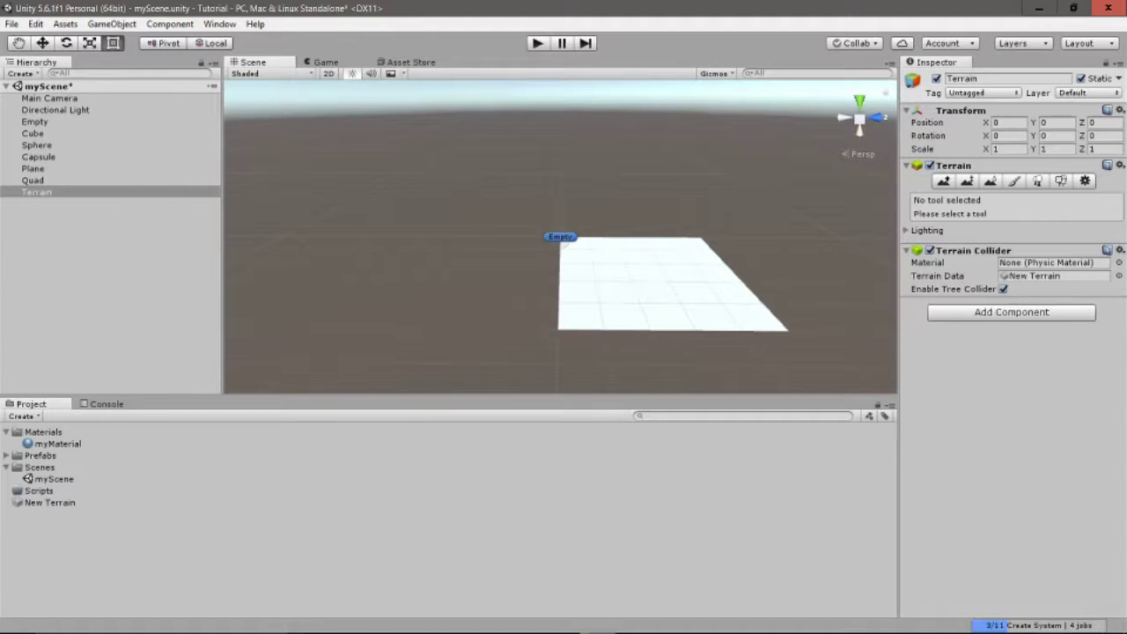
Raise ridges and peaks on the terrain with the first soft round brush at size 50 and opacity 100.
left_click(1085, 180)
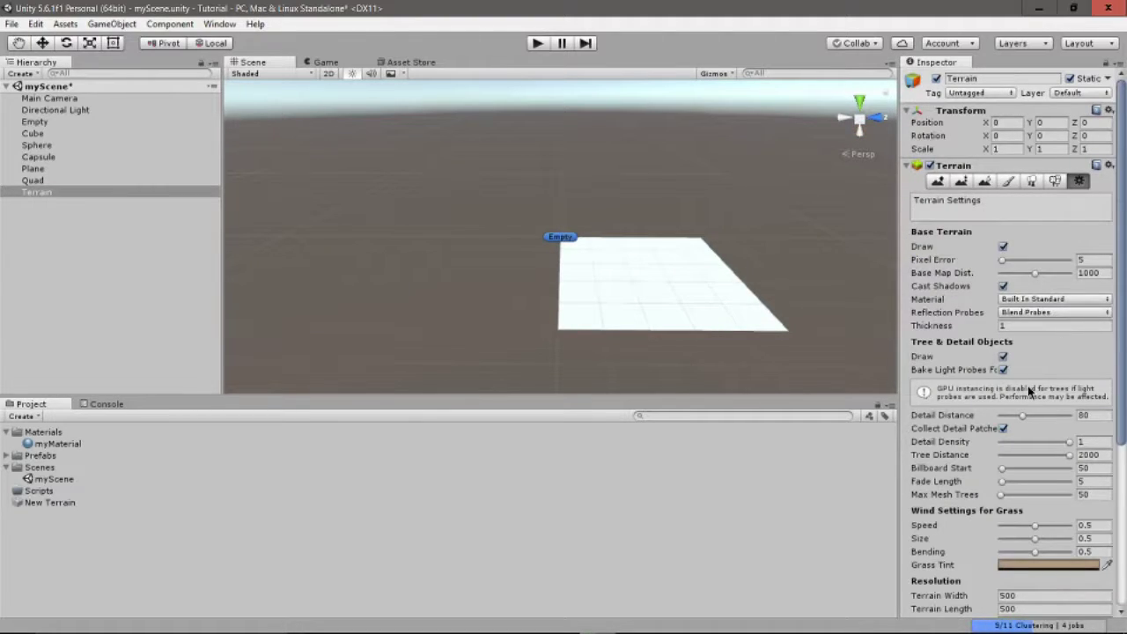
scroll(678, 236, "up", 3)
right_click_drag(679, 236, 677, 233)
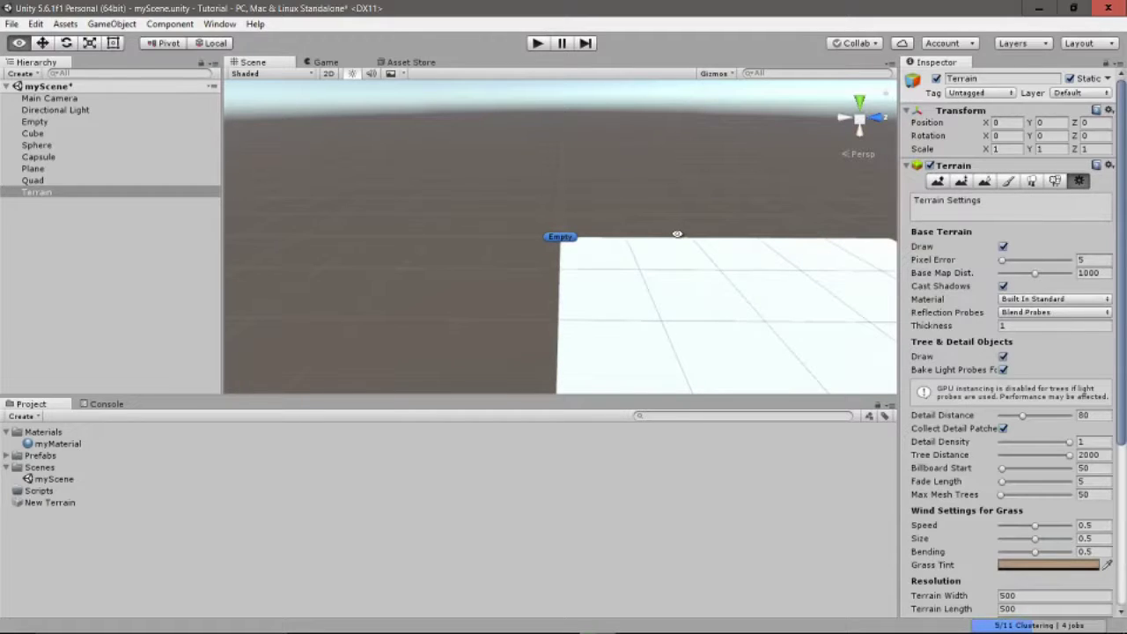
left_click_drag(677, 233, 621, 175)
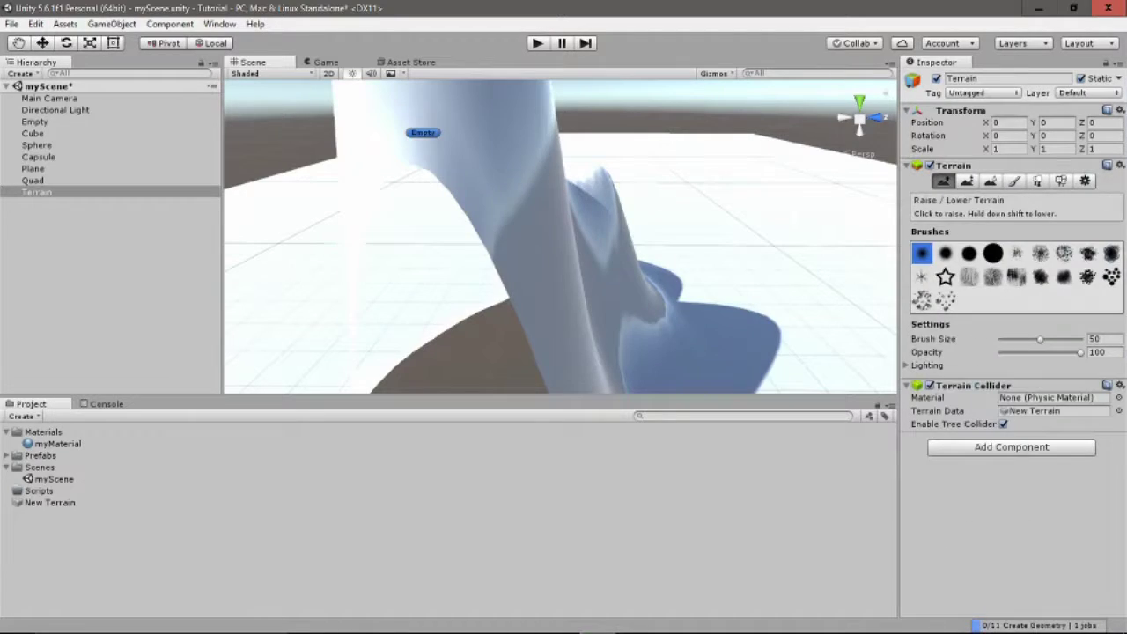
key("f")
mouse_move(620, 191)
left_mouse_down()
mouse_move(649, 203)
mouse_move(646, 227)
mouse_move(618, 220)
mouse_move(624, 240)
mouse_move(732, 236)
left_mouse_up()
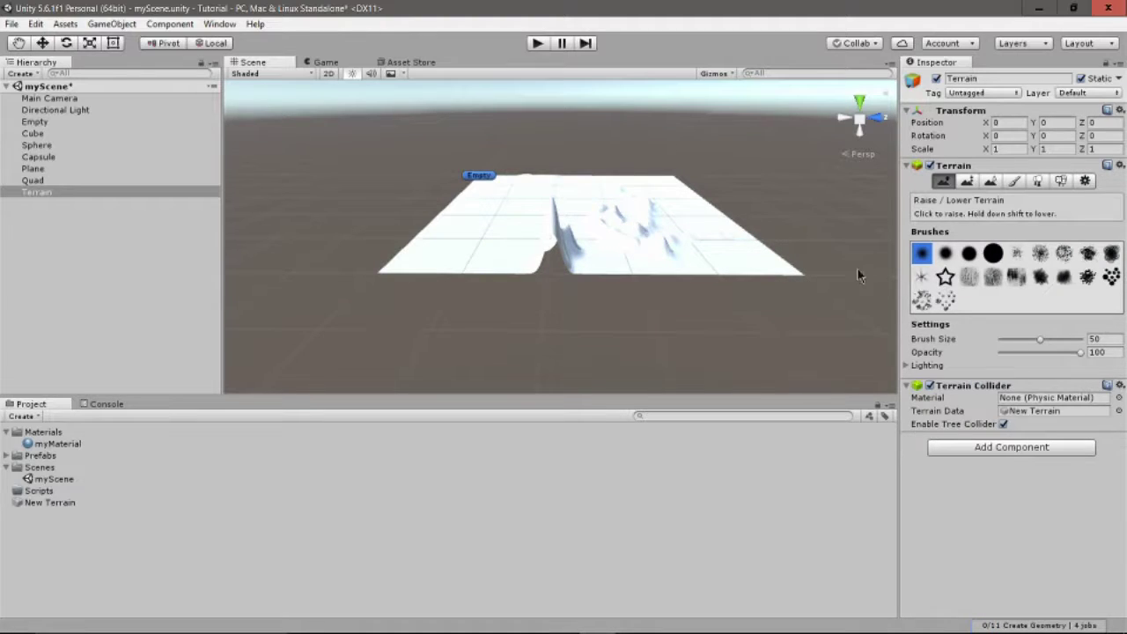
Raise a star-shaped group of peaks near the terrain's front corner with the star brush.
left_click(945, 278)
left_click_drag(743, 265, 743, 265)
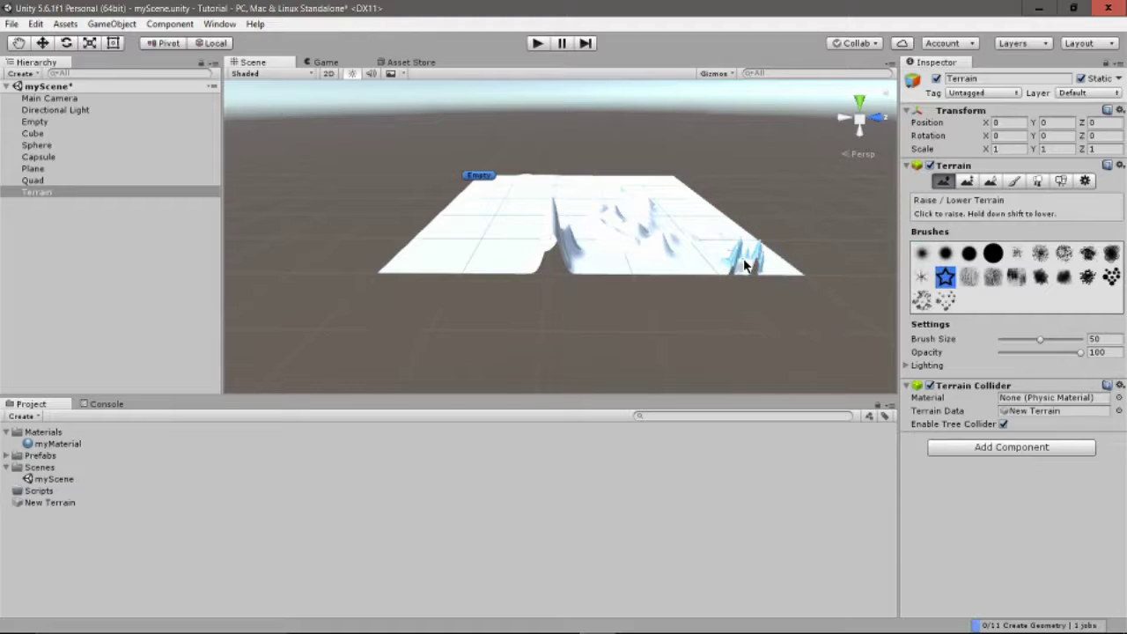
Delete the Terrain object from the scene and its New Terrain asset from the project.
left_click(89, 192)
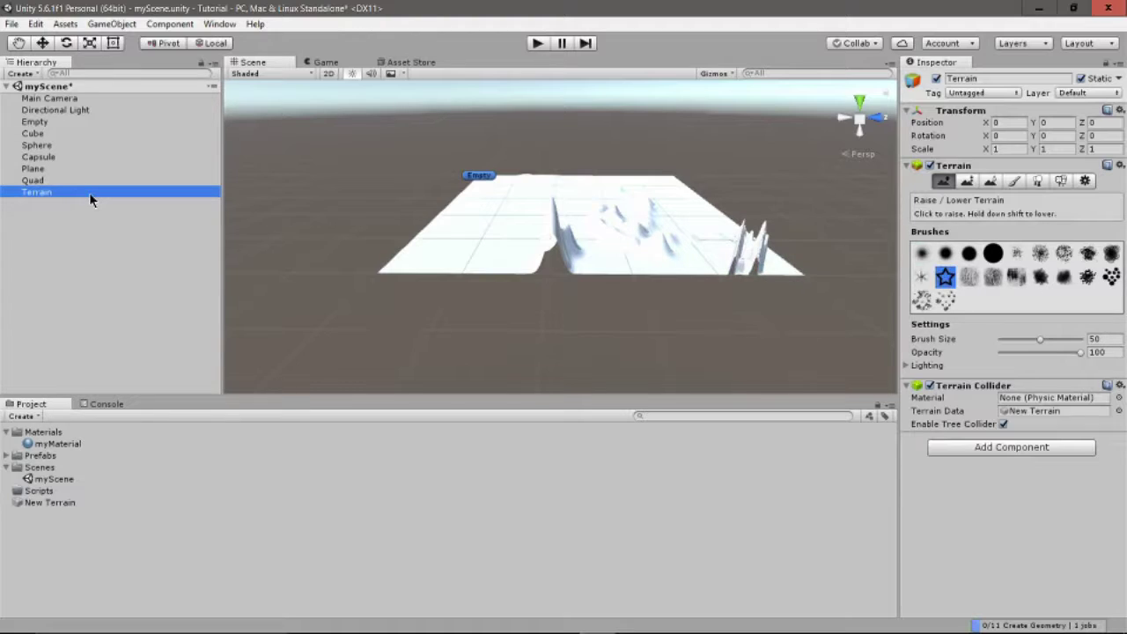
key("Delete")
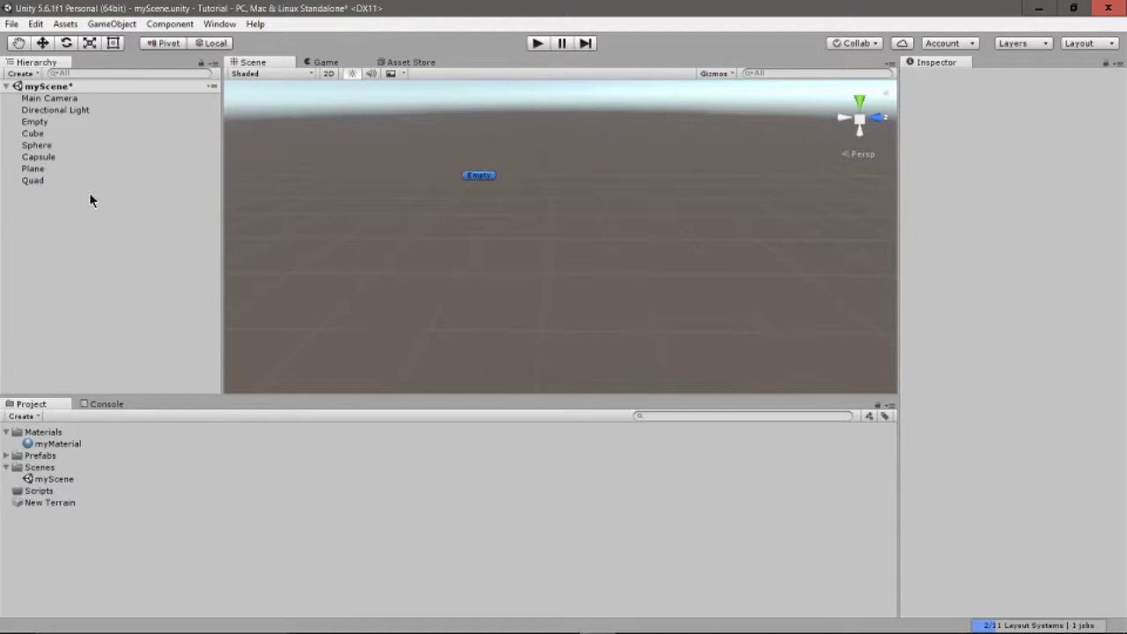
left_click(61, 503)
key("Delete")
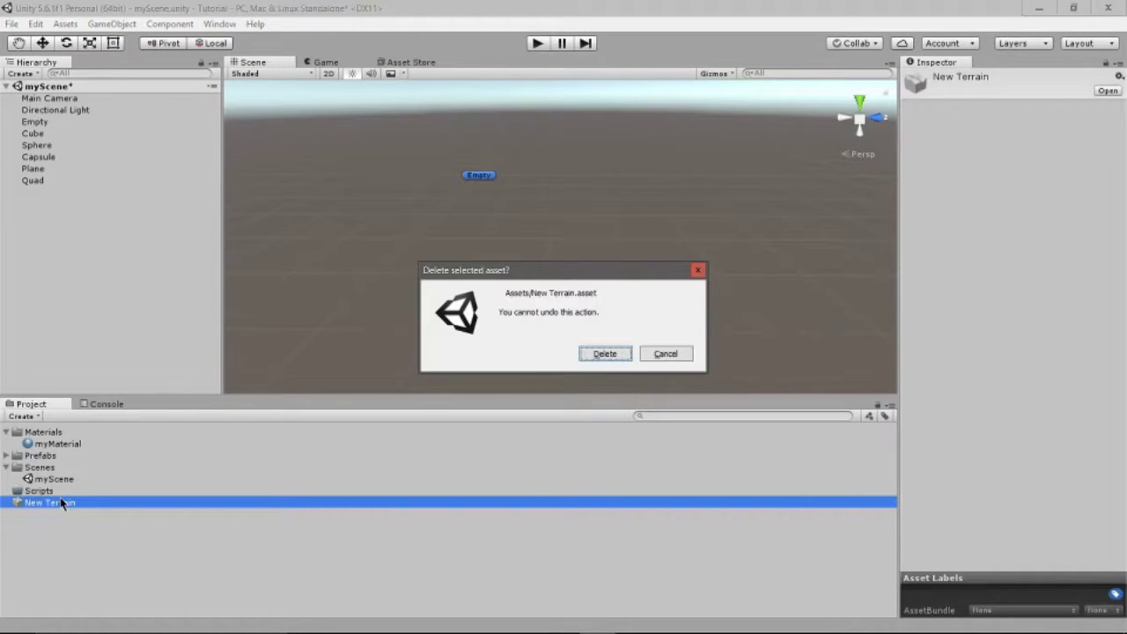
key("Return")
Add a 3D Tree object to the scene with the basic shapes.
left_click(98, 159)
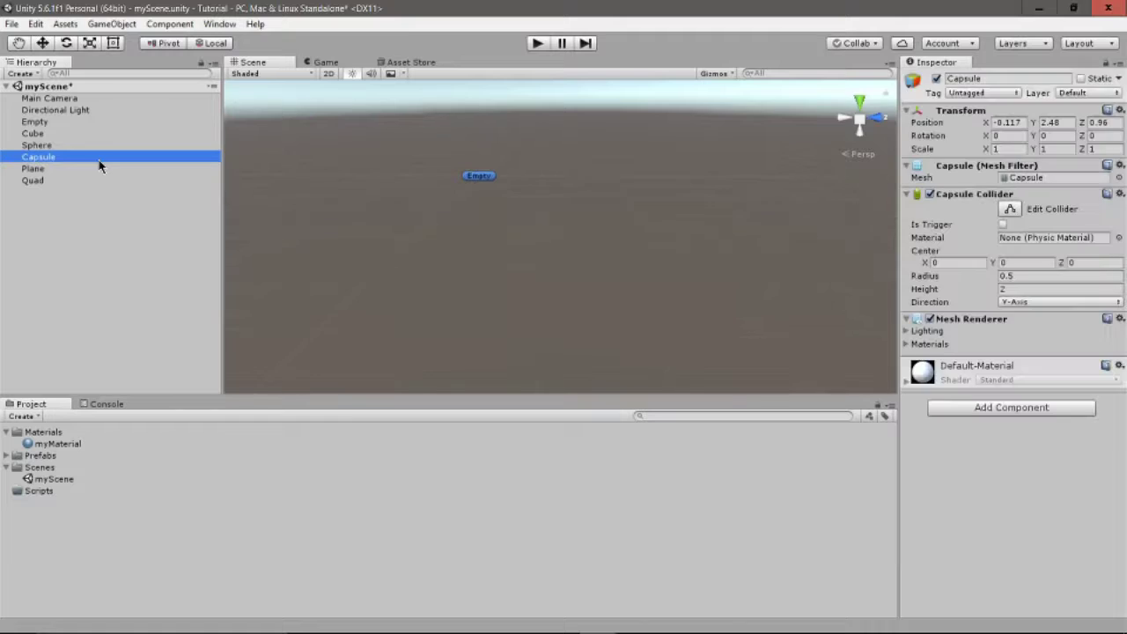
double_click(98, 165)
left_click_drag(633, 206, 874, 184, "alt")
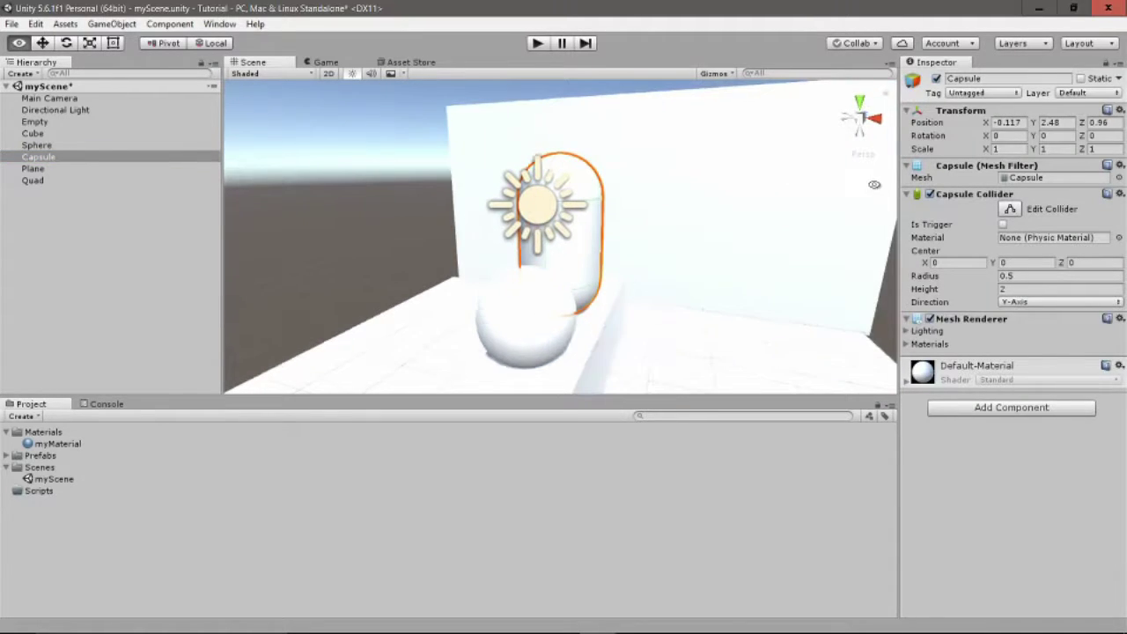
scroll(662, 367, "down", 6)
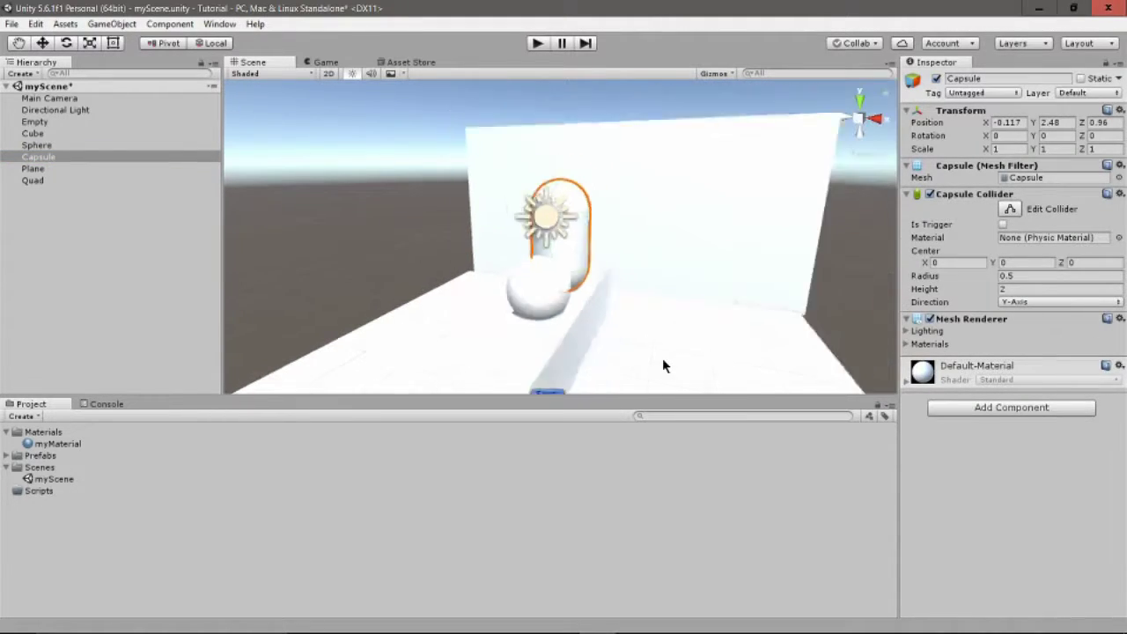
scroll(658, 373, "up", 2)
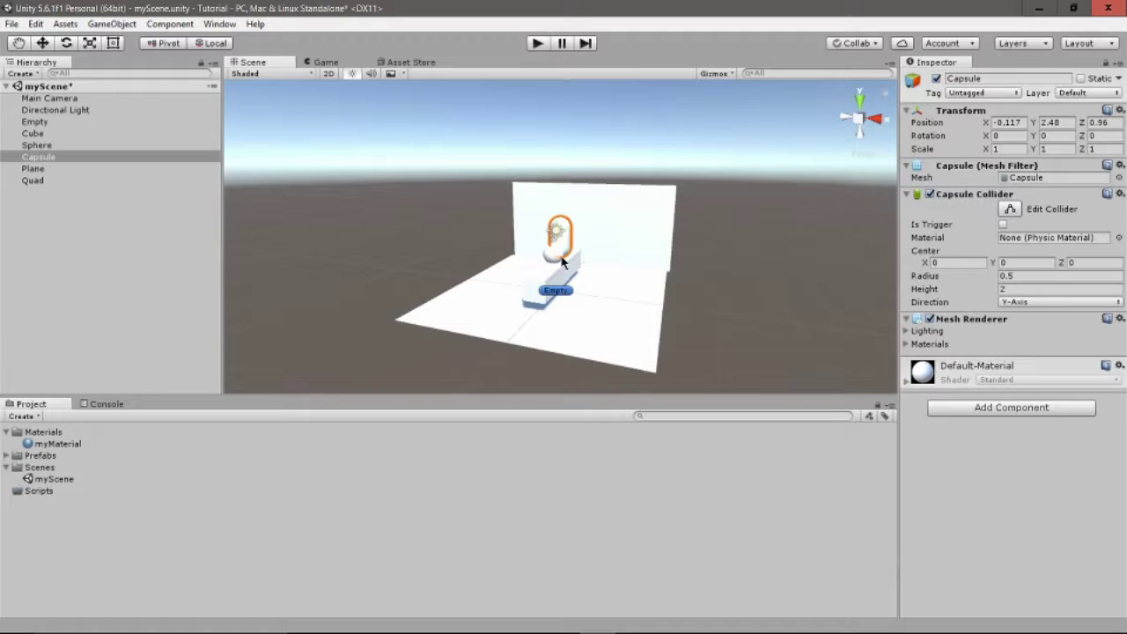
right_click(194, 279)
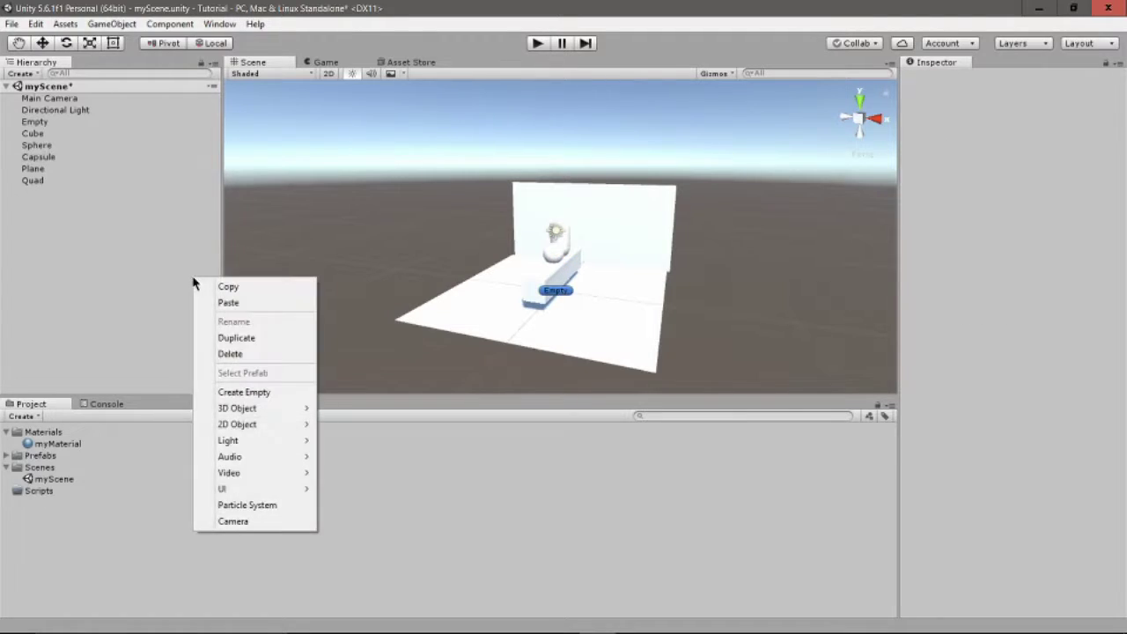
mouse_move(256, 407)
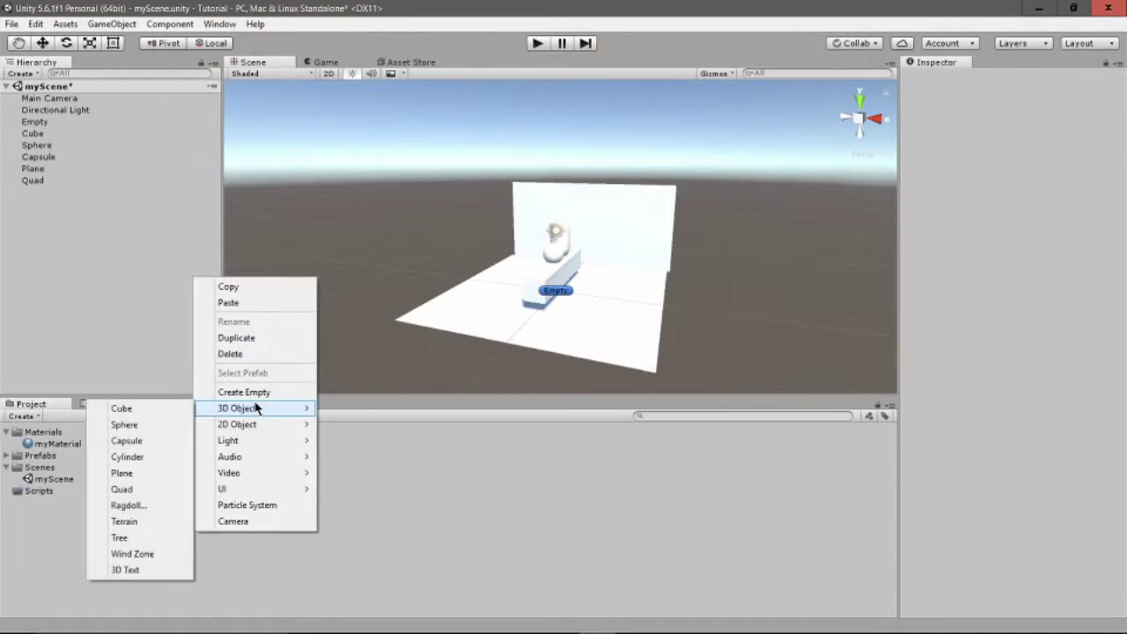
left_click(146, 537)
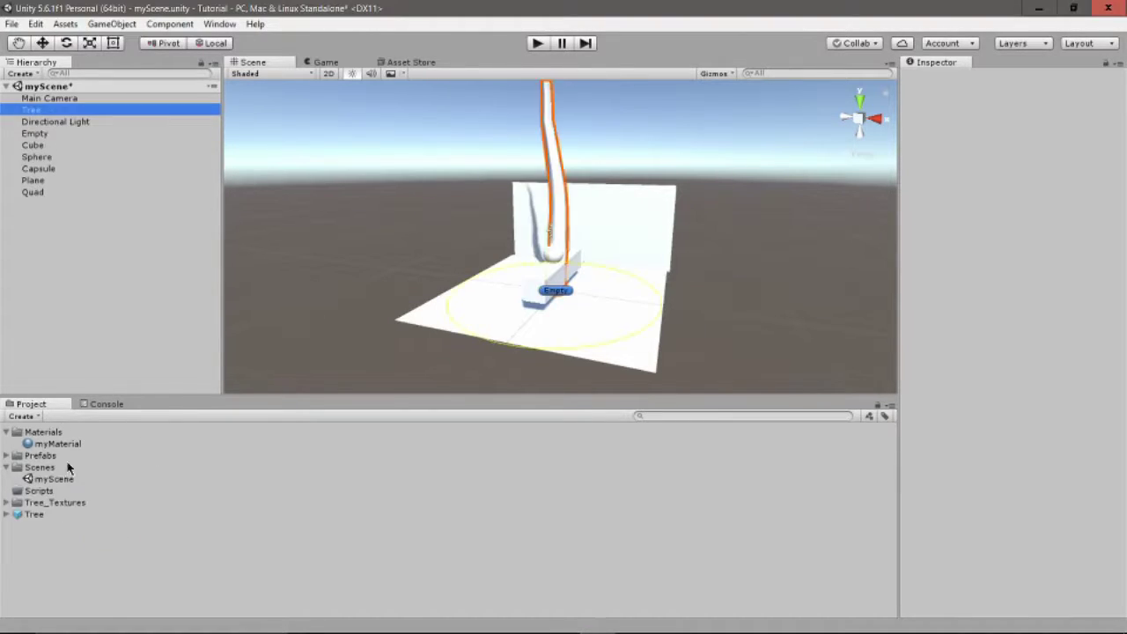
Move the tree to X -4.6 and Y -0.75 so it stands at the edge of the plane.
key("w")
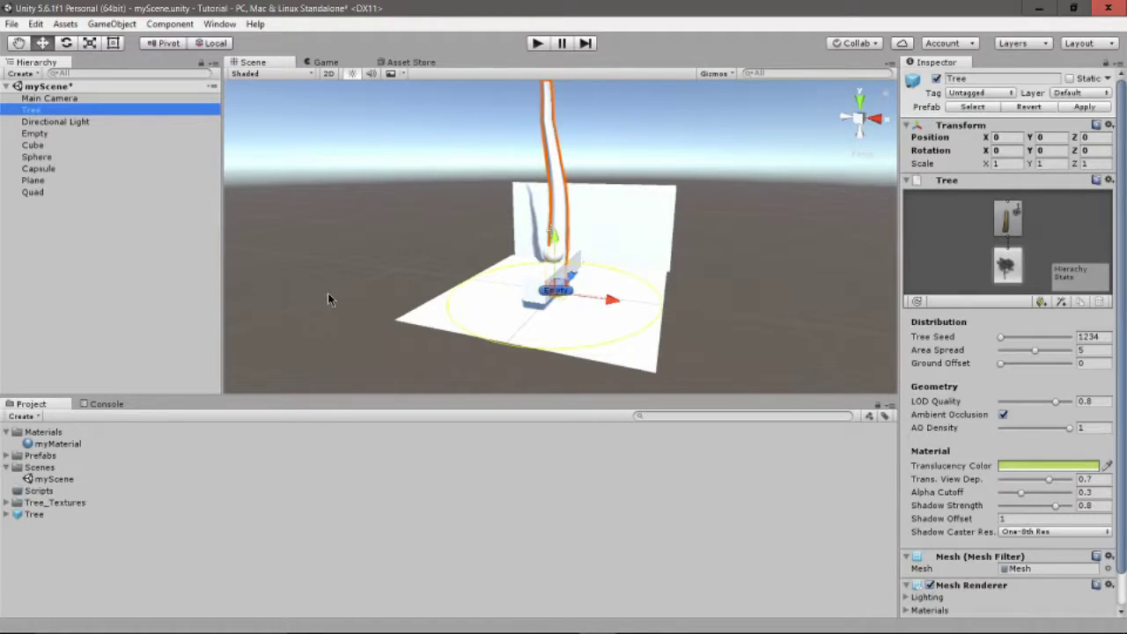
left_click_drag(614, 299, 527, 296)
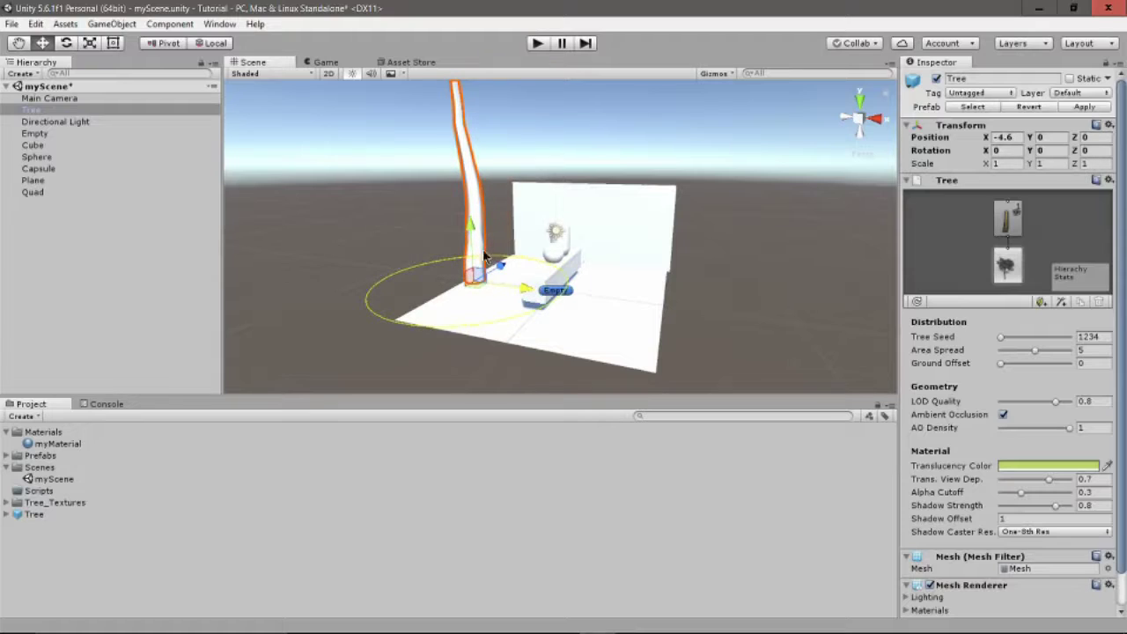
left_click_drag(476, 232, 474, 243)
scroll(473, 240, "up", 3)
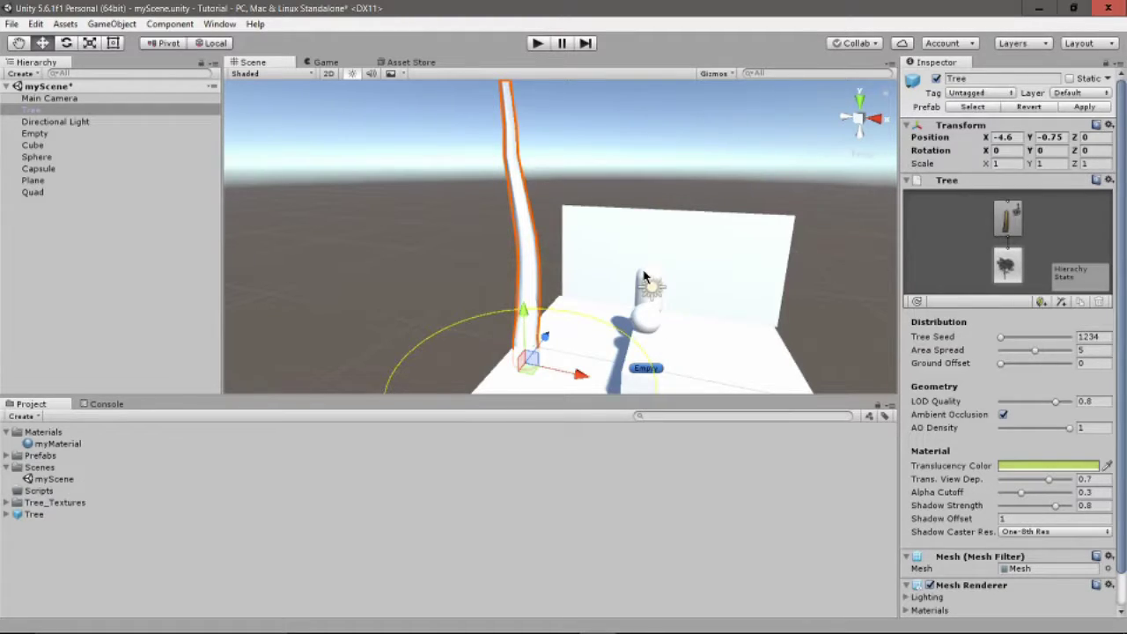
scroll(653, 282, "down", 1)
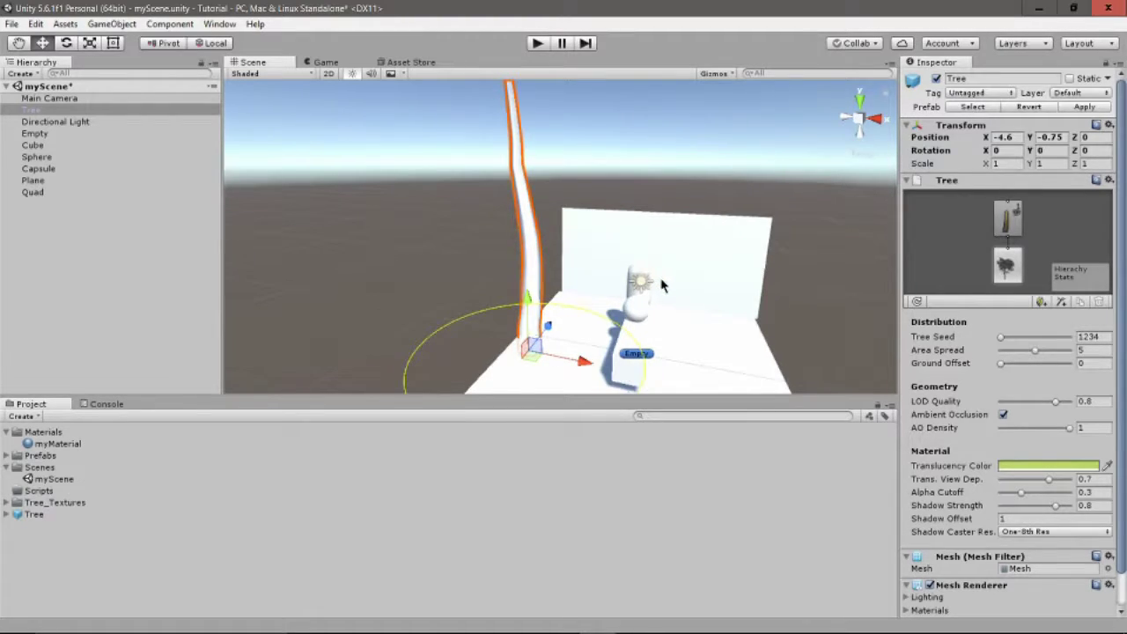
Try adding a leaf group to the tree root and moving its leaf up the trunk, and delete the group.
left_click(1040, 302)
left_click_drag(539, 350, 538, 332)
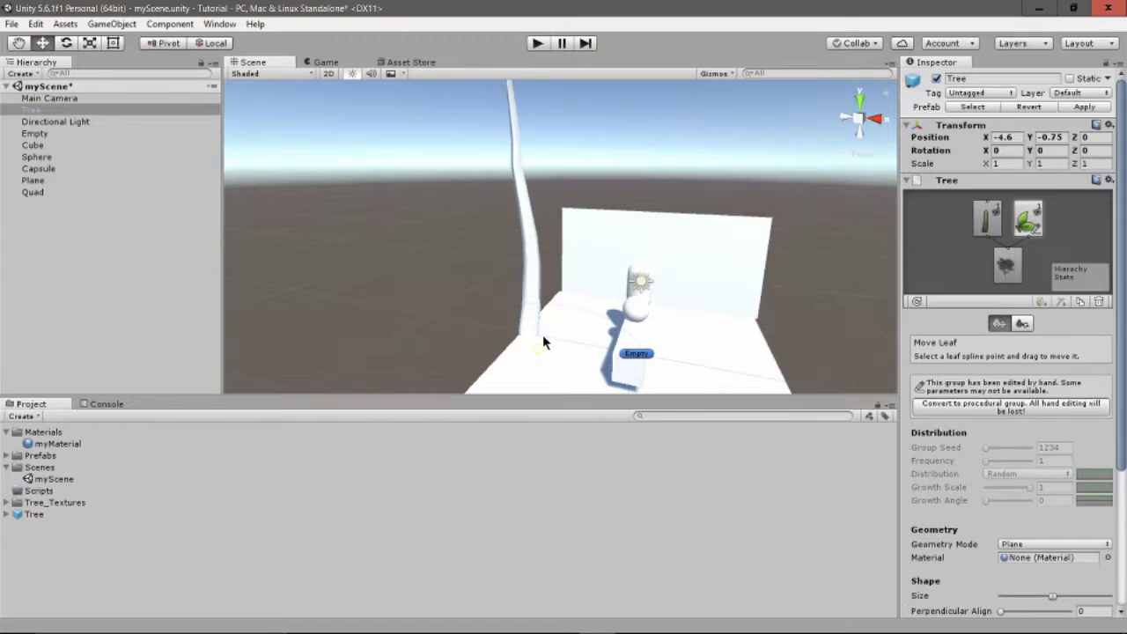
key("ctrl+z")
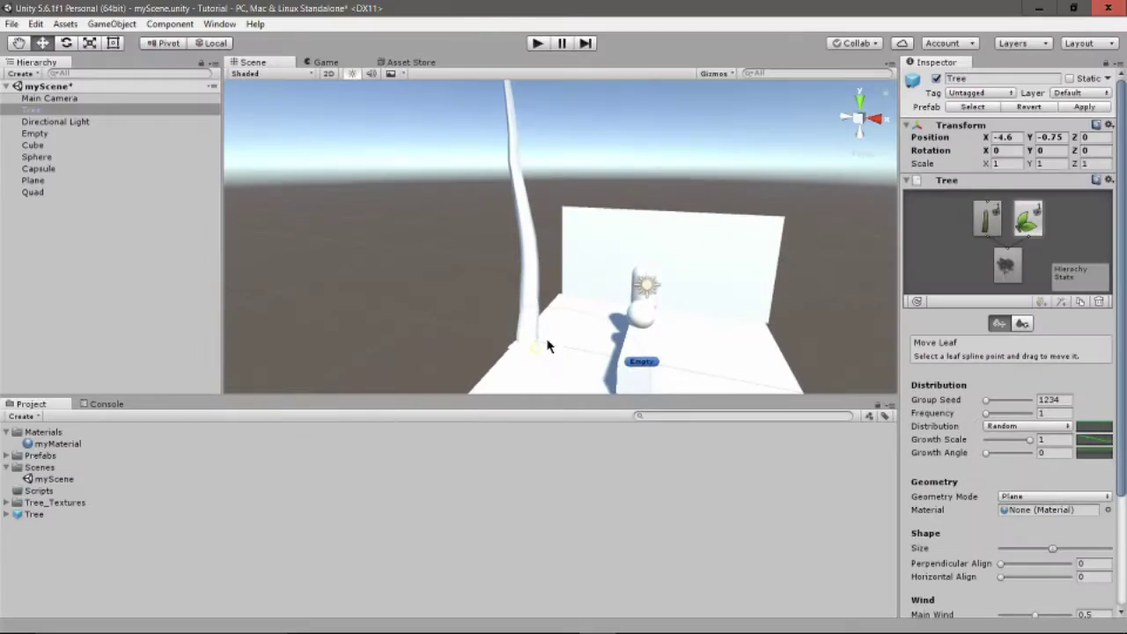
left_click_drag(533, 350, 534, 336)
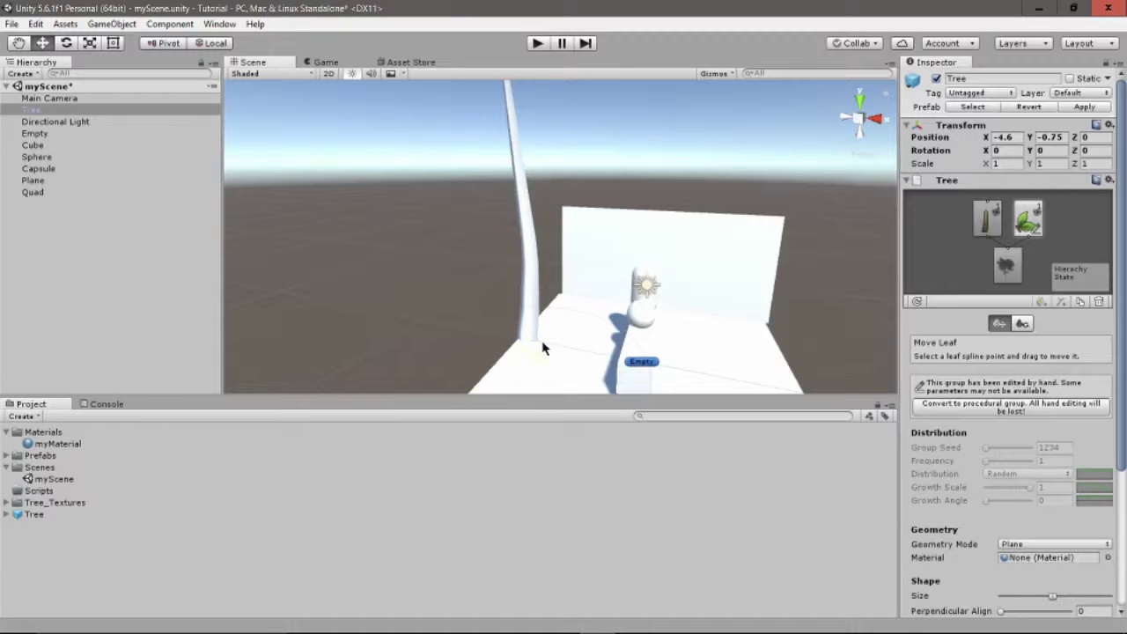
key("Delete")
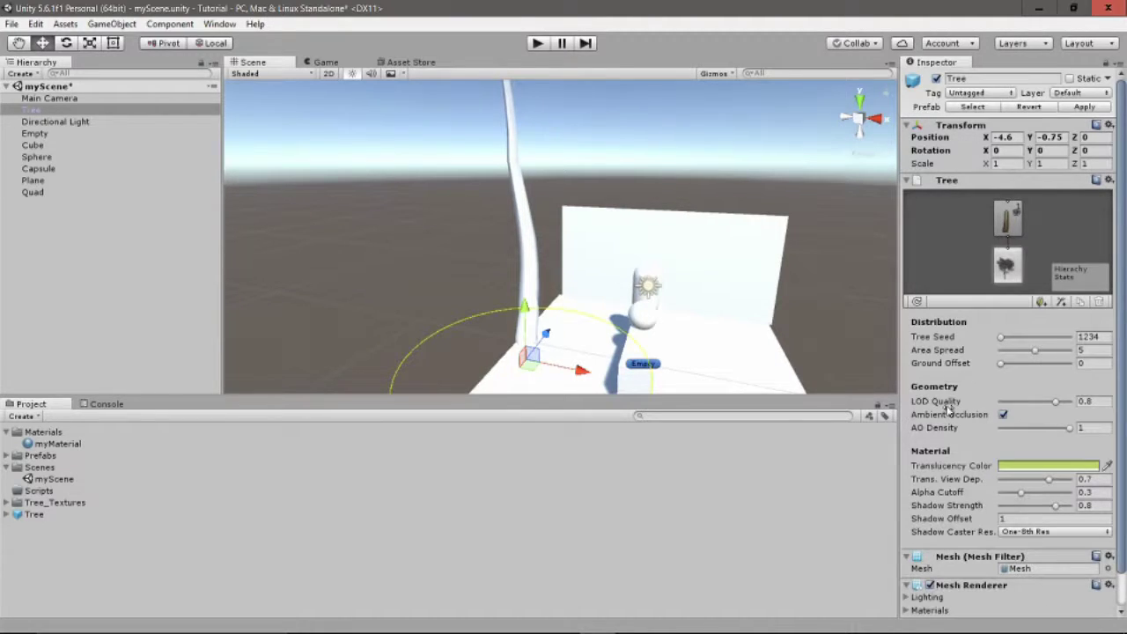
Add a second branch group to the tree root and move its upper spline points sideways to form a long, bent side branch.
left_click_drag(1021, 364, 997, 365)
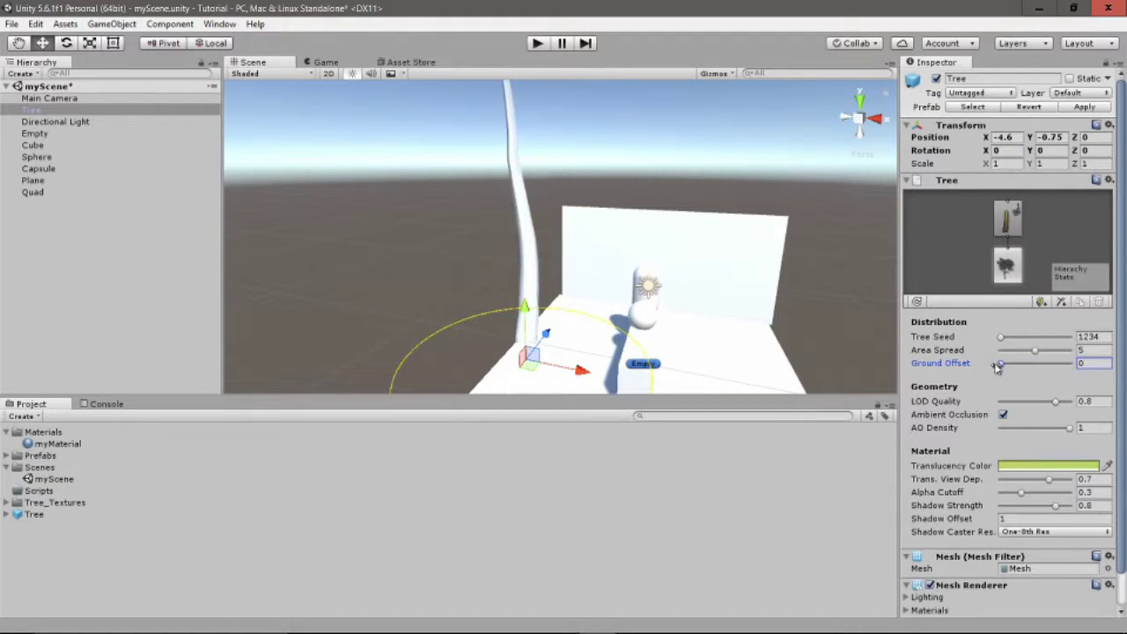
scroll(1010, 414, "down", 2)
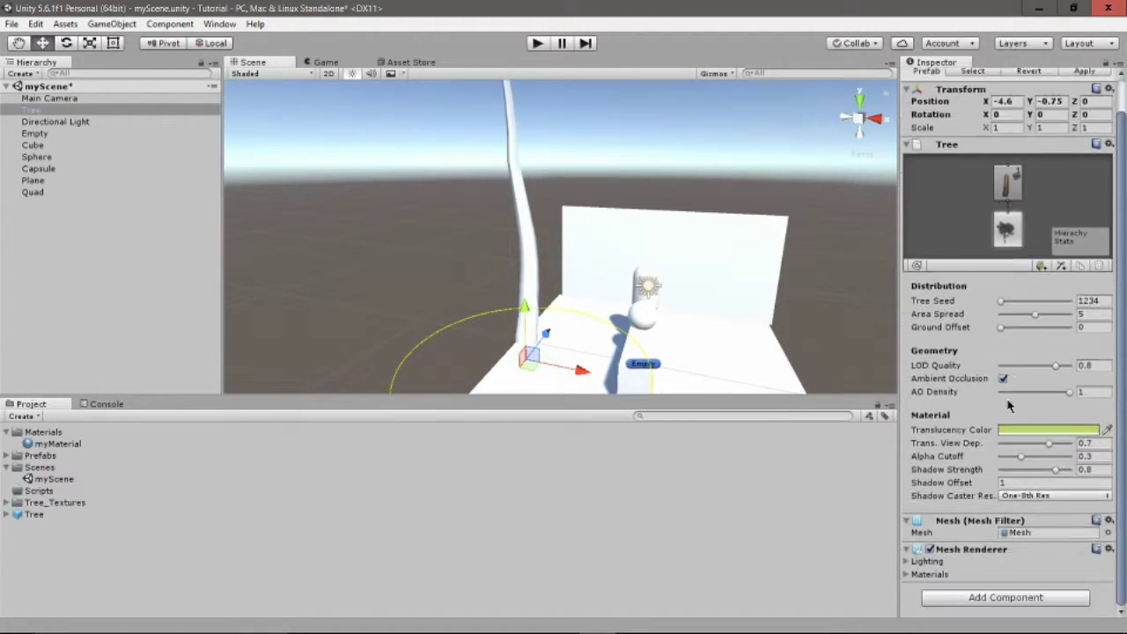
left_click(1061, 265)
left_click_drag(506, 104, 578, 112)
scroll(578, 112, "down", 5)
left_click_drag(523, 112, 619, 162)
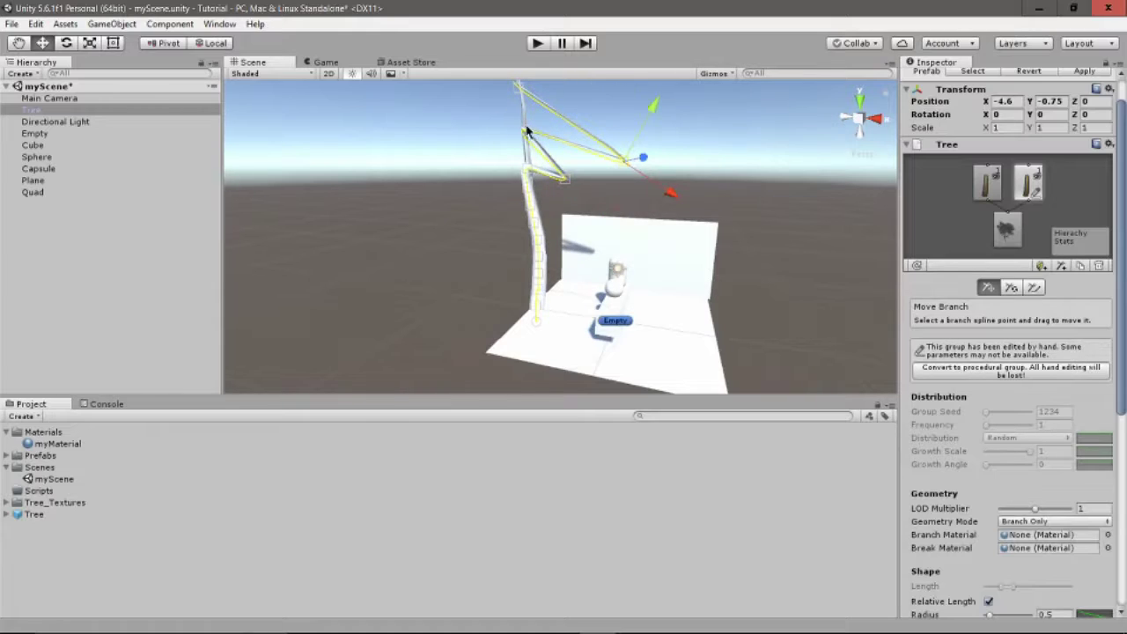
left_click_drag(524, 132, 598, 185)
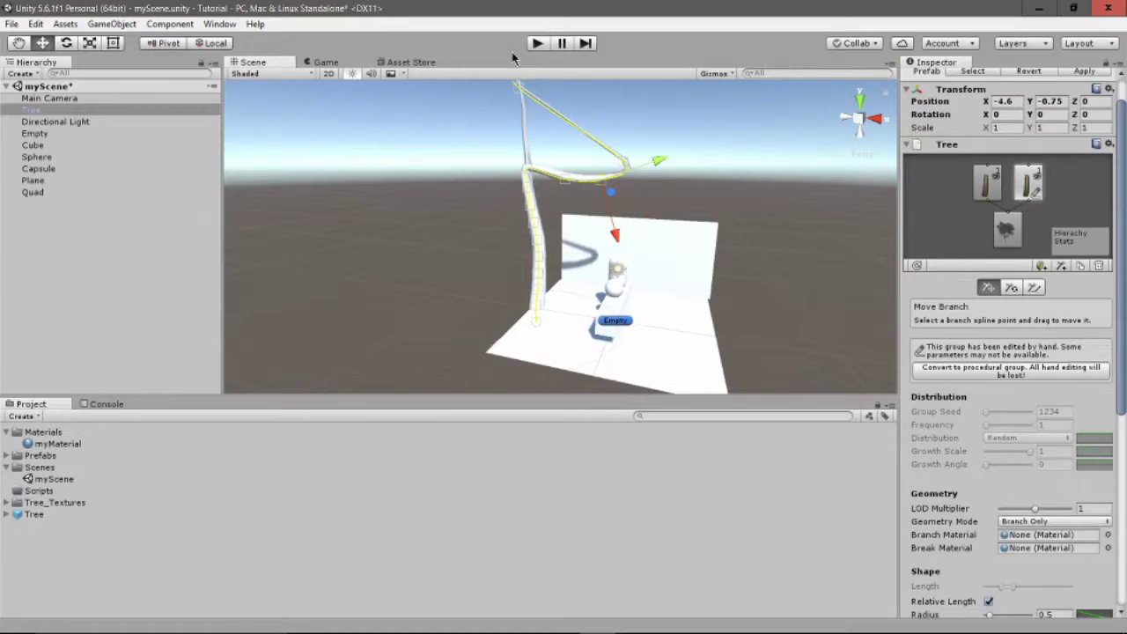
left_click_drag(522, 95, 666, 161)
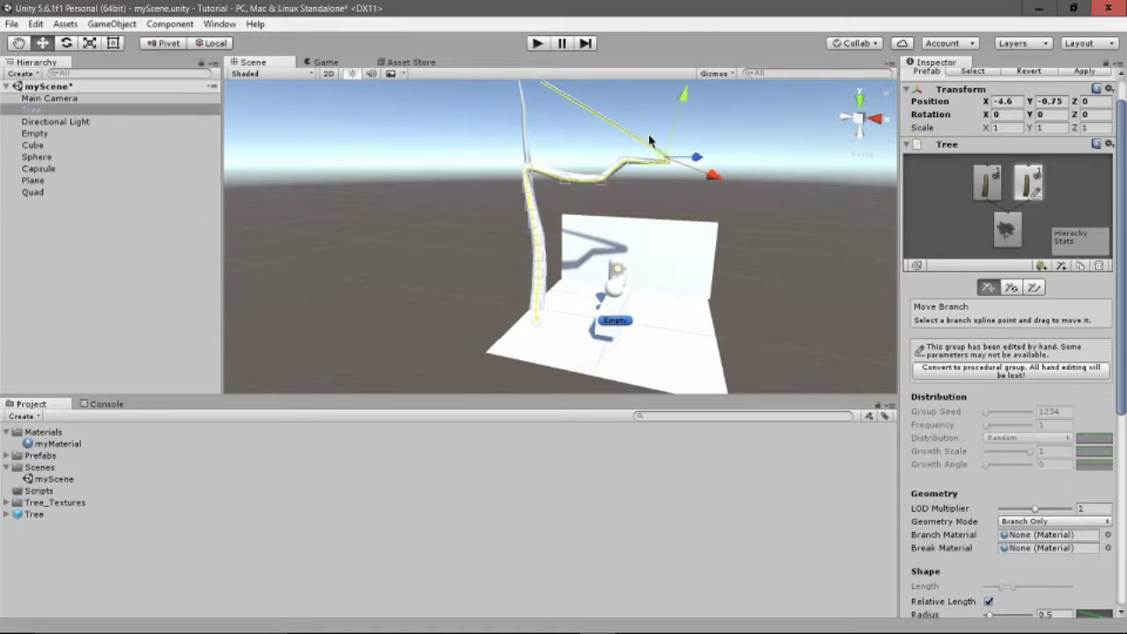
left_click_drag(523, 88, 702, 181)
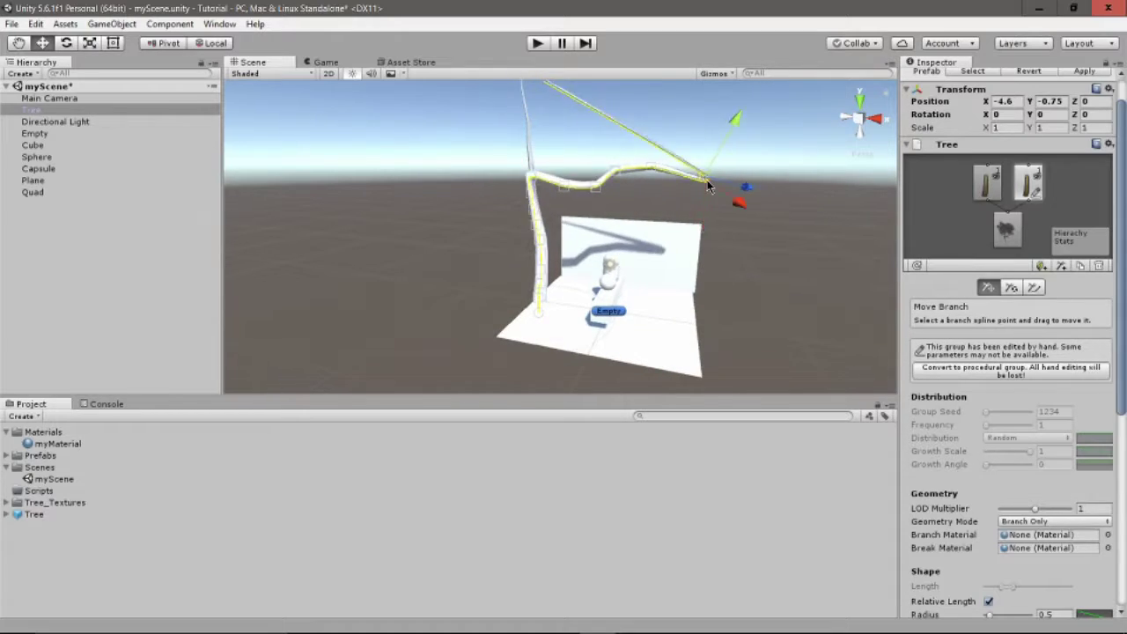
left_click_drag(528, 91, 717, 170)
scroll(541, 150, "up", 2)
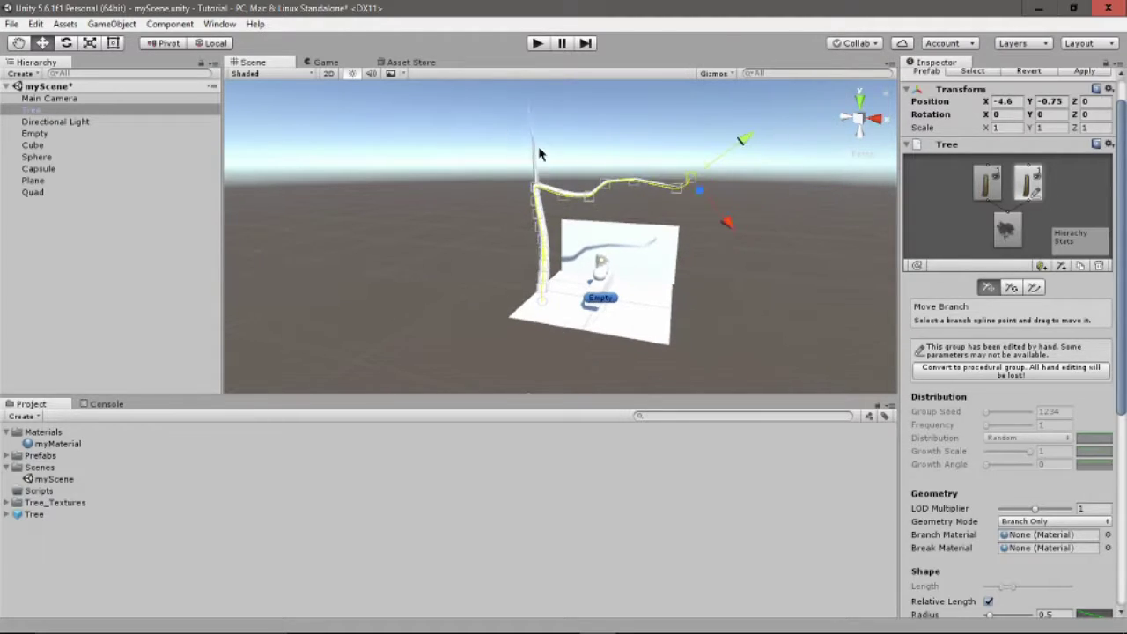
scroll(539, 151, "up", 5)
scroll(539, 150, "down", 5)
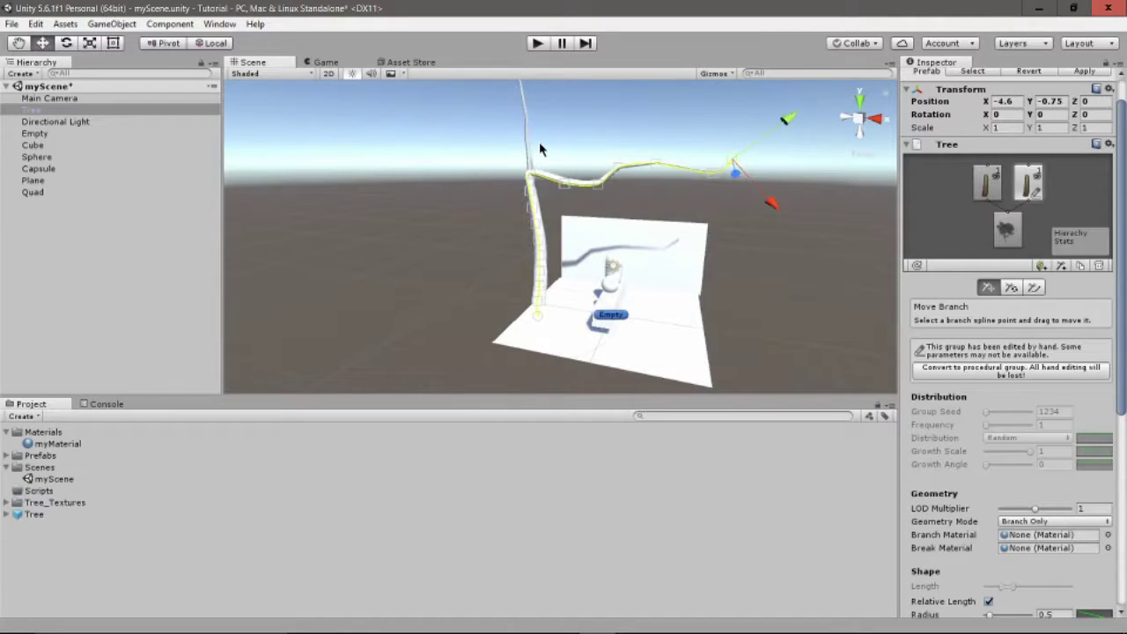
left_click(539, 141)
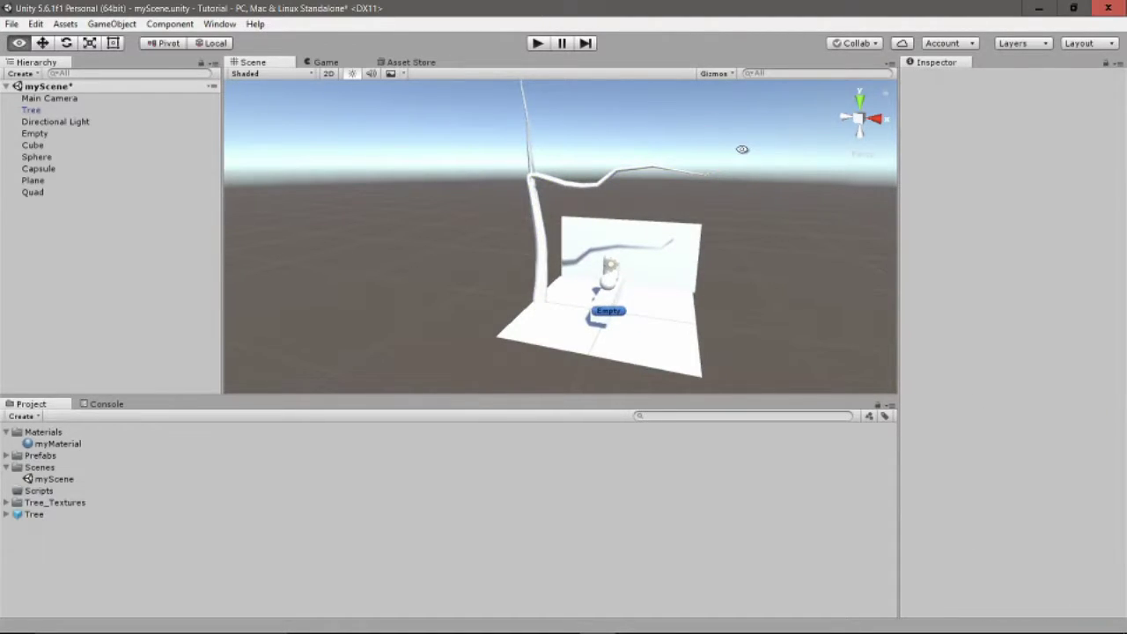
Add two leaf groups to the hand-shaped side branch and place their leaves near the branch tip.
left_click_drag(745, 149, 814, 169, "alt")
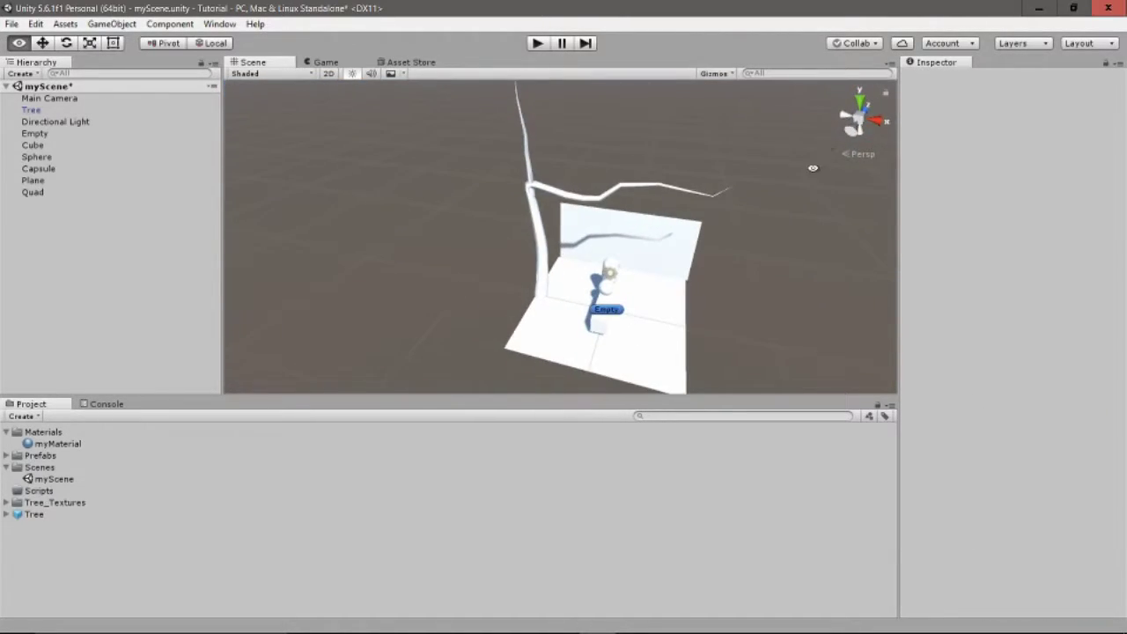
left_click_drag(569, 230, 516, 209, "alt")
left_click(516, 209)
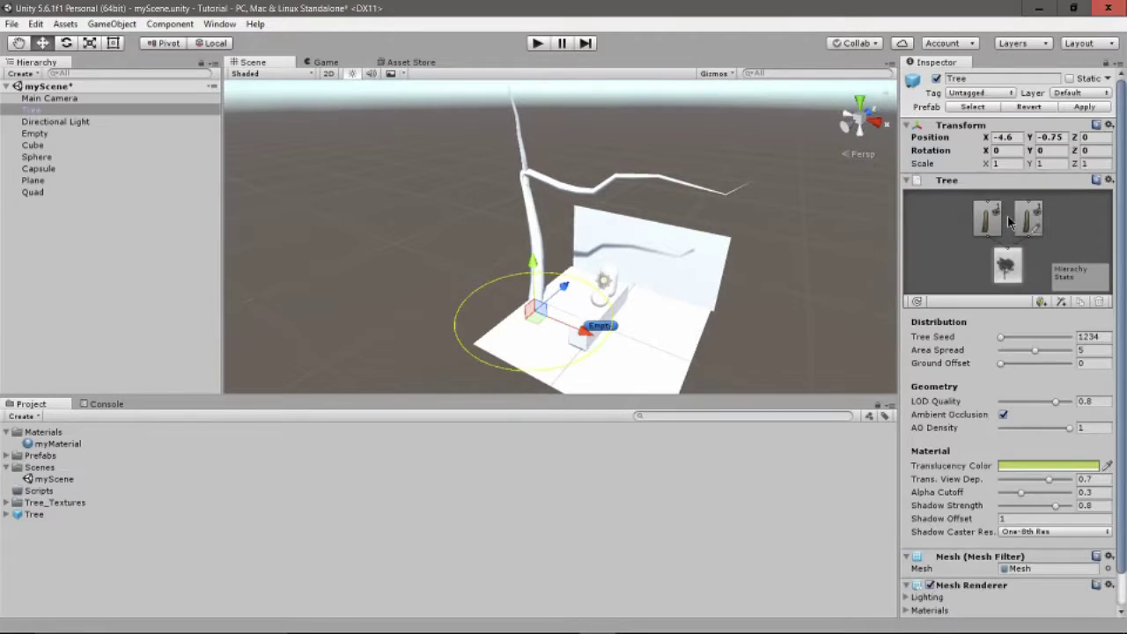
left_click(990, 222)
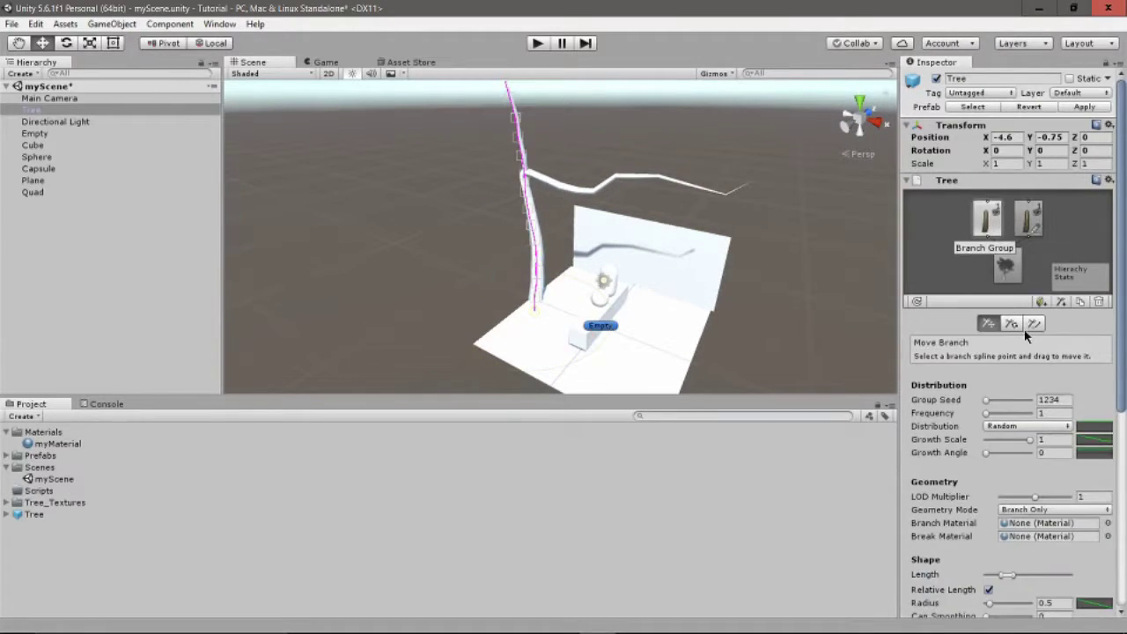
left_click(1028, 227)
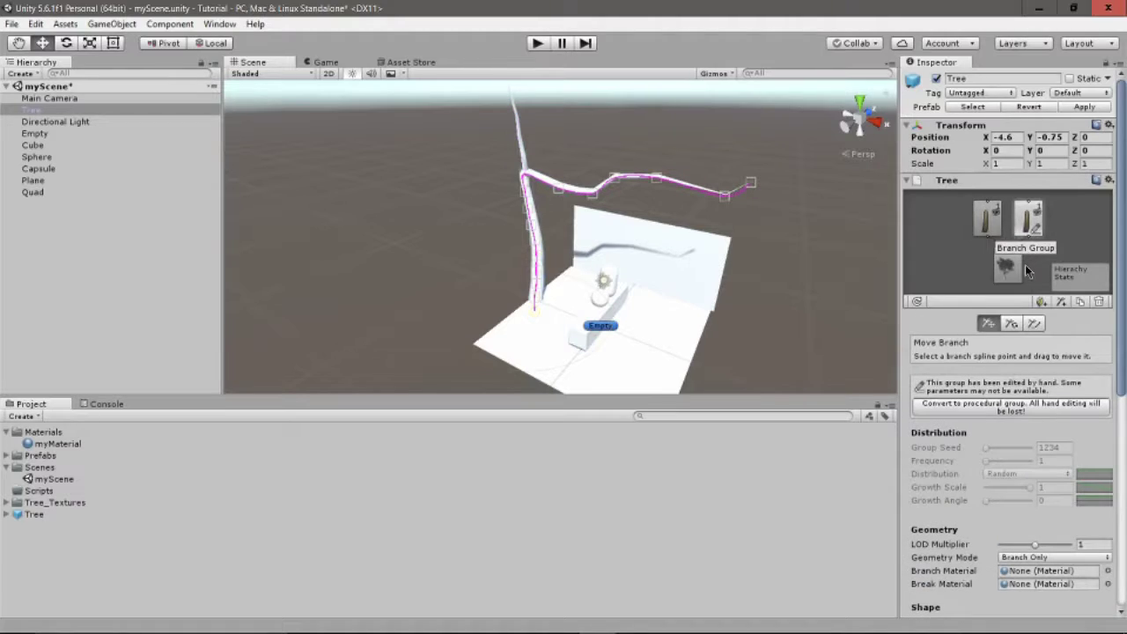
left_click(1040, 302)
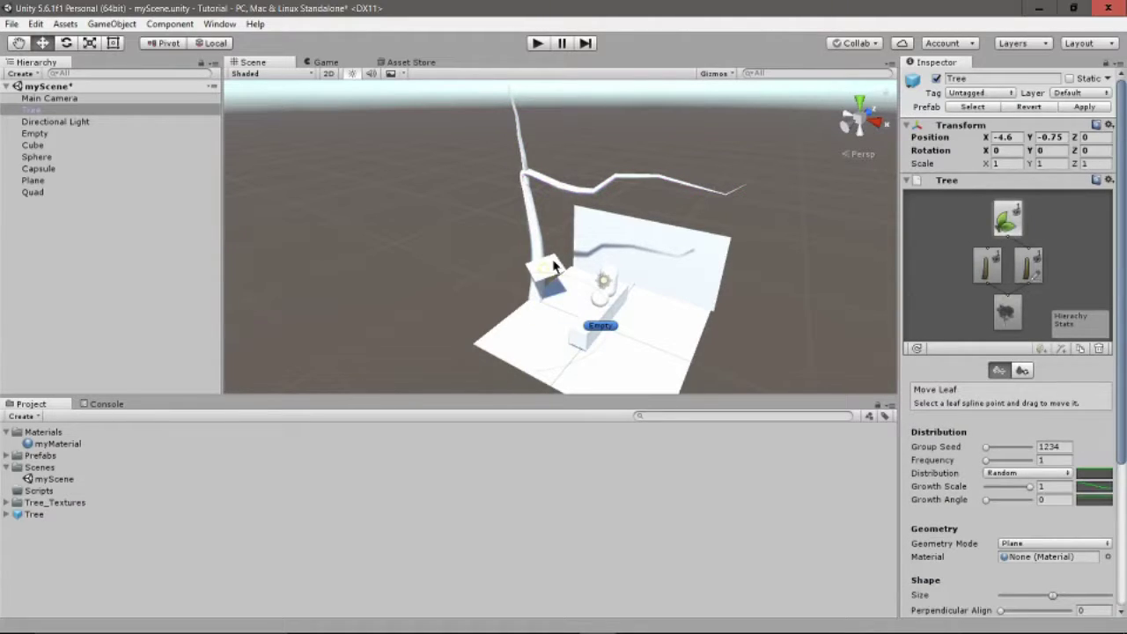
left_click_drag(546, 275, 730, 190)
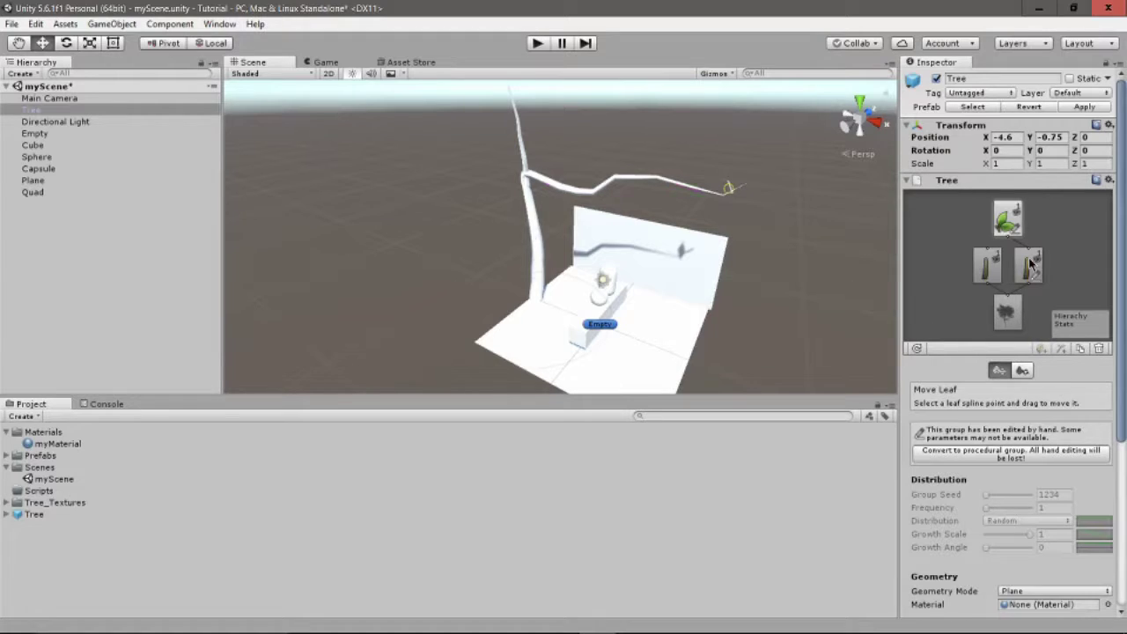
left_click(1028, 265)
left_click(1041, 349)
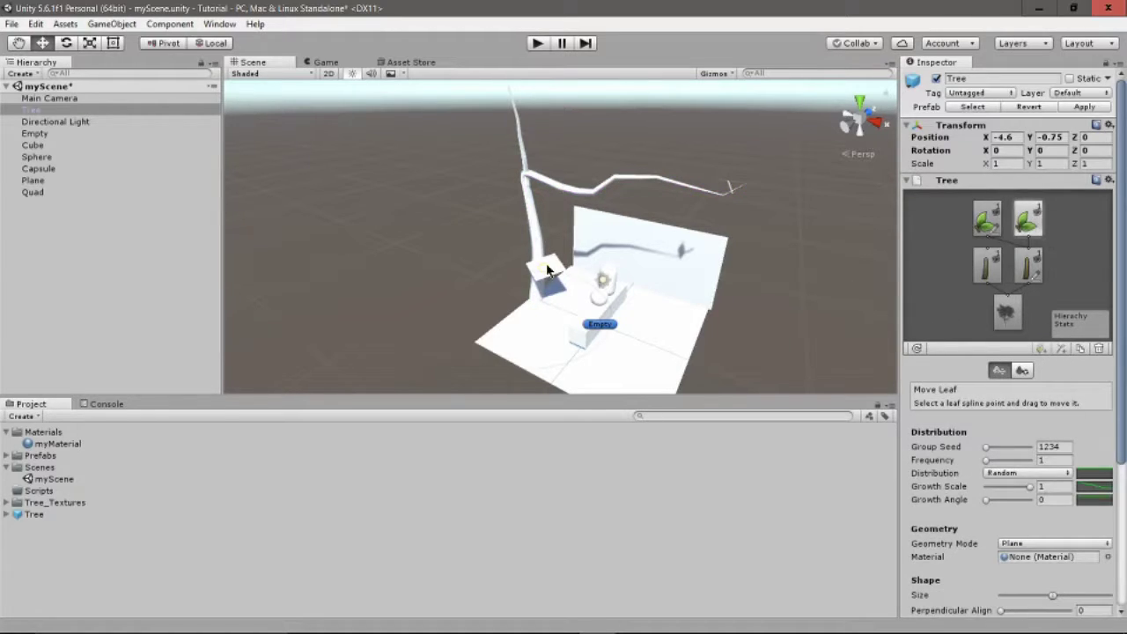
Create a Wind Zone and move it above the plane to X 3.4, Y 6.6 and Z -3.07.
right_click(101, 242)
mouse_move(210, 375)
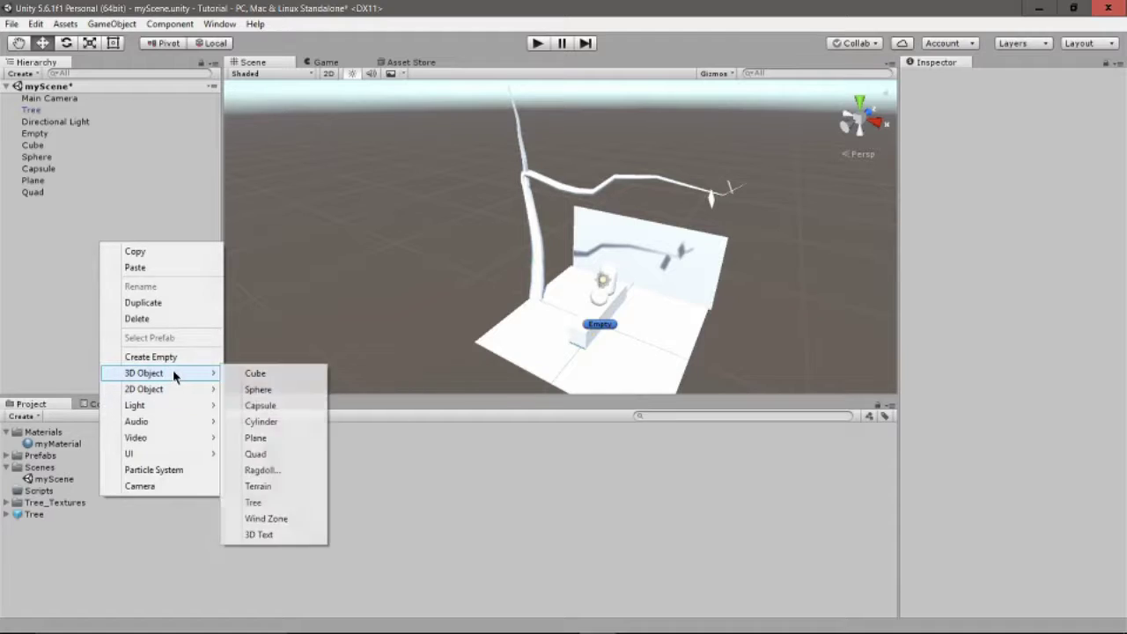
left_click(289, 519)
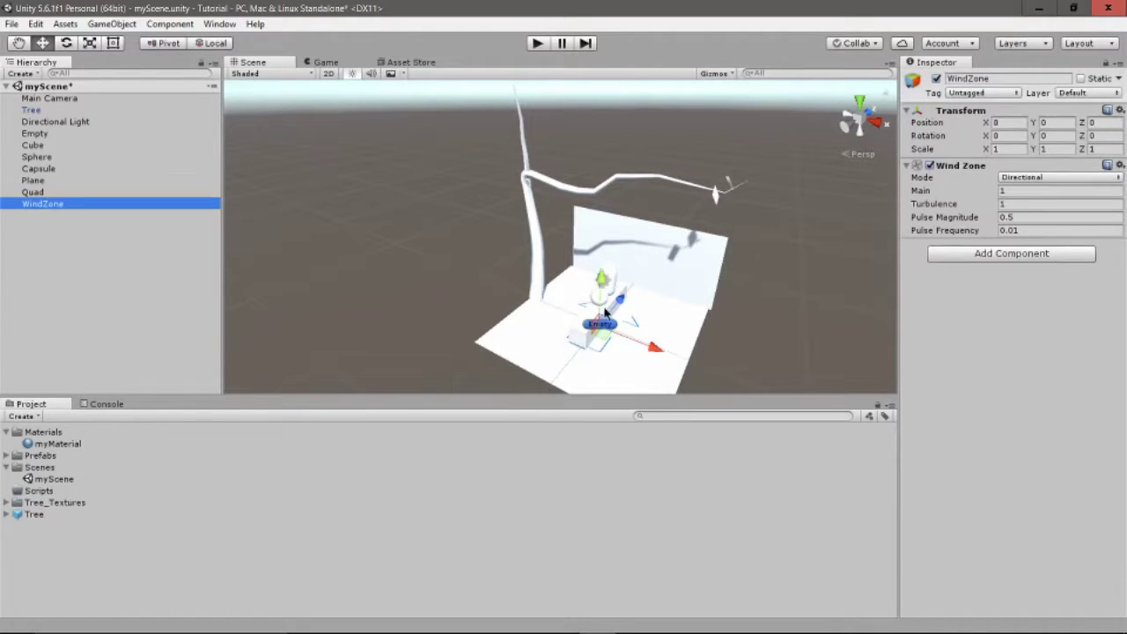
left_click_drag(612, 308, 467, 295)
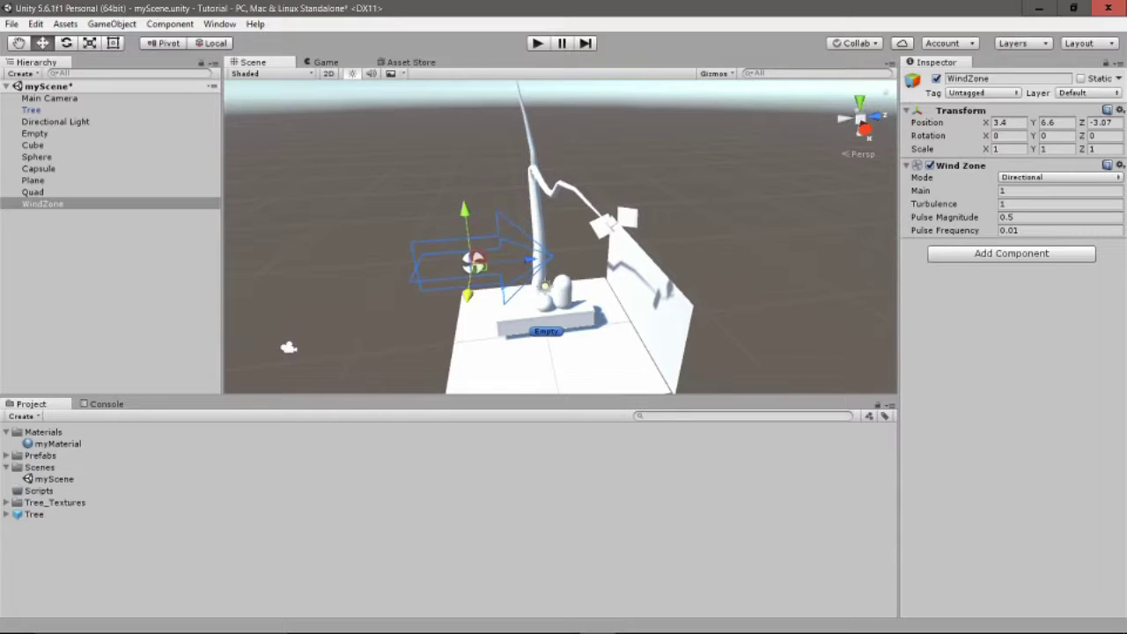
key("ctrl+p")
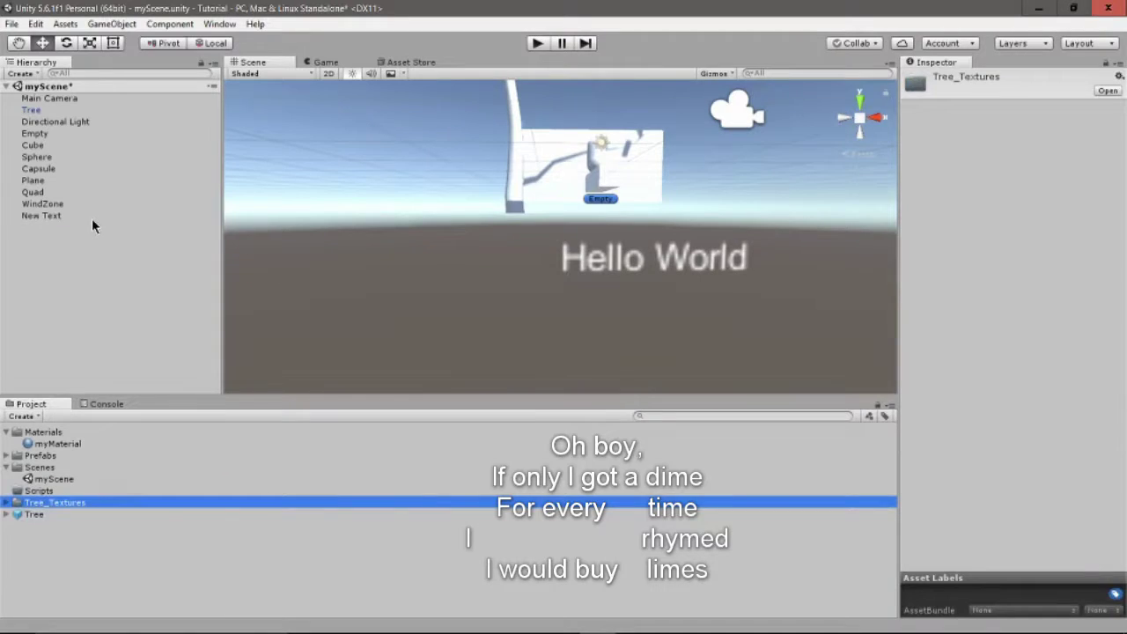
Replace the 3D text's content with two lines: "Hey I'm Text!" and "What is your name?".
left_click(92, 217)
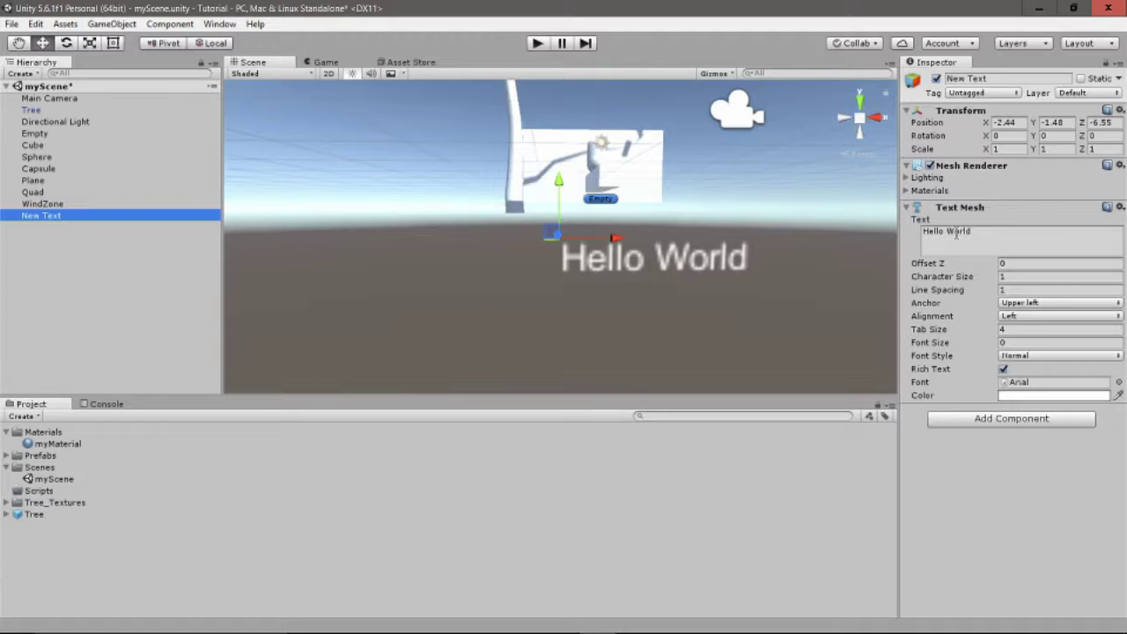
left_click(956, 233)
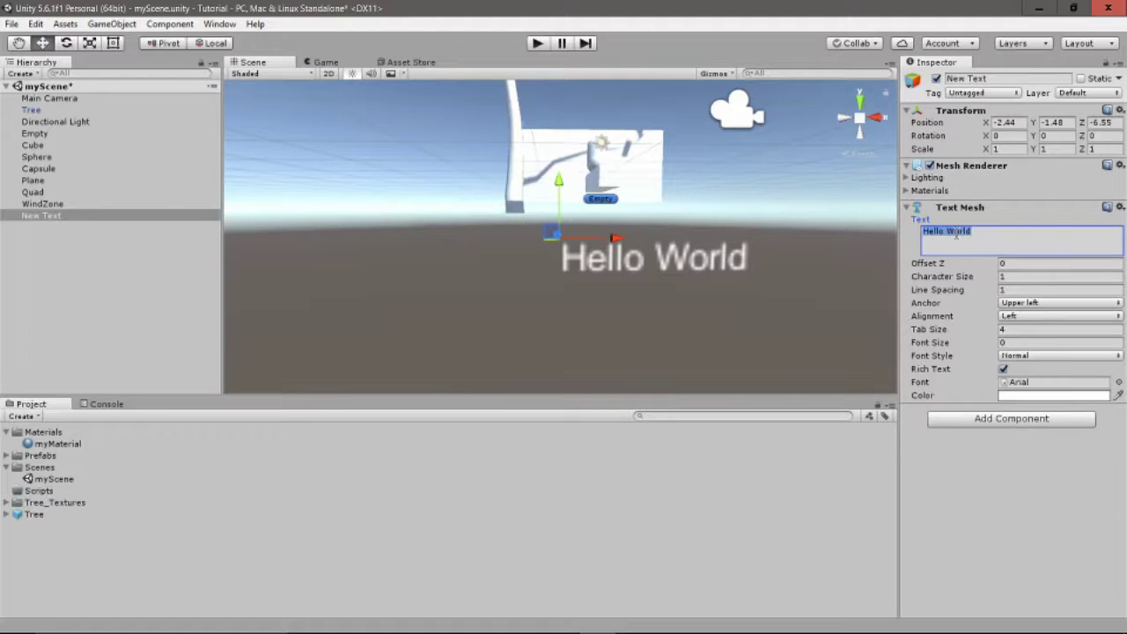
type("Hey I'm S")
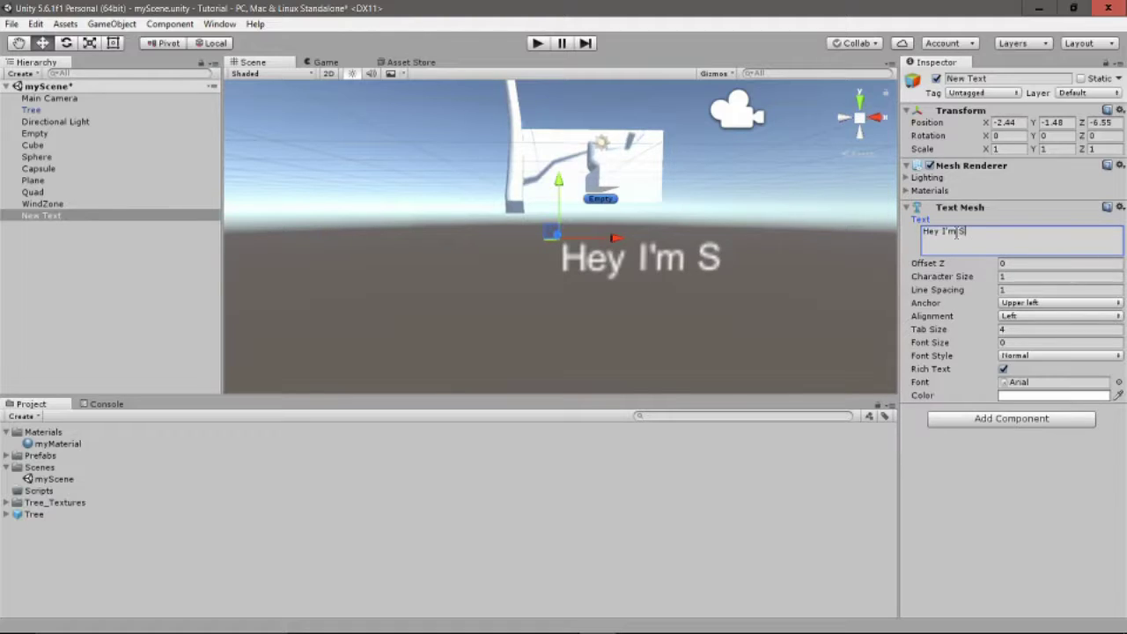
key("BackSpace")
type("Tecx")
key("BackSpace")
type("t")
key("BackSpace")
type("x")
key("BackSpace")
key("BackSpace")
type("xt!")
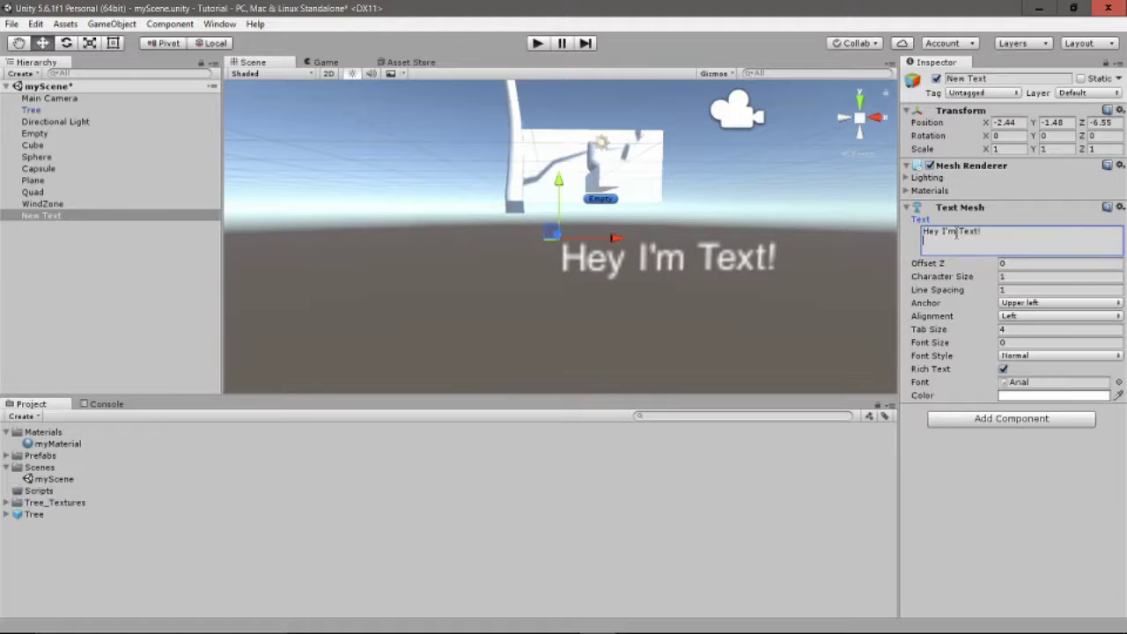
key("Return")
type("What is your name?")
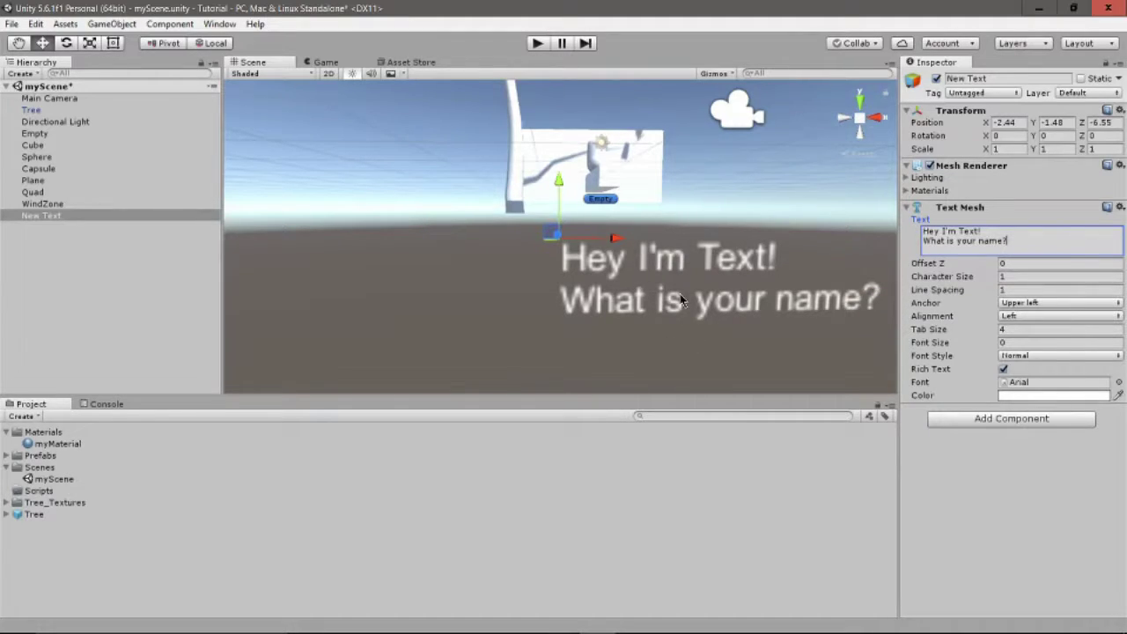
Try moving the text object and raising its Offset Z to 5.74, and undo both changes.
right_click_drag(810, 253, 872, 255)
key("f")
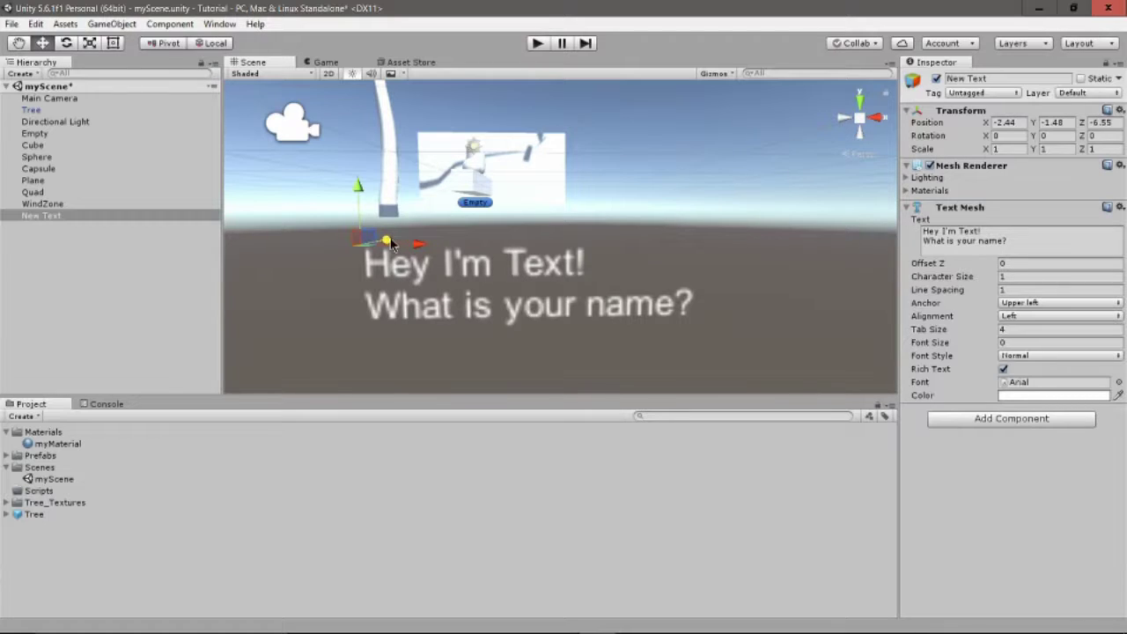
left_click_drag(392, 243, 571, 203)
key("ctrl+z")
left_click_drag(964, 264, 567, 261)
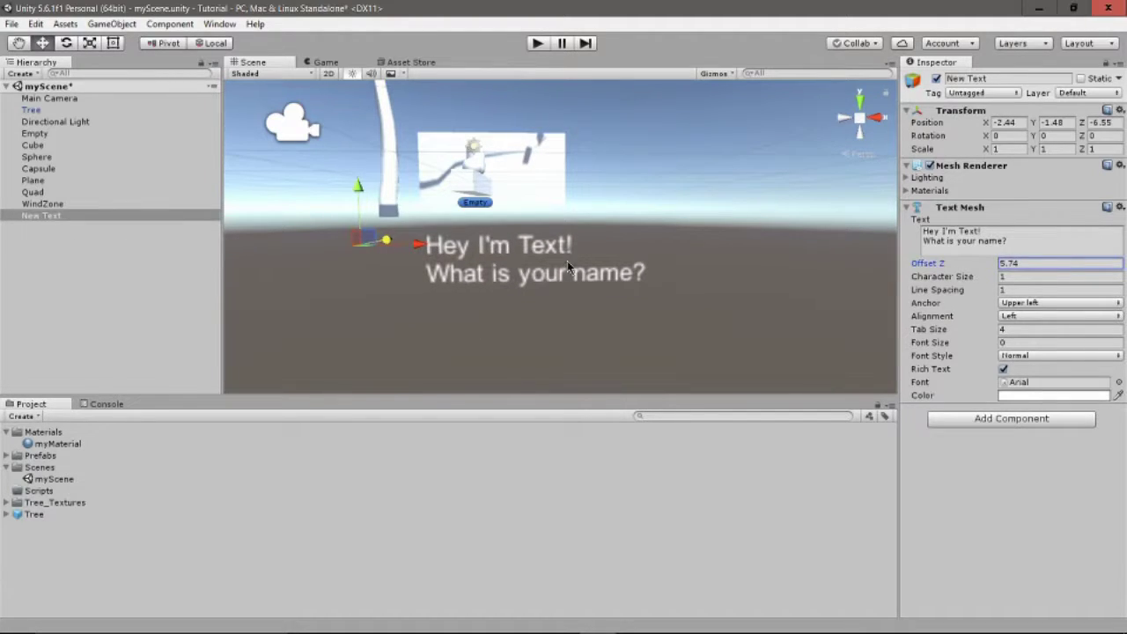
key("ctrl+z")
key("ctrl+y")
key("ctrl+z")
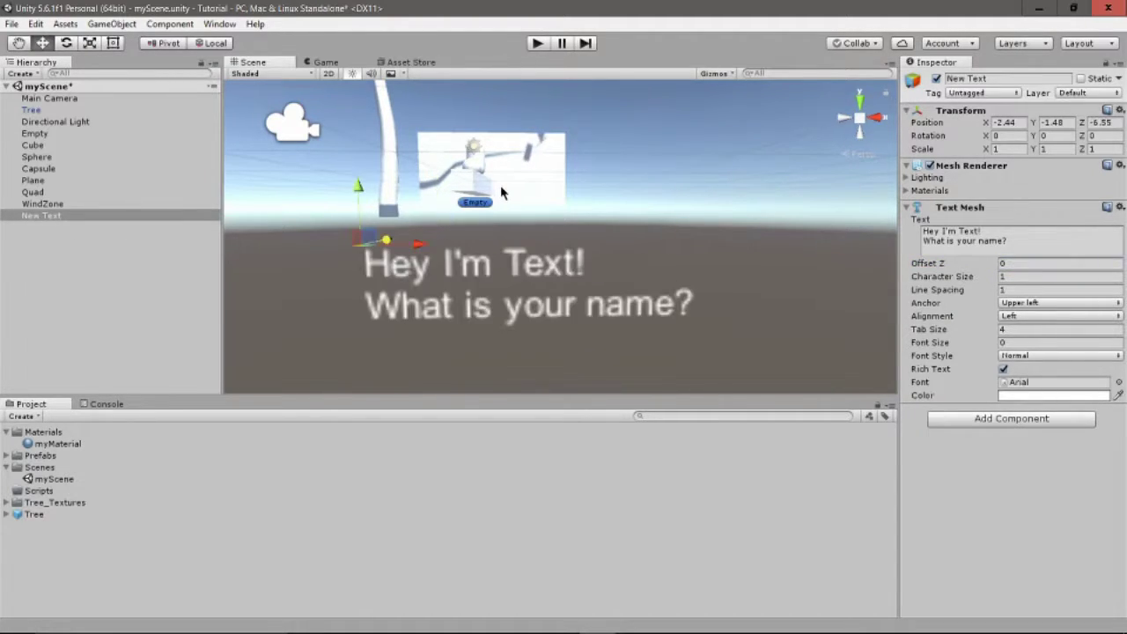
Compare Offset Z values of 8.46 and 6.87 with moving the text along Z to 0.77, and undo the changes.
left_click_drag(949, 265, 56, 268)
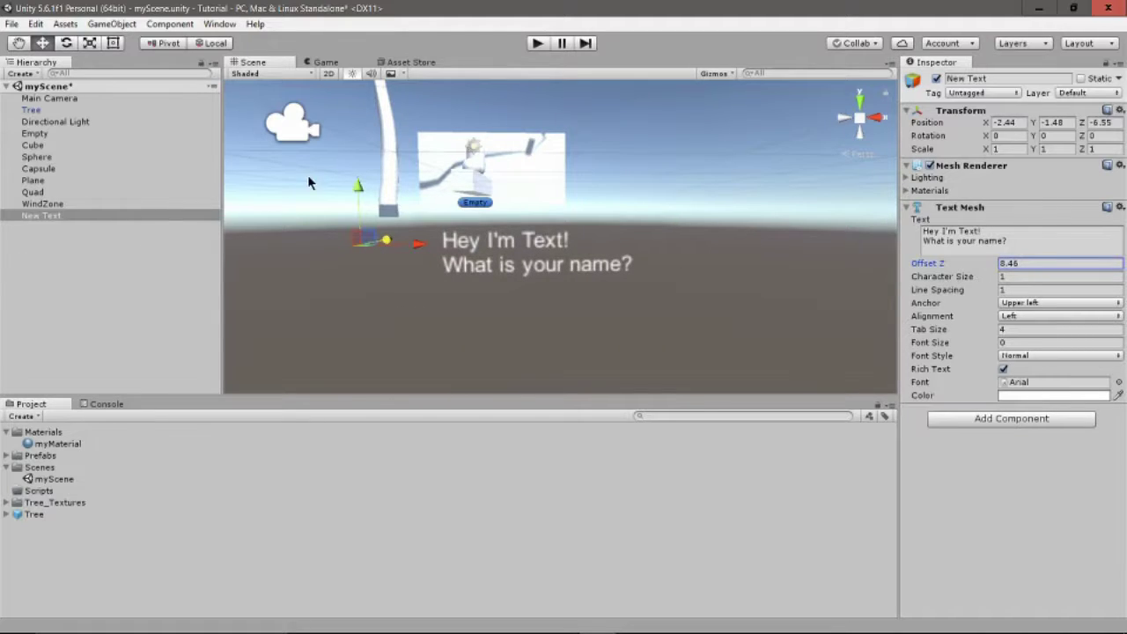
left_click_drag(276, 197, 125, 272, "alt")
key("ctrl+z")
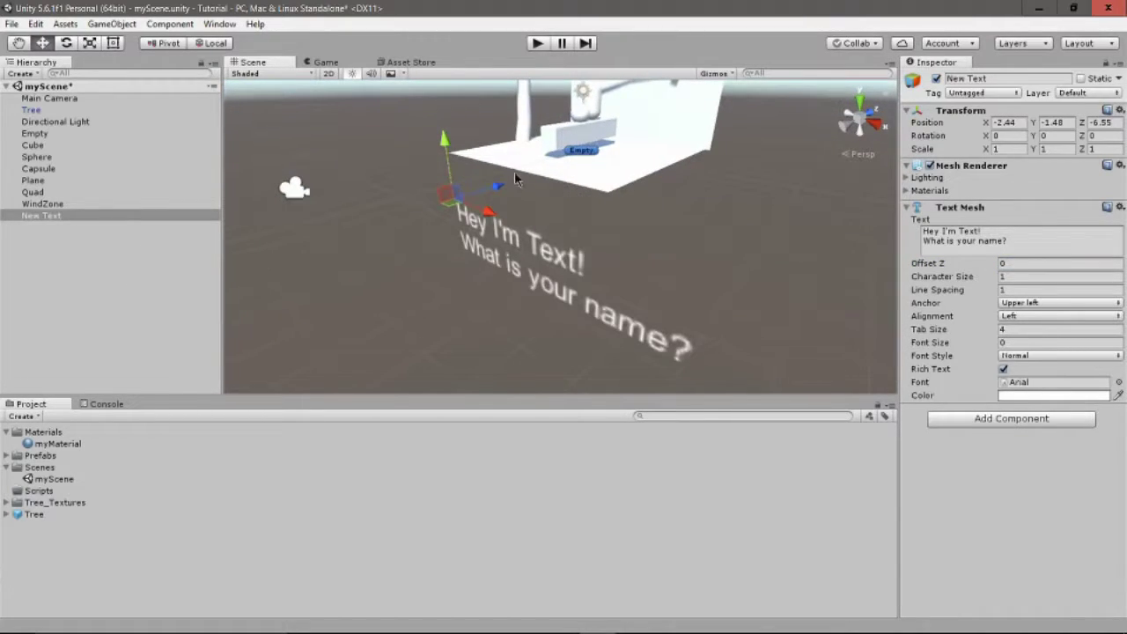
left_click_drag(961, 265, 33, 259)
key("ctrl+z")
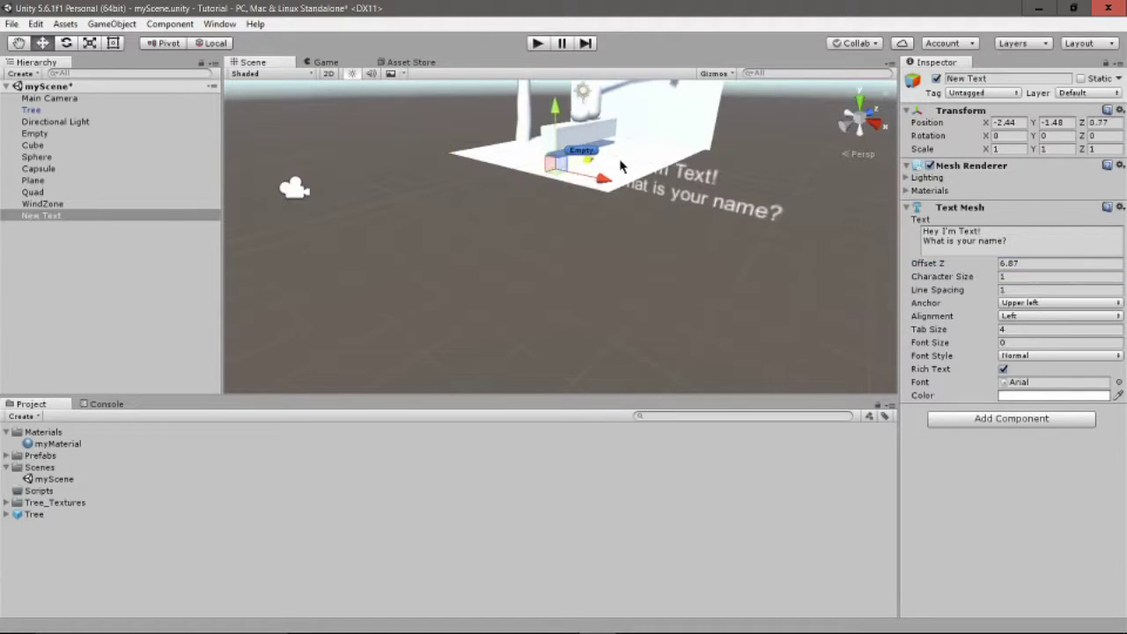
left_click_drag(496, 188, 616, 155)
key("ctrl+z")
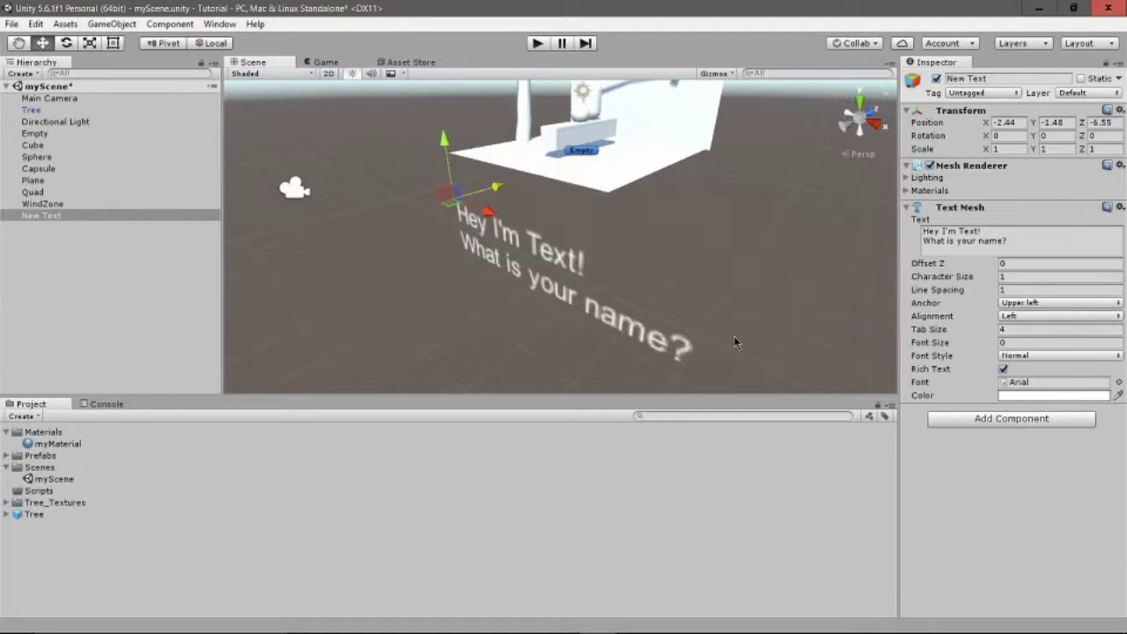
Set the text's character size to 1.06, space its lines apart with blank lines and add a third line starting "My Name Is".
left_click(984, 278)
mouse_move(984, 278)
left_mouse_down()
mouse_move(1013, 278)
mouse_move(970, 265)
mouse_move(995, 278)
mouse_move(958, 276)
mouse_move(1004, 278)
mouse_move(987, 278)
left_mouse_up()
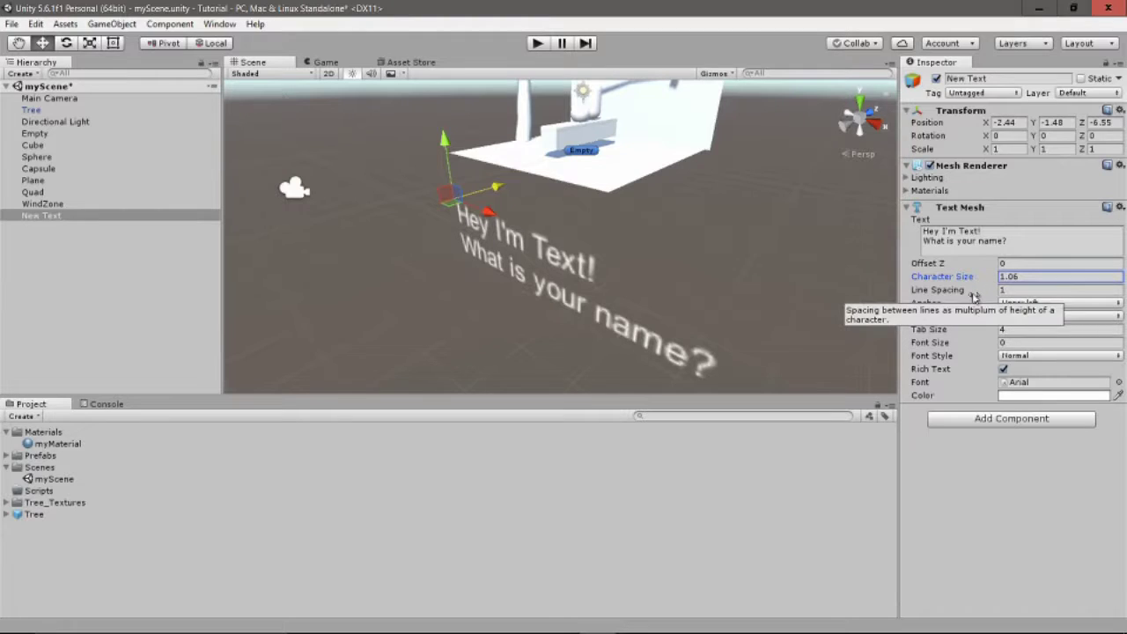
left_click(990, 233)
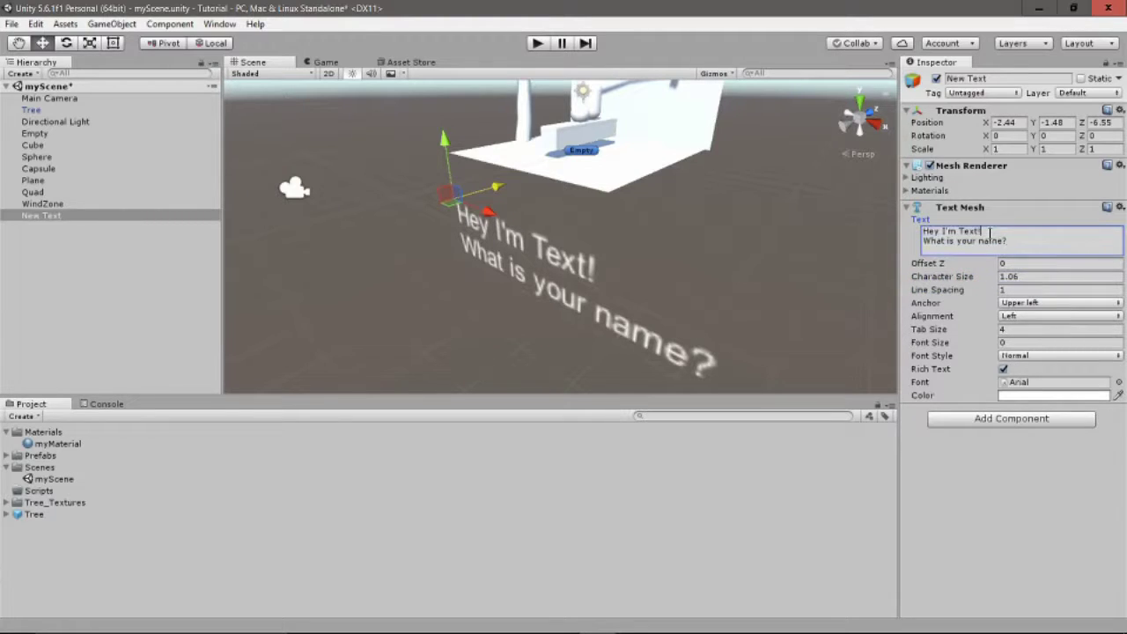
type("\\")
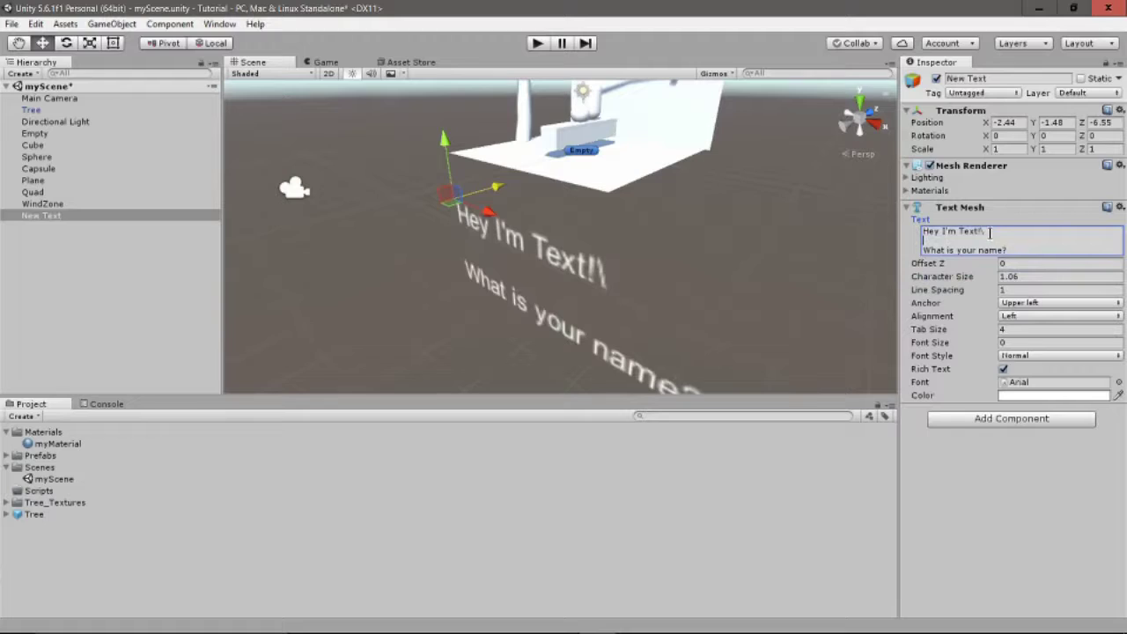
key("Delete")
key("BackSpace")
key("Return")
key("Return")
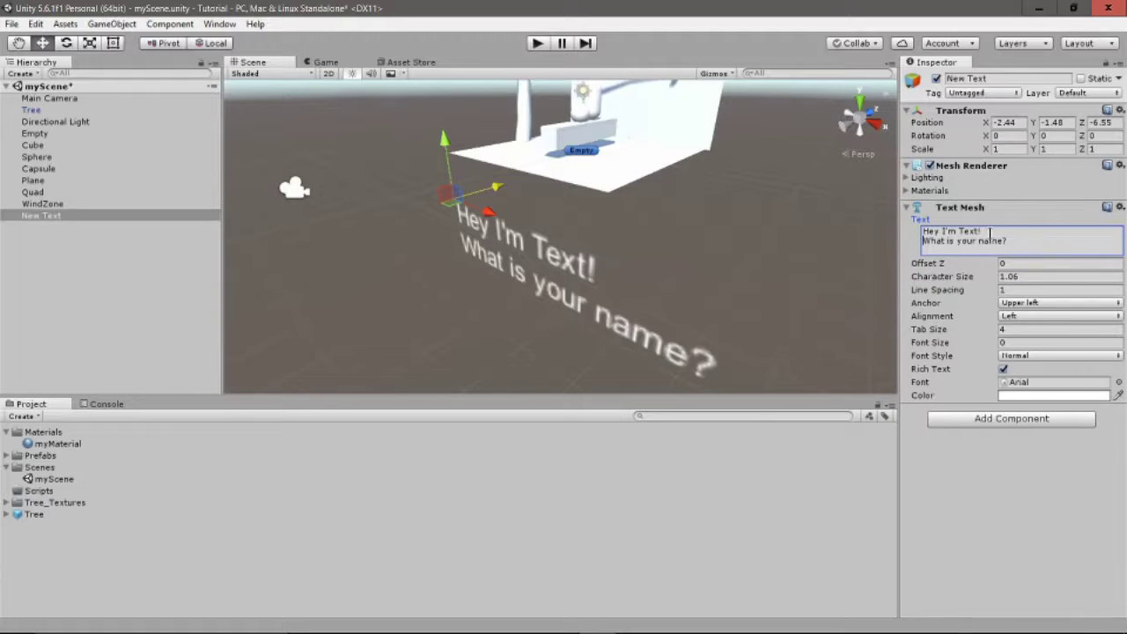
key("Return")
key("Return")
type("My Name Is Jeffeeze")
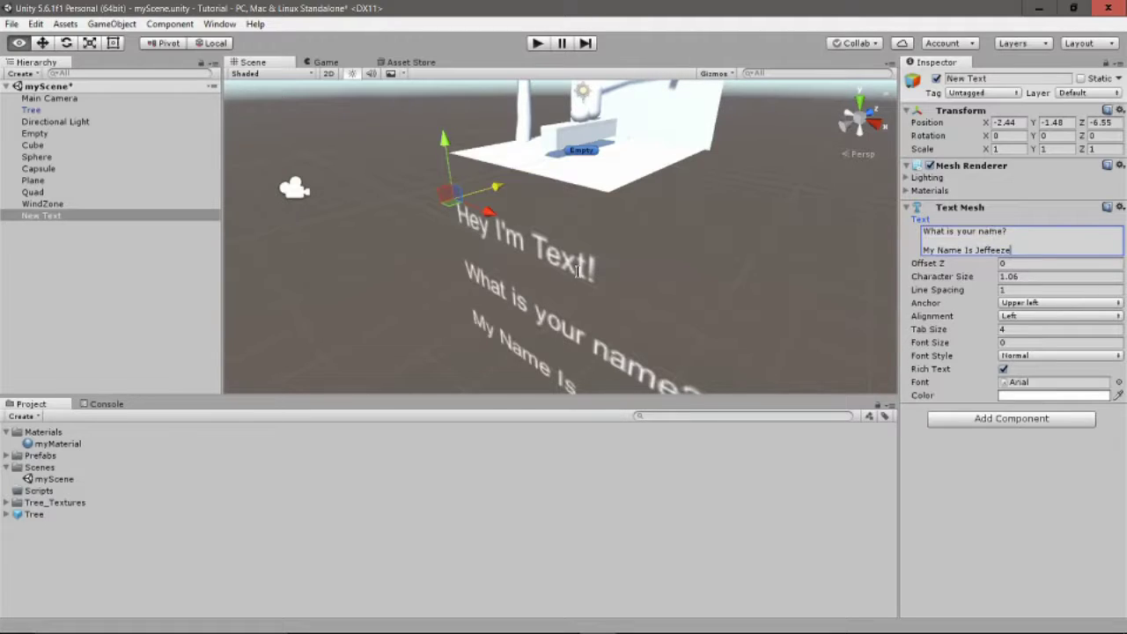
Remove the blank lines between the three lines of the 3D text.
left_click_drag(576, 271, 493, 264, "alt")
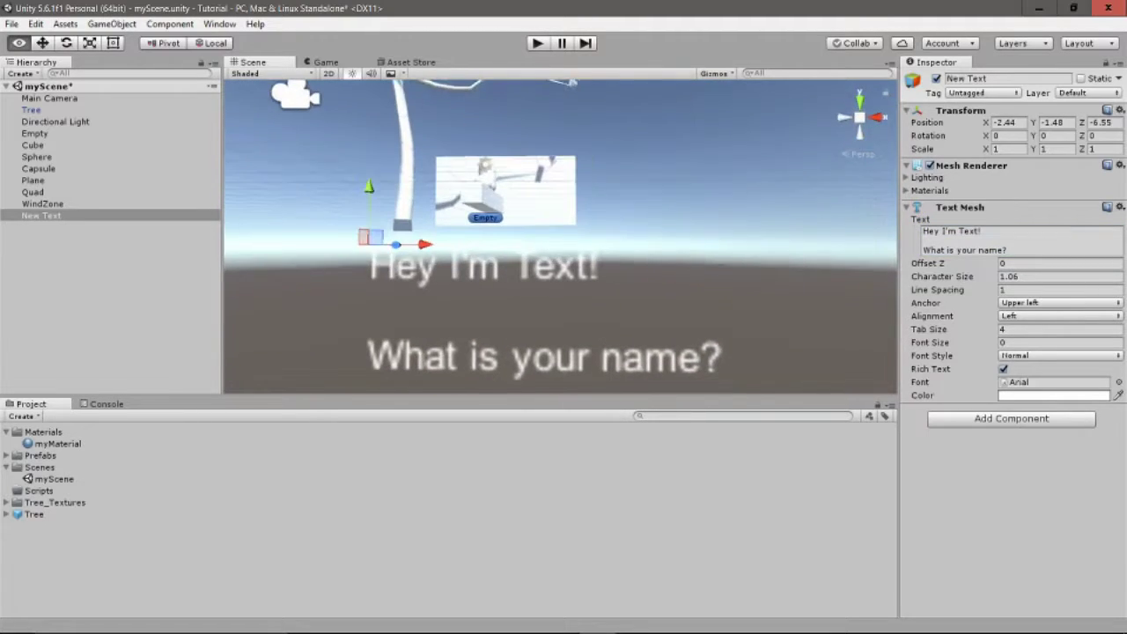
scroll(560, 265, "down", 5)
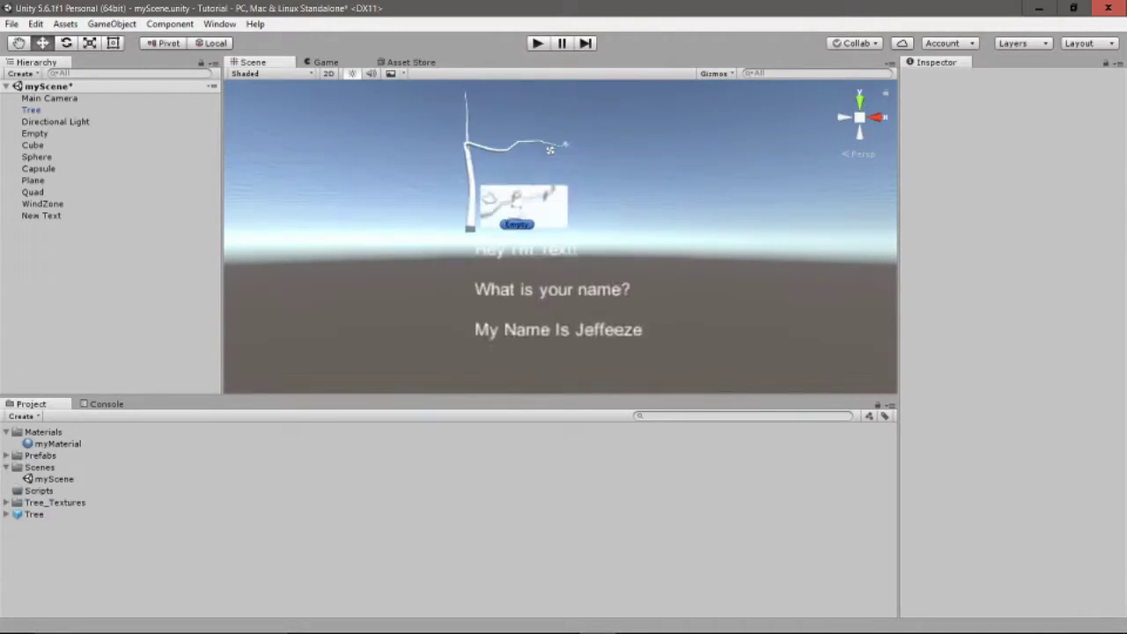
left_click(553, 288)
left_click(980, 238)
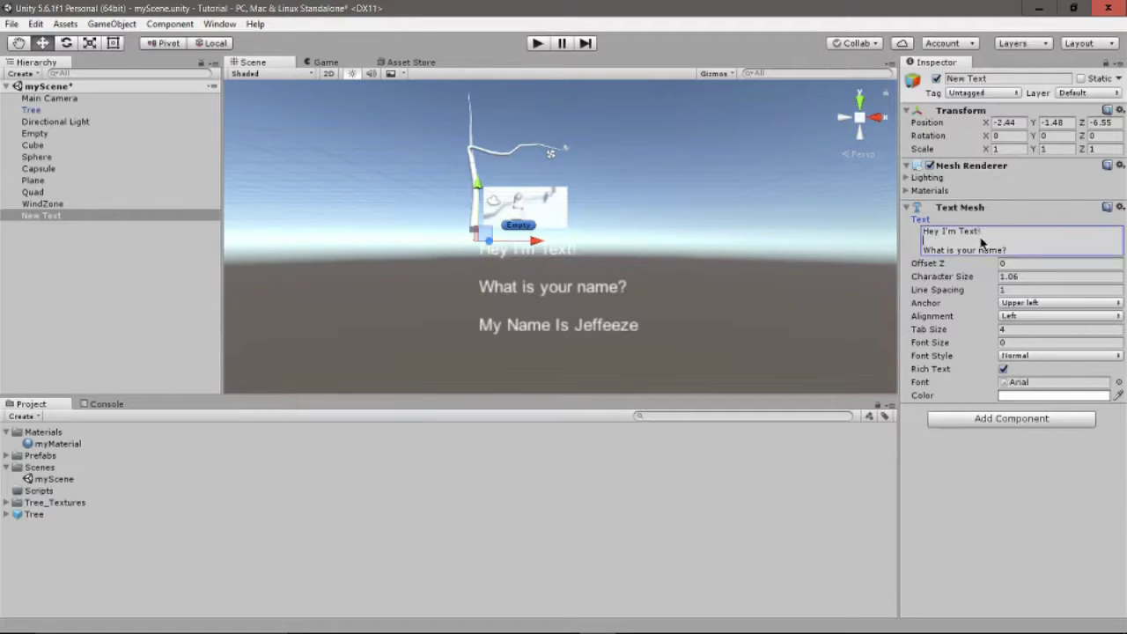
left_click(995, 240)
key("Delete")
key("Down")
key("End")
key("Delete")
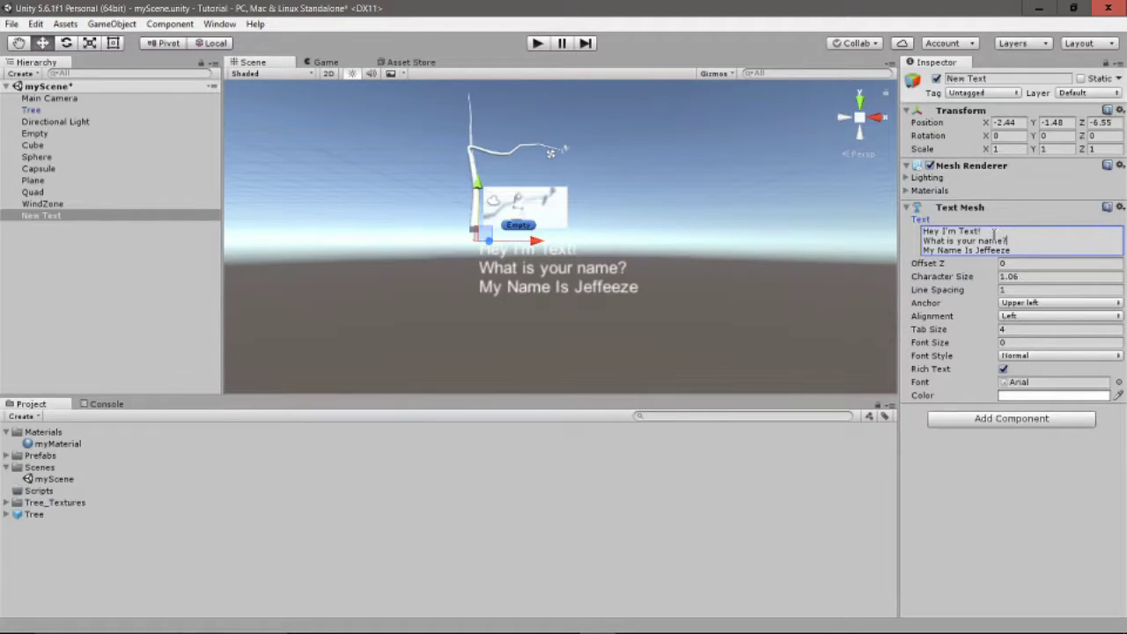
Try line spacings of 2, 5, 6 and 0 on the 3D text, and set the spacing back to 1.
left_click(1019, 289)
type("2")
key("BackSpace")
type("6")
key("BackSpace")
type("5")
key("BackSpace")
type("6")
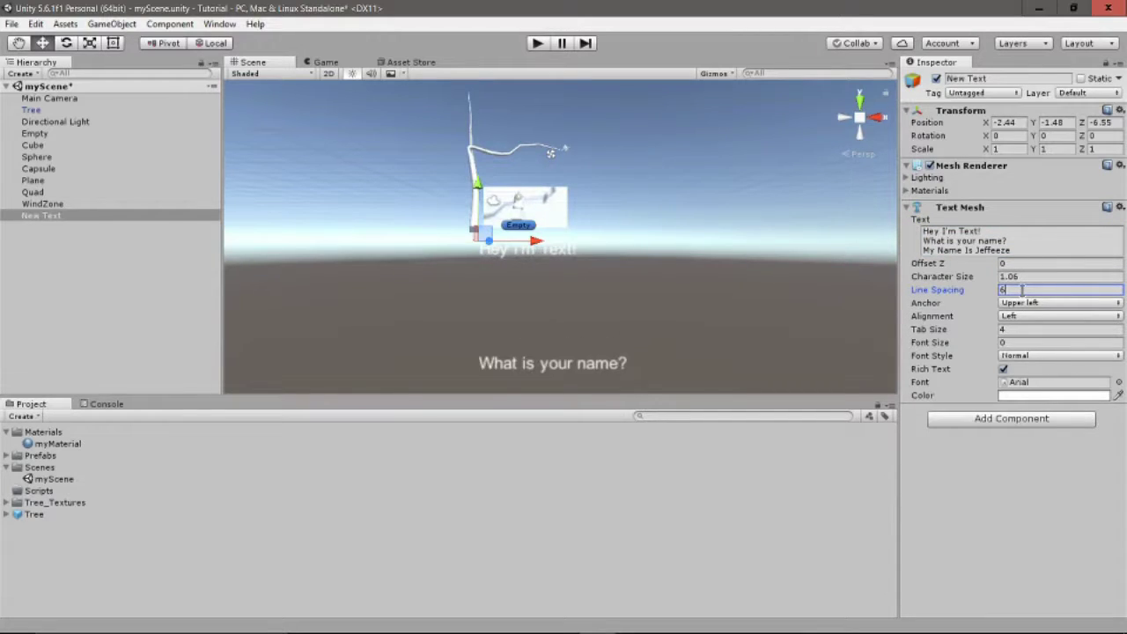
key("BackSpace")
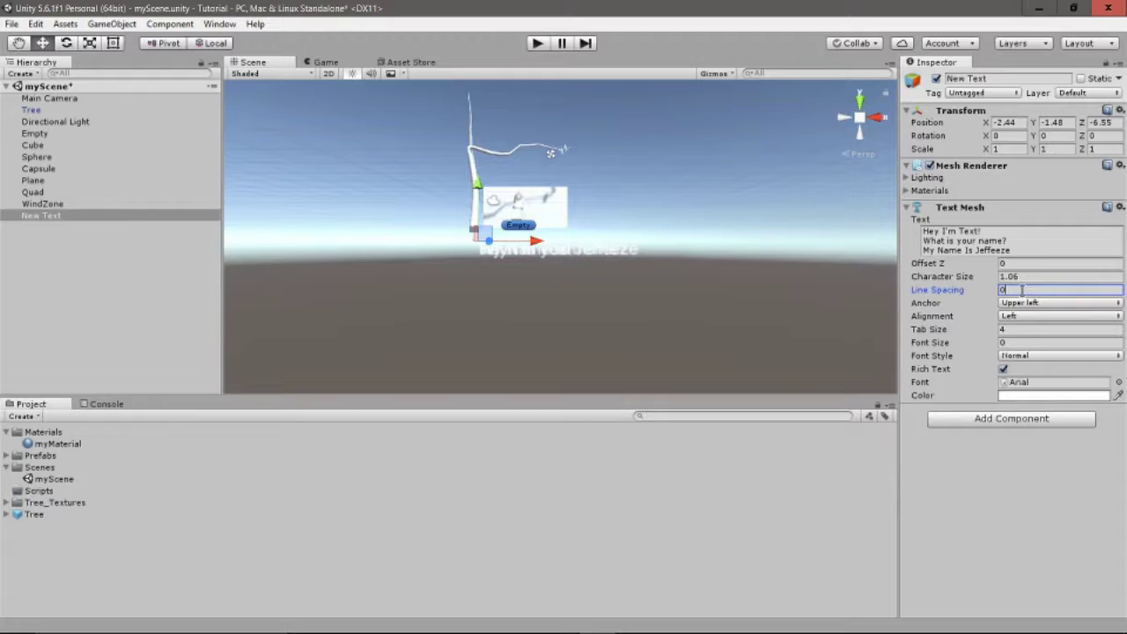
type("1")
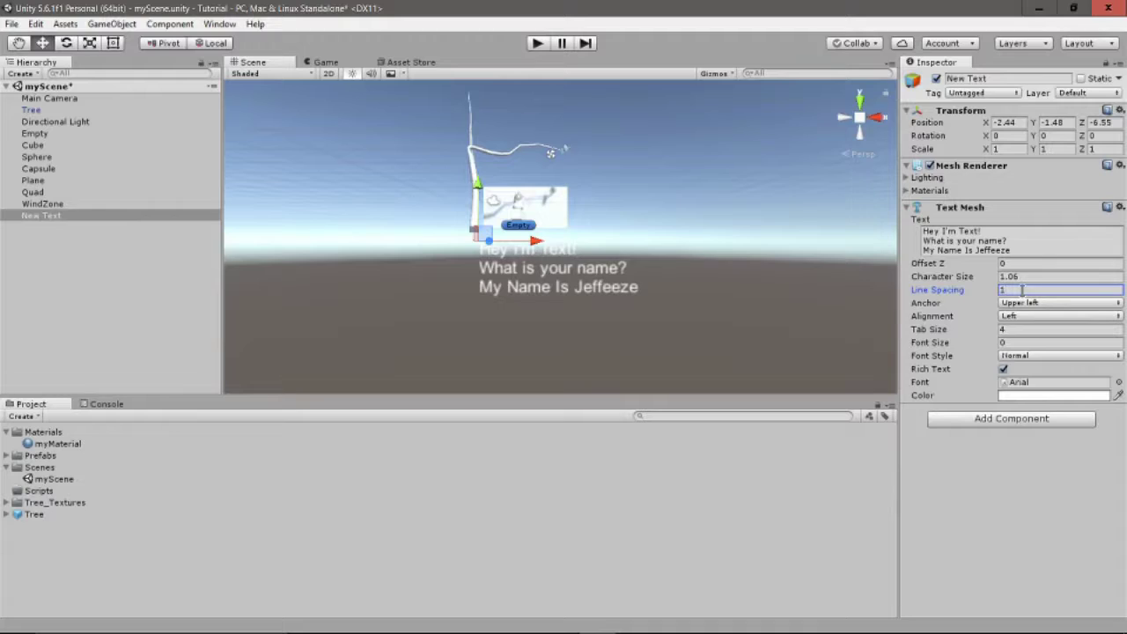
Try the Upper center and Upper right anchors on the 3D text.
scroll(762, 303, "up", 4)
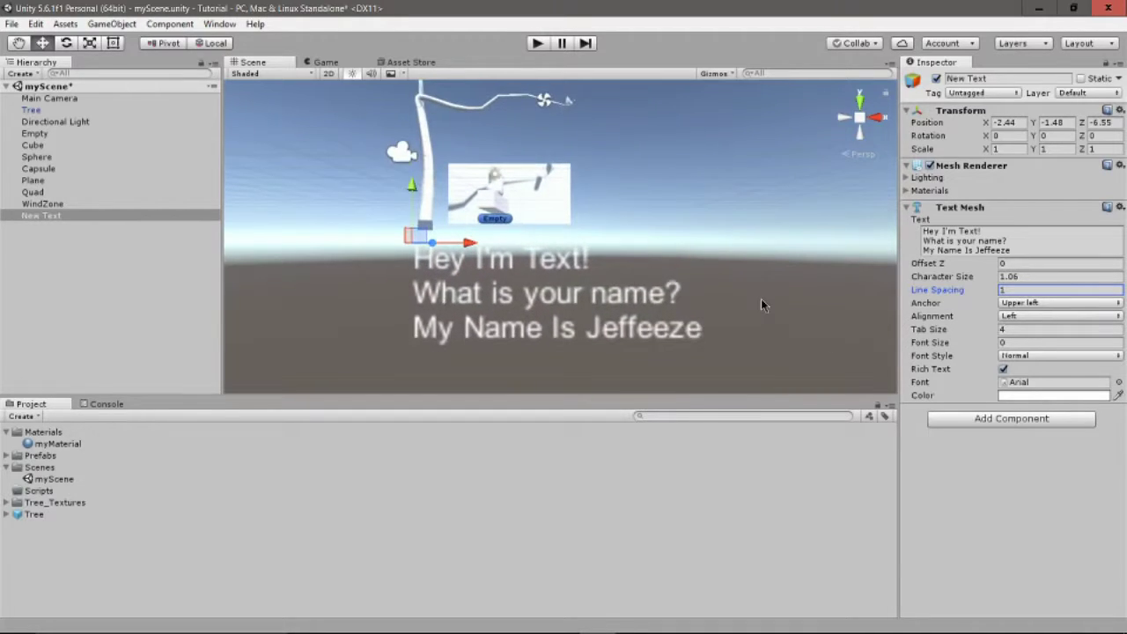
left_click(1049, 304)
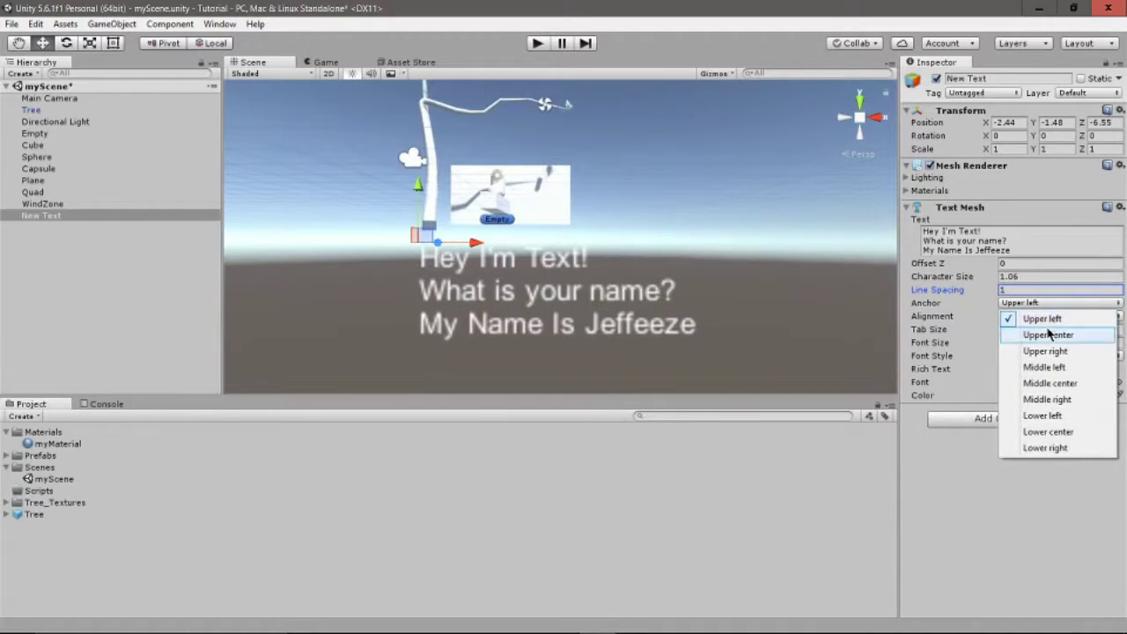
left_click(1019, 337)
left_click(1054, 303)
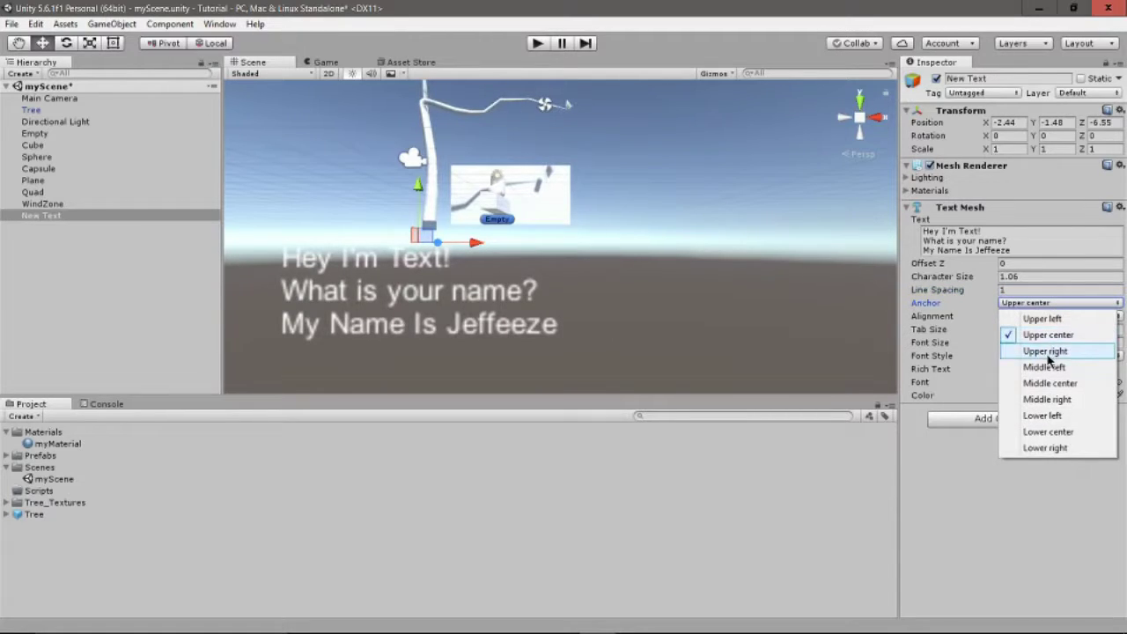
left_click(1022, 350)
left_click(1048, 356)
left_click(1050, 304)
left_click(1050, 304)
key("Down")
key("Down")
key("Down")
key("Down")
key("Return")
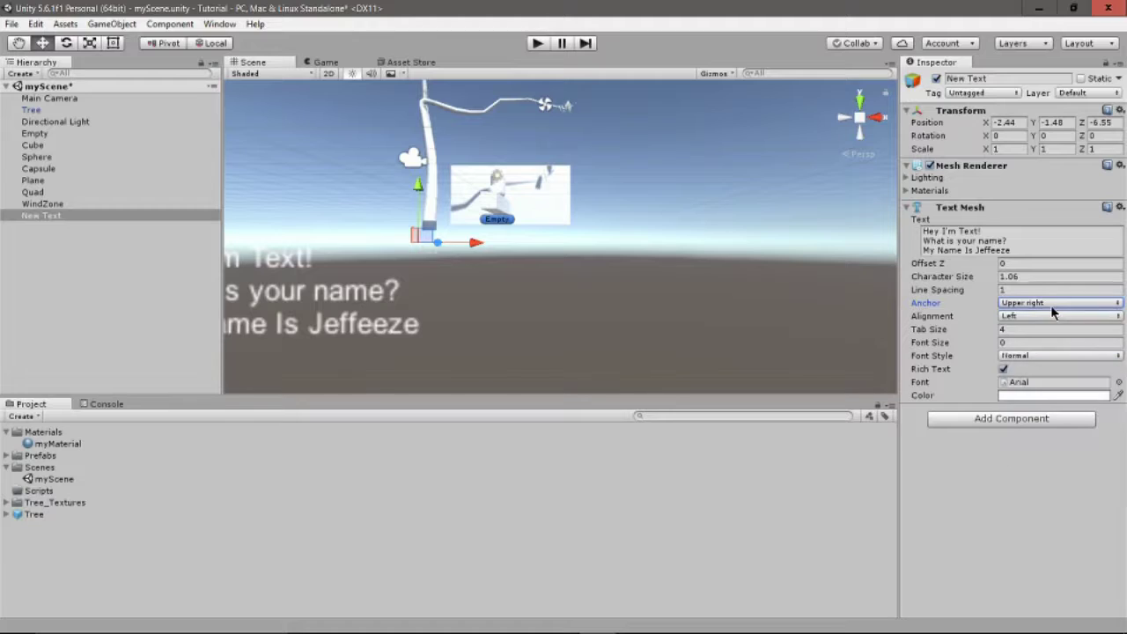
Try the Middle right and Lower left anchors on the 3D text.
left_click(1050, 304)
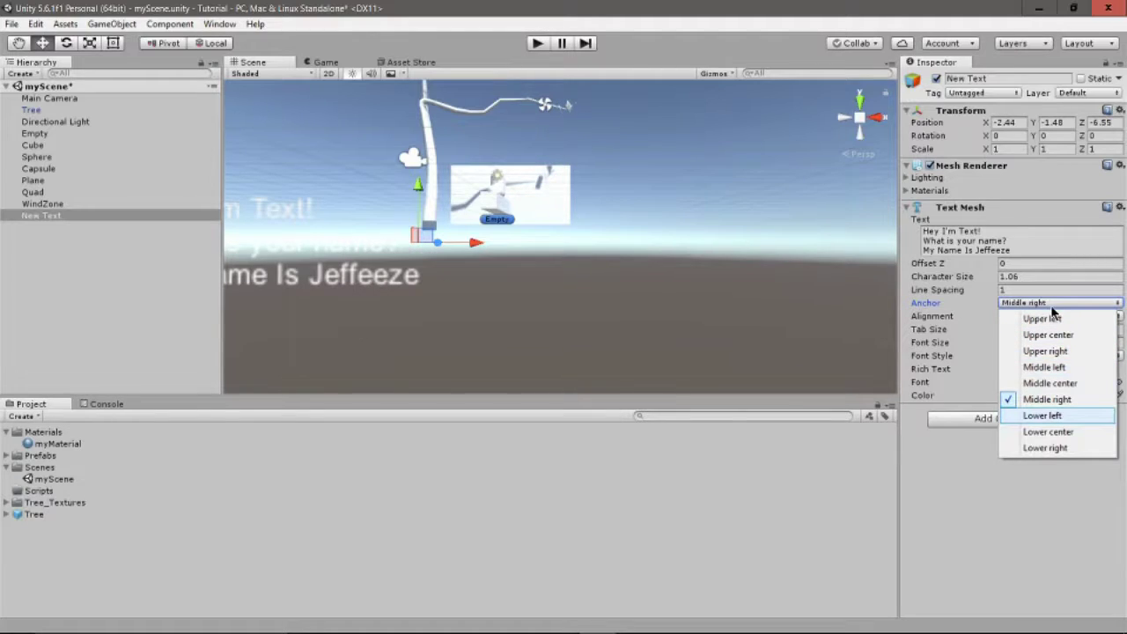
key("Return")
left_click(1050, 305)
key("Down")
key("Down")
key("Down")
key("Down")
key("Down")
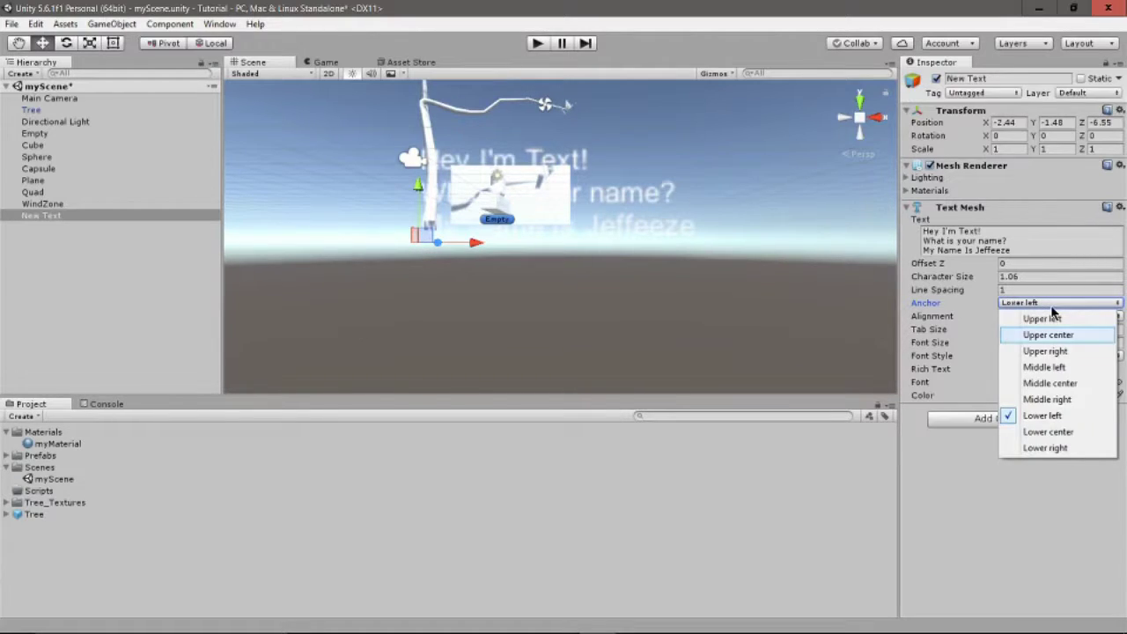
Try the Lower right anchor on the 3D text, and set the anchor back to Upper left.
key("Down")
key("Down")
key("Return")
left_click(1053, 305)
key("Up")
key("Up")
key("Up")
key("Up")
key("Up")
key("Up")
key("Up")
key("Return")
left_click(1051, 304)
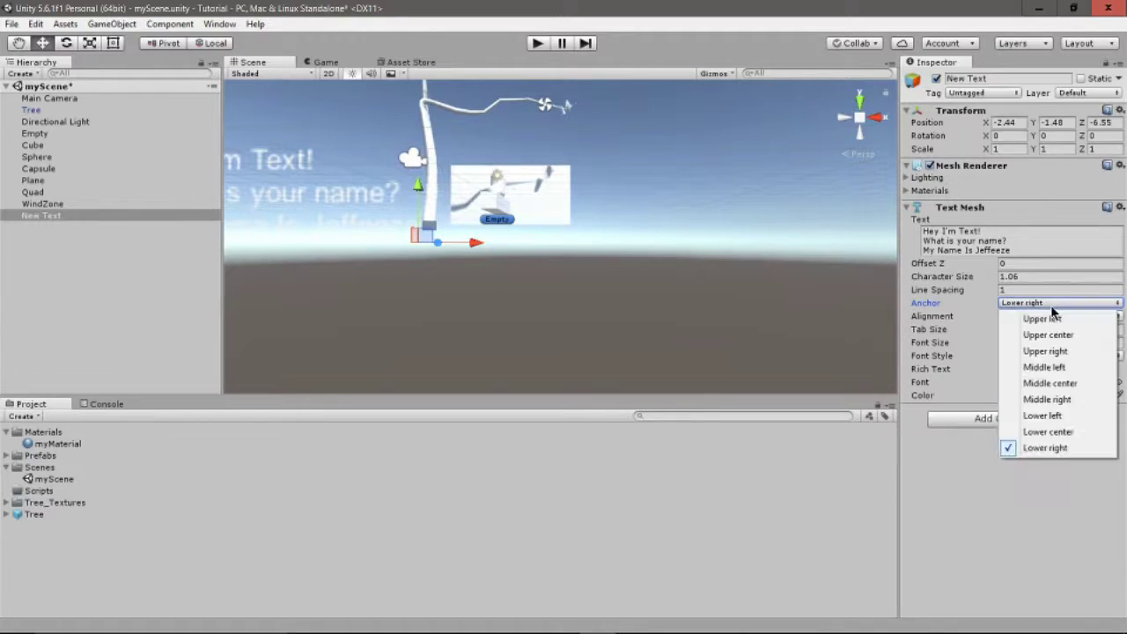
key("Return")
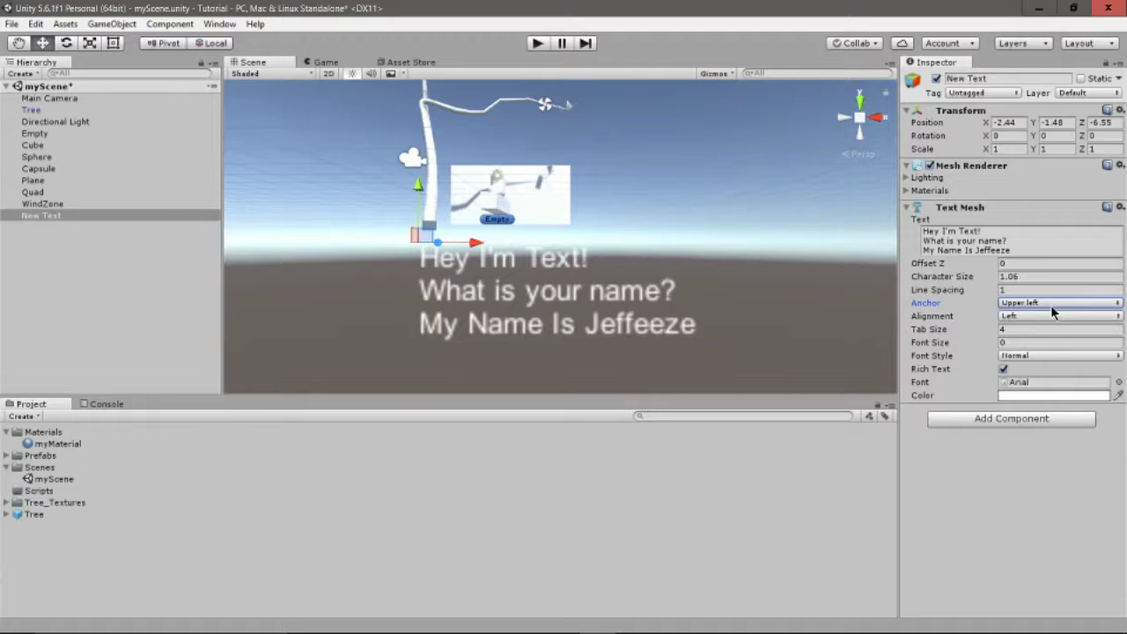
Try the Right alignment on the 3D text, and set its alignment to Center.
left_click(1070, 317)
key("Down")
key("Return")
left_click(1071, 317)
key("Down")
key("Return")
left_click(1070, 317)
key("Up")
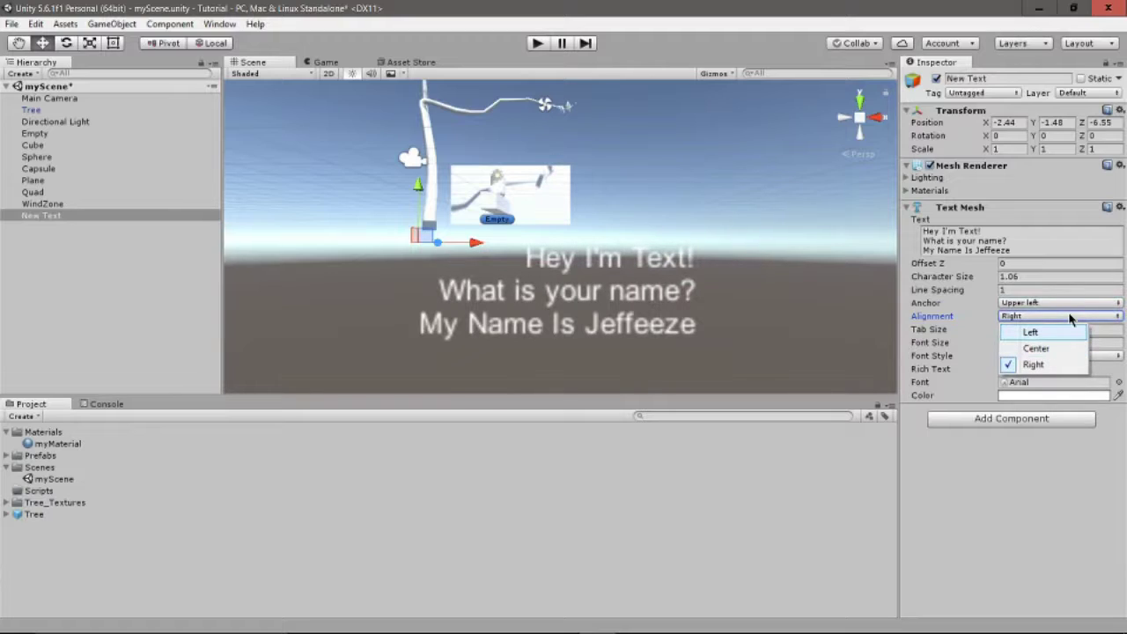
key("Return")
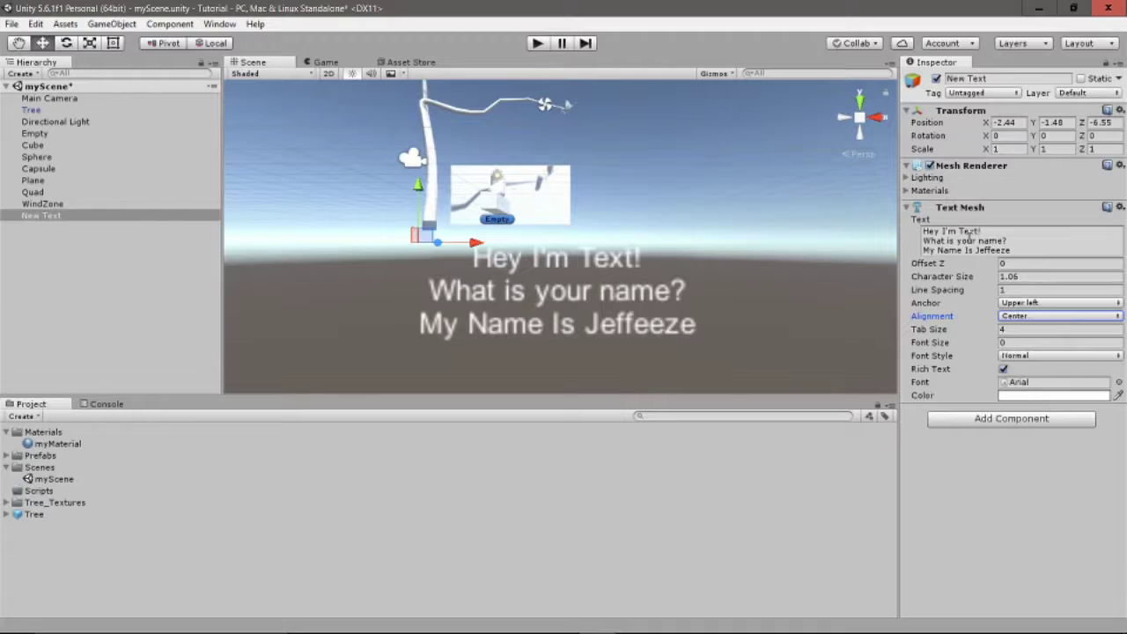
Add a fourth, tab-indented line reading "this is tab" to the end of the 3D text.
left_click(1024, 249)
type("0")
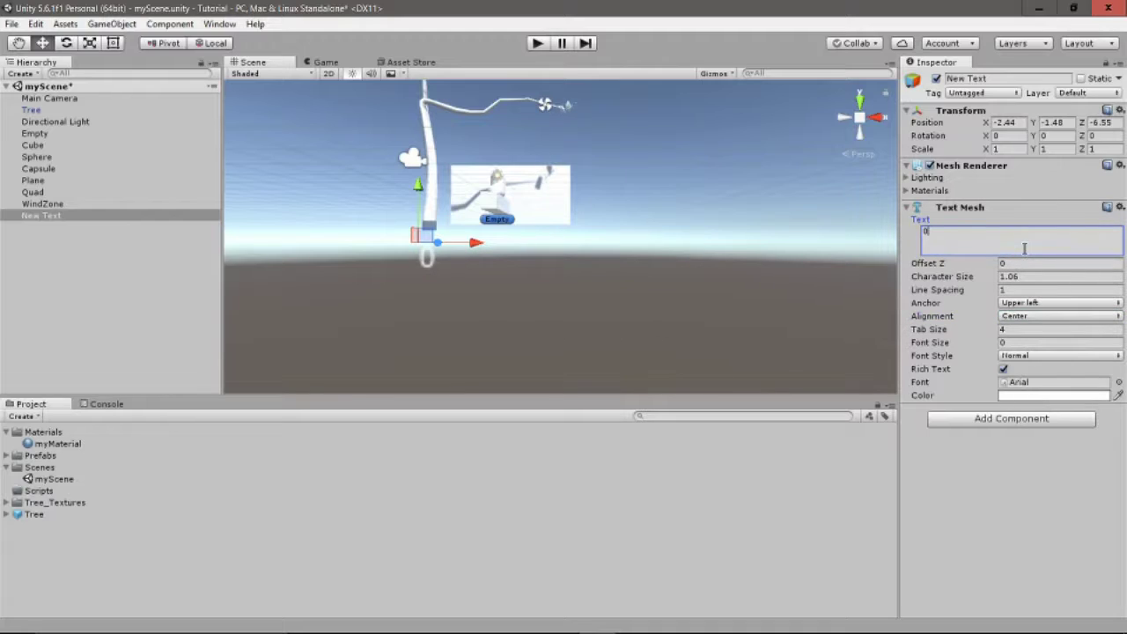
key("ctrl+z")
key("Return")
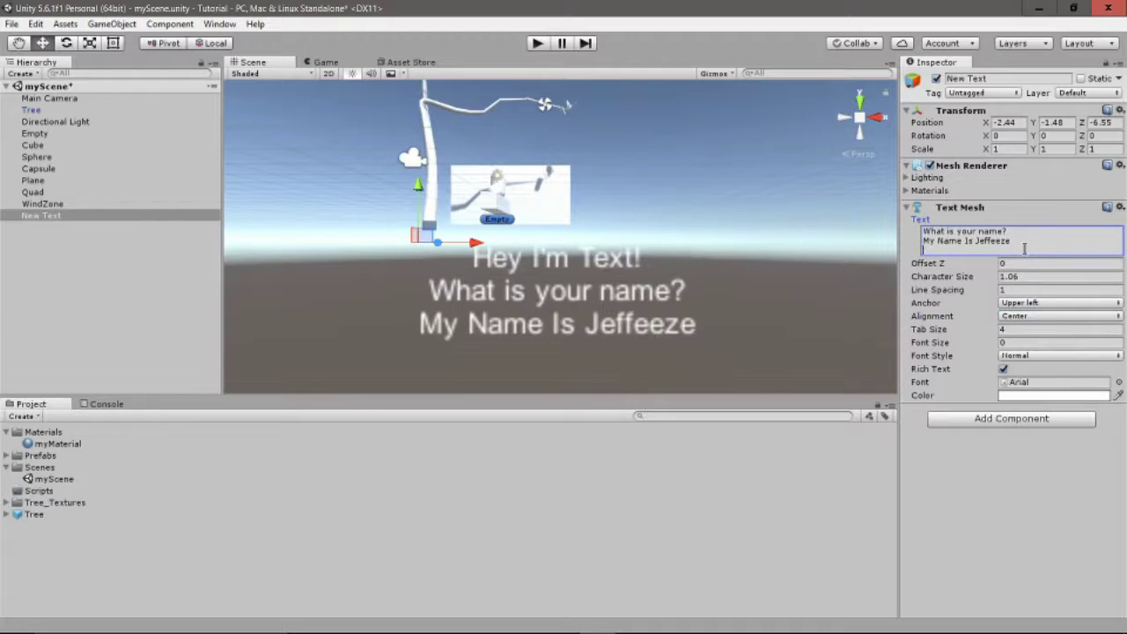
type("this is tab")
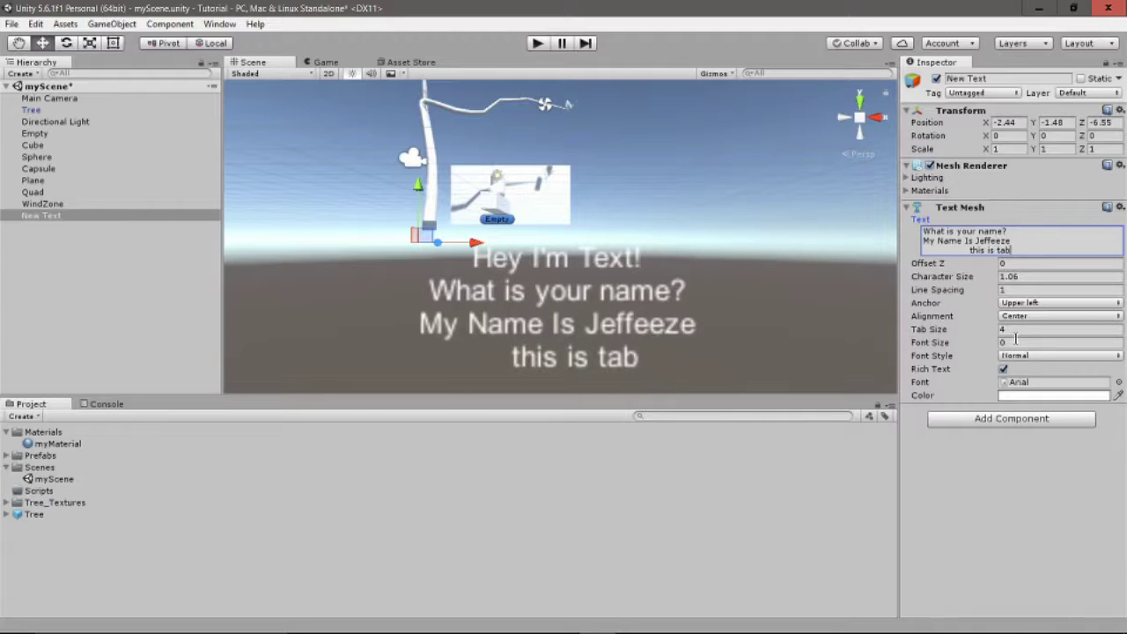
Set the 3D text's tab size to 11.4 and its font size to 16.
left_click_drag(968, 331, 1074, 368)
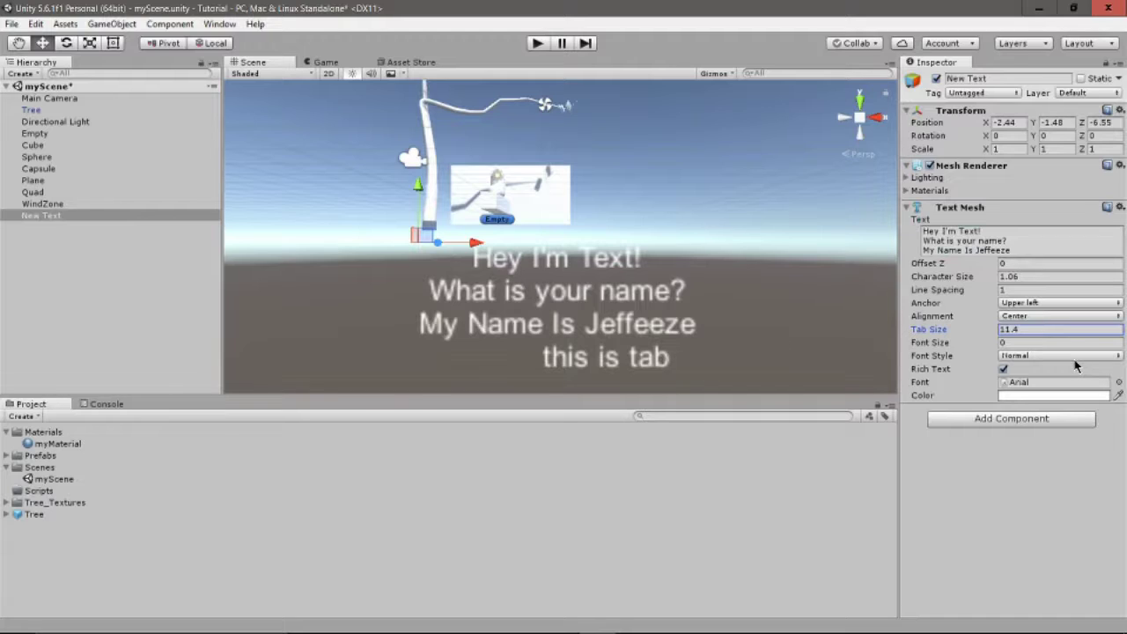
mouse_move(986, 344)
left_mouse_down()
mouse_move(1039, 344)
mouse_move(990, 329)
left_mouse_up()
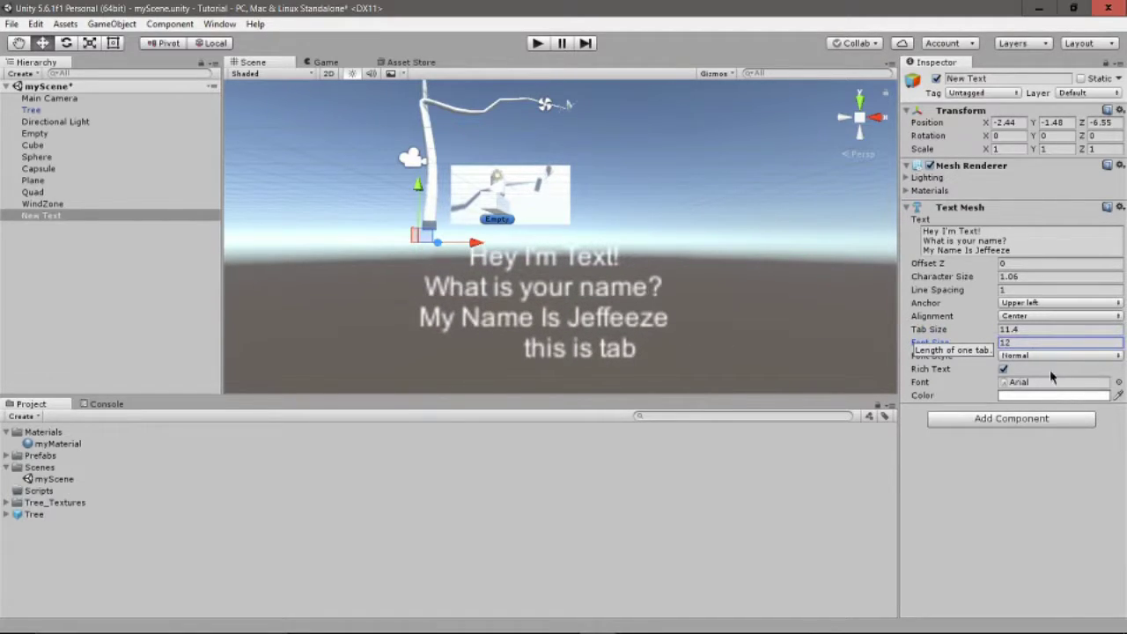
left_click_drag(976, 349, 1009, 346)
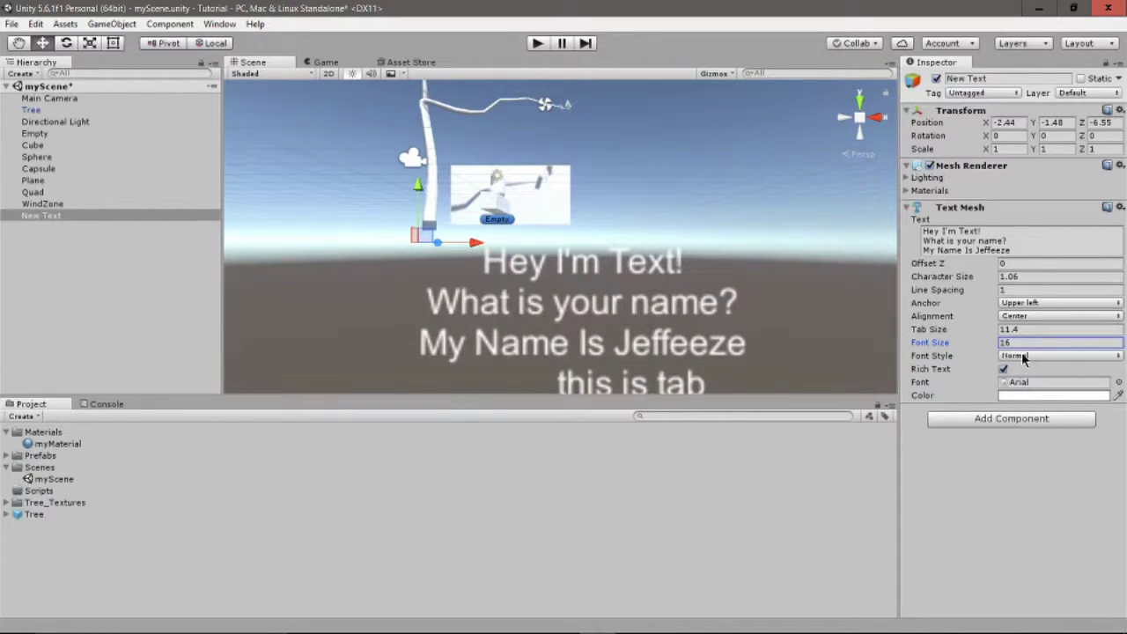
Try the Bold and Italic font styles on the 3D text, and set the style back to Normal.
left_click(1022, 354)
key("Down")
key("Down")
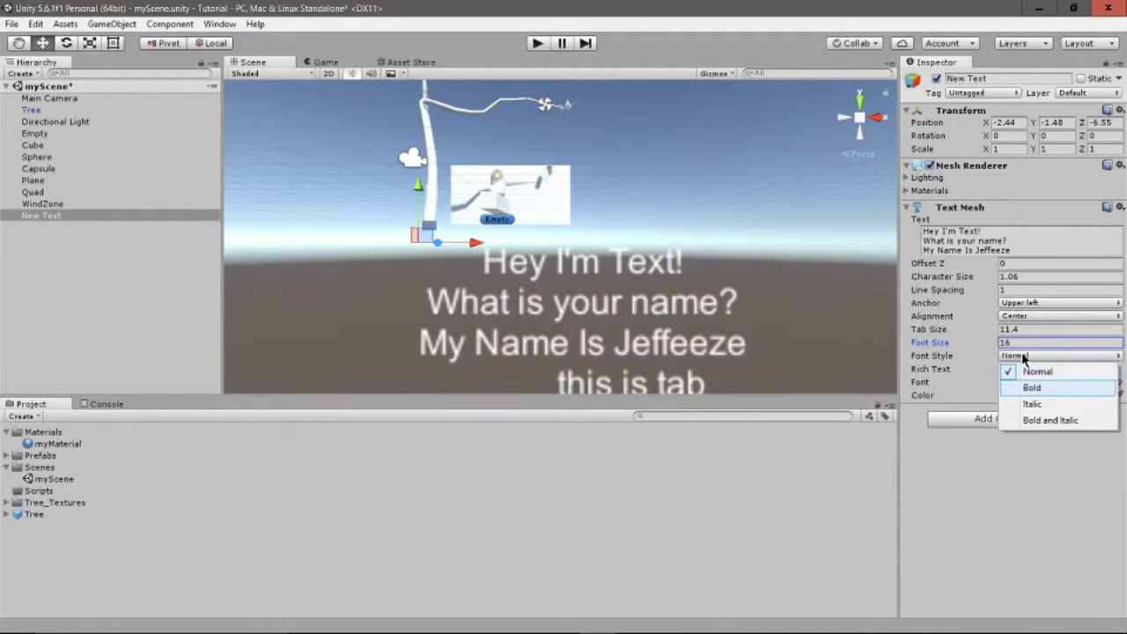
key("Return")
left_click(1021, 355)
key("Down")
key("Return")
left_click(1021, 355)
key("Down")
key("Return")
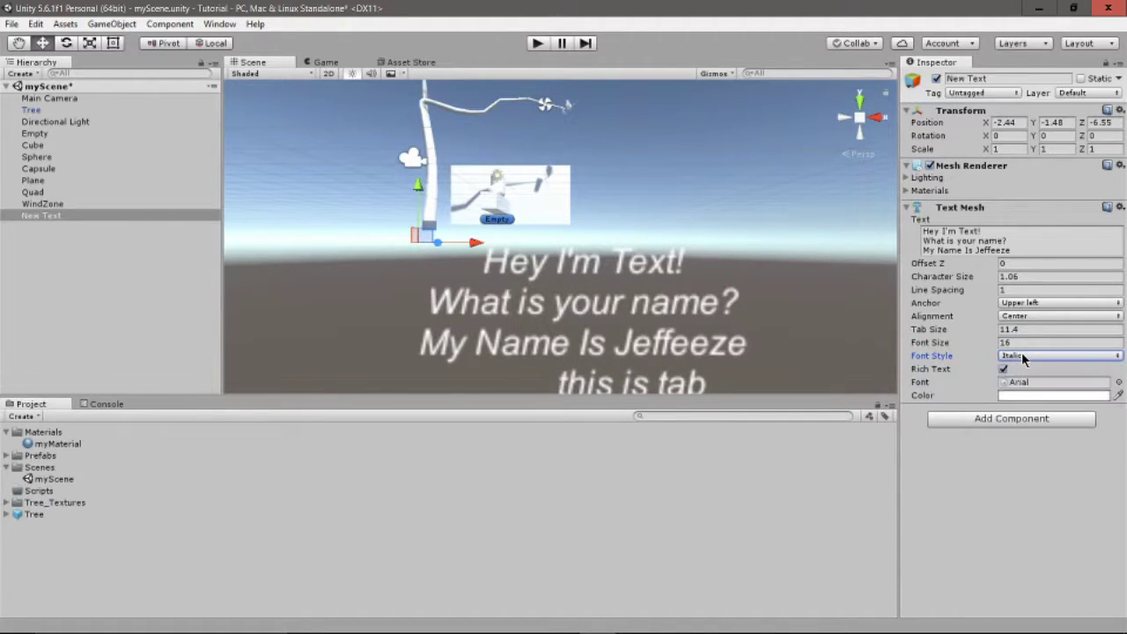
left_click(1021, 354)
key("Down")
key("Return")
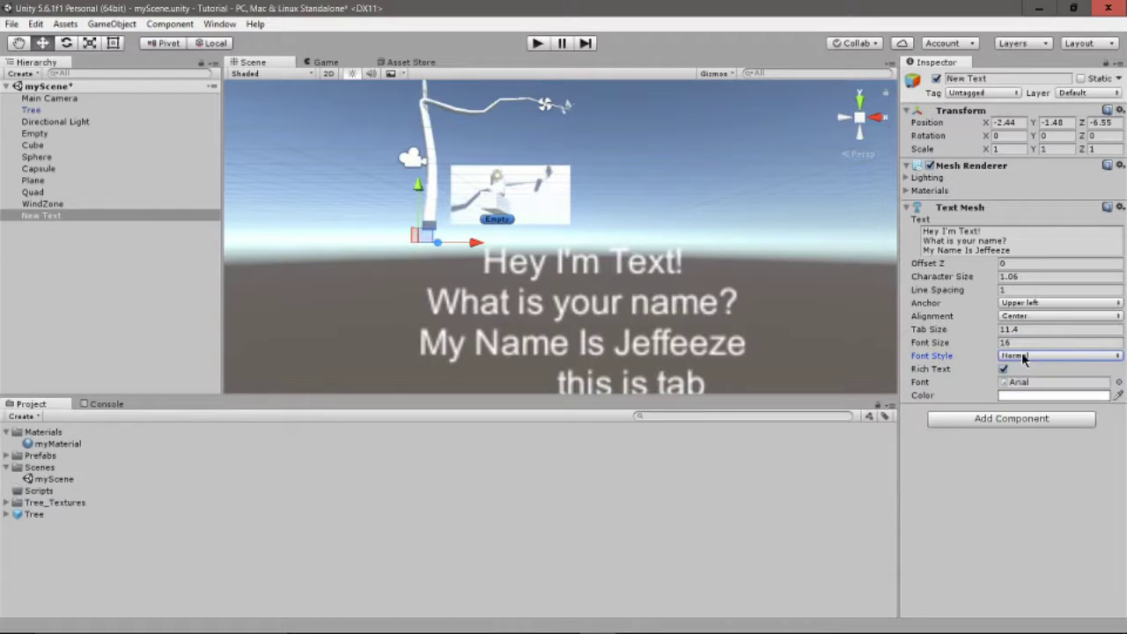
Make the first line "Hey I'm Text!" bold by enclosing it in <b> and </b> tags.
left_click(1014, 230)
left_click(1011, 231)
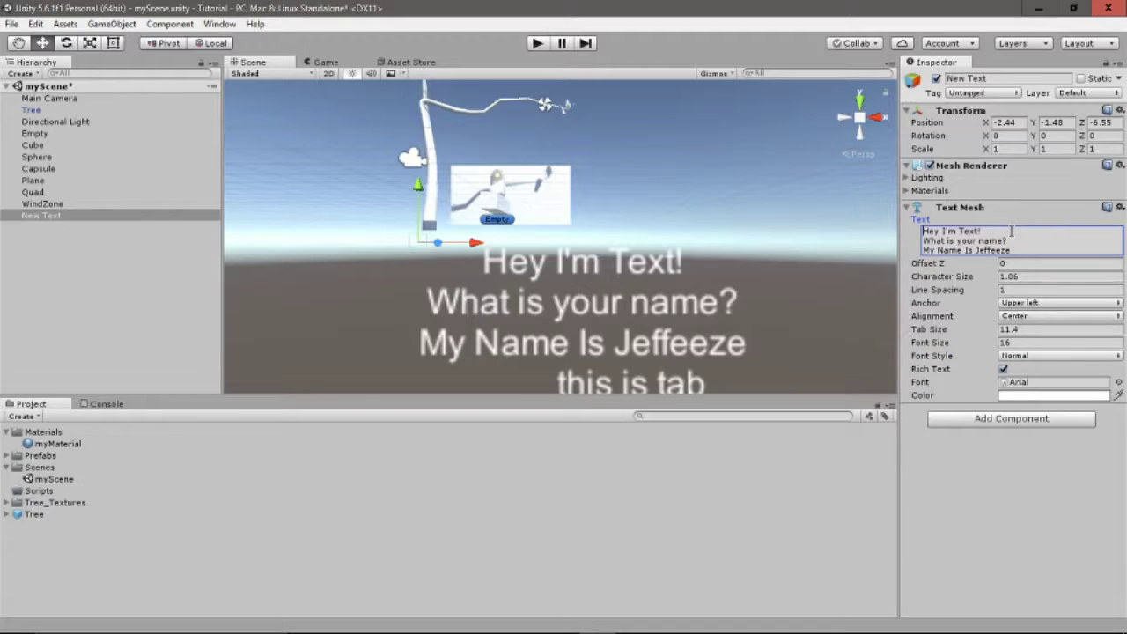
type("<b> ")
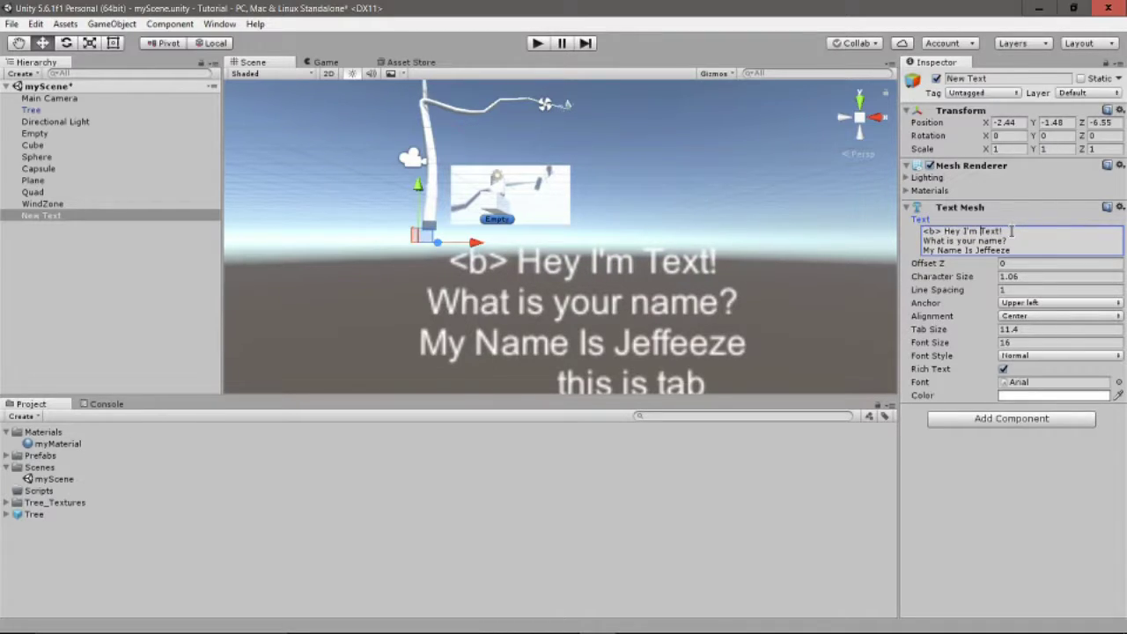
type(" <")
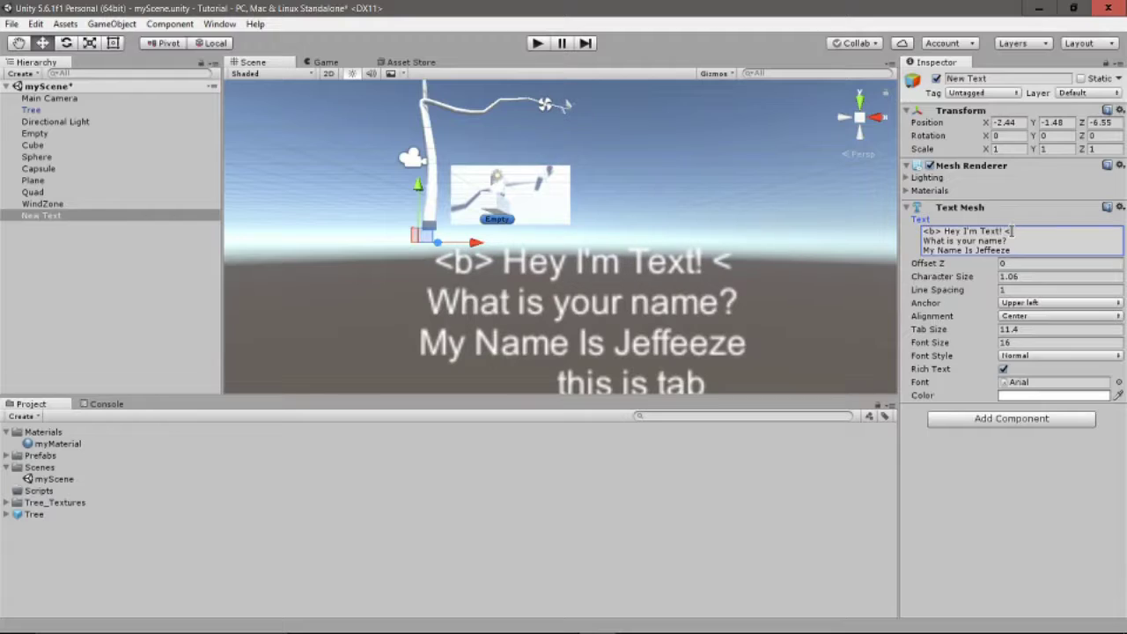
type("/b")
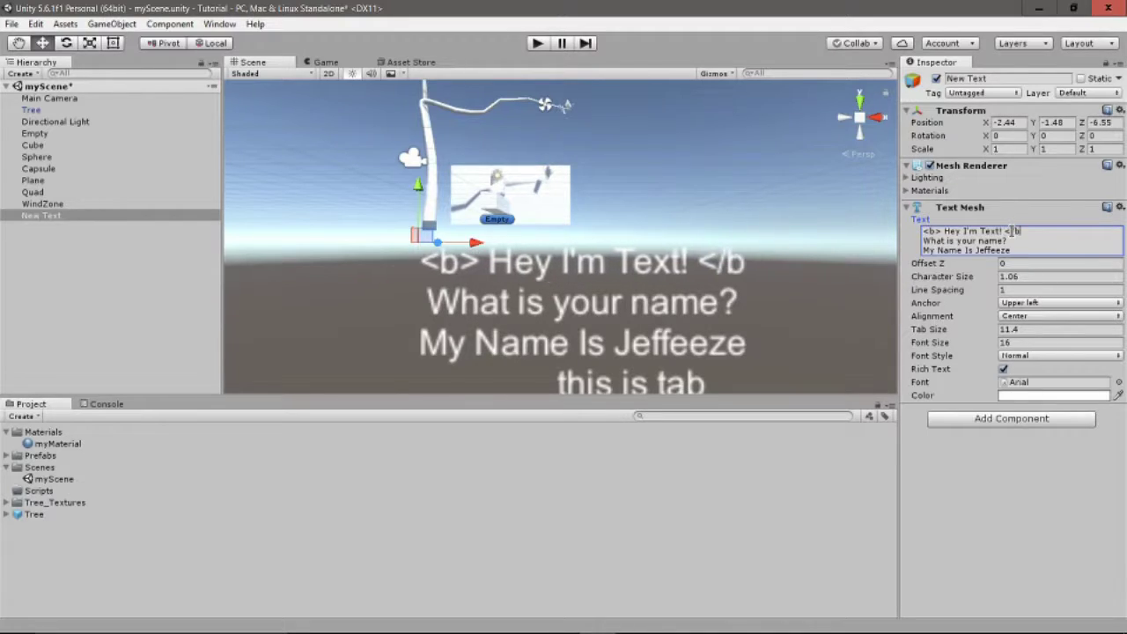
type(">")
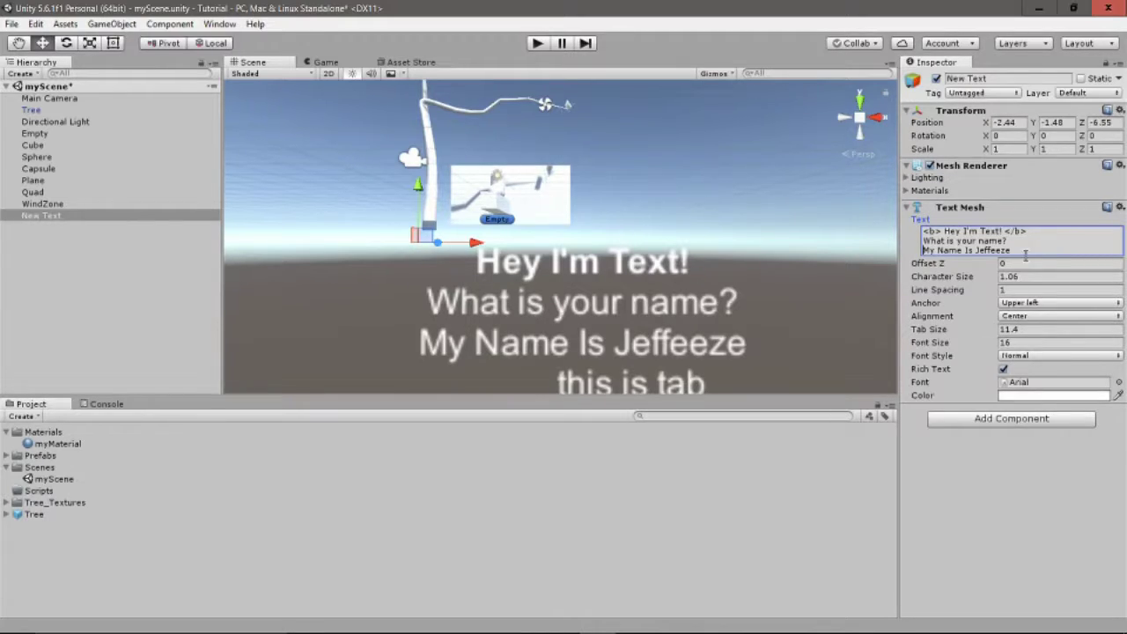
Turn Rich Text off and back on for the 3D text, and look at the available fonts without changing the font.
left_click(1003, 369)
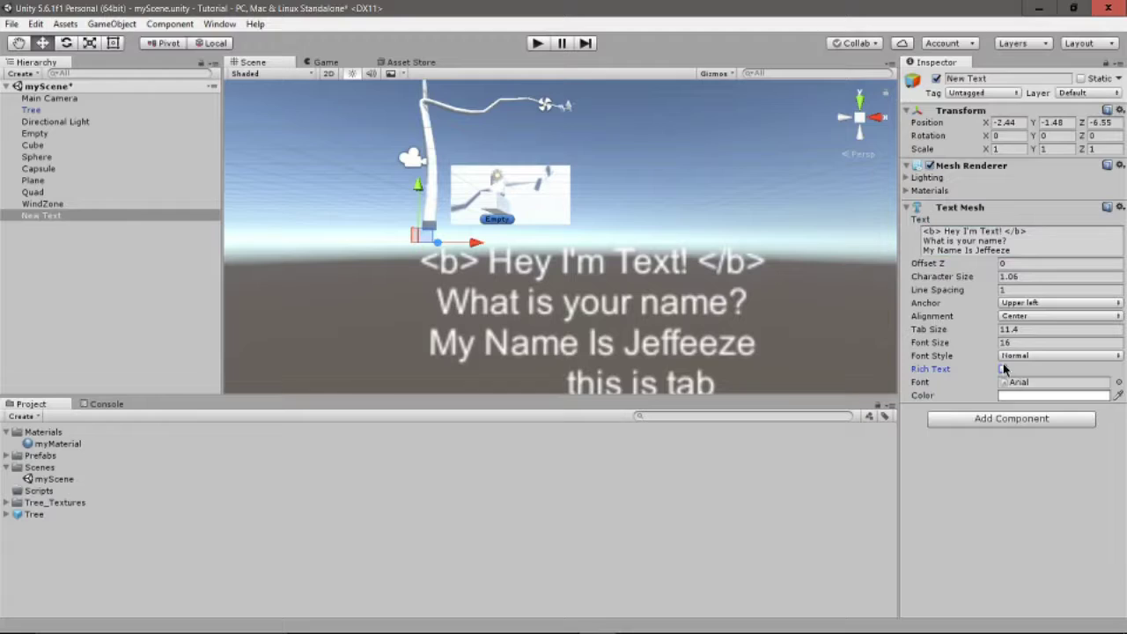
left_click(1003, 369)
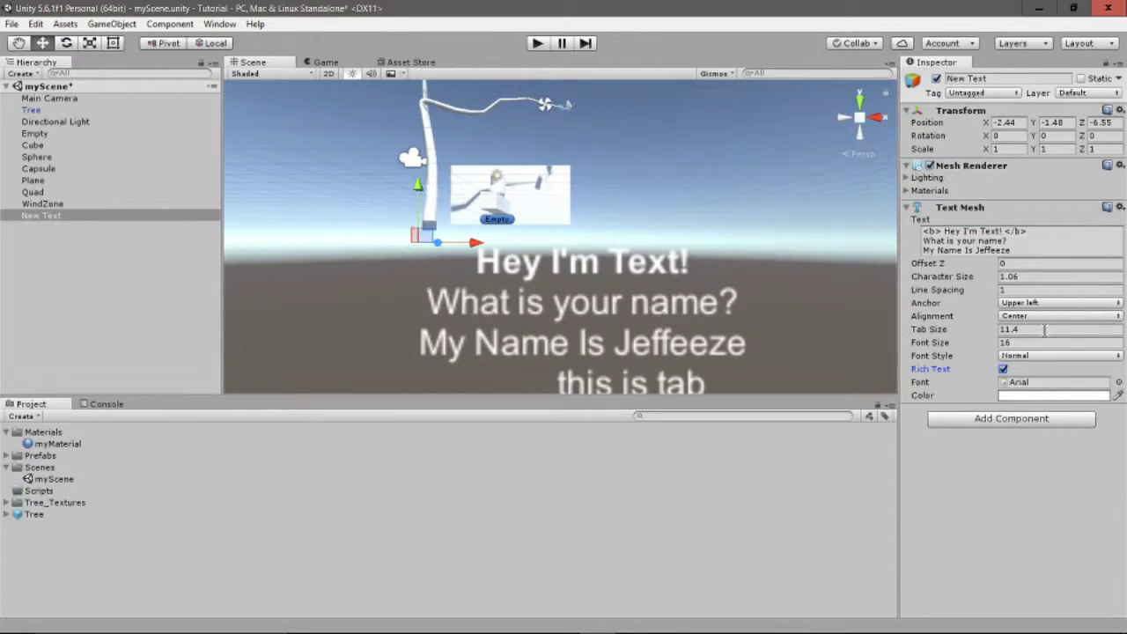
left_click(1120, 382)
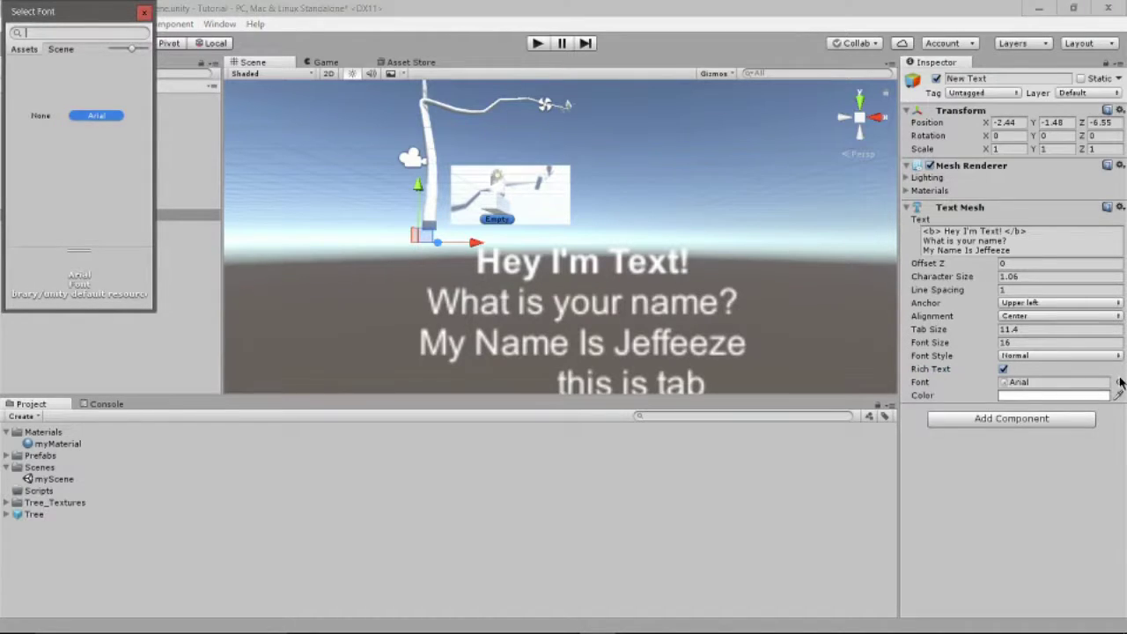
key("Escape")
Set the 3D text's color to bright yellow, hex FBFF00FF.
left_click(1057, 397)
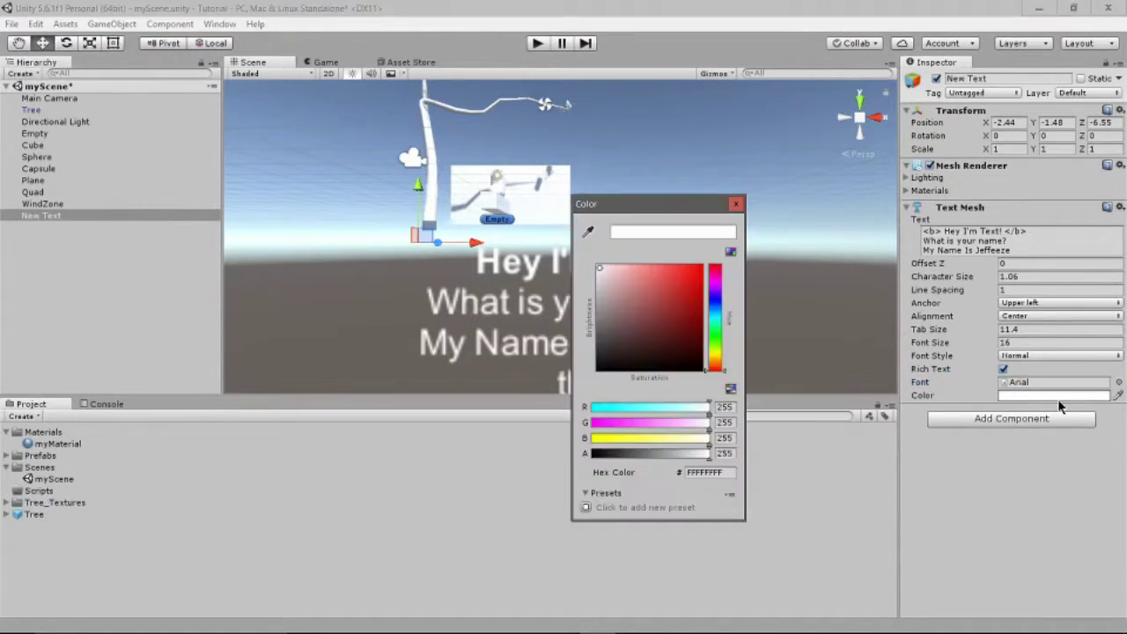
left_click_drag(633, 308, 702, 306)
left_click_drag(598, 368, 713, 362)
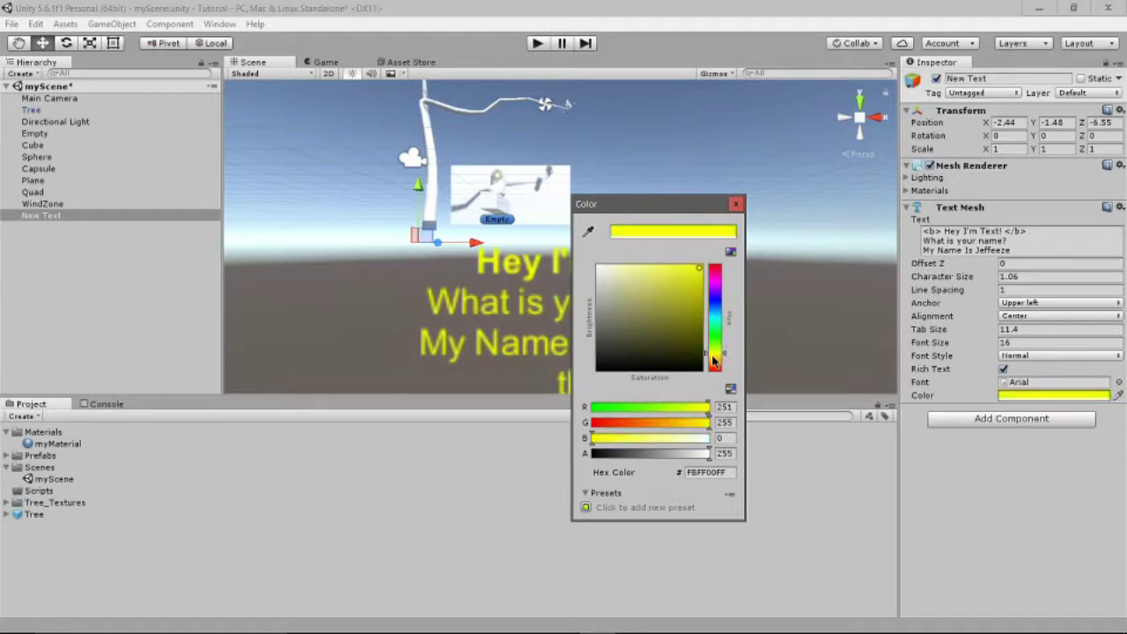
left_click(1035, 483)
Create a 2D sprite in the scene and assign the built-in UISprite image to it.
left_click(92, 240)
right_click(92, 239)
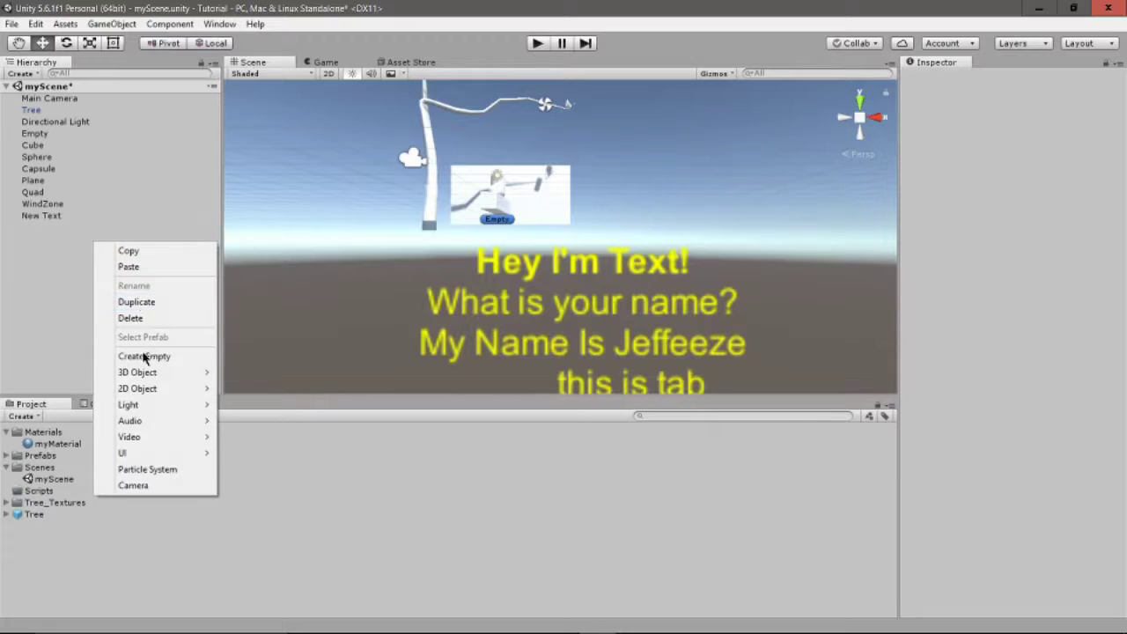
mouse_move(156, 393)
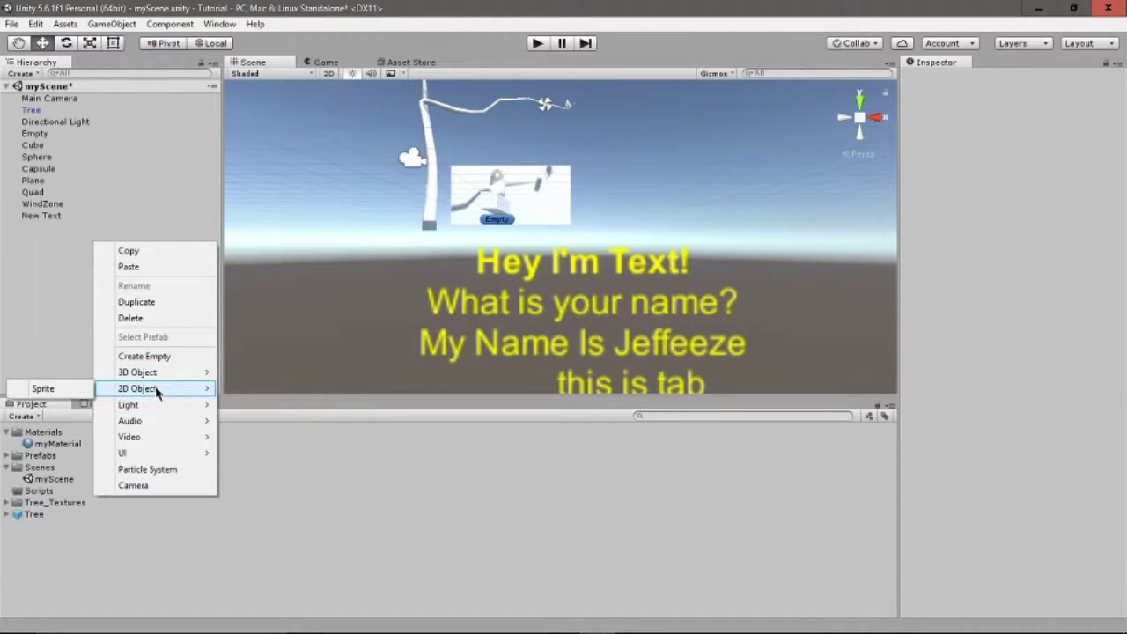
left_click(44, 390)
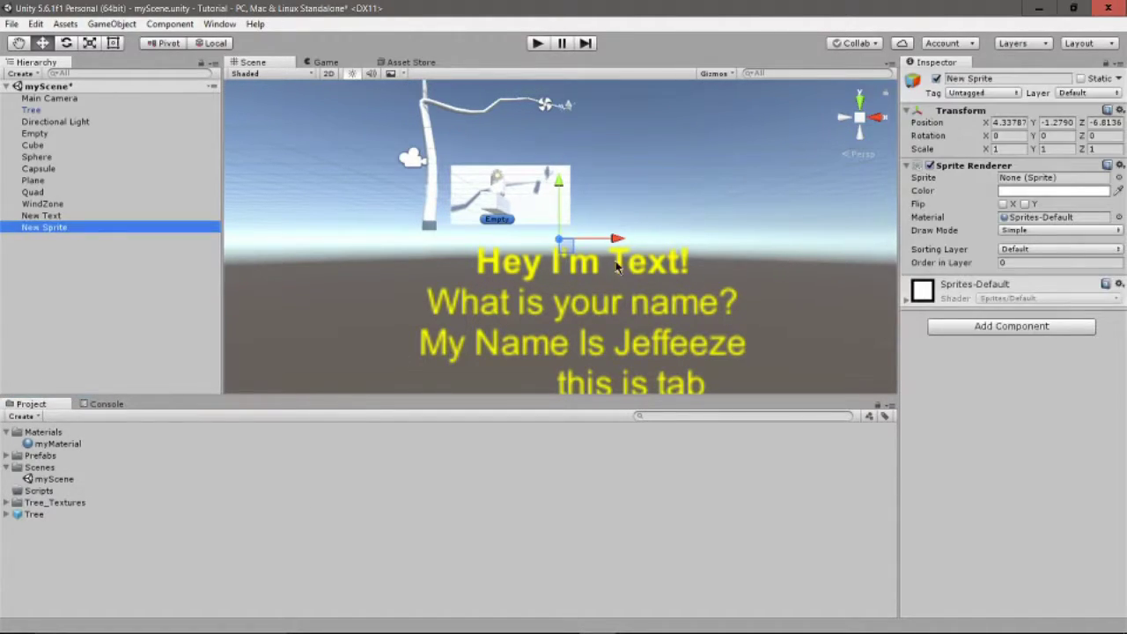
left_click(1119, 178)
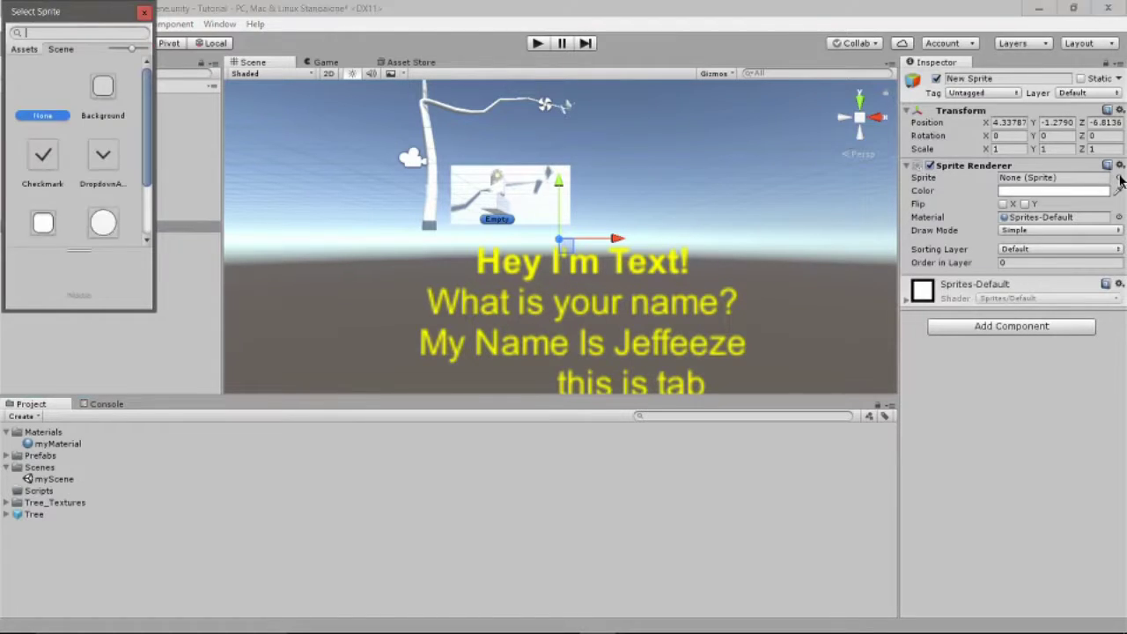
left_click(1119, 177)
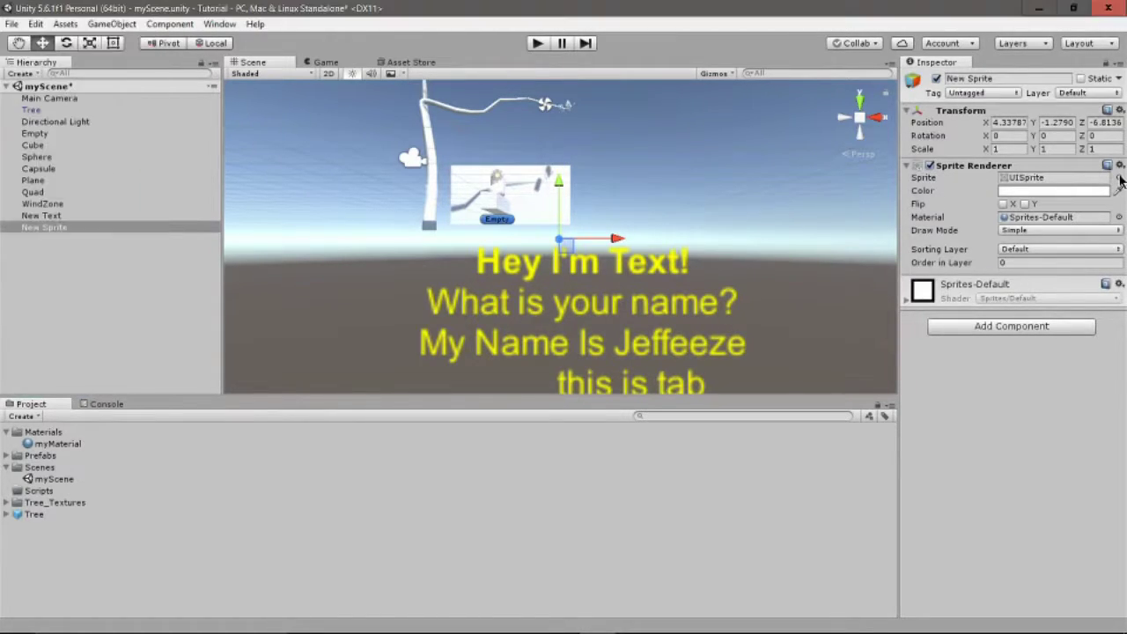
key("f")
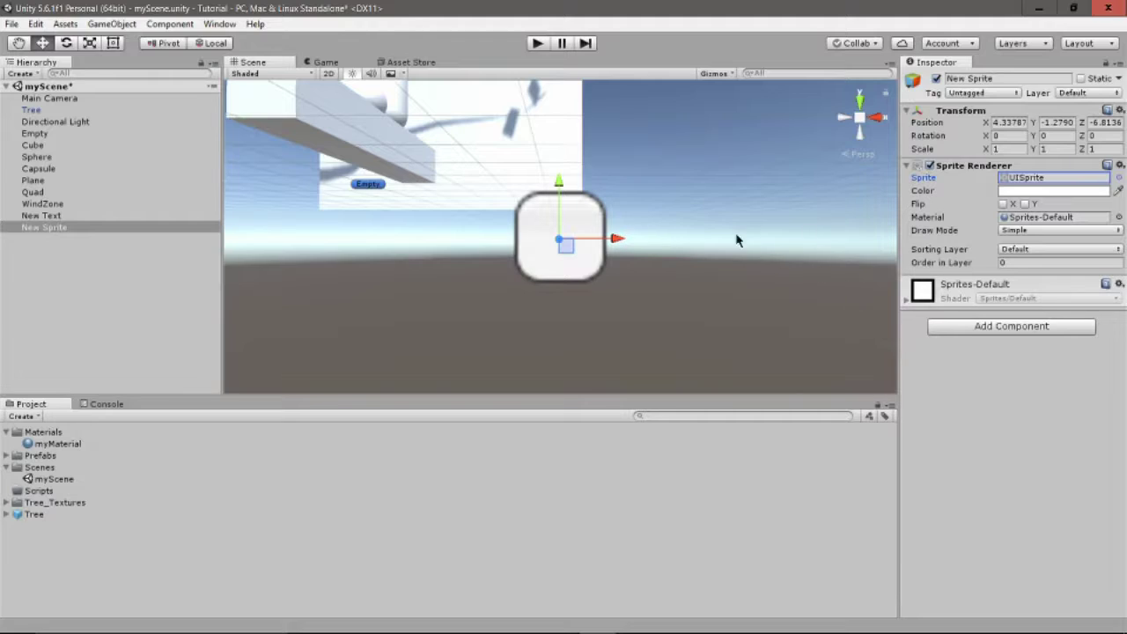
Try other built-in images such as DropdownArrow on the new sprite, and return to UISprite.
key("Return")
key("Up")
key("Up")
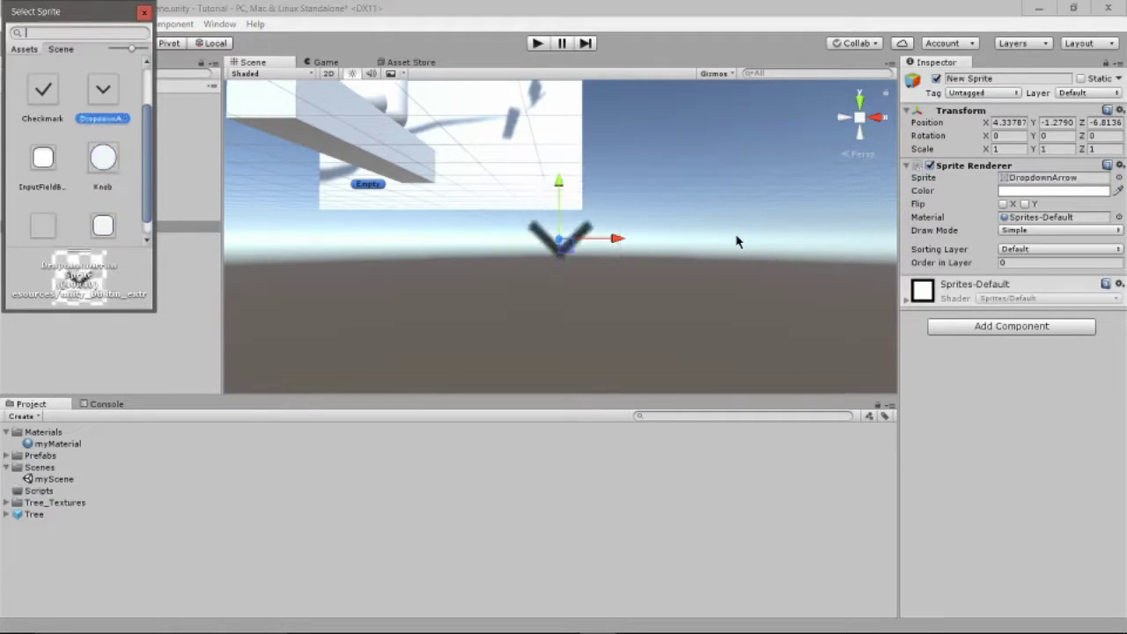
key("Up")
key("Left")
key("Down")
key("Down")
key("Down")
key("Right")
key("Up")
key("Down")
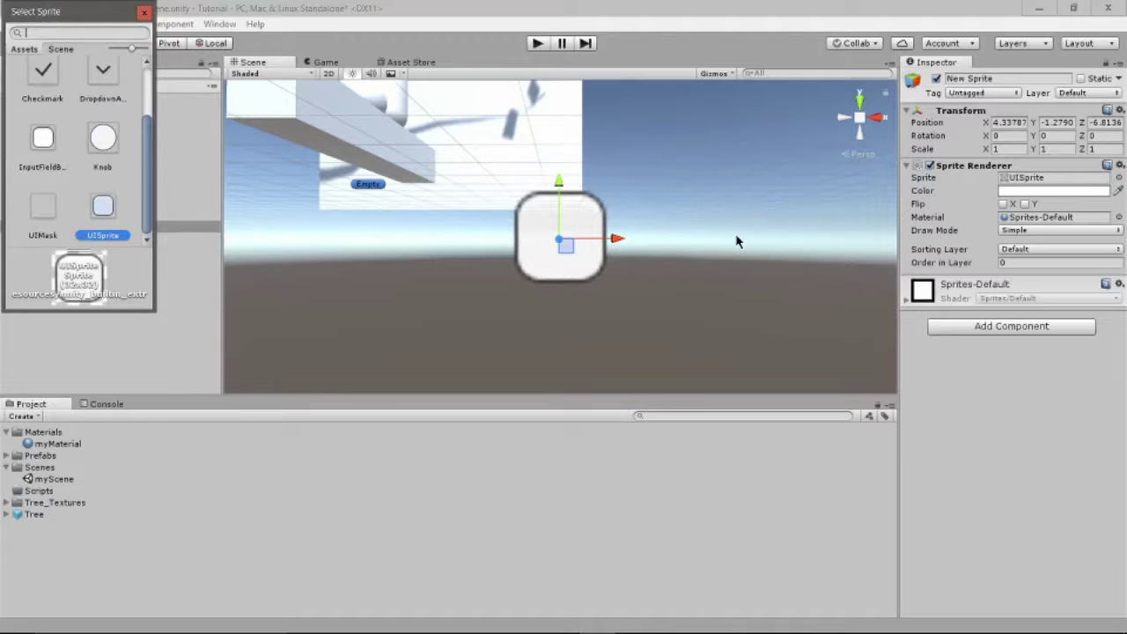
key("Up")
key("Up")
key("Down")
key("Down")
key("Left")
key("Right")
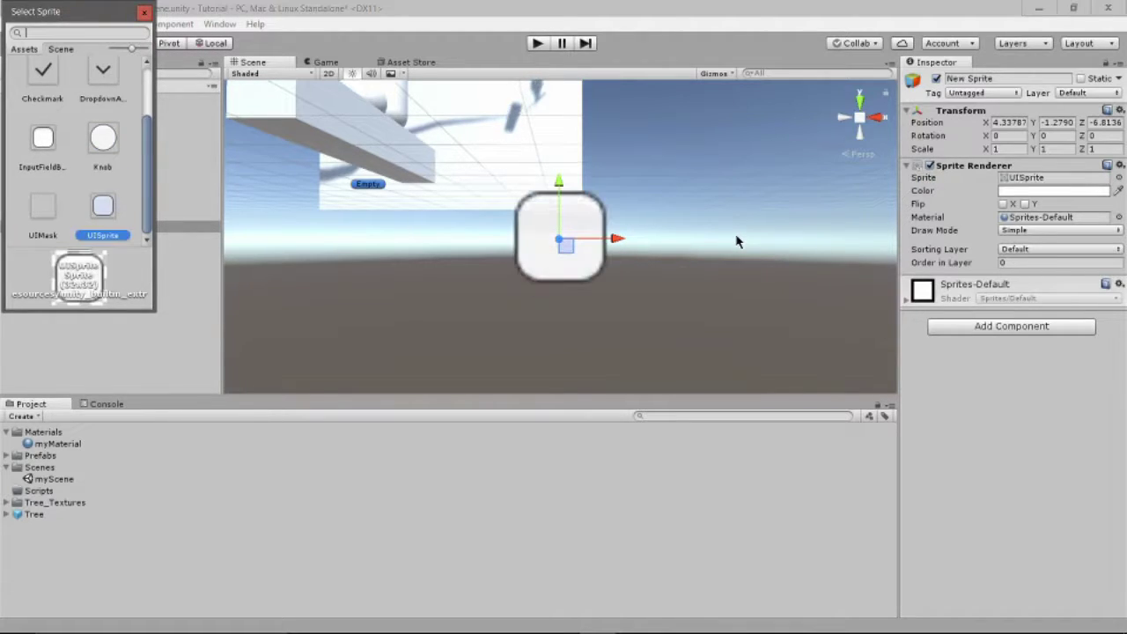
Set the new sprite's image to None and delete the sprite from the scene.
key("Up")
key("Up")
key("Up")
key("Left")
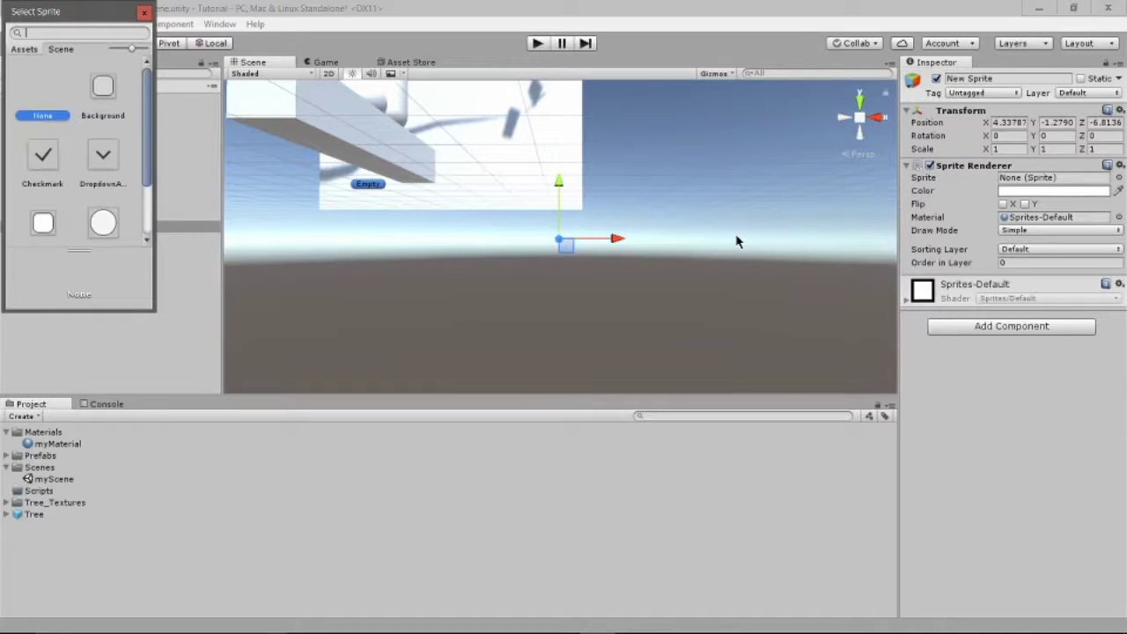
key("Return")
left_click(105, 227)
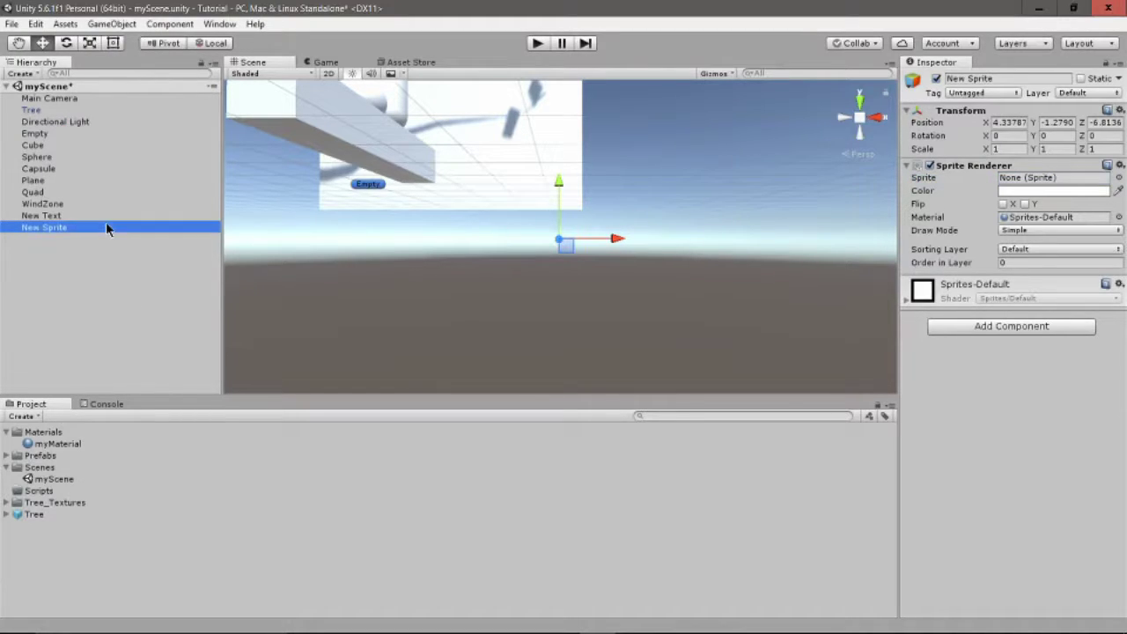
key("Delete")
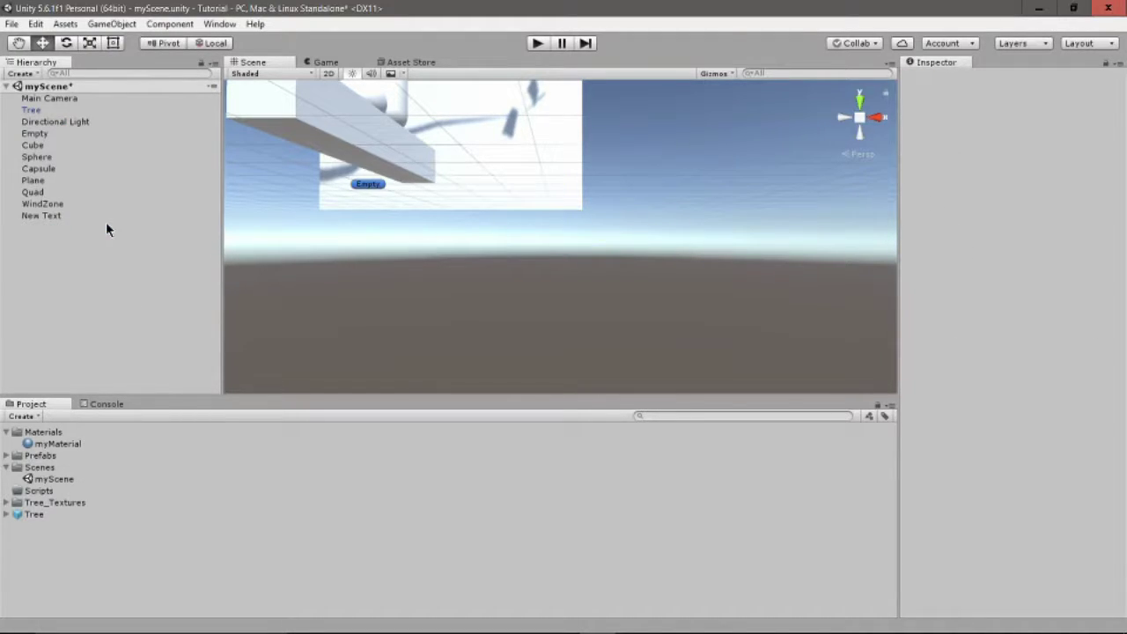
Create a Particle System in the scene and frame it to view its particles around the 3D text.
right_click(114, 307)
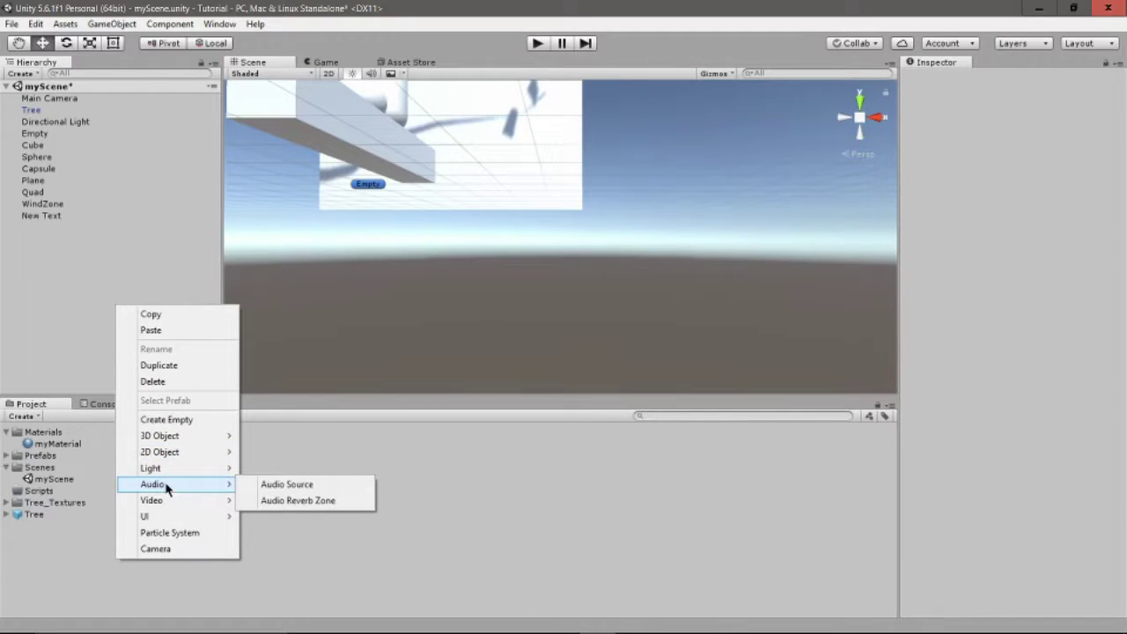
mouse_move(178, 476)
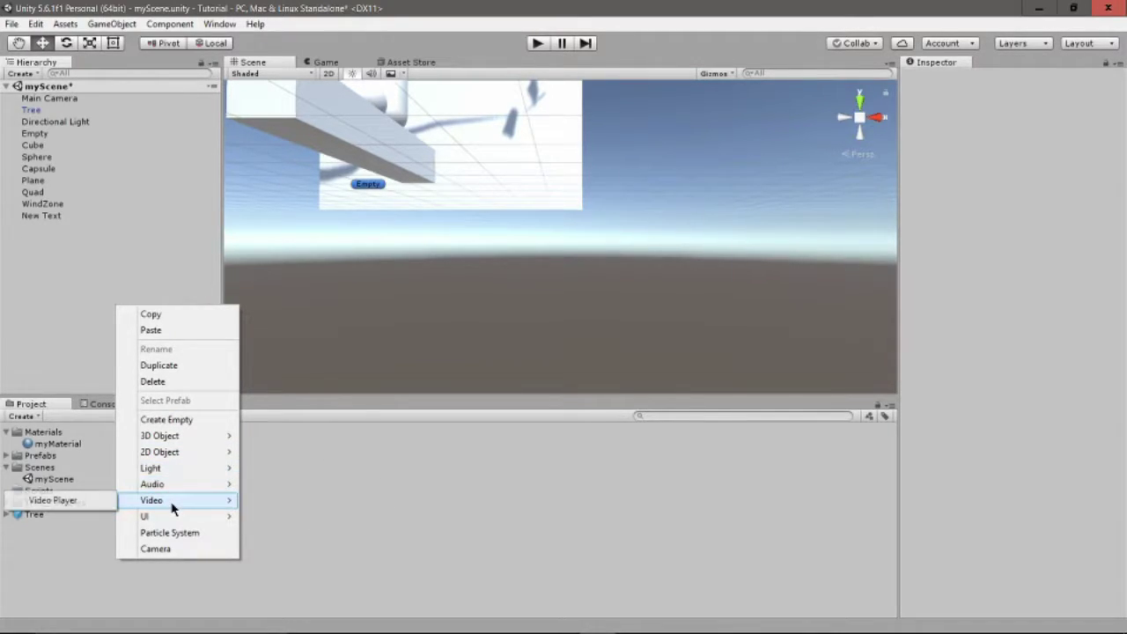
mouse_move(167, 518)
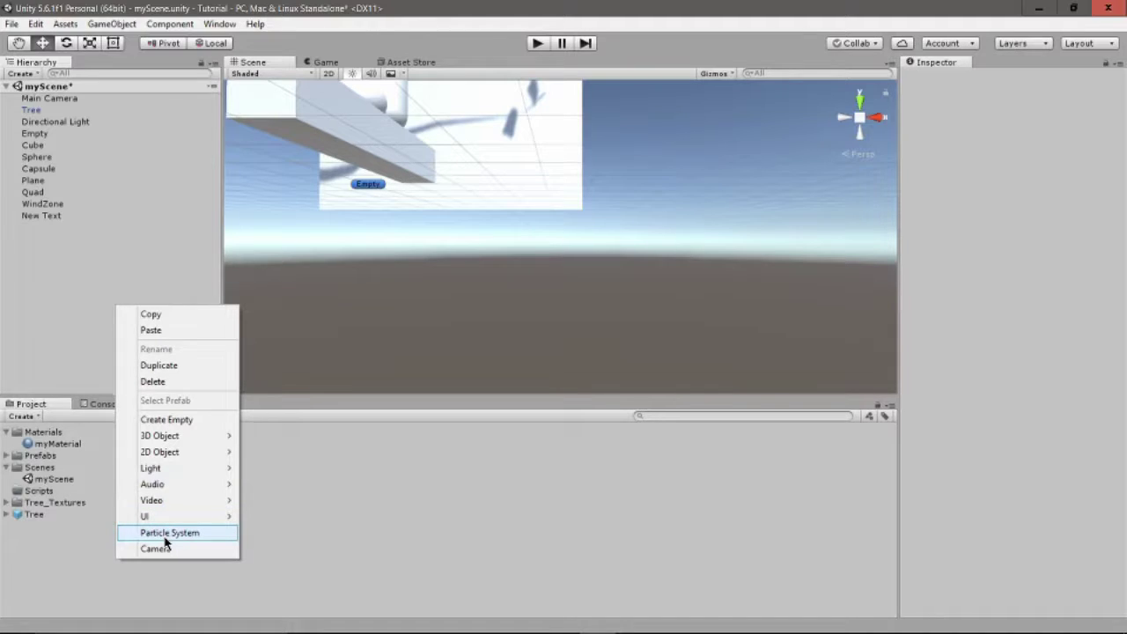
left_click(169, 533)
key("f")
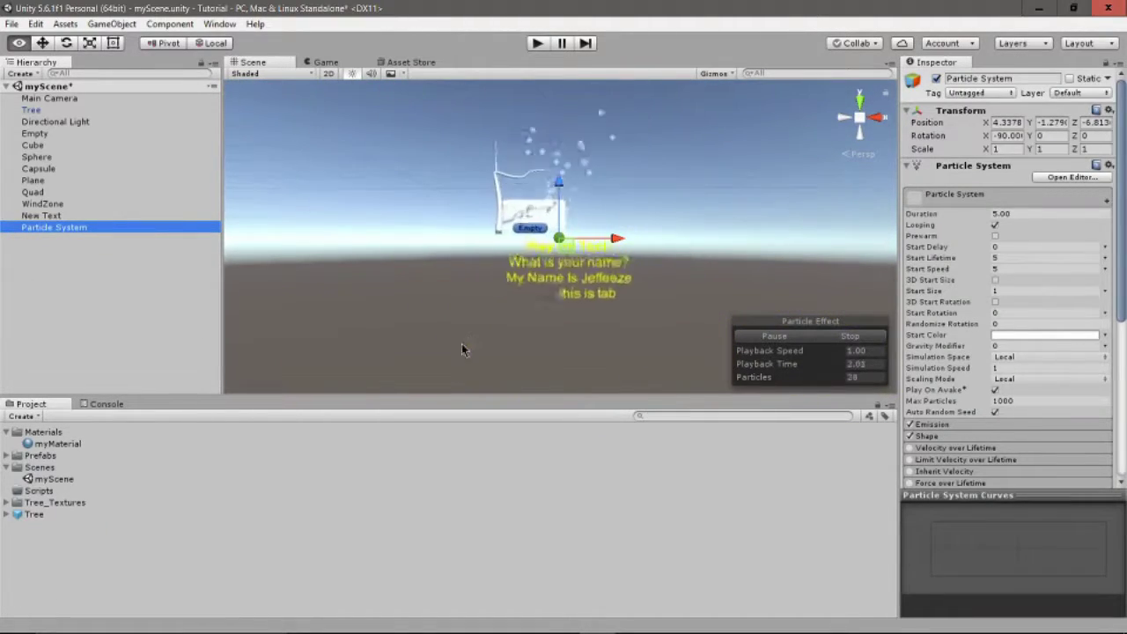
scroll(461, 350, "up", 4)
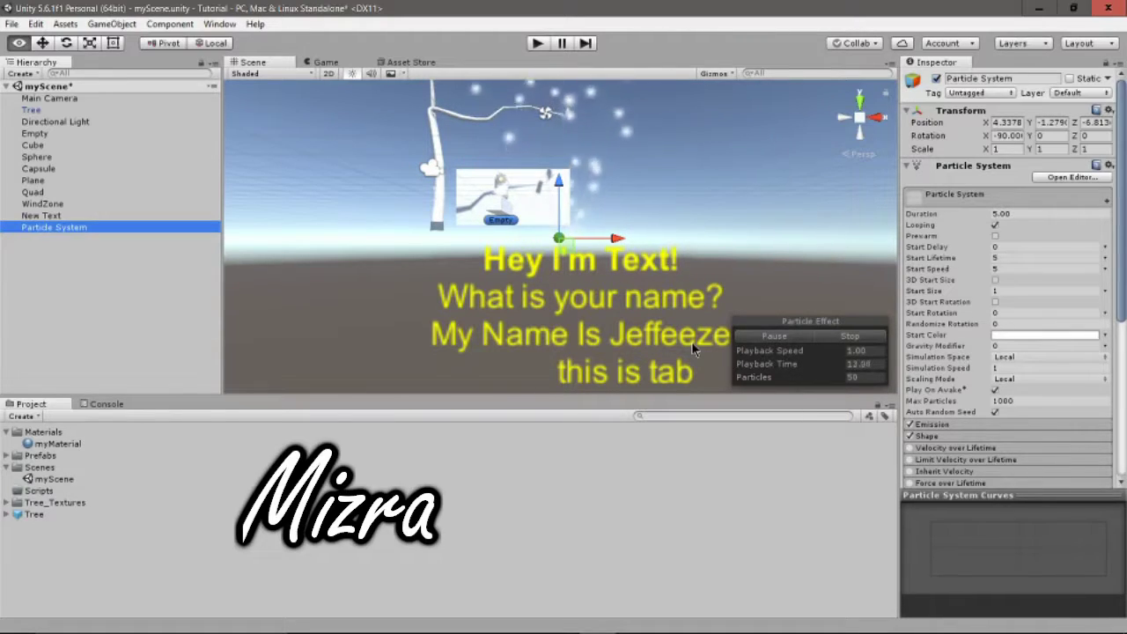
left_click_drag(693, 349, 440, 324, "alt")
scroll(1035, 398, "down", 3)
scroll(1035, 398, "down", 5)
scroll(1006, 347, "up", 5)
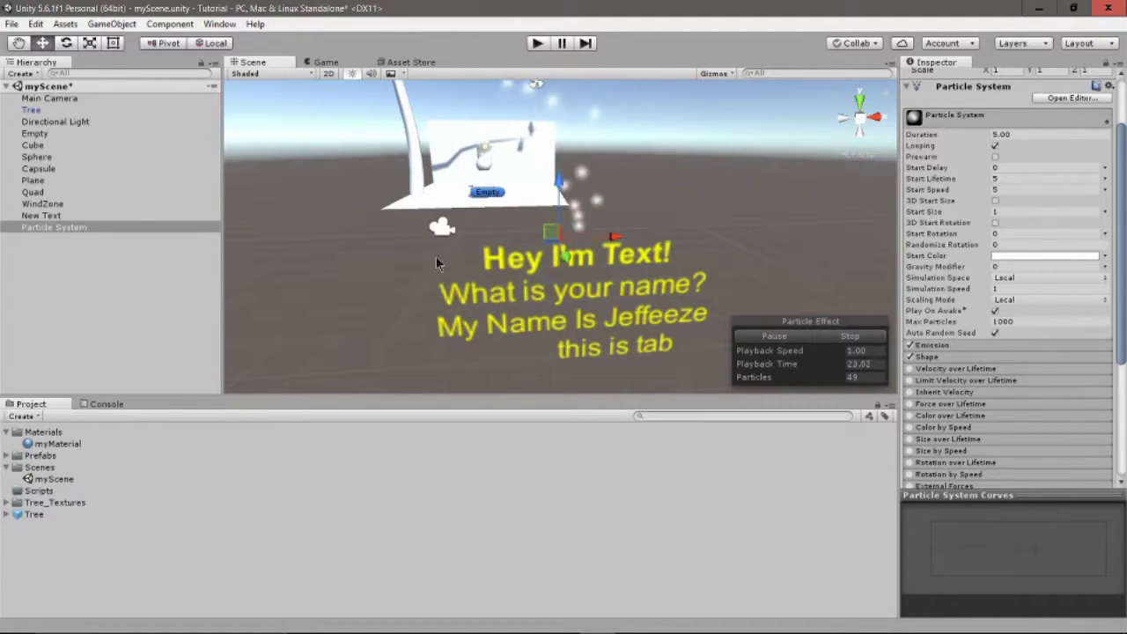
Add a burst entry to the Particle System's Emission module.
left_click(53, 228)
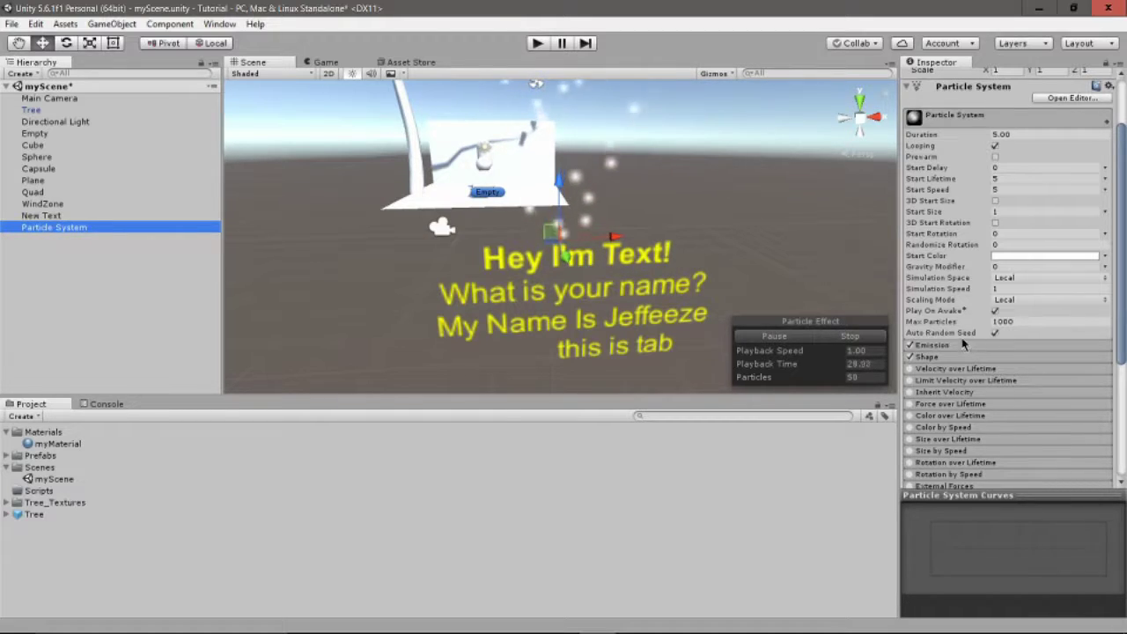
scroll(933, 352, "down", 5)
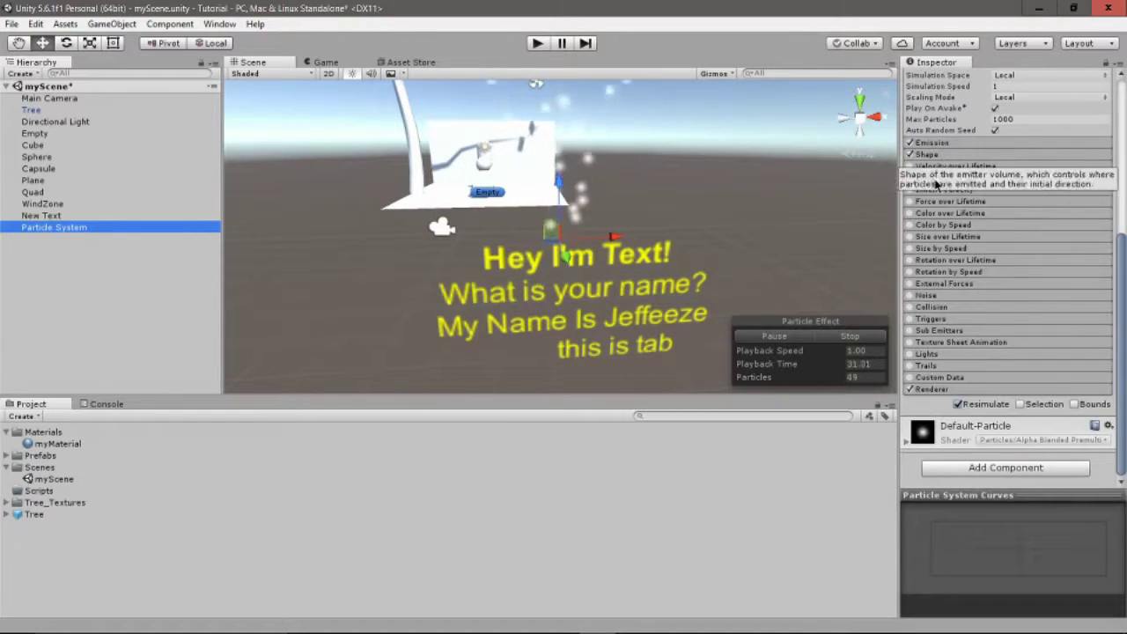
scroll(937, 183, "up", 6)
left_click(951, 422)
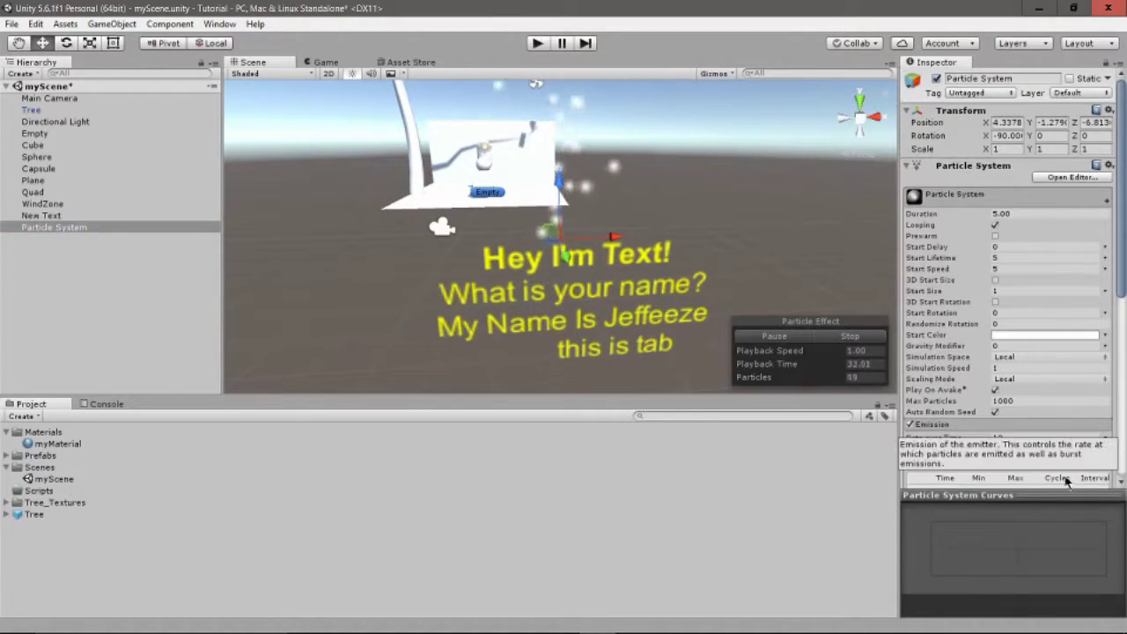
scroll(1066, 480, "down", 1)
left_click(1081, 463)
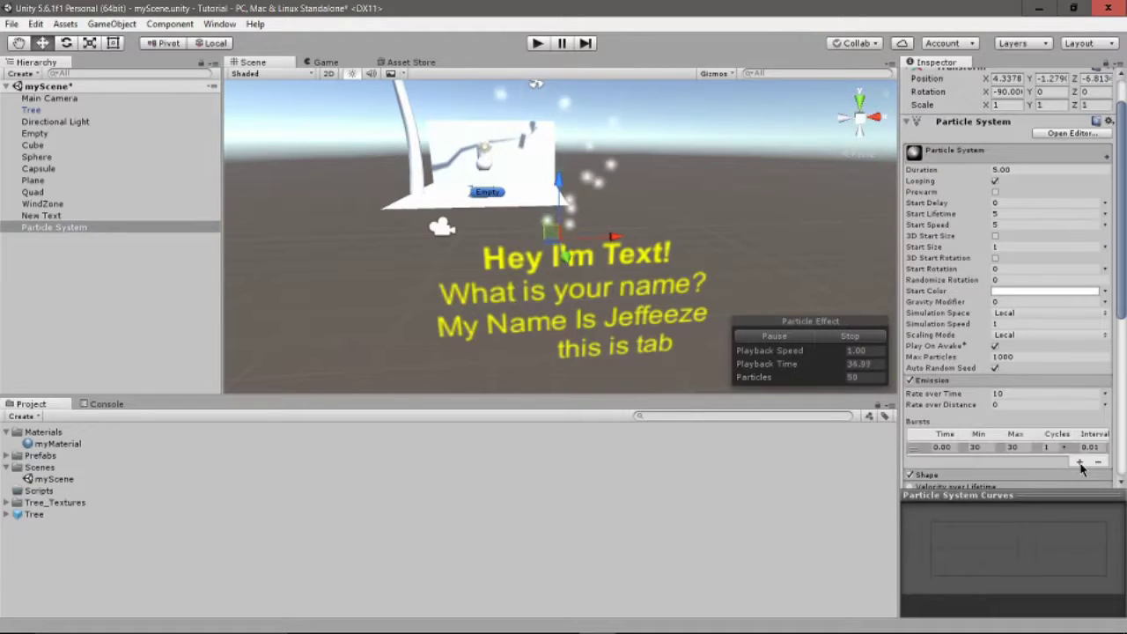
Set the particle emitter's shape to Sphere and enlarge its radius to about 20.8.
scroll(1034, 440, "down", 4)
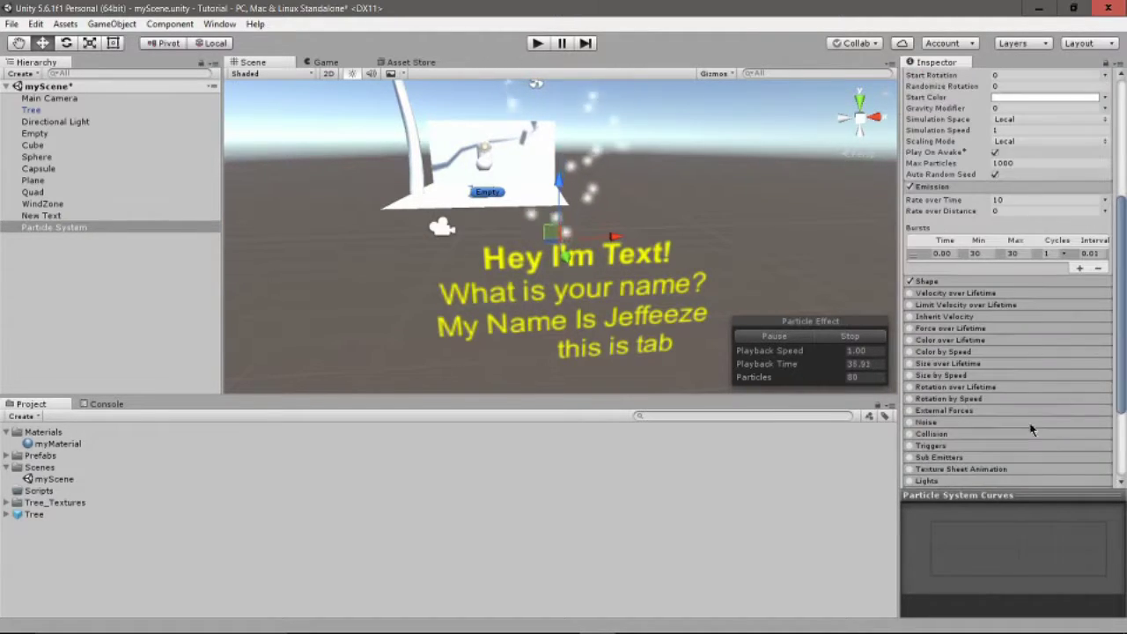
left_click(962, 281)
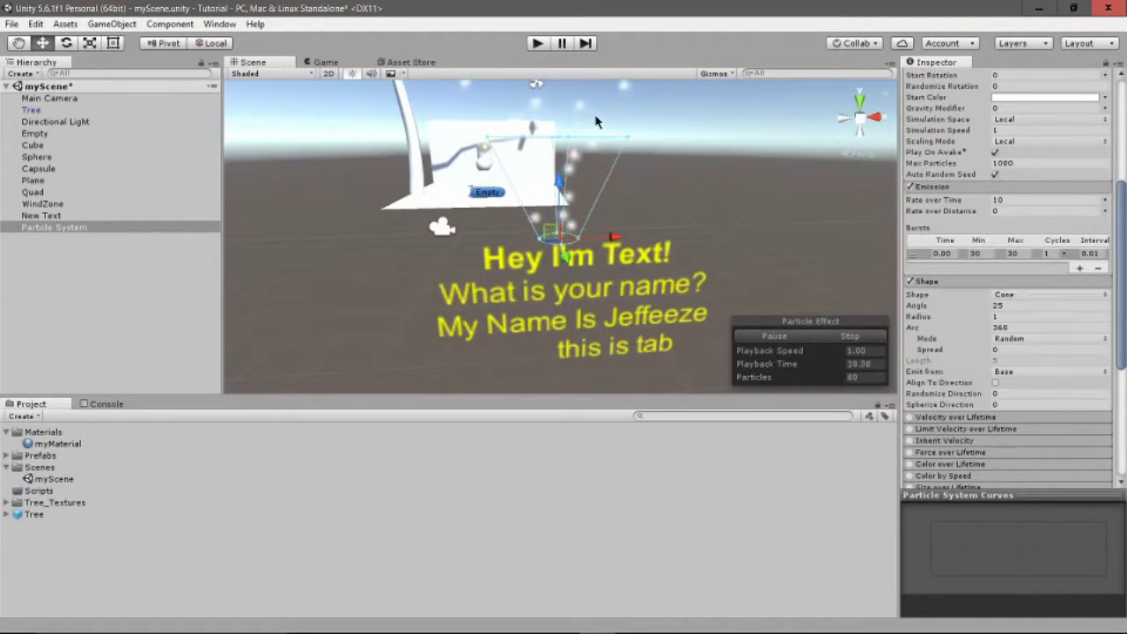
left_click(1044, 294)
left_click(1040, 307)
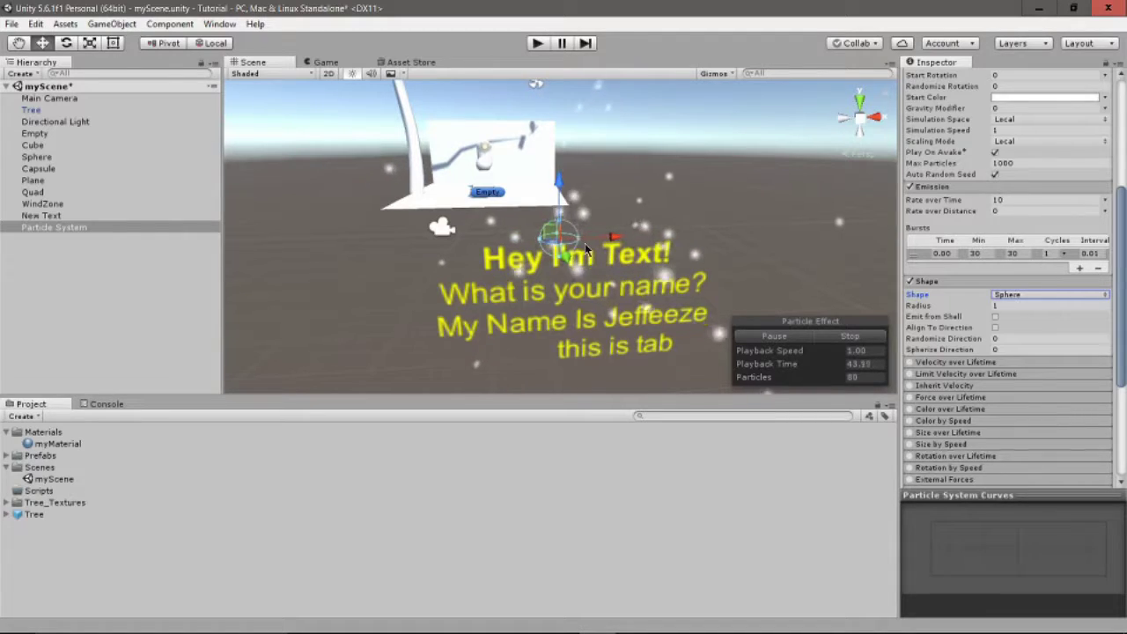
left_click_drag(580, 242, 793, 250)
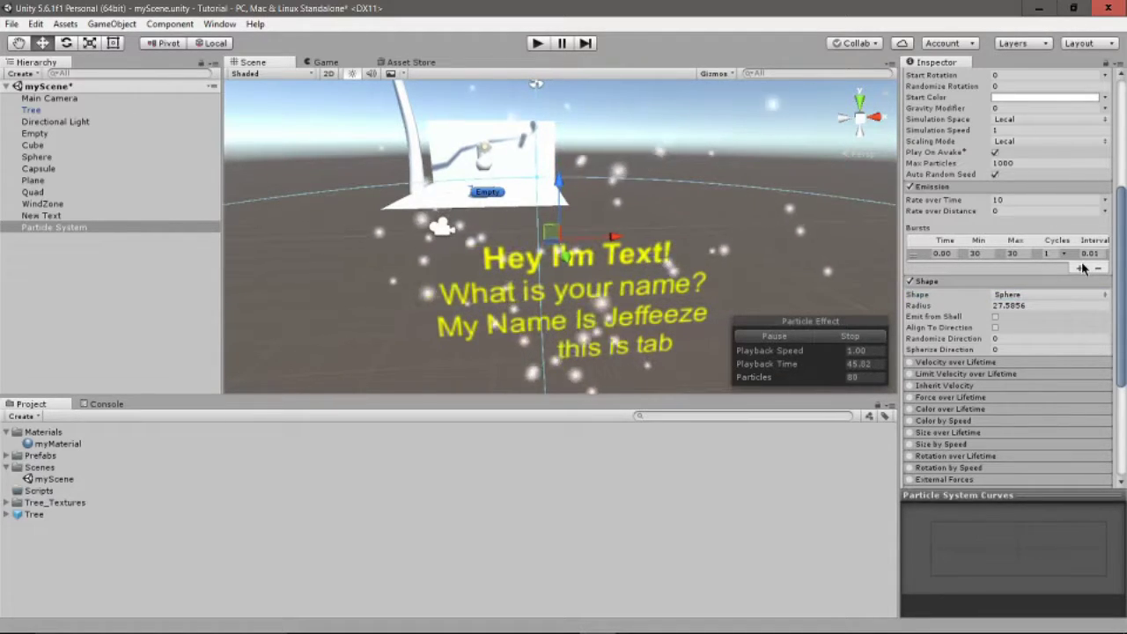
left_click_drag(945, 302, 958, 305)
scroll(645, 321, "down", 10)
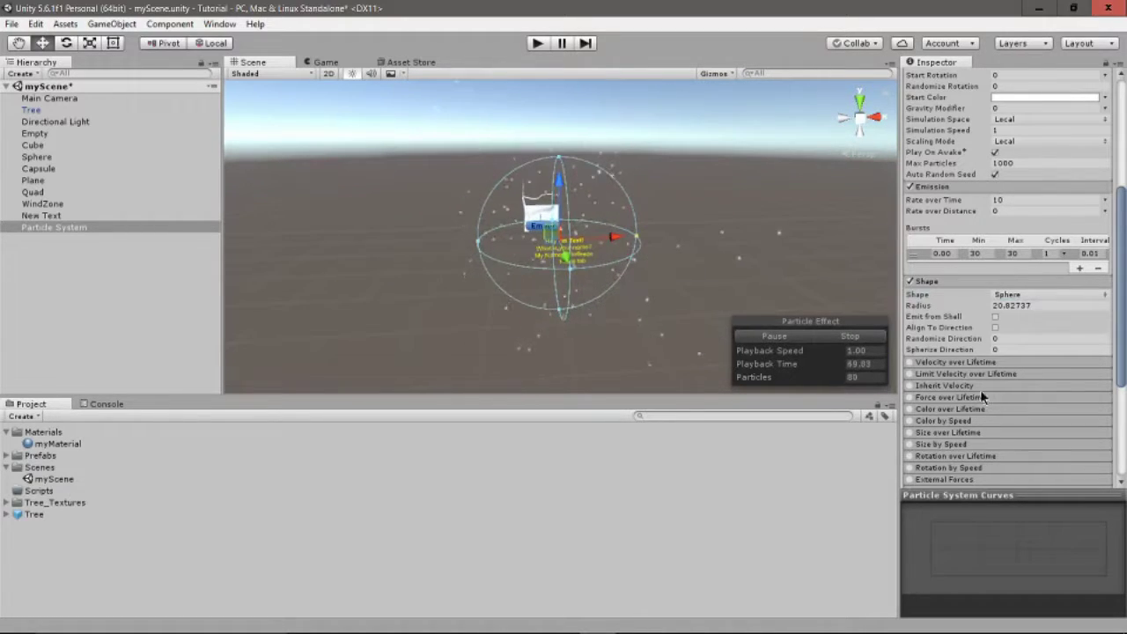
Try the Noise module on the particles with a strength of about 7.69, and turn Noise off.
scroll(987, 400, "down", 5)
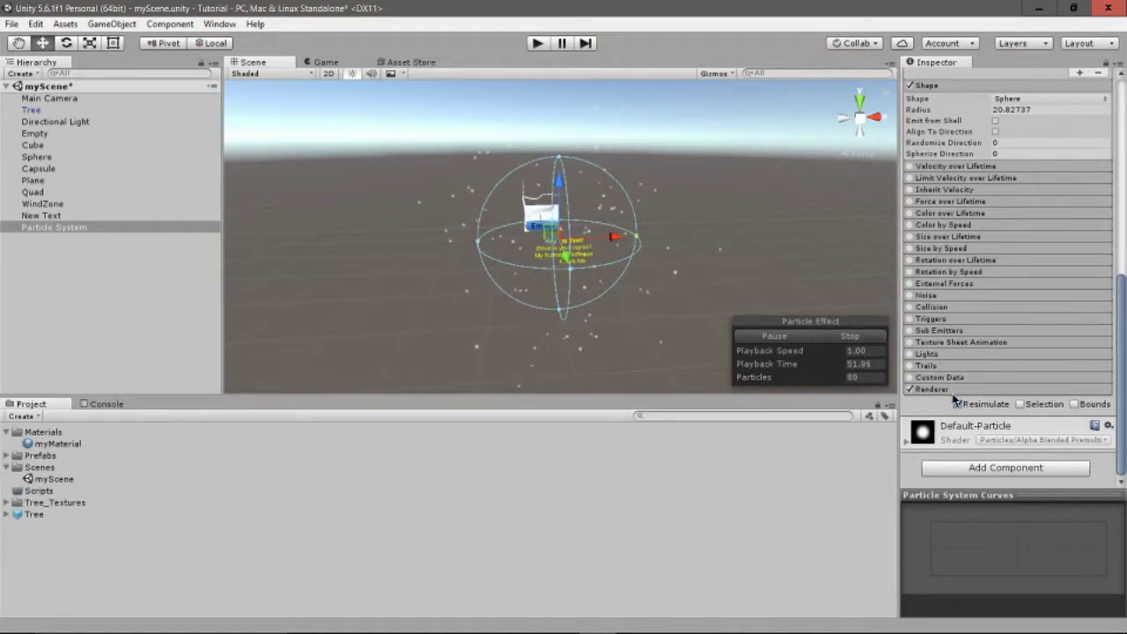
left_click(923, 296)
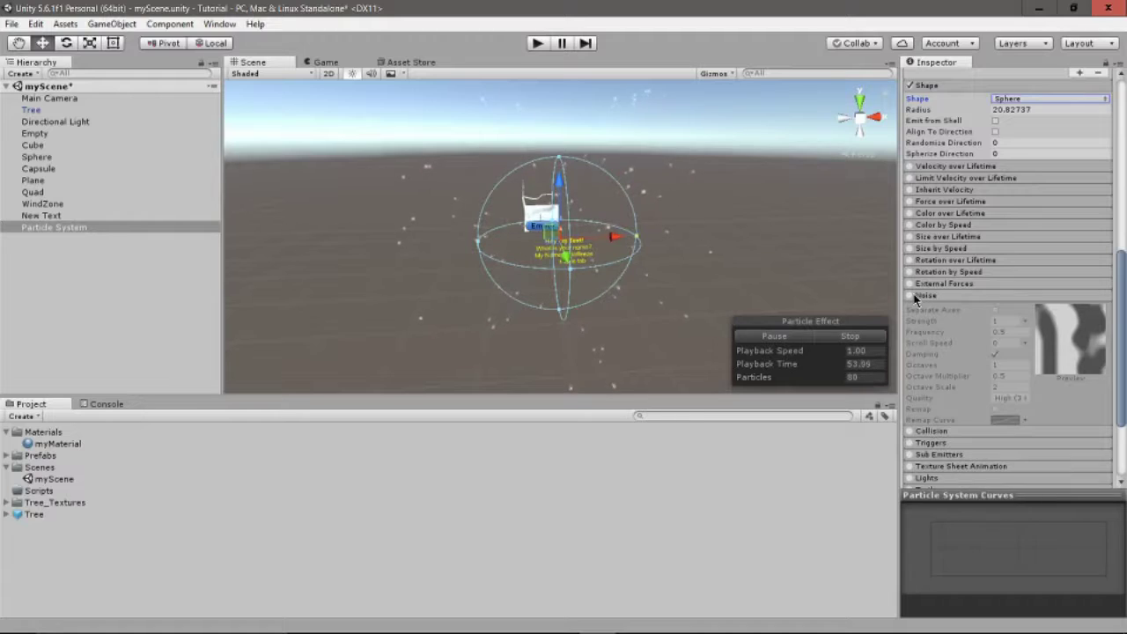
left_click(911, 296)
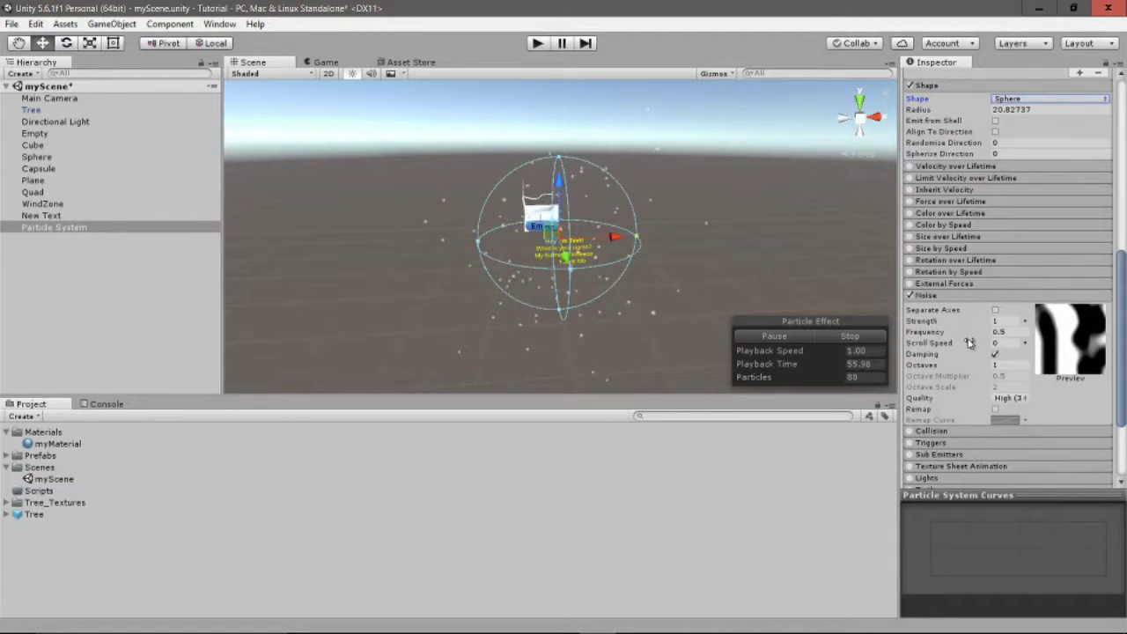
left_click_drag(965, 321, 397, 302)
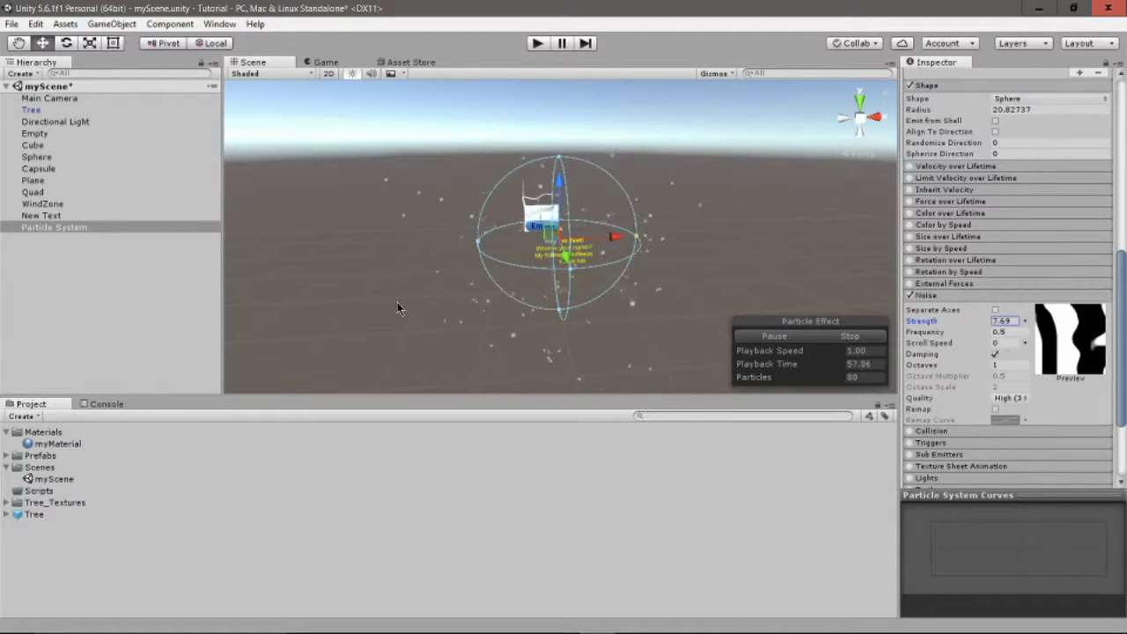
left_click(919, 295)
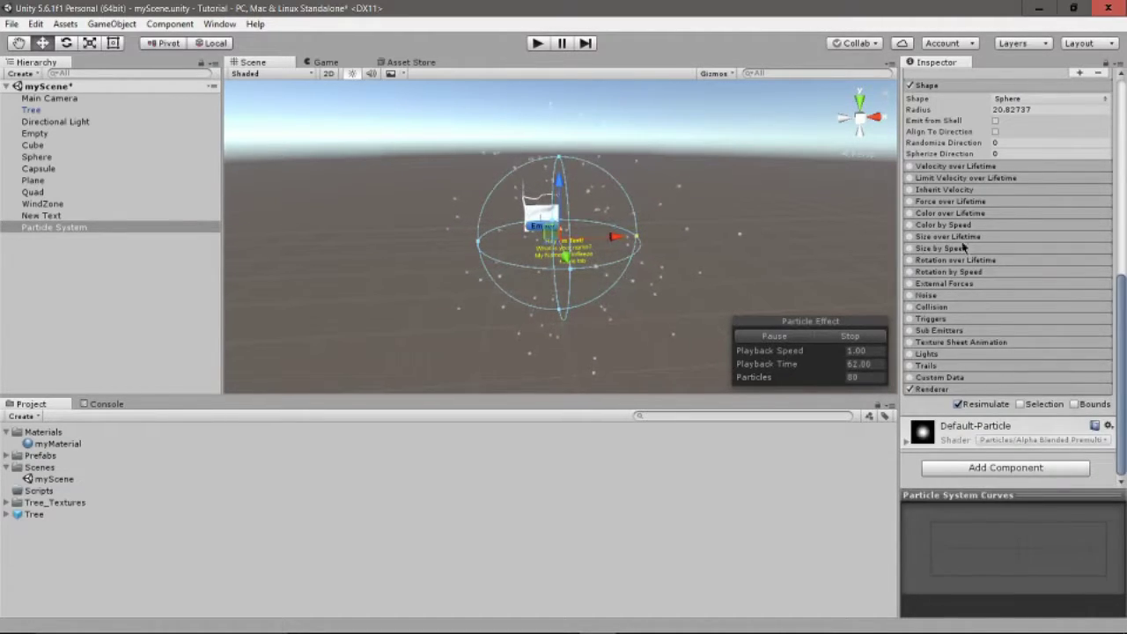
Enable particle Trails with a ratio of 0.15 and a width over trail of about 0.46.
left_click(910, 365)
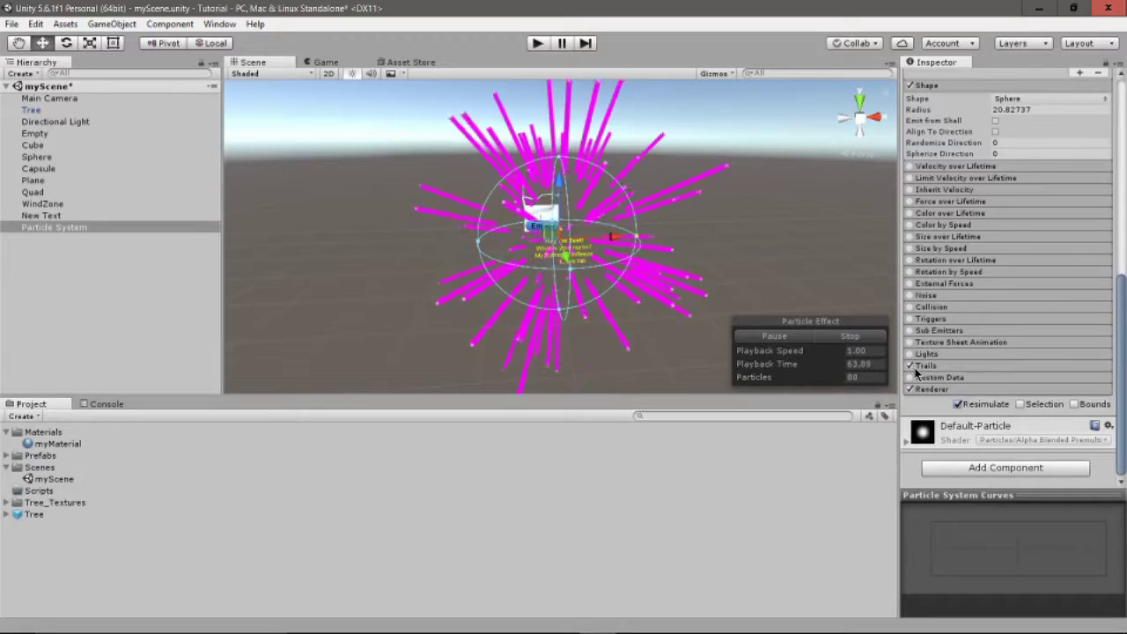
left_click(926, 366)
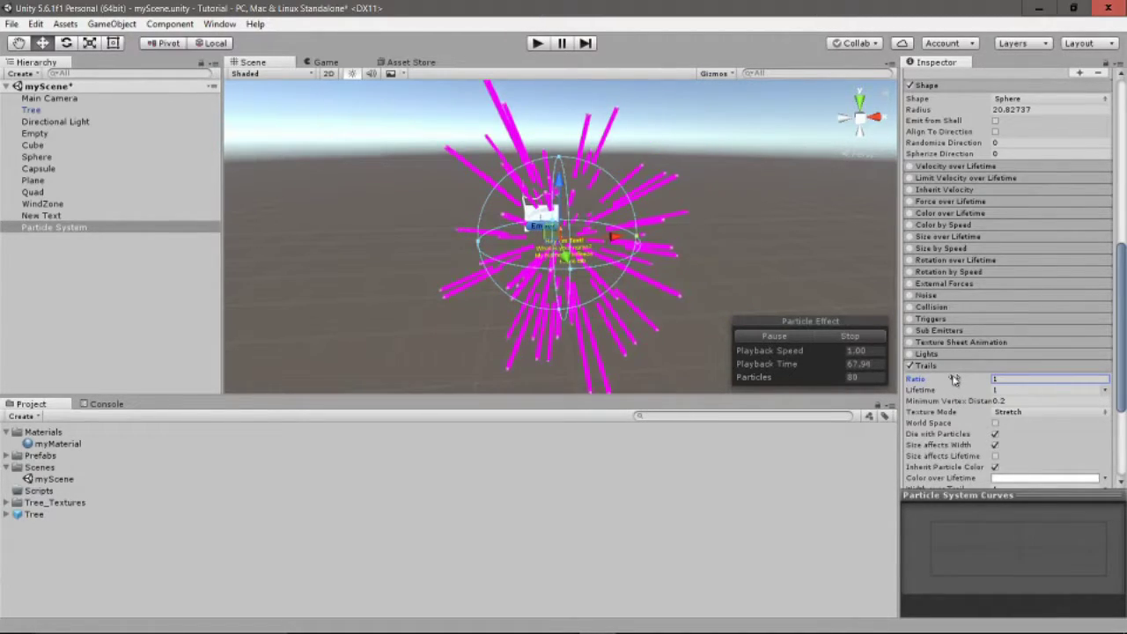
type("0.15")
scroll(953, 388, "down", 3)
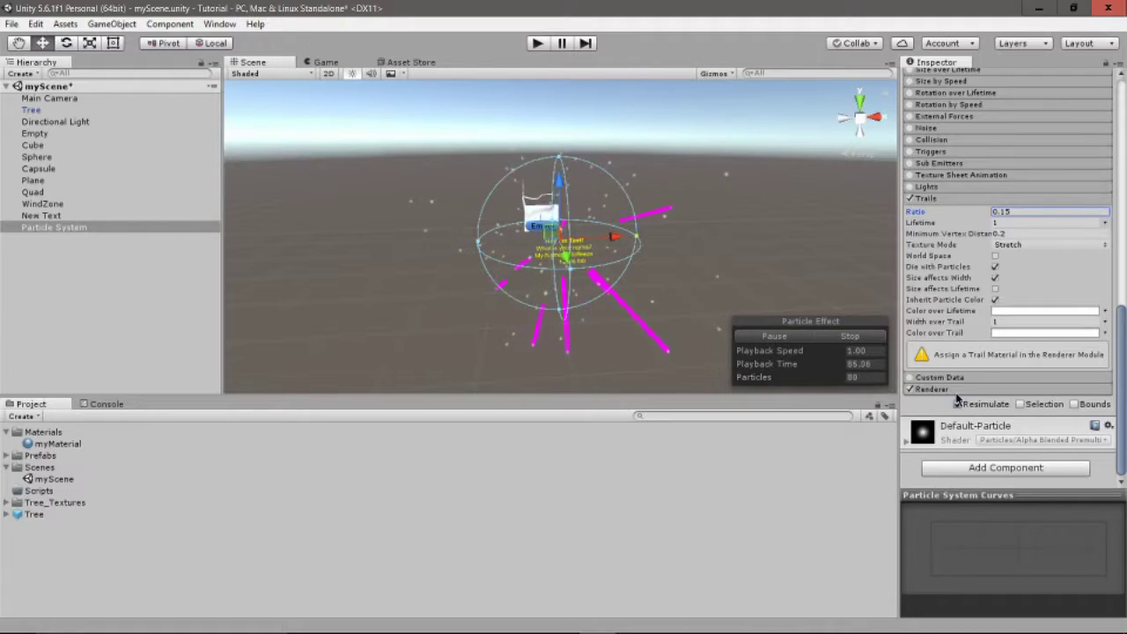
left_click(956, 394)
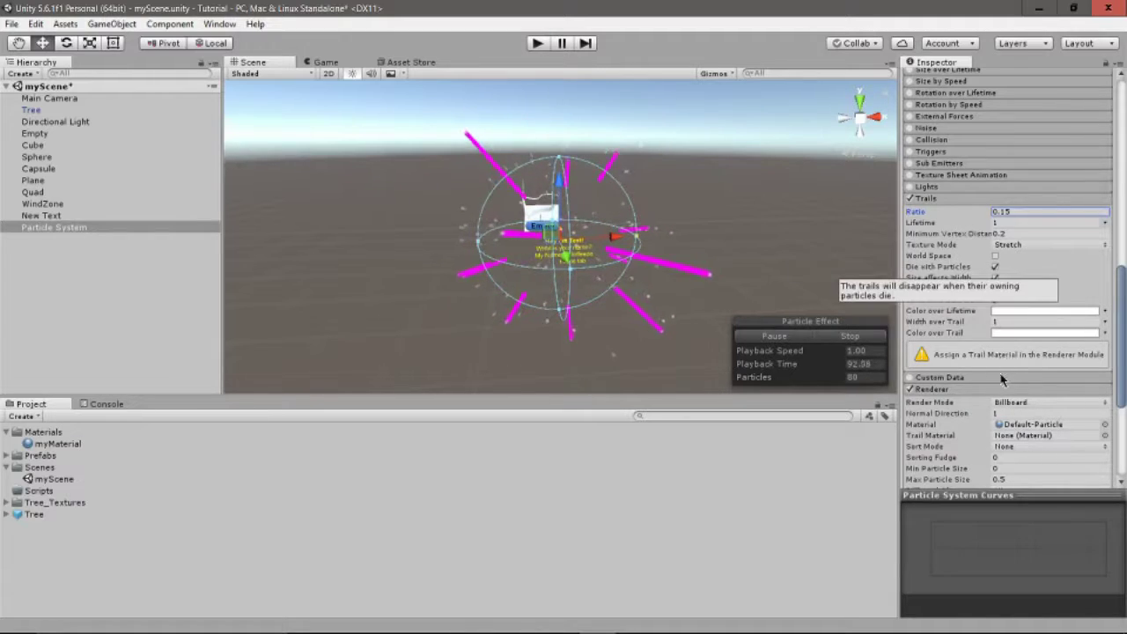
left_click_drag(953, 325, 931, 327)
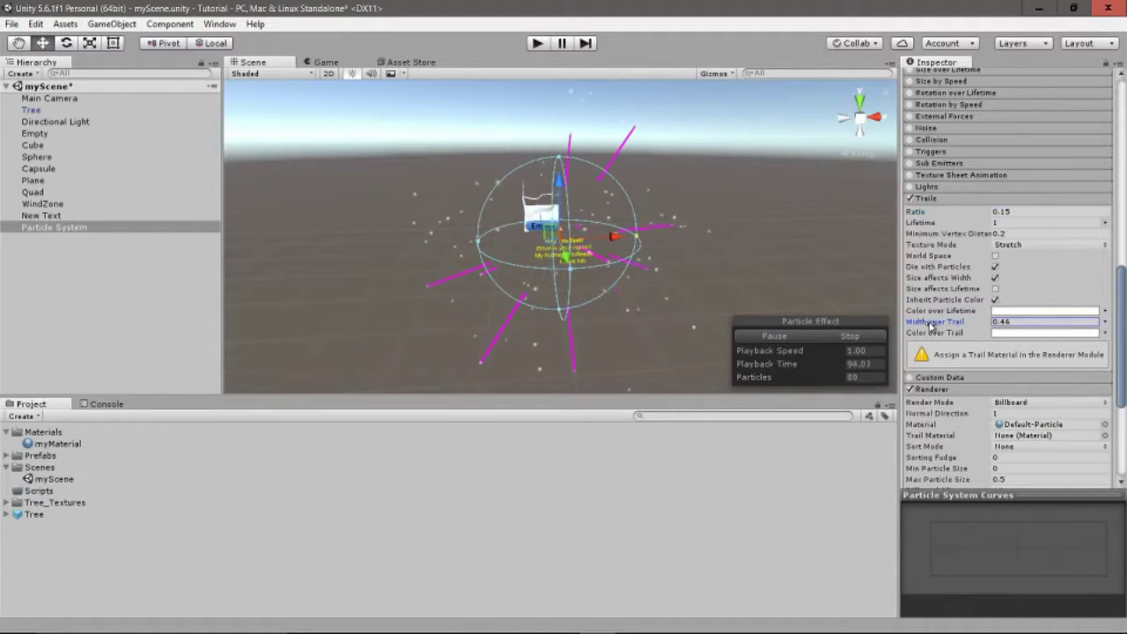
Try myMaterial as the trail material in the Renderer module, and assign Optimized Leaf Material instead.
scroll(1048, 414, "down", 2)
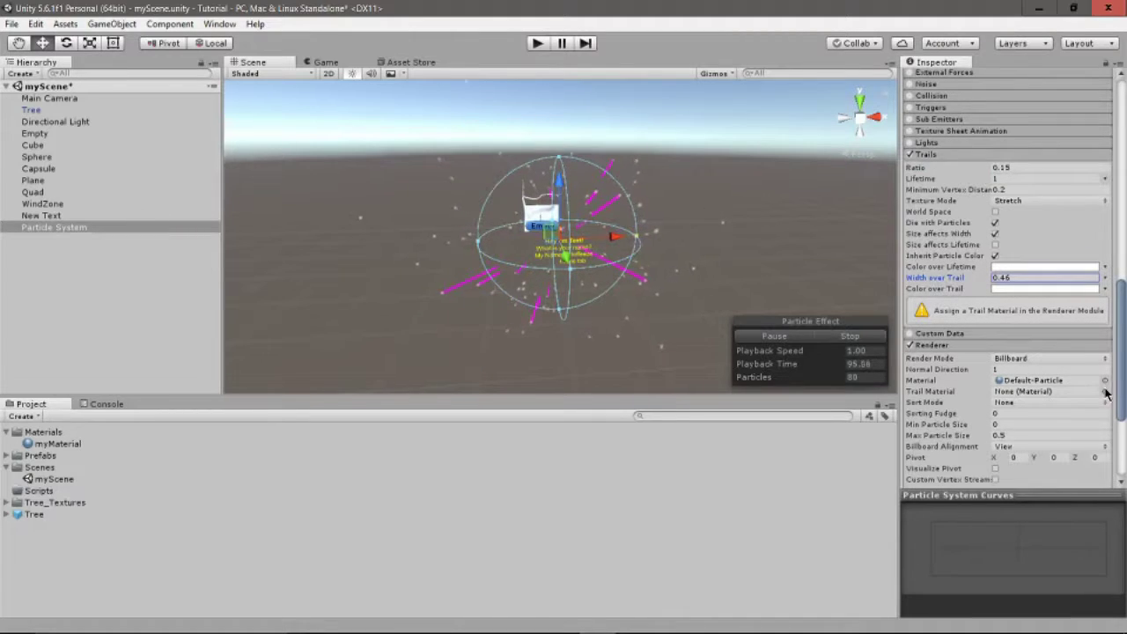
left_click(1105, 391)
key("Down")
key("Right")
key("Up")
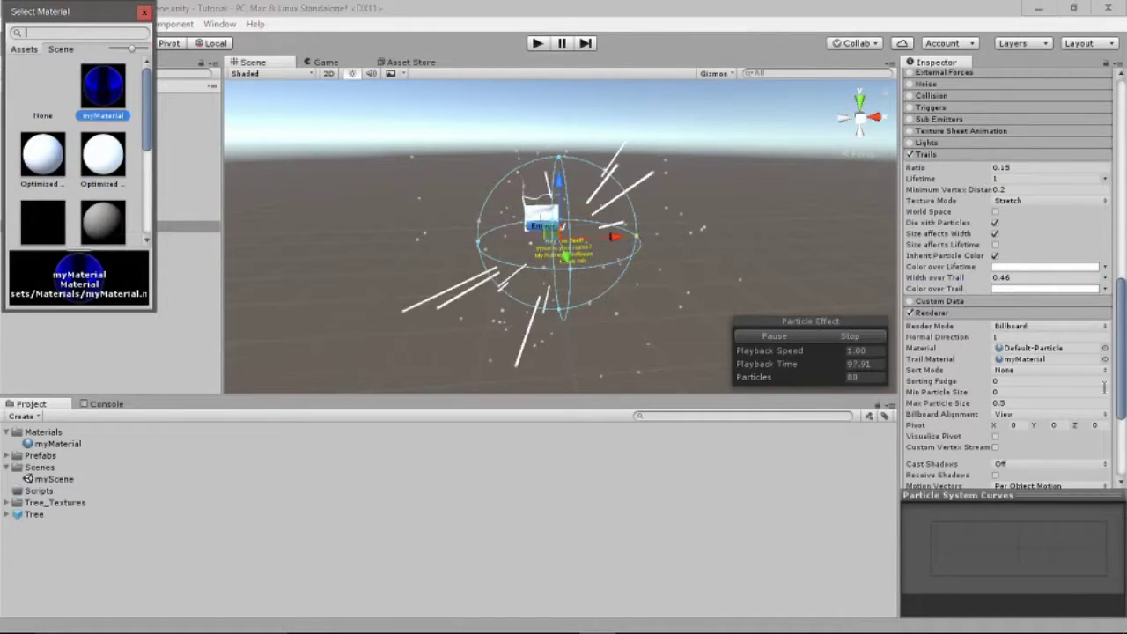
key("Down")
key("Return")
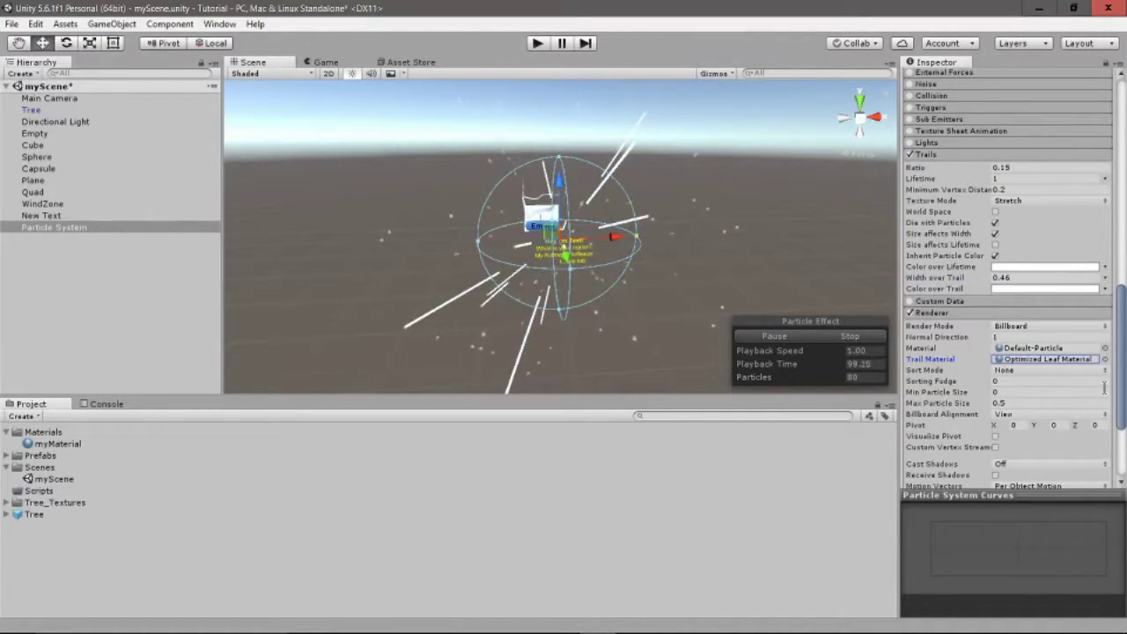
Set the render mode to Stretched Billboard and make the trails' Color over Trail and Color over Lifetime pure red, hex FF0000FF.
left_click(1068, 328)
left_click(1046, 357)
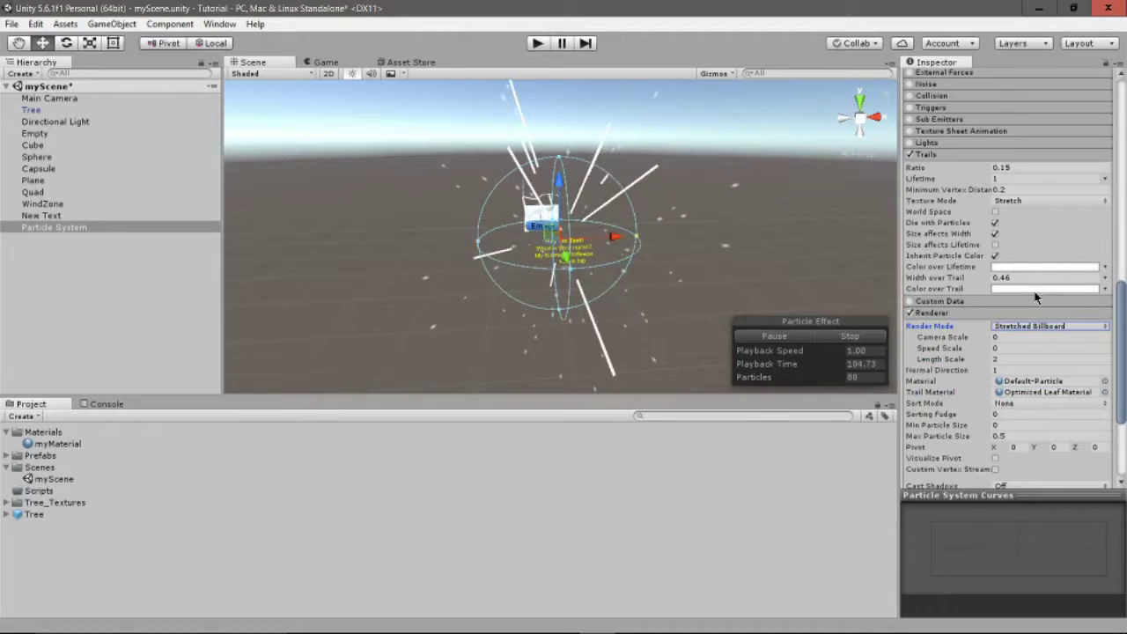
left_click(1036, 290)
left_click(657, 294)
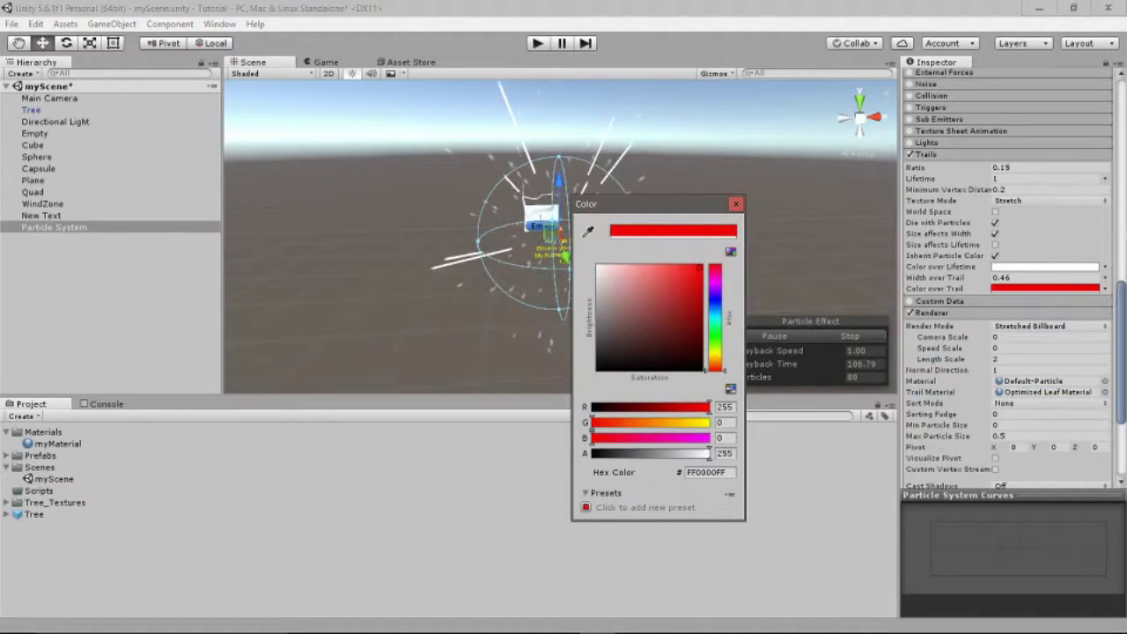
left_click_drag(692, 299, 853, 199)
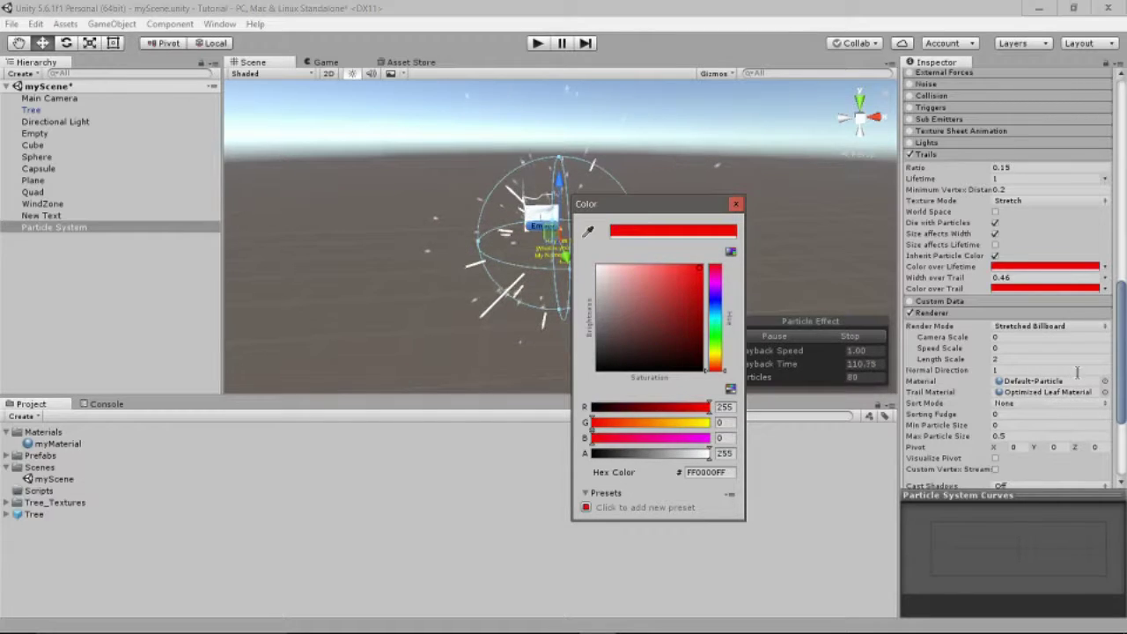
left_click(1111, 394)
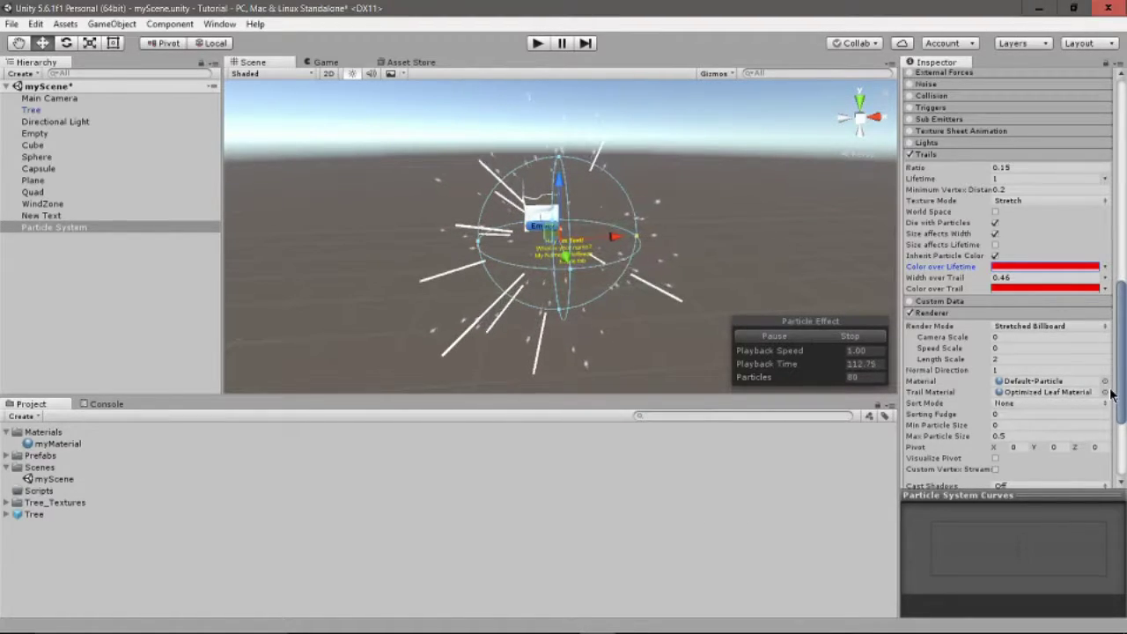
Browse the available materials for the particle trails and assign Default-Particle as the trail material.
left_click(1104, 393)
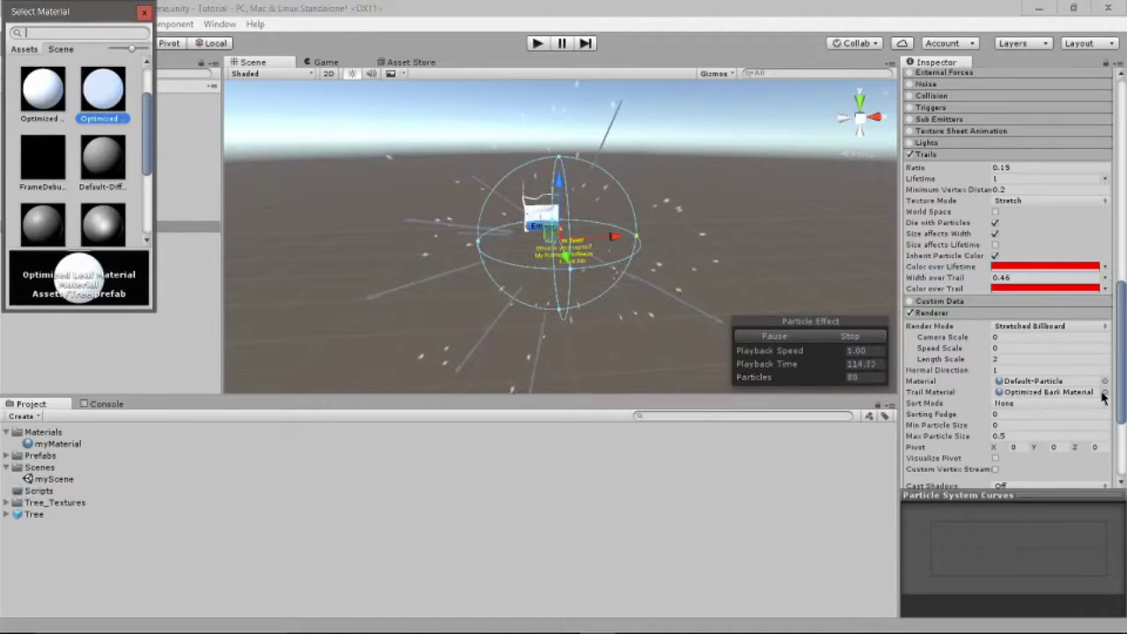
key("Down")
key("Down")
key("Down")
key("Down")
key("Down")
key("Down")
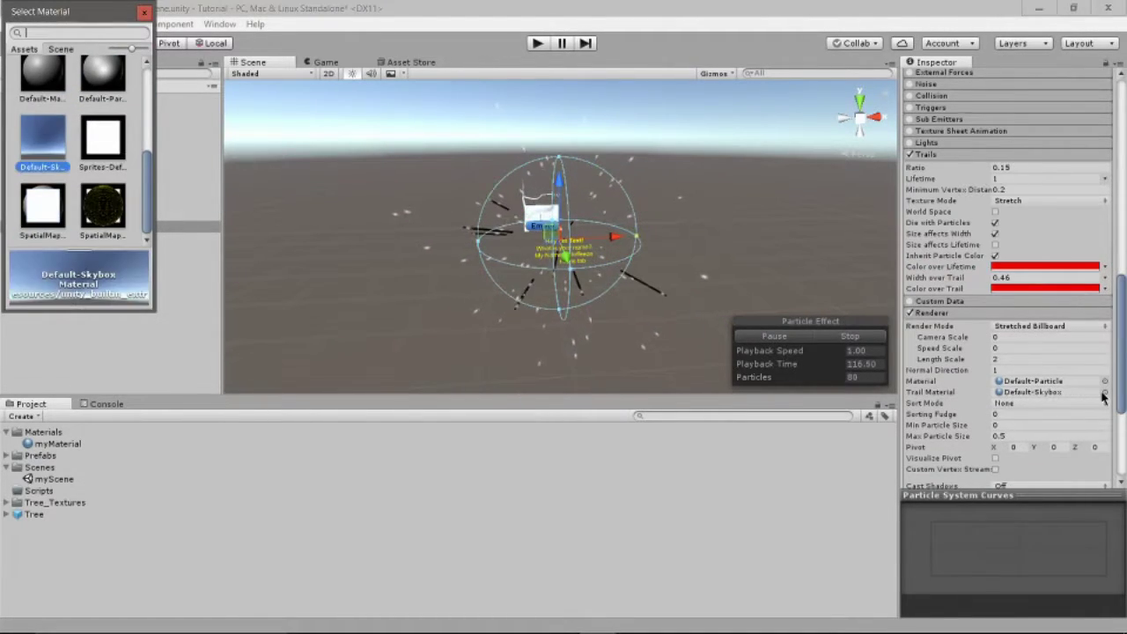
key("Return")
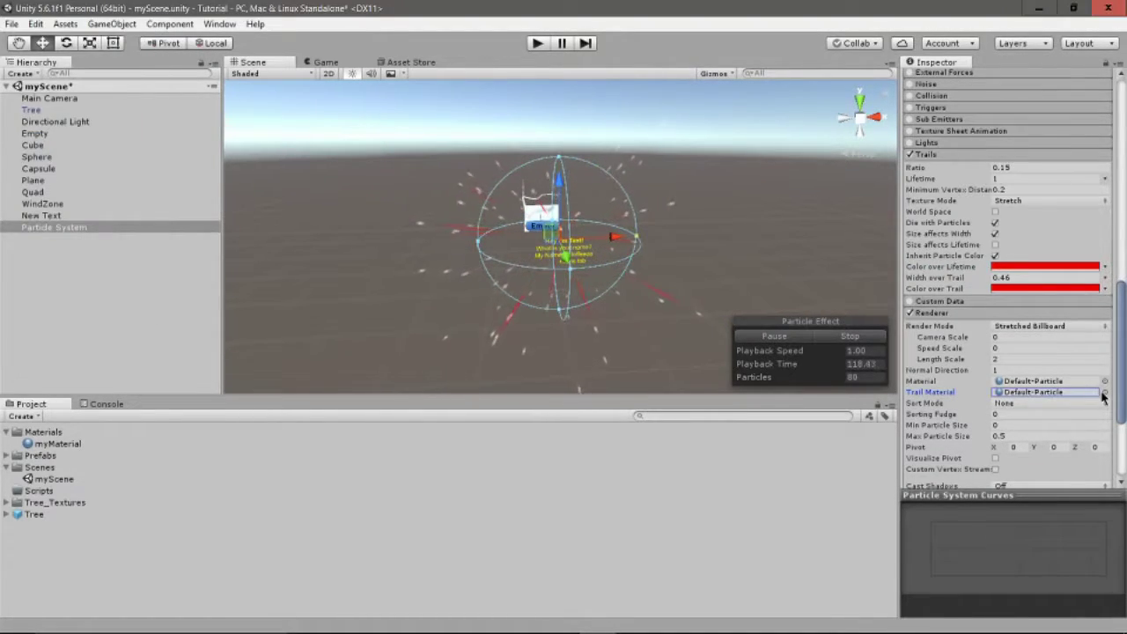
Collapse the Trails and Renderer modules of the particle system, leaving the trails' Color over Lifetime mode as Color.
scroll(1072, 400, "up", 1)
scroll(663, 265, "up", 3)
scroll(663, 265, "down", 6)
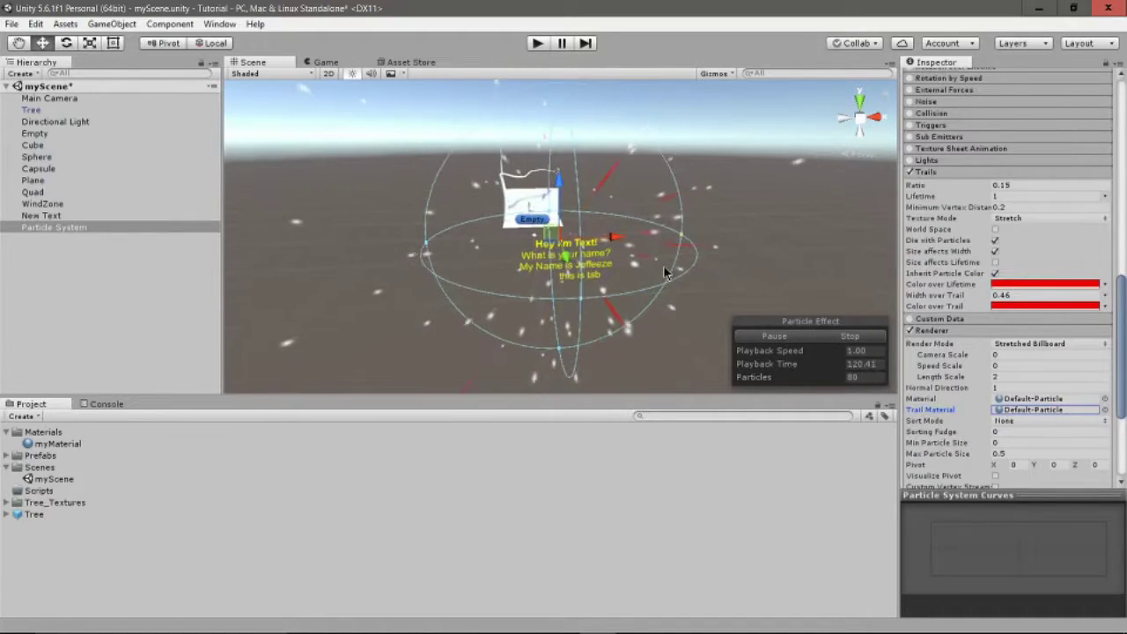
scroll(644, 198, "up", 5)
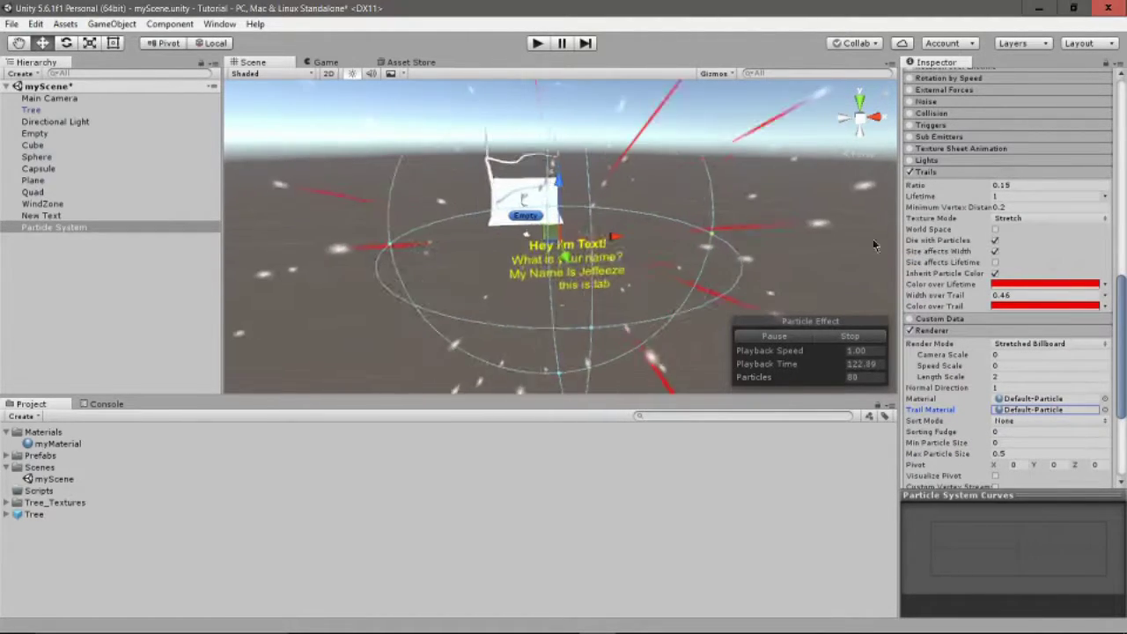
left_click(1106, 286)
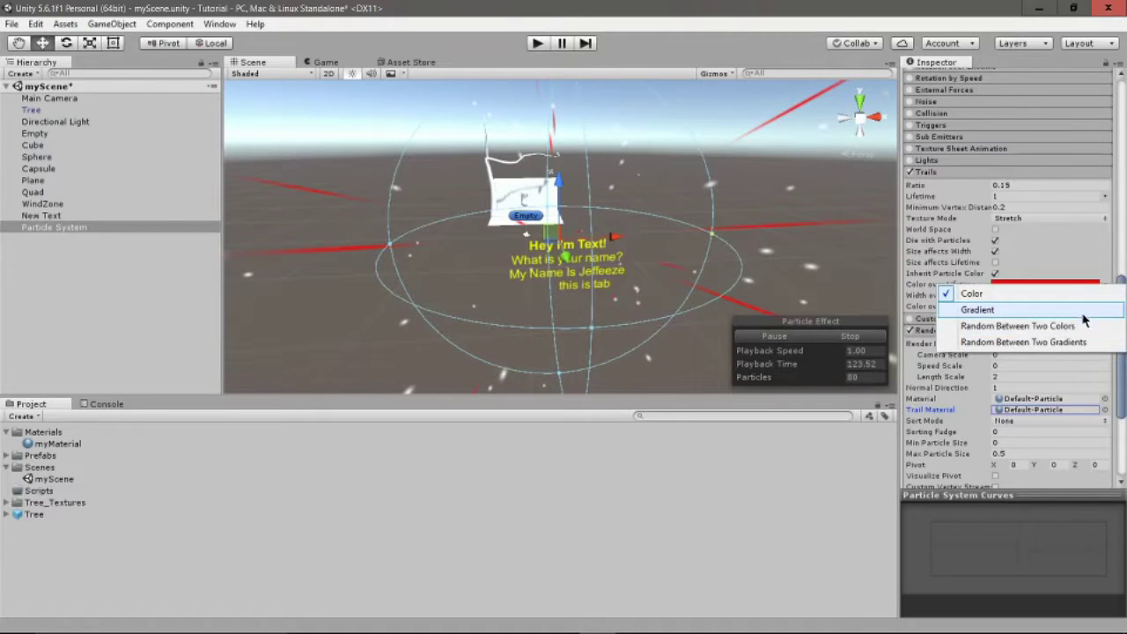
left_click(951, 173)
left_click(951, 170)
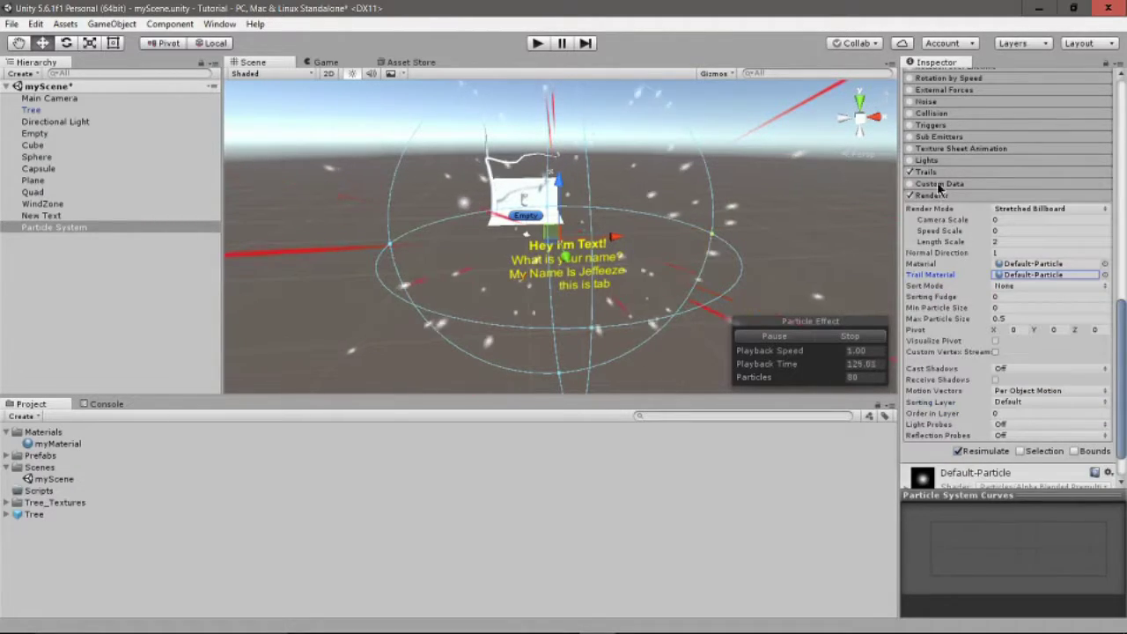
left_click(946, 197)
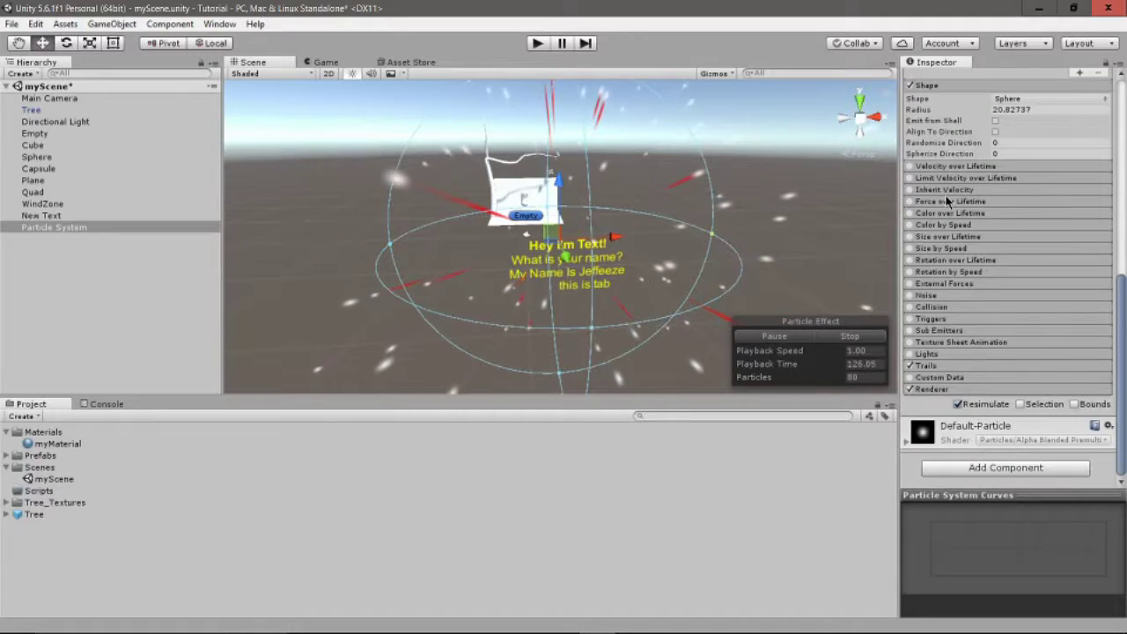
Add a new camera to the scene and move it back along Z to about -134.6.
left_click(148, 346)
right_click(128, 291)
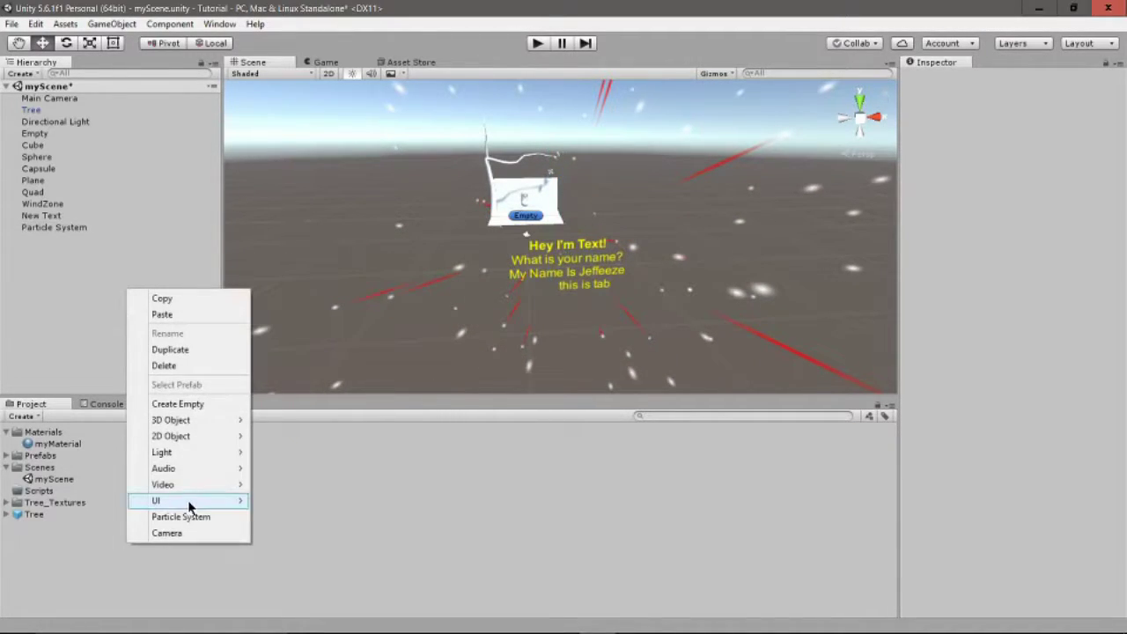
left_click(183, 533)
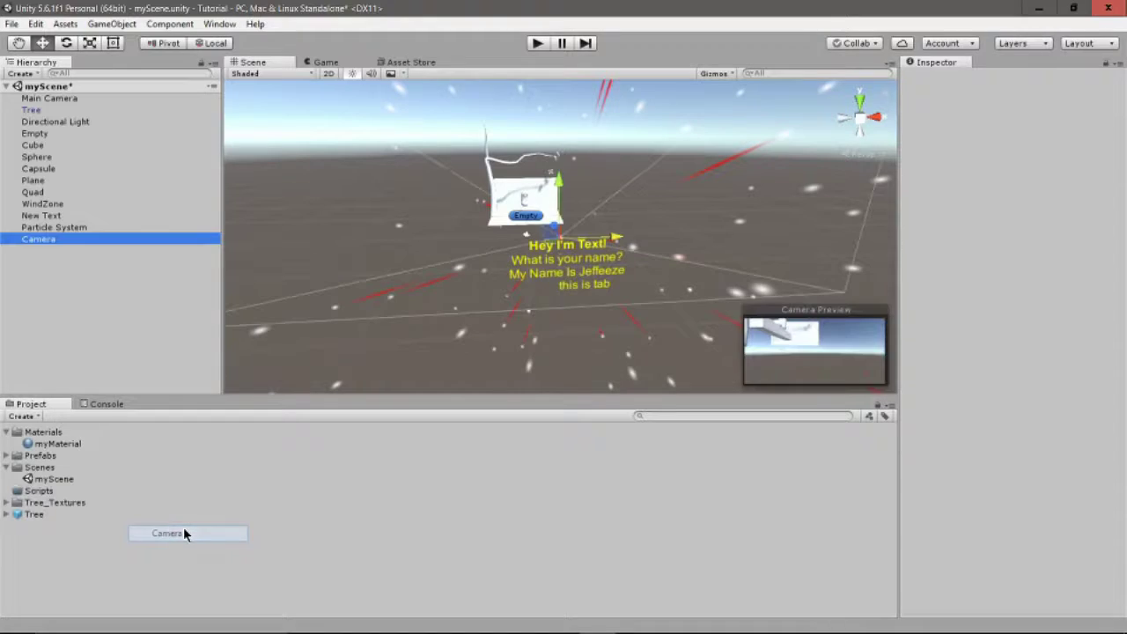
left_click_drag(552, 229, 753, 465)
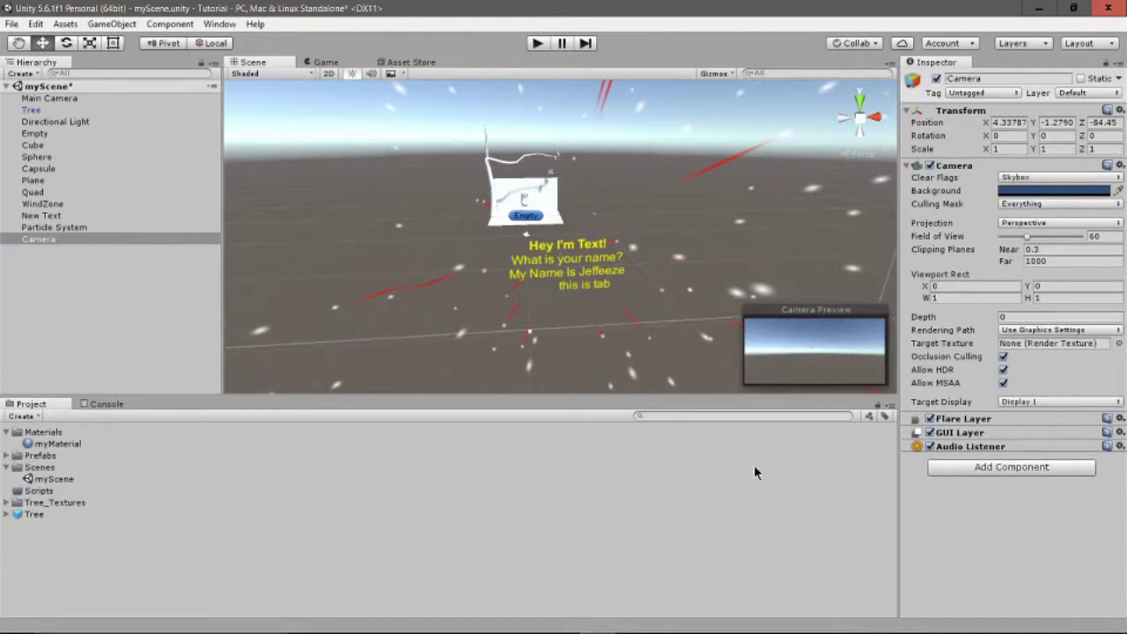
Compare both cameras in the Game view by deleting the added camera and undoing the deletion.
left_click(105, 99)
left_click(322, 64)
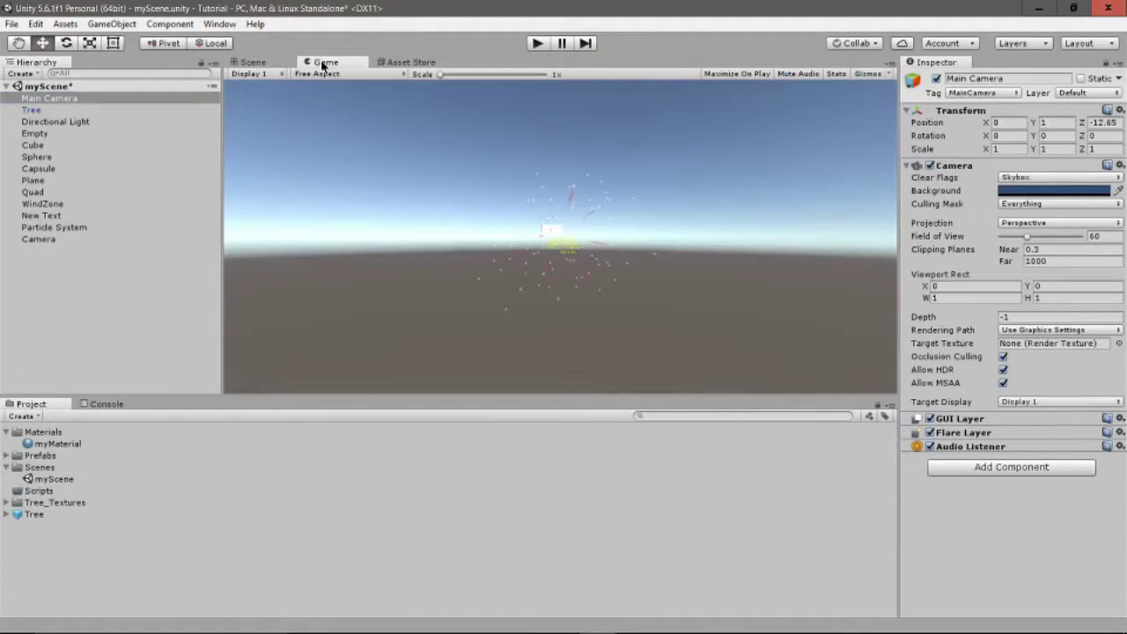
left_click(109, 241)
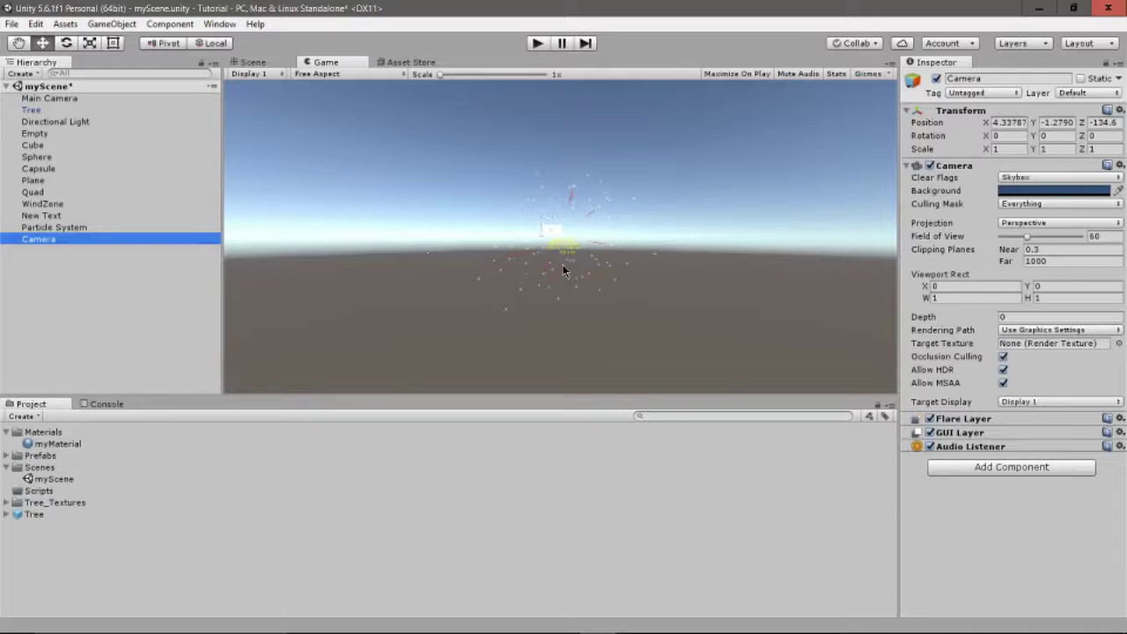
key("Delete")
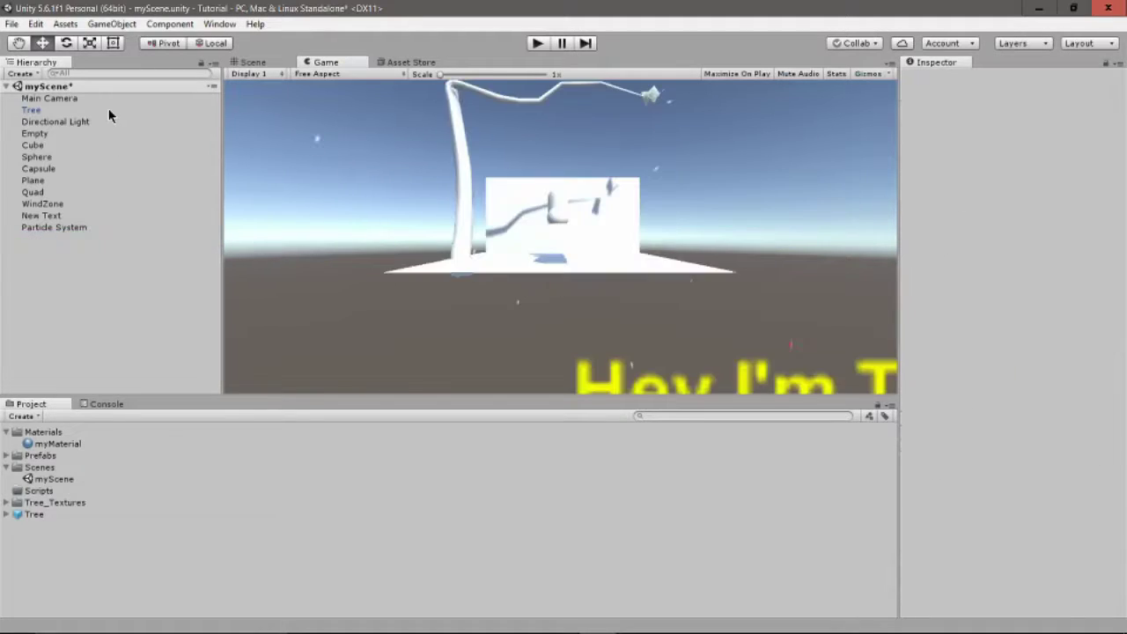
key("ctrl+z")
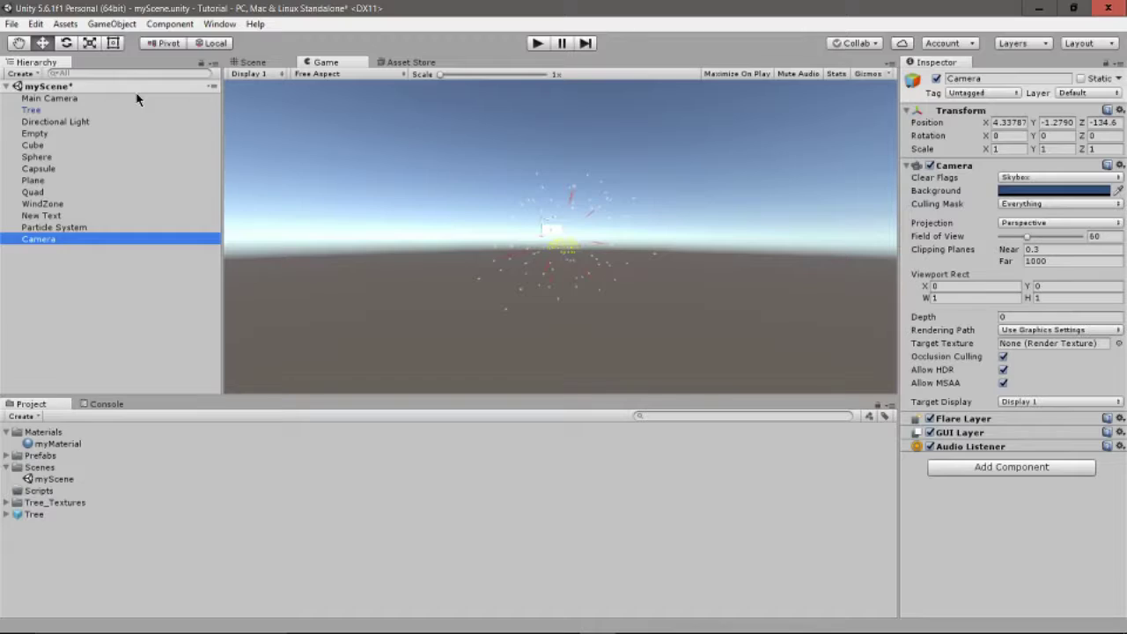
Select both cameras together to inspect their shared settings, and delete only the added one.
left_click(136, 99)
left_click(79, 239, "ctrl")
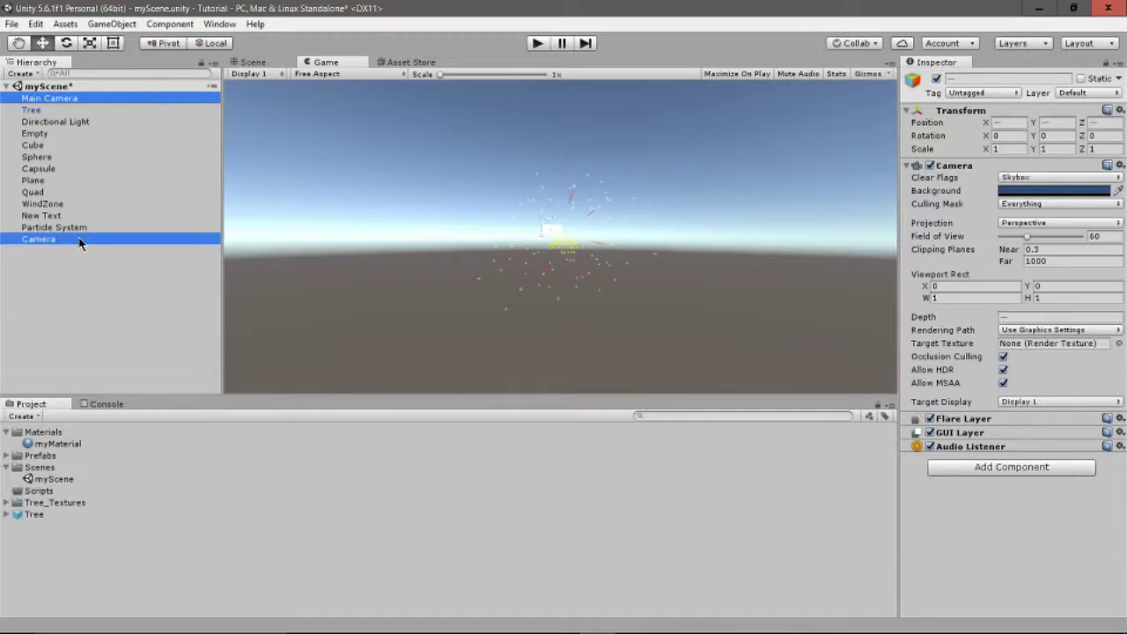
left_click(80, 298)
left_click(75, 242)
key("Delete")
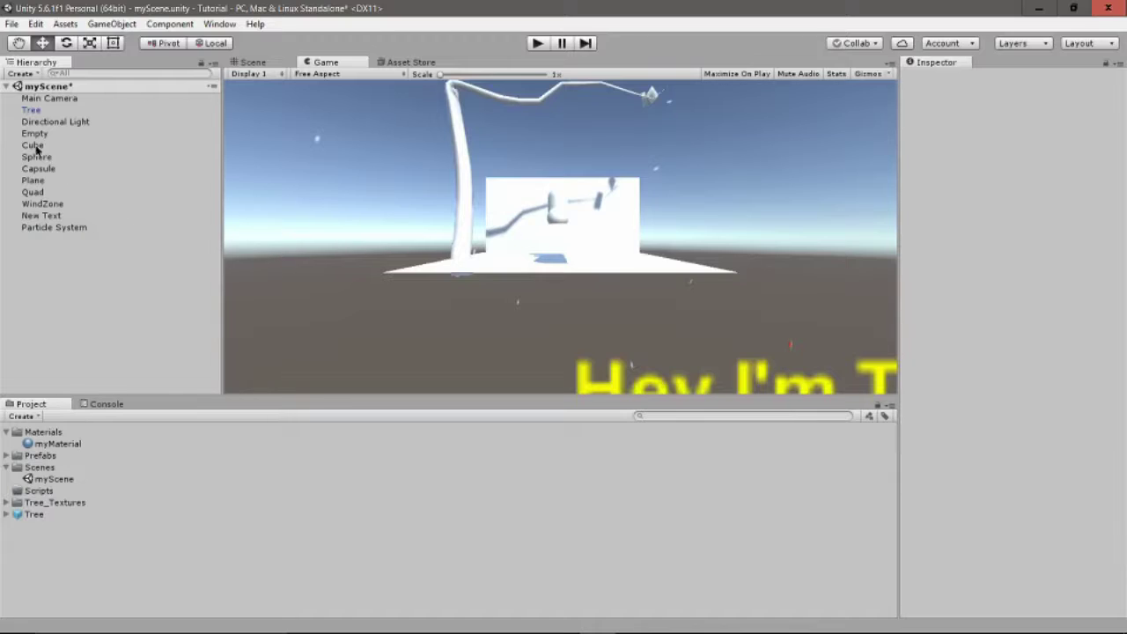
Make all objects from Cube down to Particle System children of the Empty object.
left_click(53, 222)
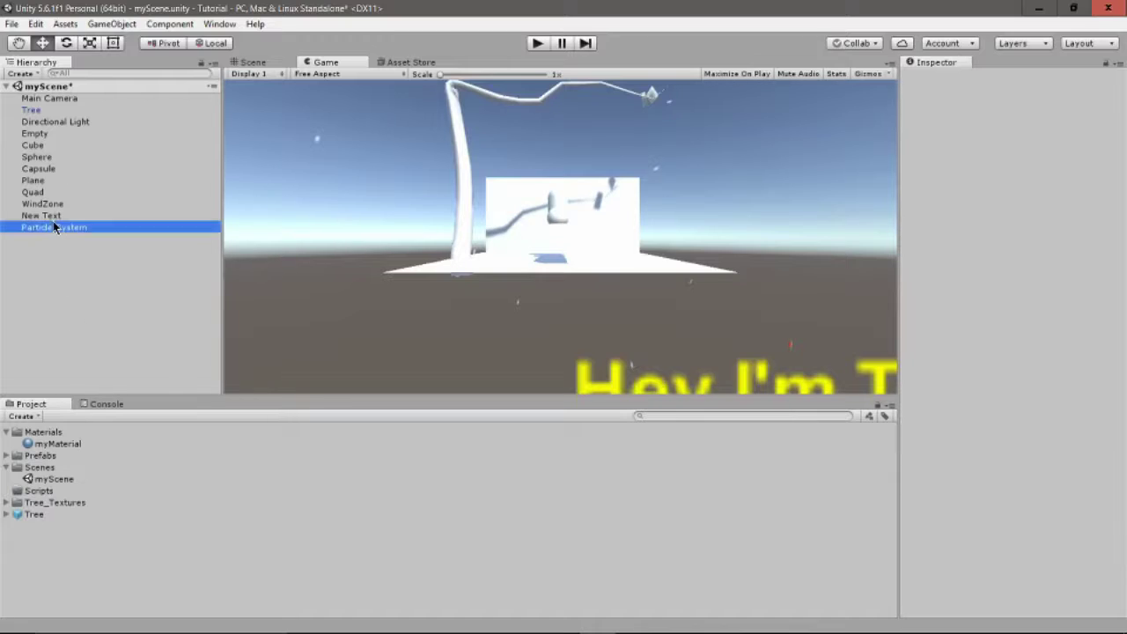
left_click(59, 135)
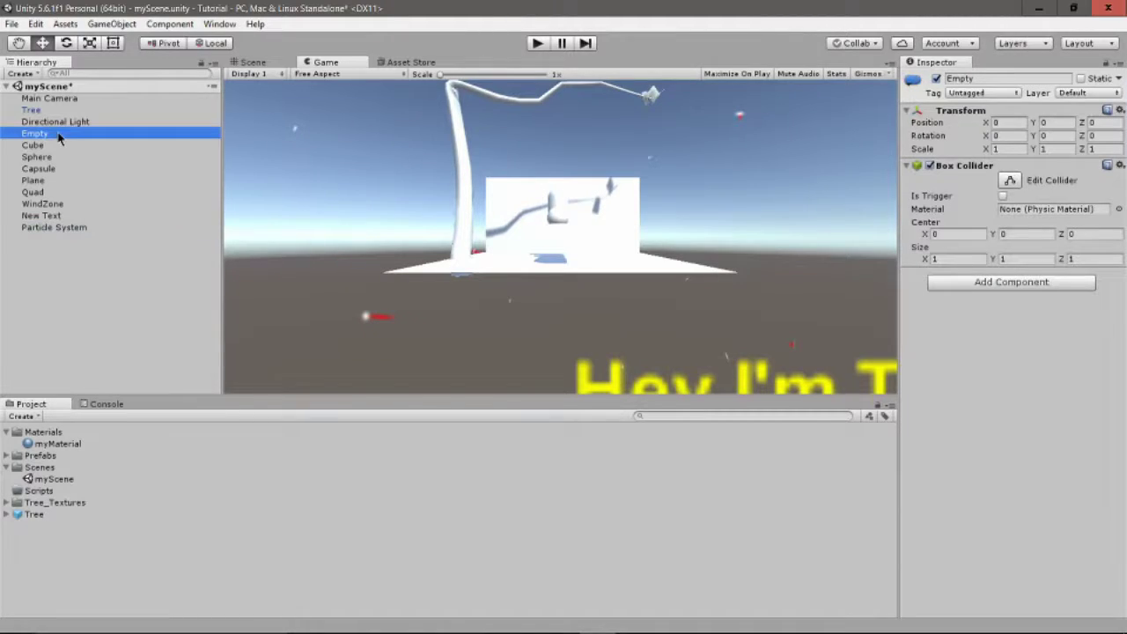
key("shift+Down")
key("shift+Down")
key("shift+Down")
key("shift+Down")
key("shift+Down")
key("shift+Down")
key("shift+Down")
key("shift+Down")
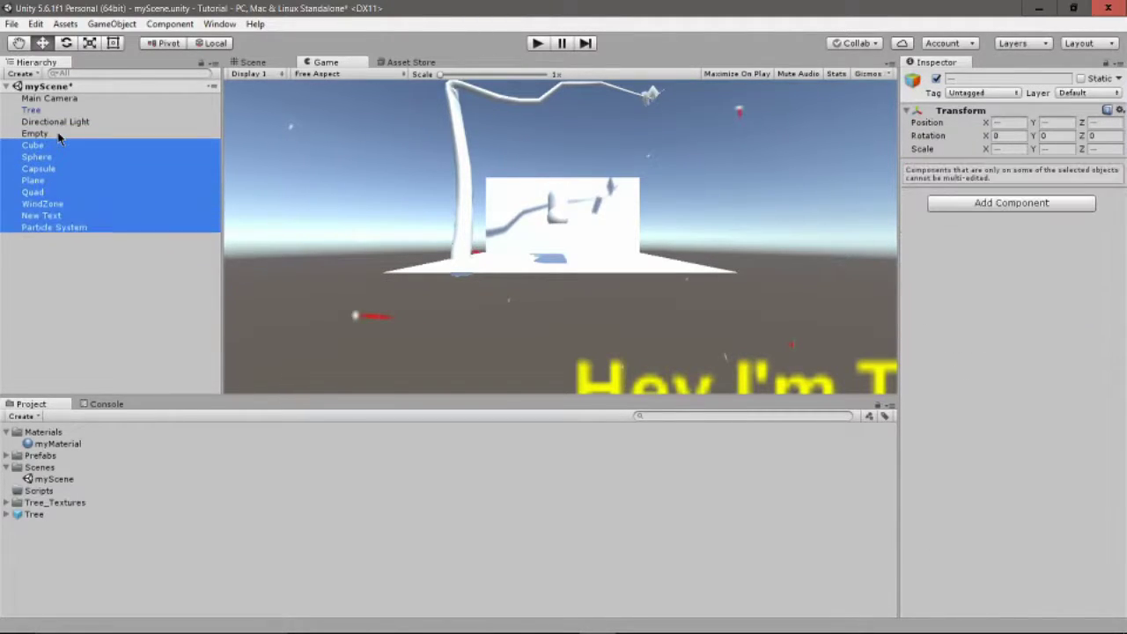
left_click_drag(45, 149, 42, 133)
Rename the Empty object as Basic Stuff.
left_click(42, 133)
type("Ba")
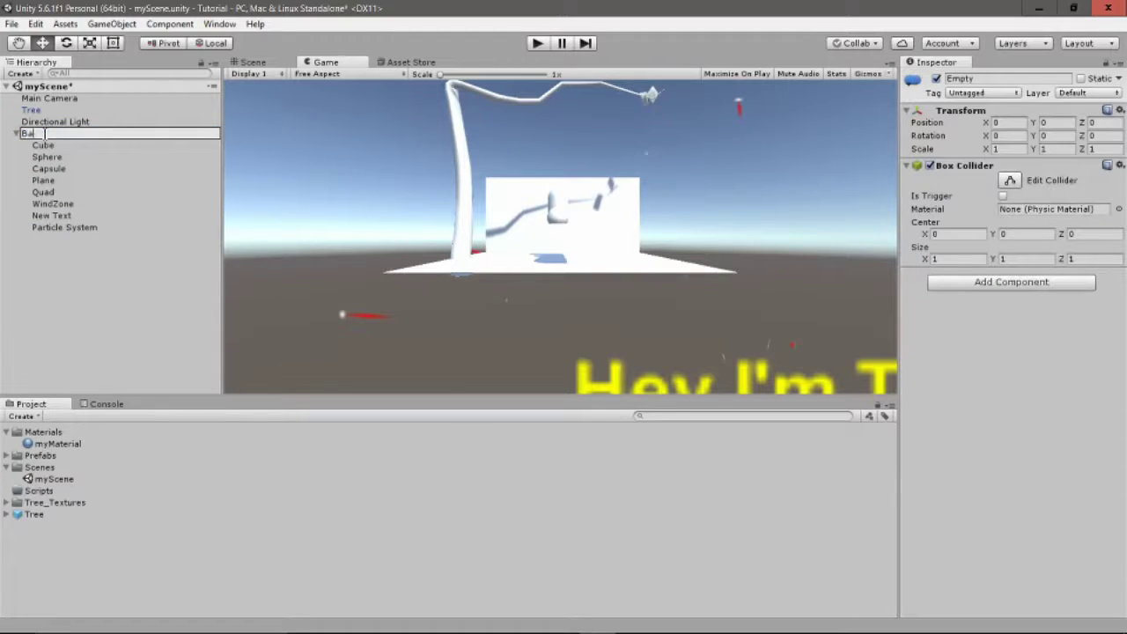
type("sic Stuff")
key("Return")
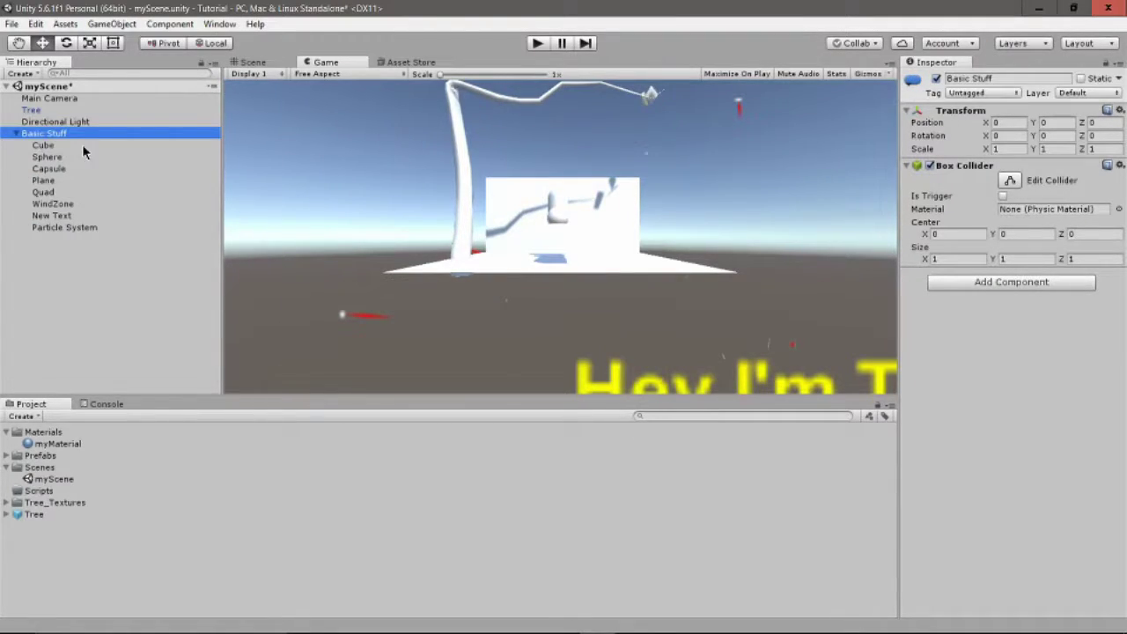
Return to the Scene view and make the Tree a child of the Basic Stuff object.
left_click(465, 220)
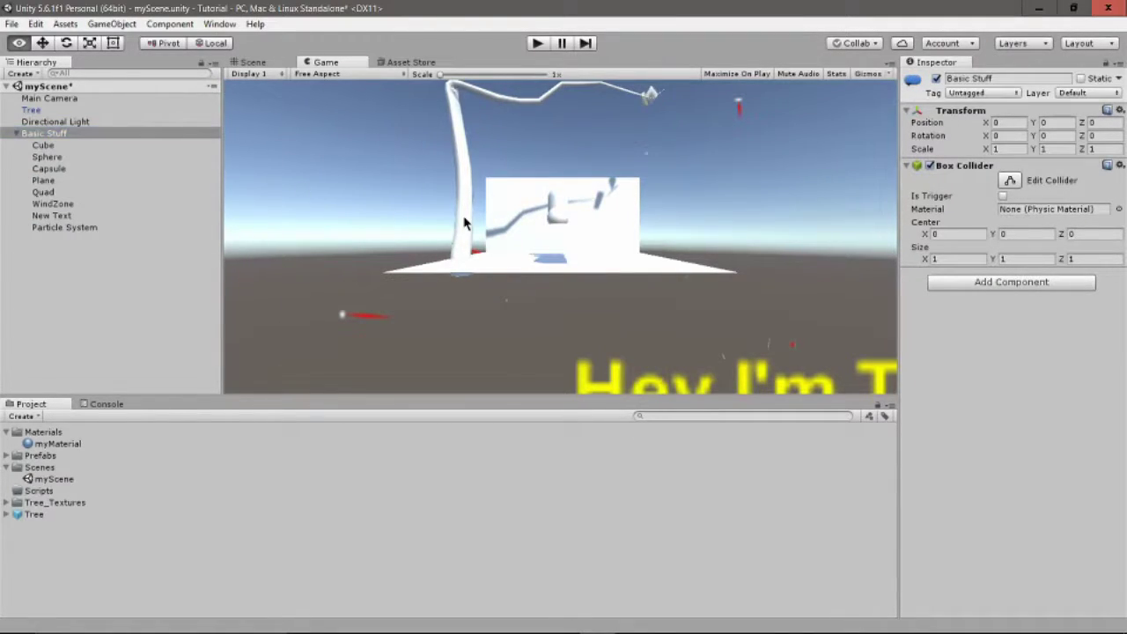
left_click(79, 121)
left_click(79, 133)
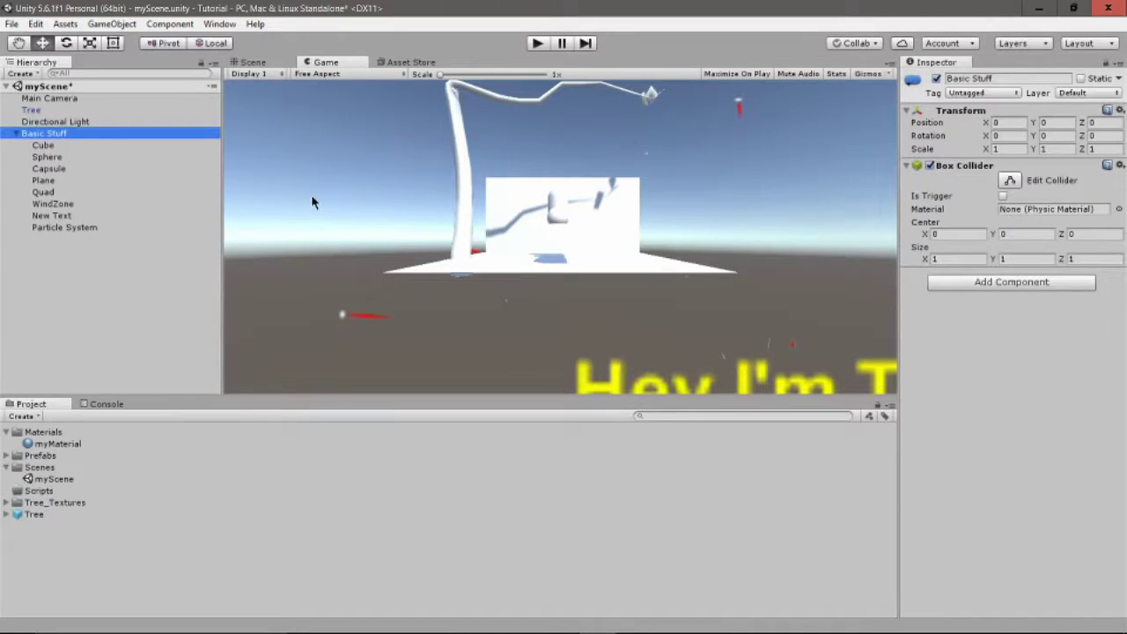
left_click(253, 63)
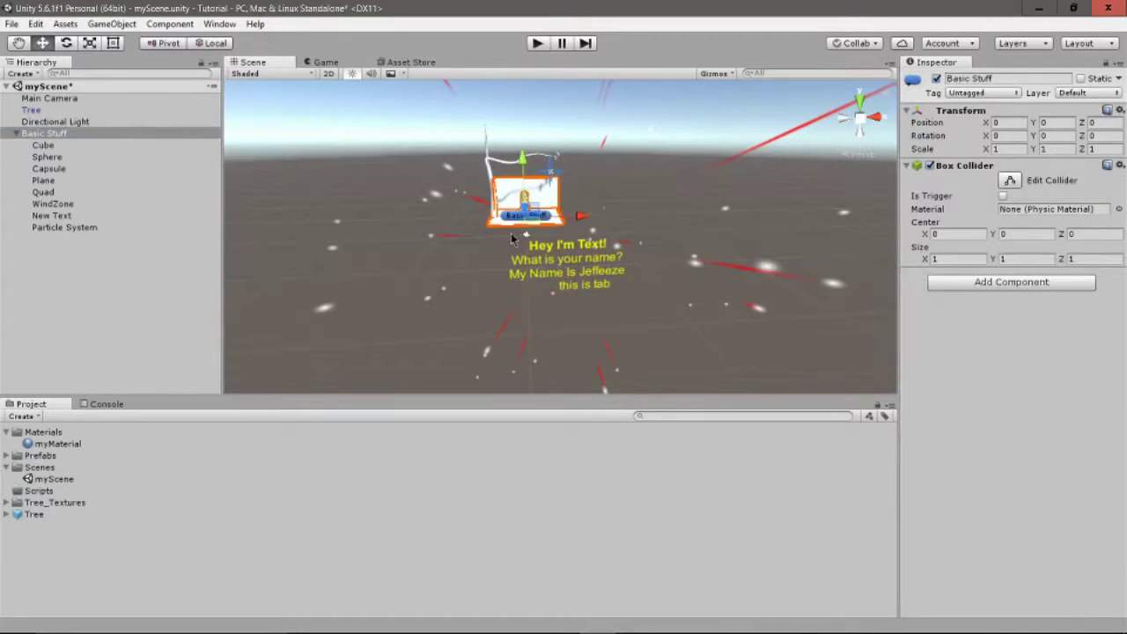
mouse_move(578, 221)
left_mouse_down()
mouse_move(541, 237)
mouse_move(603, 252)
mouse_move(577, 221)
left_mouse_up()
left_click_drag(39, 112, 44, 132)
left_click(63, 254)
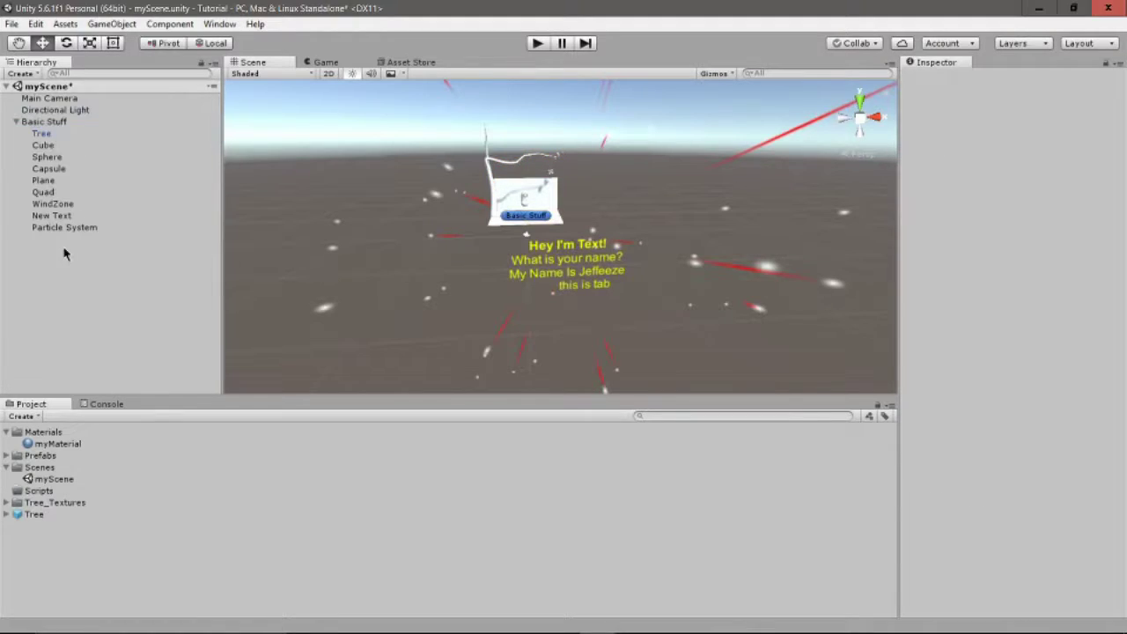
Rename the Basic Stuff object as Parent, and collapse and expand its list of children.
left_click(44, 121)
key("F2")
type("Parent")
key("Return")
key("Left")
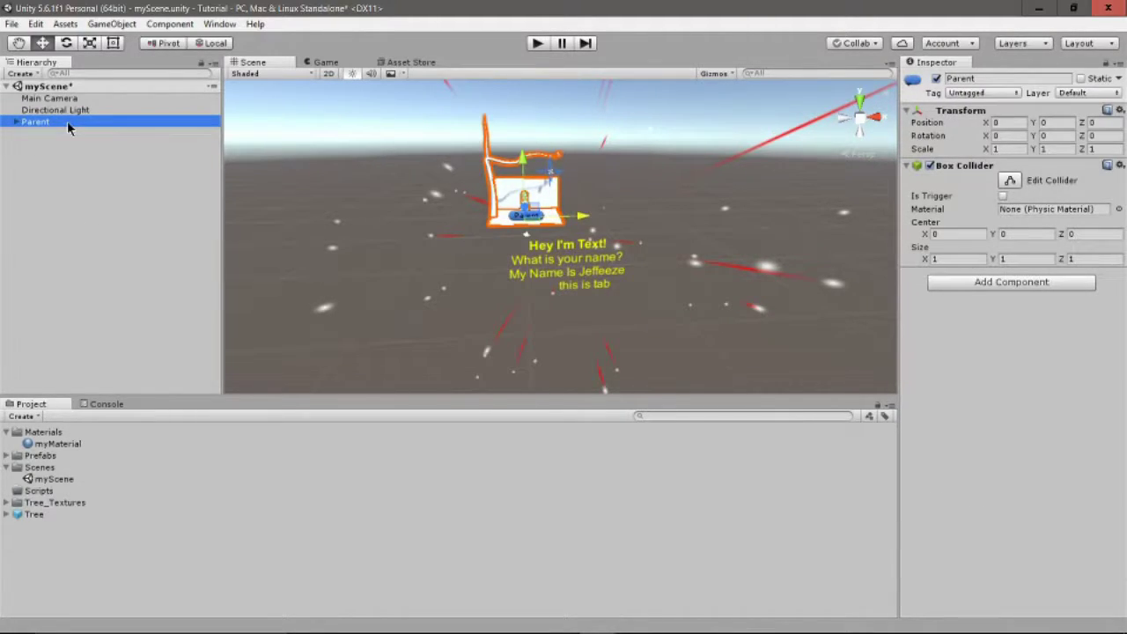
key("Right")
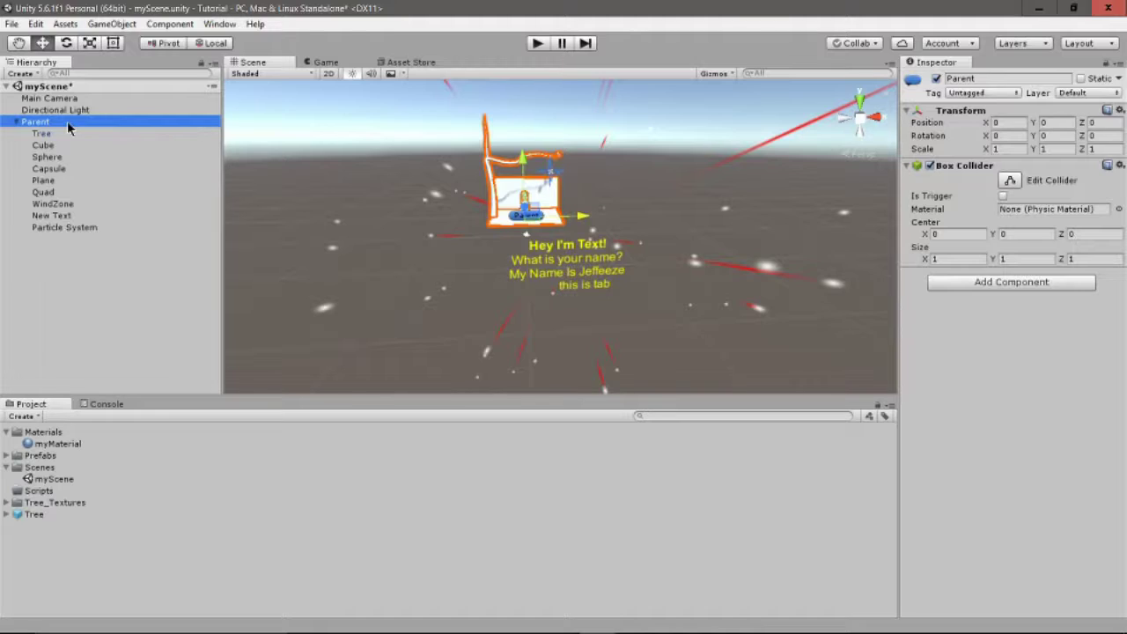
Create an empty object named Child inside Parent and place it first among the children.
right_click(67, 121)
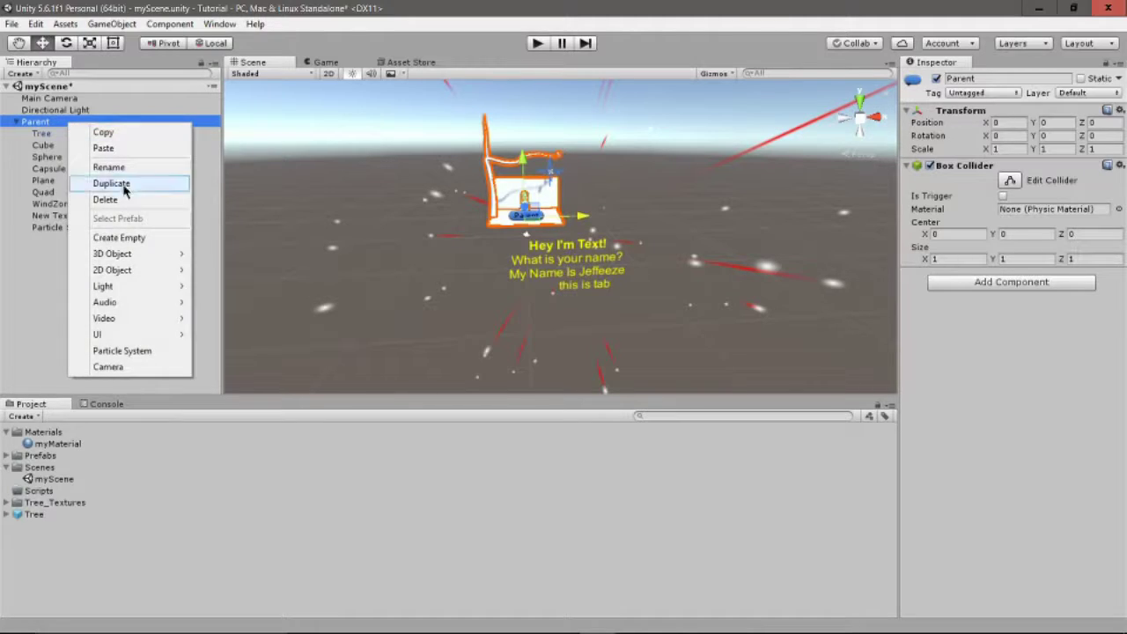
left_click(141, 238)
type("Chil")
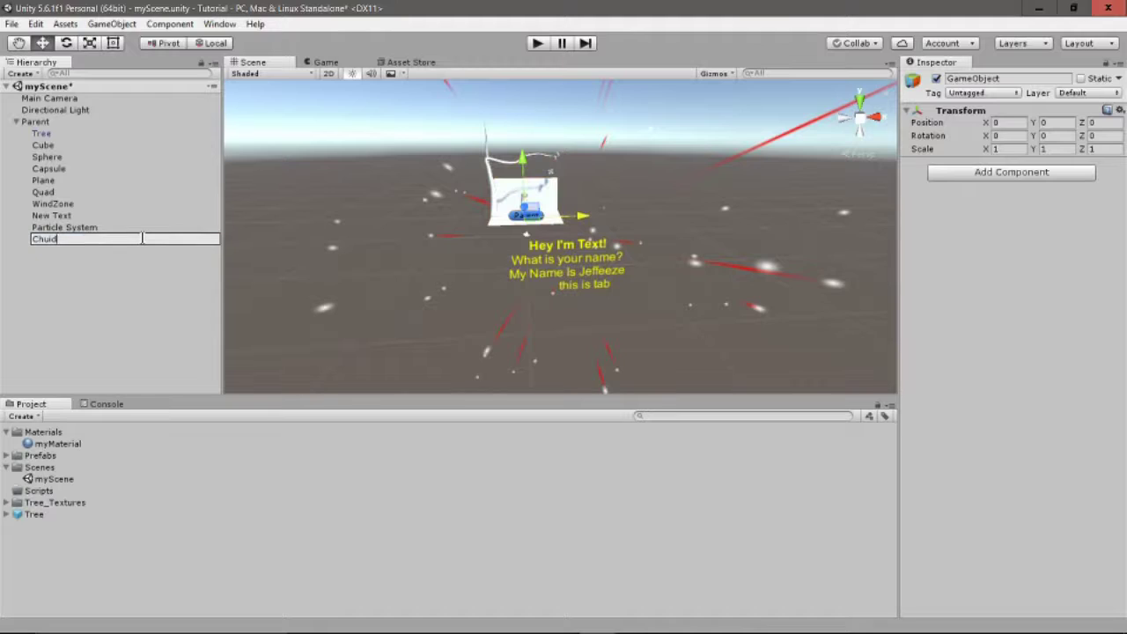
type("d")
key("Return")
left_click_drag(143, 239, 79, 132)
left_click(78, 121)
left_click(79, 132)
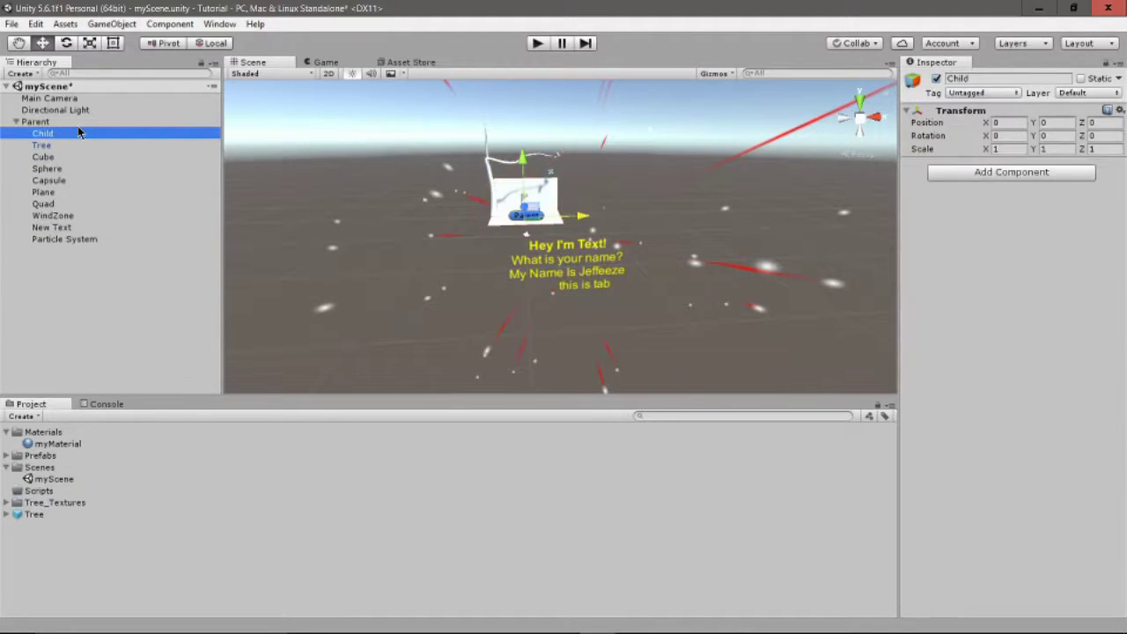
key("Up")
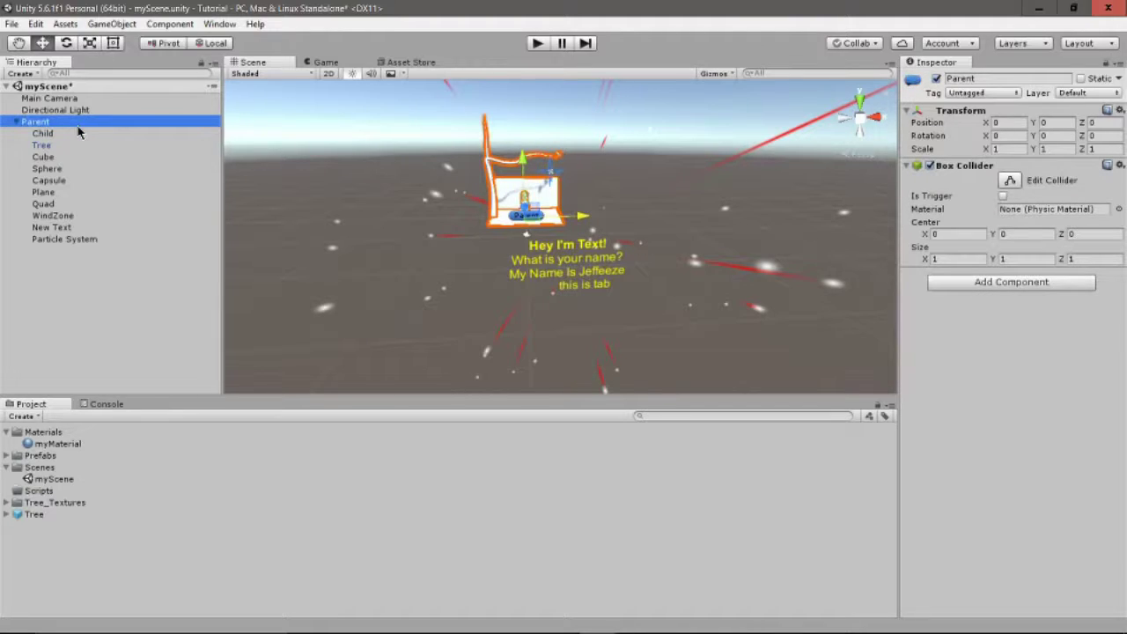
Select the Particle System under Parent.
left_click(92, 320)
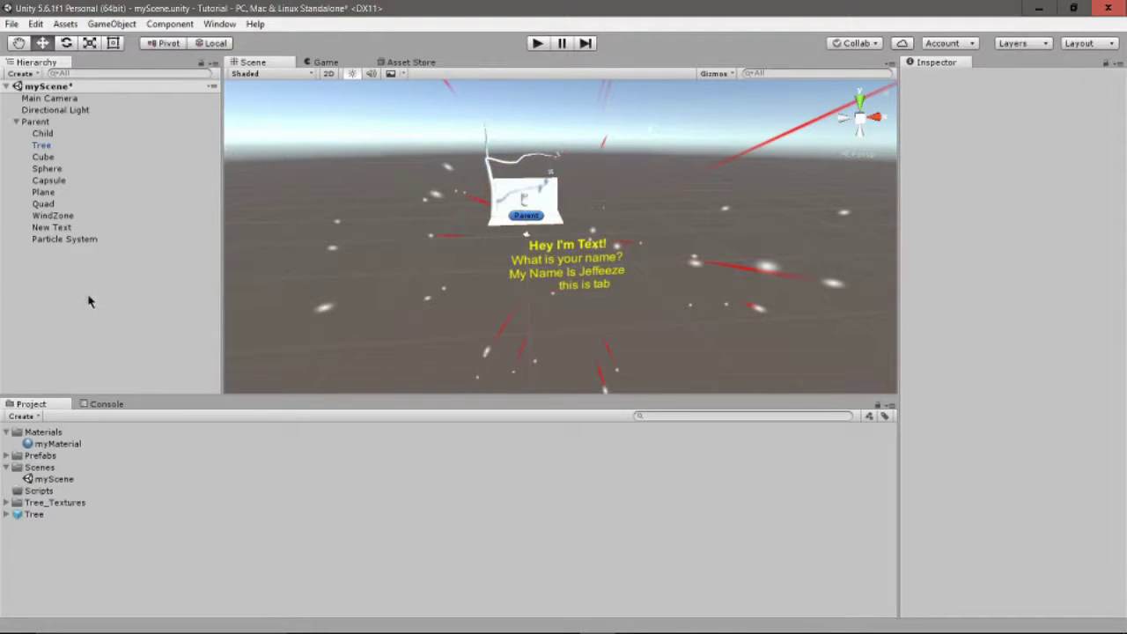
left_click_drag(458, 203, 528, 175, "alt")
left_click(64, 239)
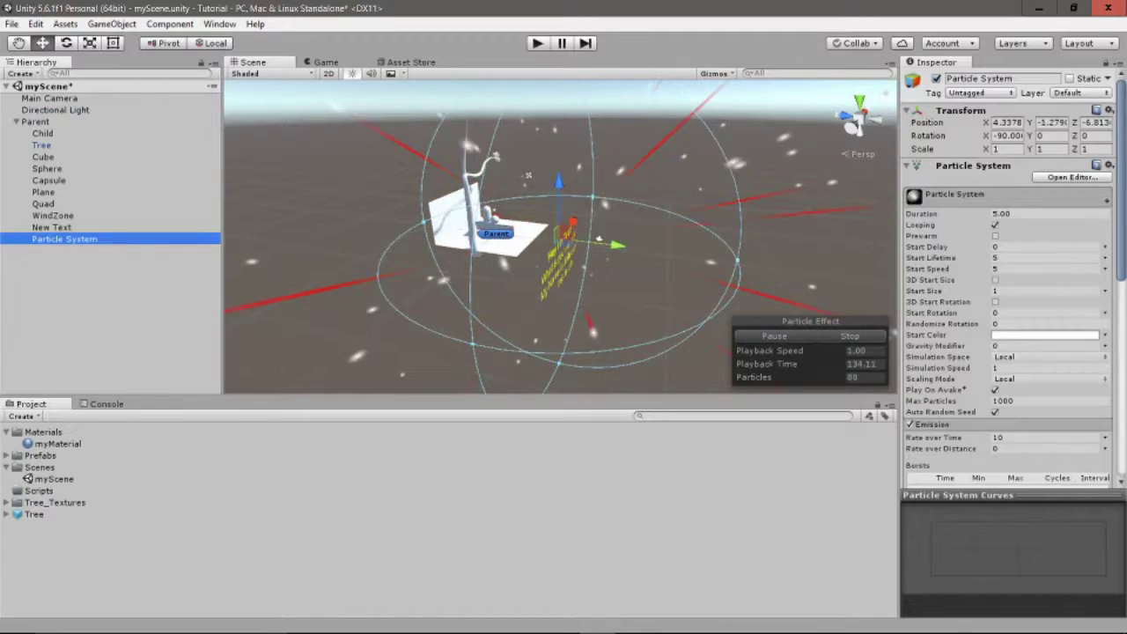